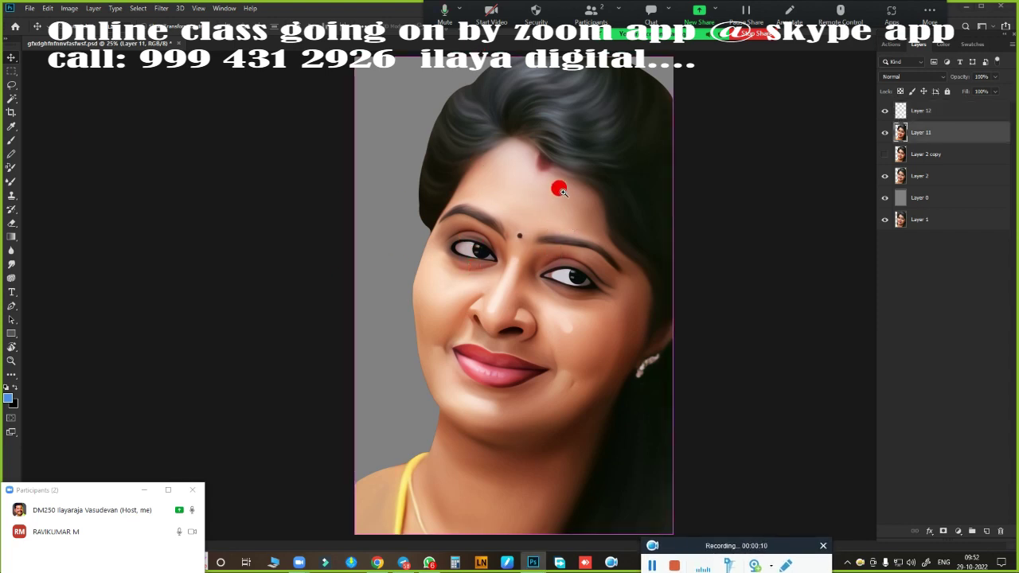
- Hide Layer 12 briefly, then show it again to compare the painting
scroll(700, 215, "up", 1)
scroll(596, 236, "up", 2)
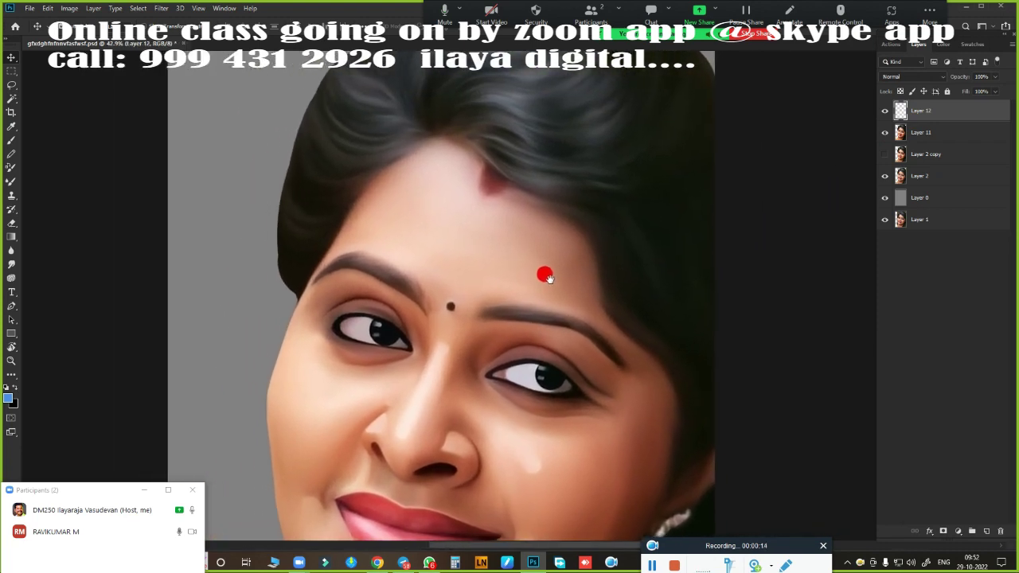
left_click_drag(107, 482, 108, 492)
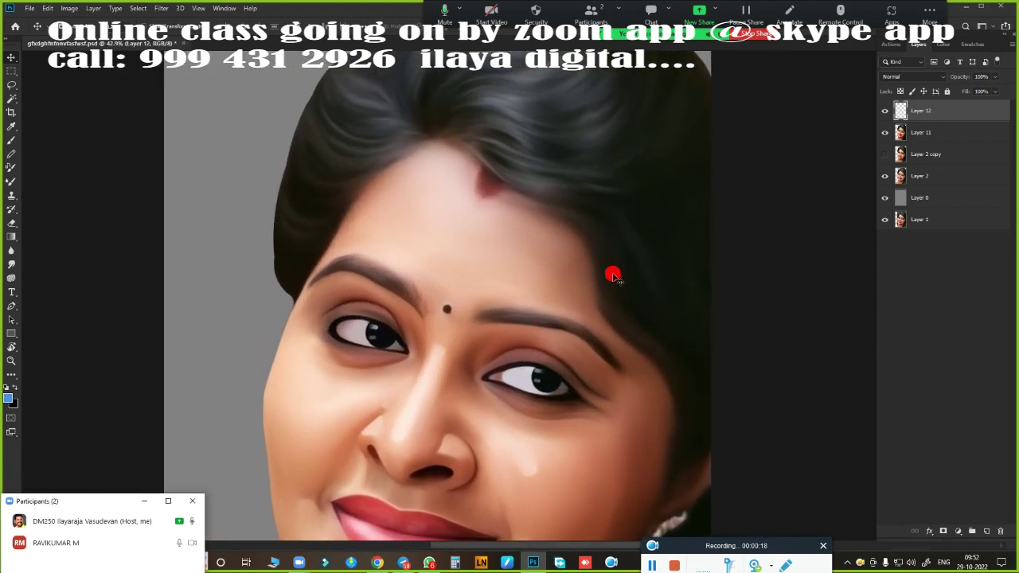
left_click(883, 110)
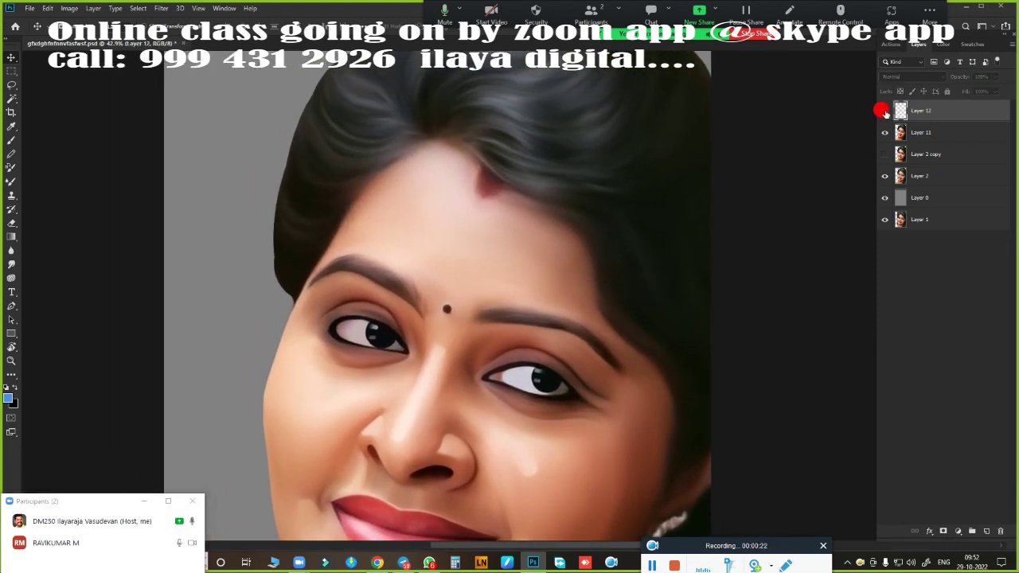
left_click(884, 133)
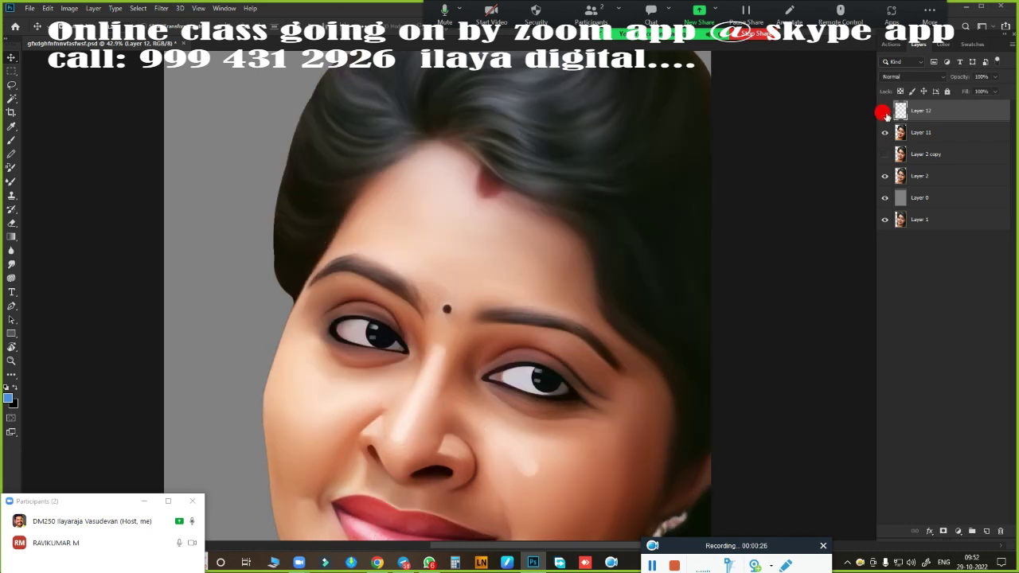
- Hide Layer 12, show Layer 2 copy, and toggle Layer 11 off and on to compare
scroll(545, 253, "down", 2)
scroll(482, 241, "up", 3)
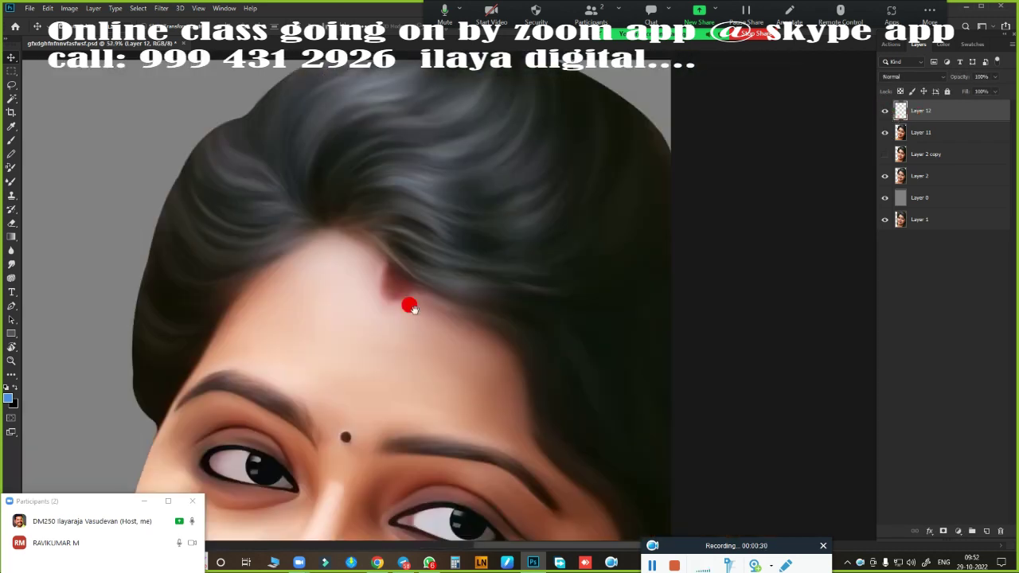
scroll(530, 262, "up", 1)
left_click(882, 111)
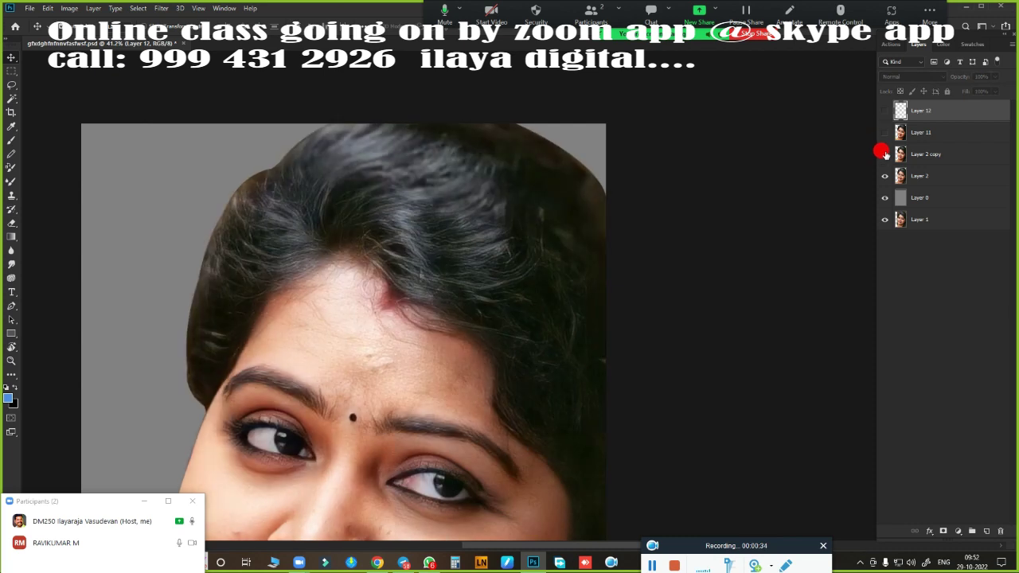
left_click(883, 154)
left_click(884, 133)
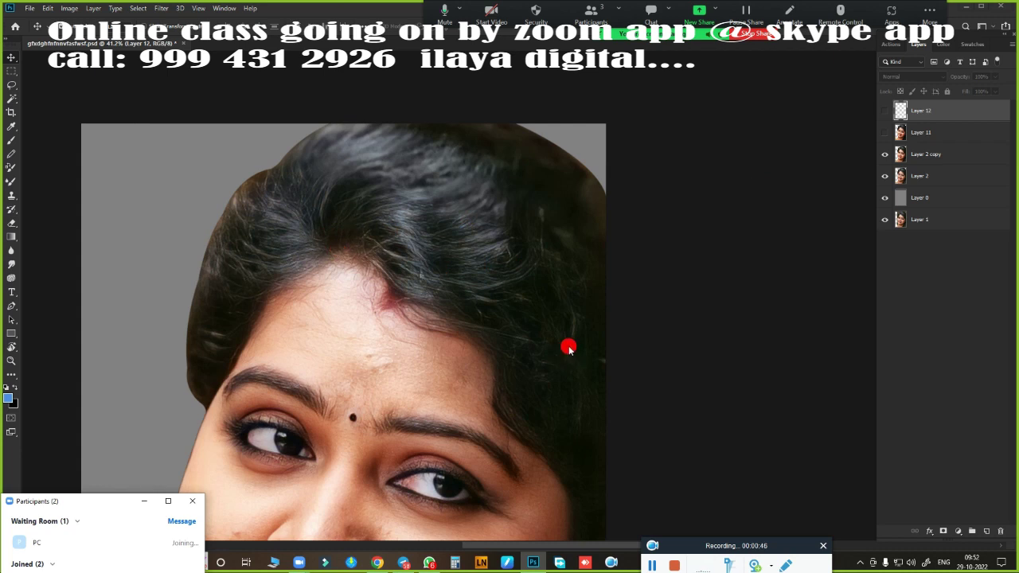
left_click(884, 133)
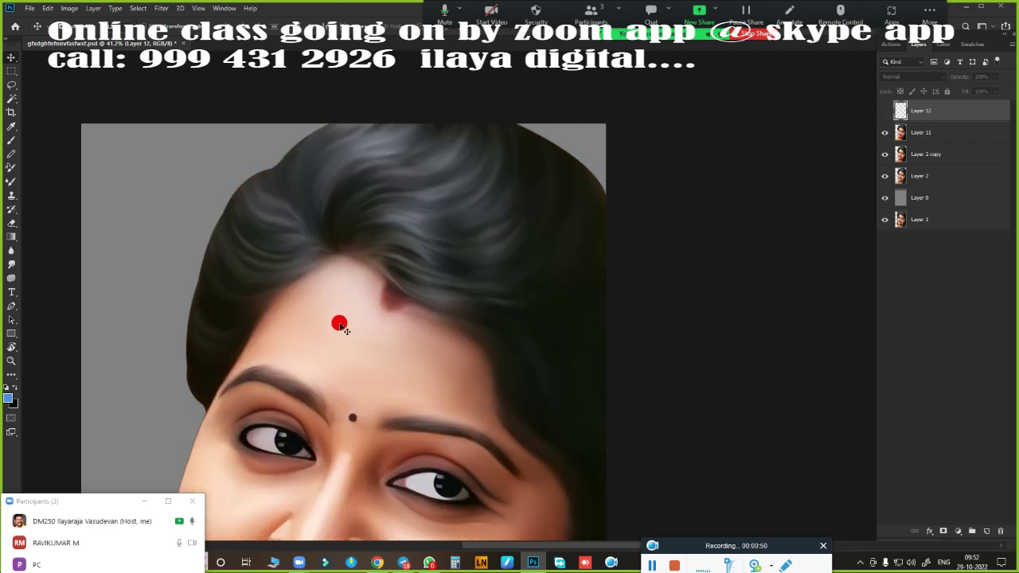
- Zoom and pan the view to bring the hairline into view
scroll(339, 324, "up", 2)
scroll(423, 286, "up", 2)
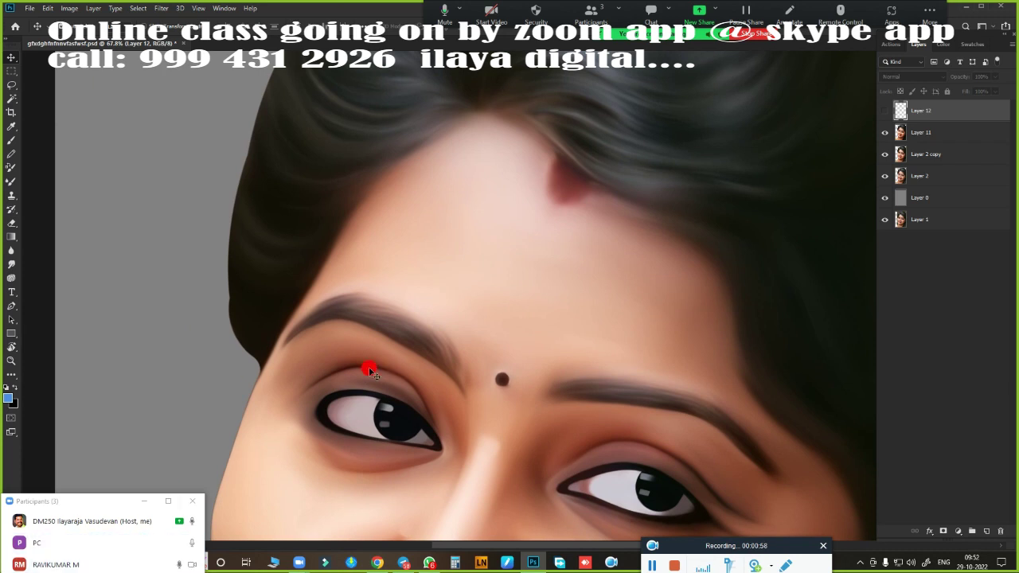
left_click_drag(351, 375, 287, 438)
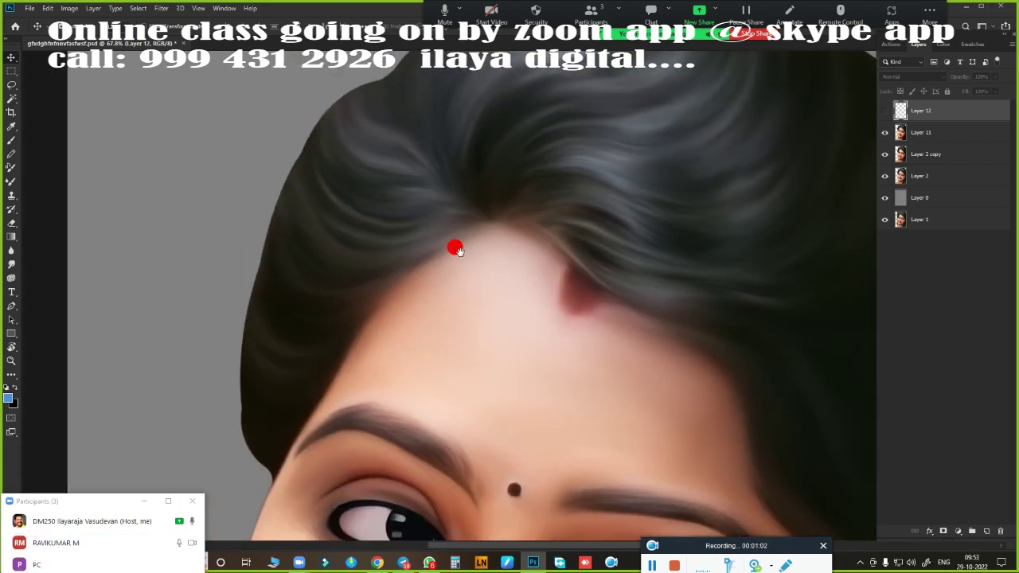
scroll(371, 373, "up", 2)
- Rotate the canvas so the hair sweeps sideways, then open the Brush preset picker over the hair
key("r")
mouse_move(293, 405)
left_mouse_down()
mouse_move(481, 357)
mouse_move(500, 336)
left_mouse_up()
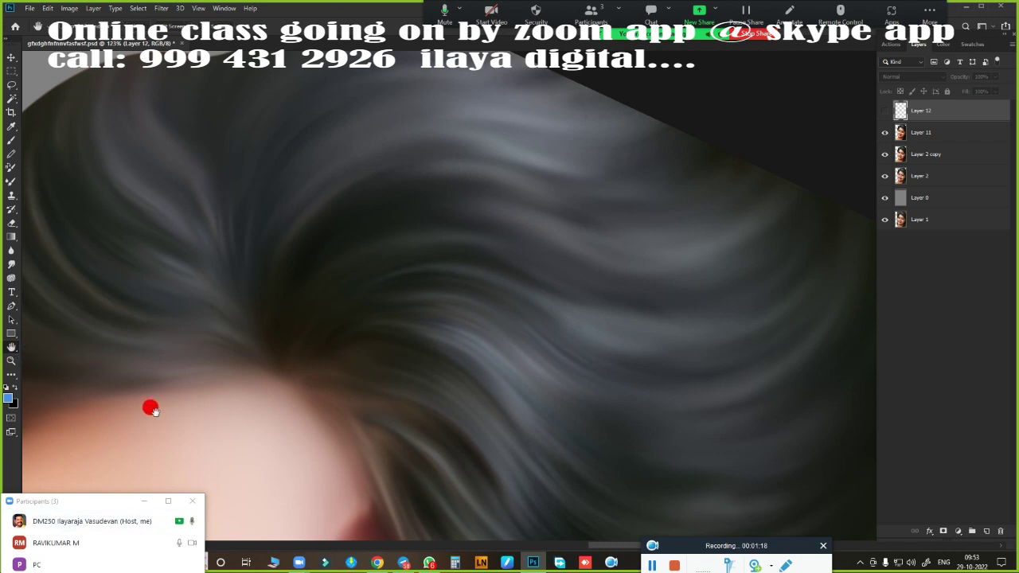
right_click(15, 348)
left_click(67, 358)
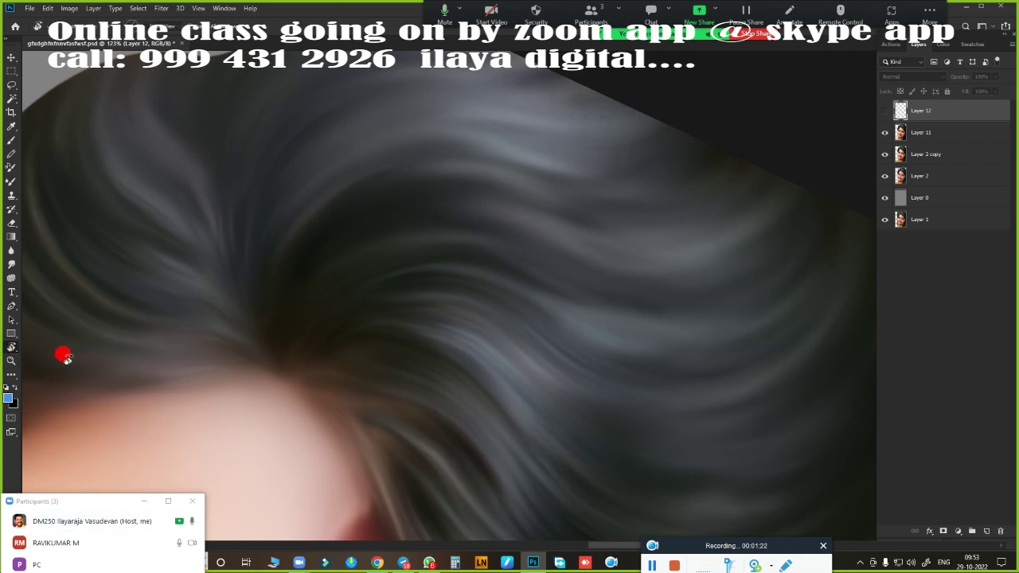
mouse_move(312, 306)
left_mouse_down()
mouse_move(572, 442)
mouse_move(352, 260)
mouse_move(449, 421)
mouse_move(482, 418)
left_mouse_up()
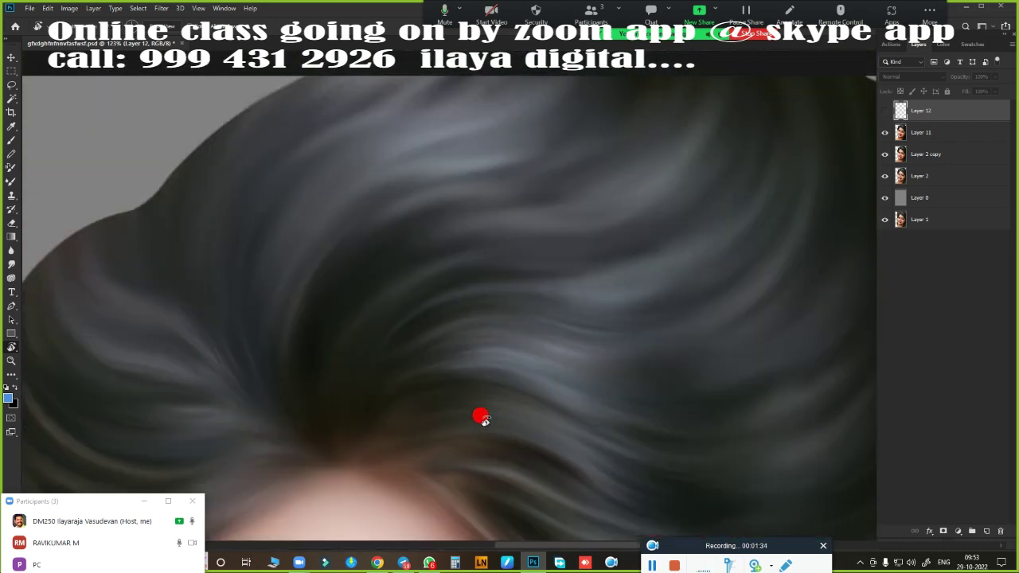
key("b")
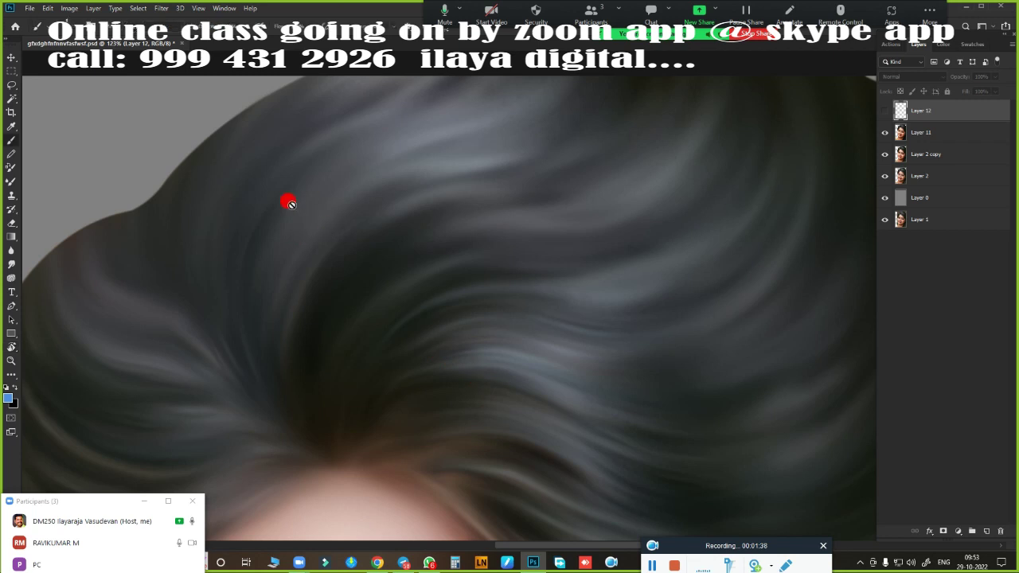
right_click(293, 223)
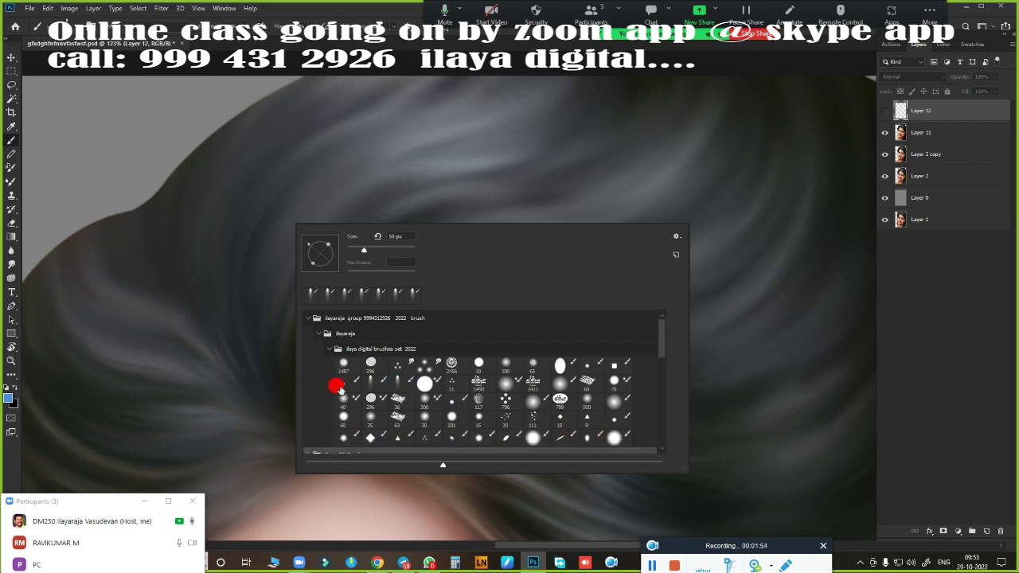
- Pick a hair-strand brush from the preset picker
scroll(659, 345, "down", 3)
scroll(651, 347, "up", 2)
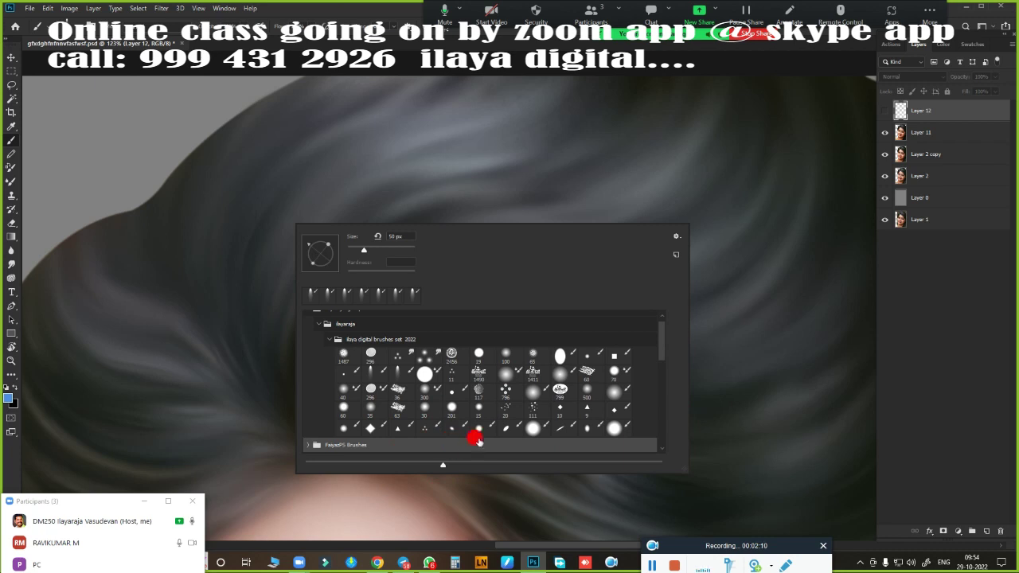
left_click(591, 430)
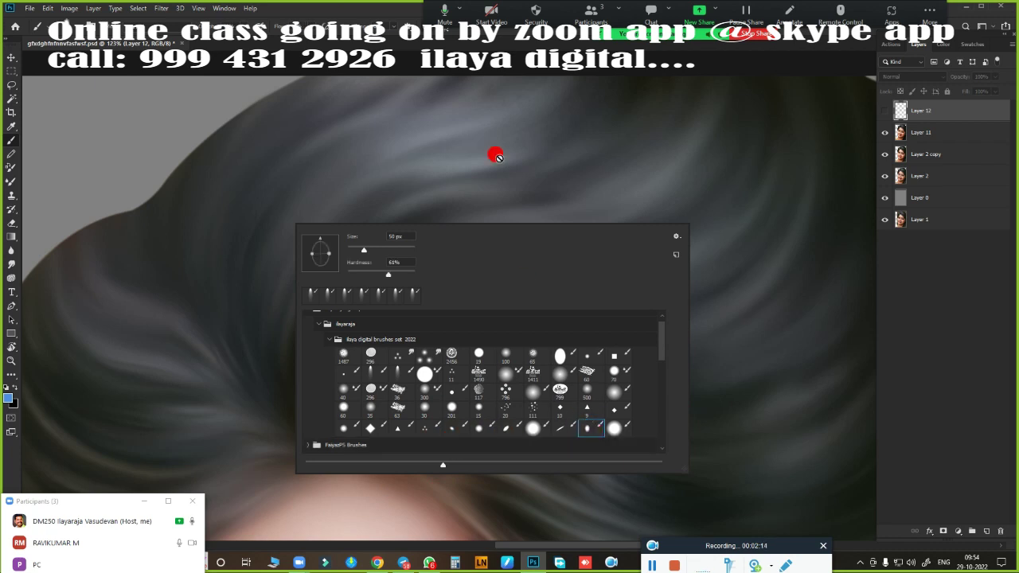
left_click(483, 51)
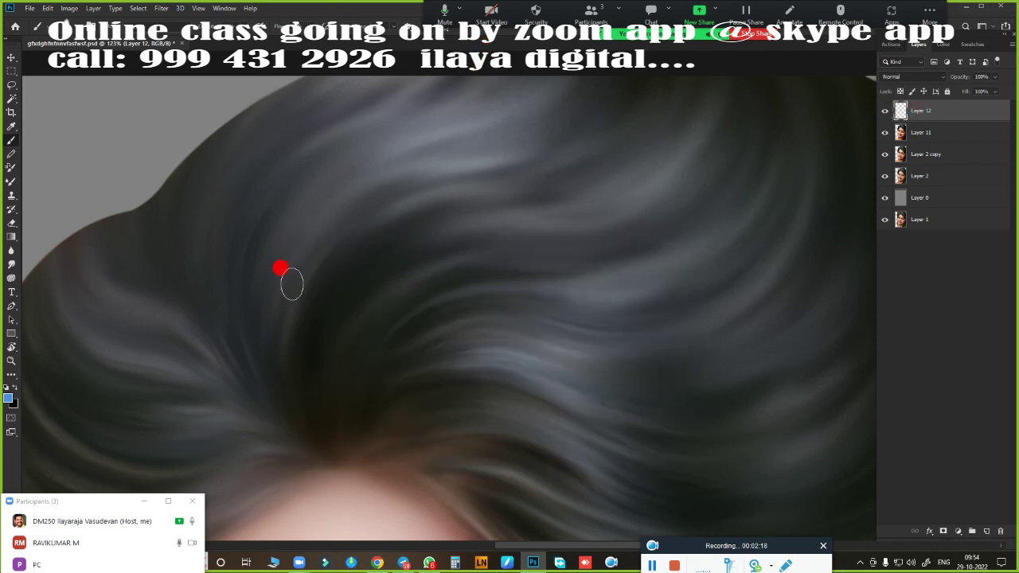
- Open Brush Settings, move it aside, and check the Shape Dynamics and Transfer options
key("F5")
mouse_move(813, 164)
left_mouse_down()
mouse_move(660, 122)
mouse_move(649, 106)
left_mouse_up()
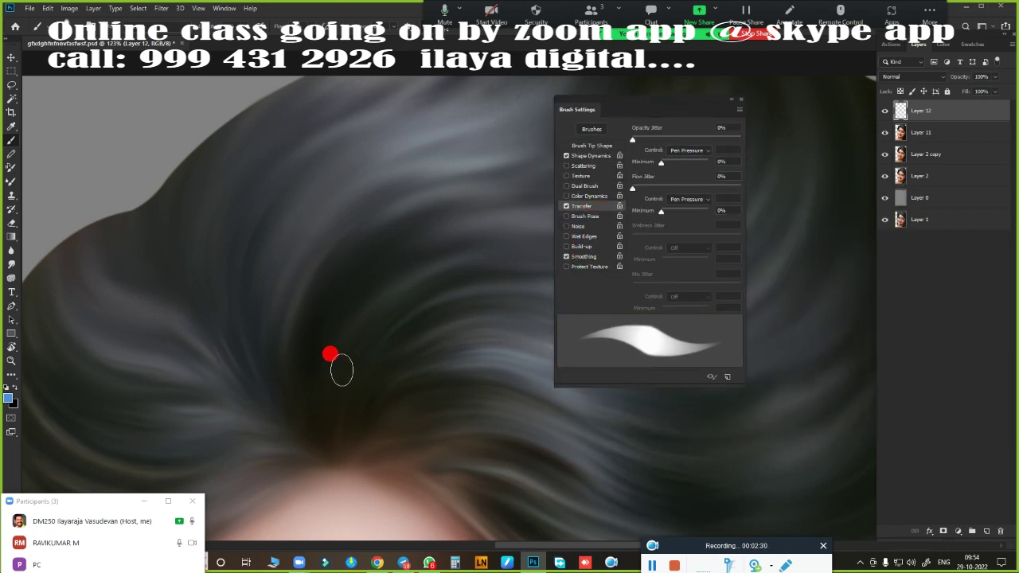
left_click(602, 158)
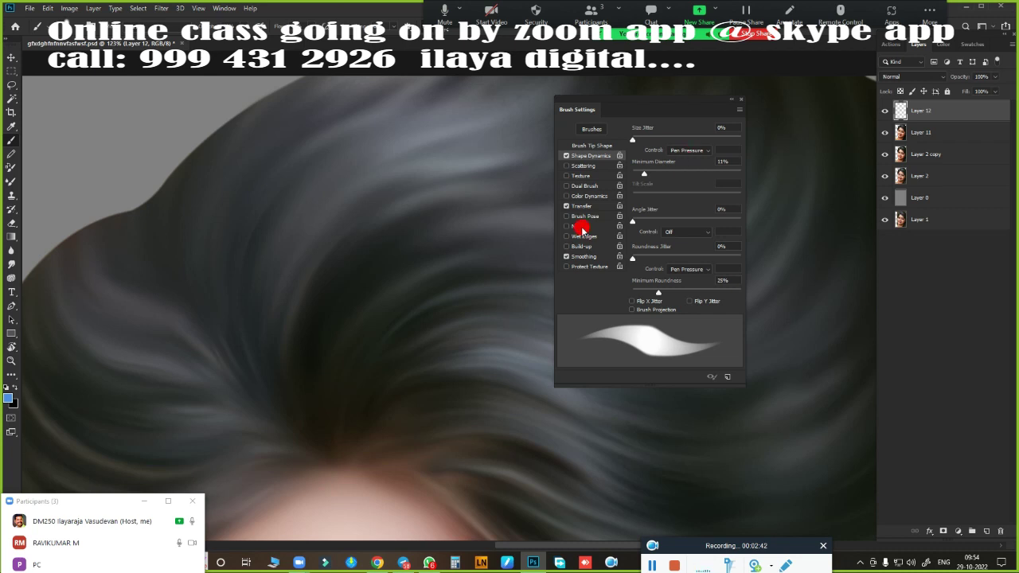
left_click(612, 208)
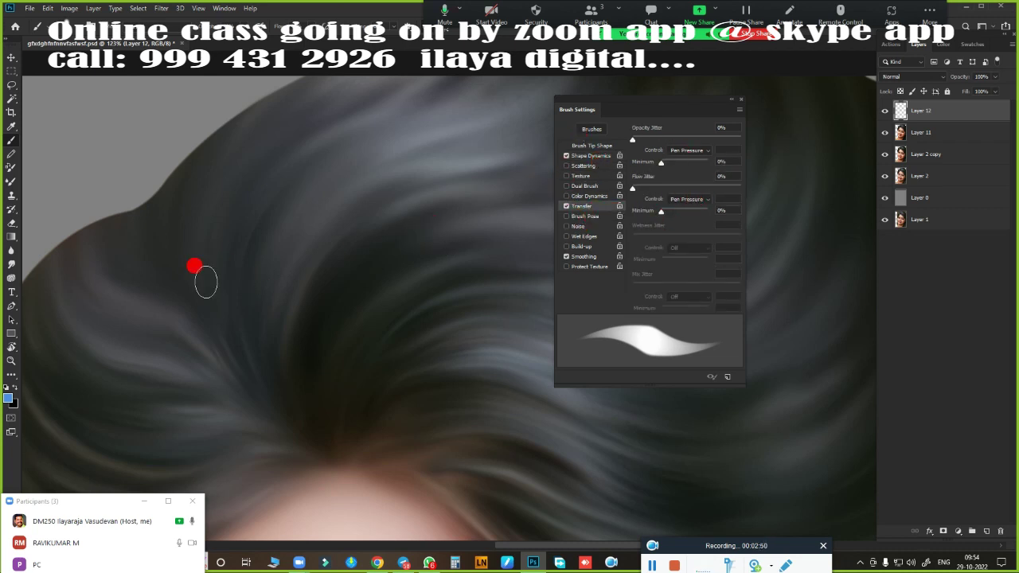
- Try several hair brush presets and settle on a tapered stroke brush
right_click(206, 281)
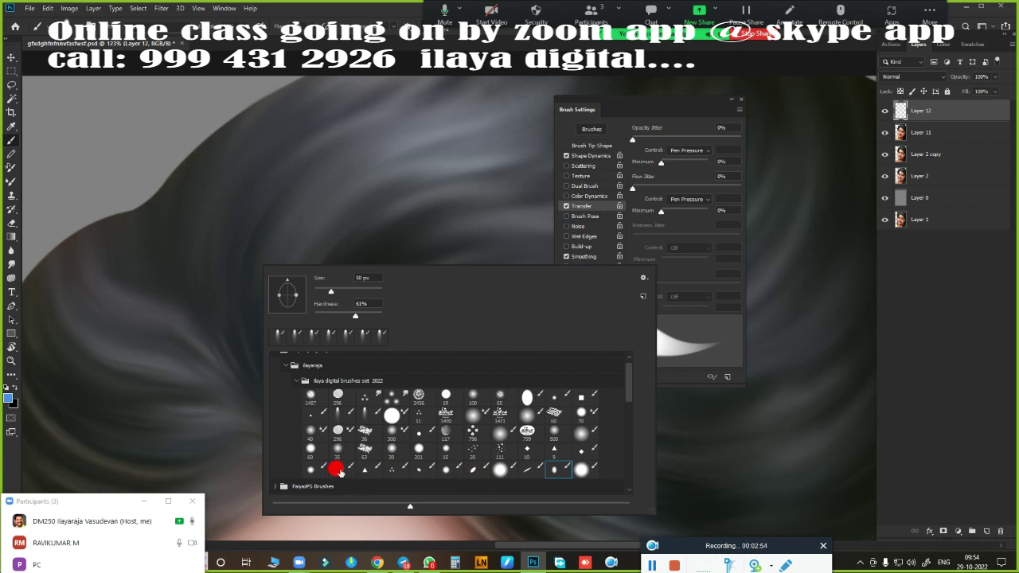
left_click(338, 470)
left_click(674, 110)
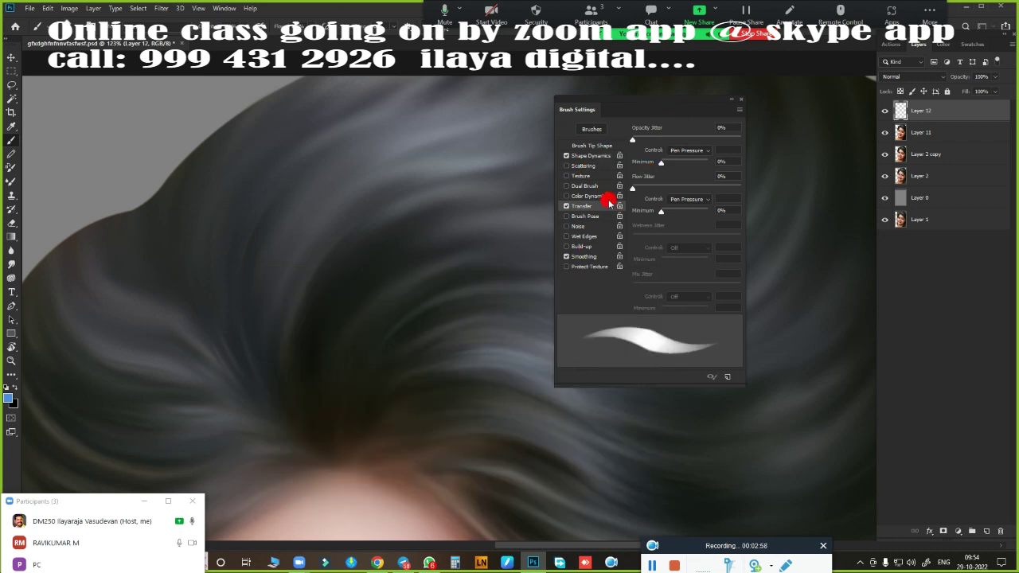
right_click(184, 226)
left_click(275, 398)
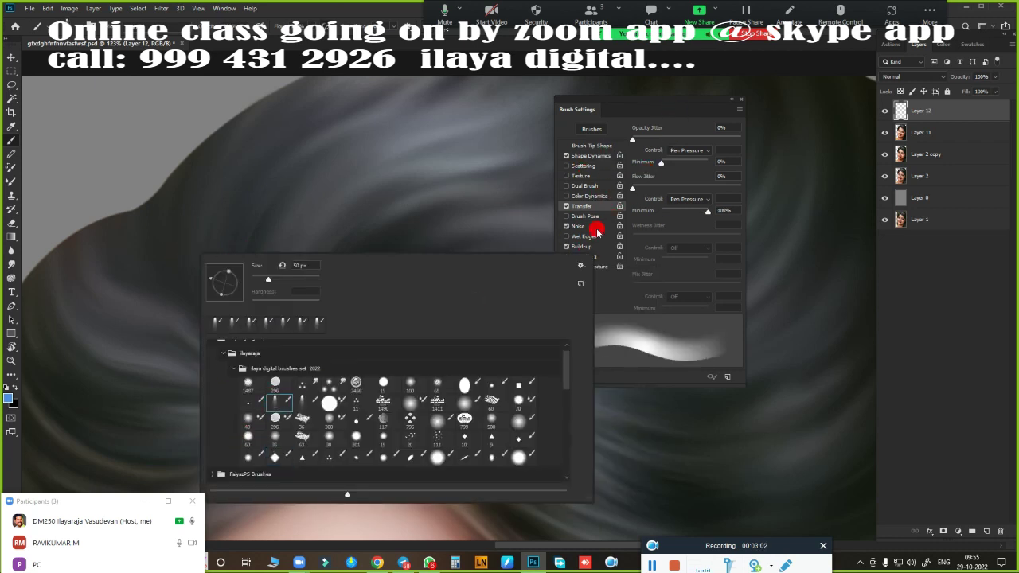
left_click(673, 117)
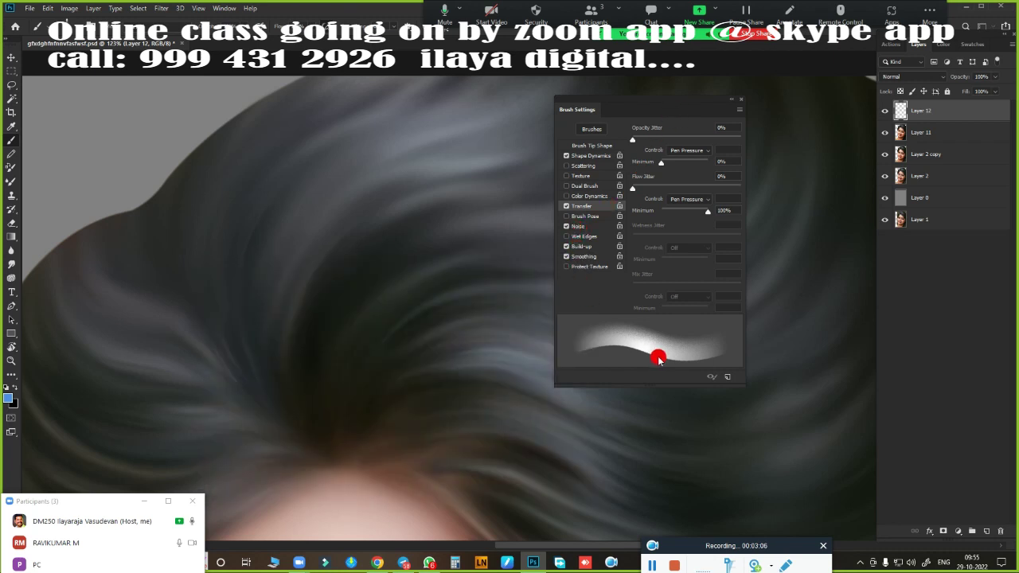
right_click(205, 255)
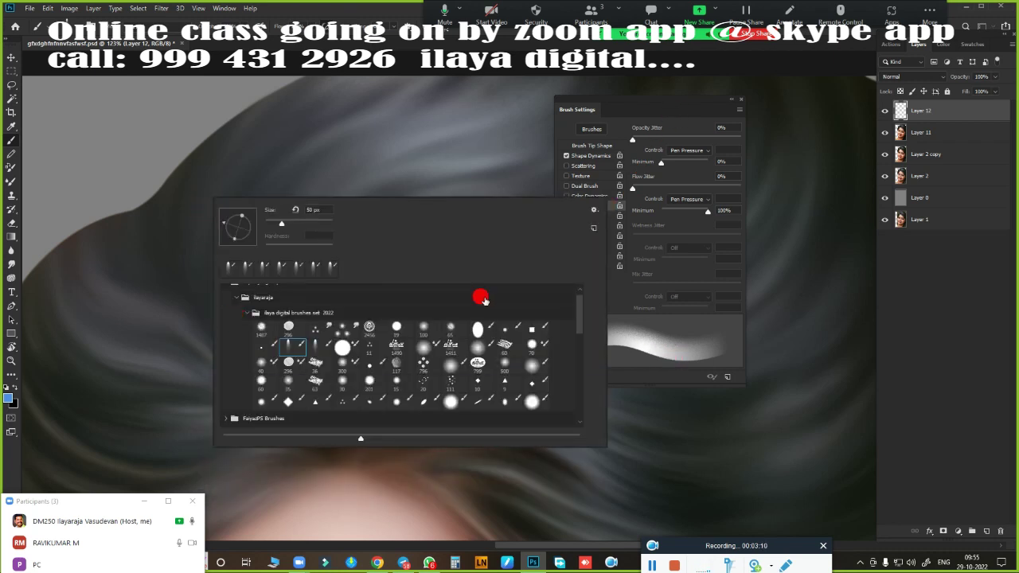
left_click(317, 360)
left_click(387, 102)
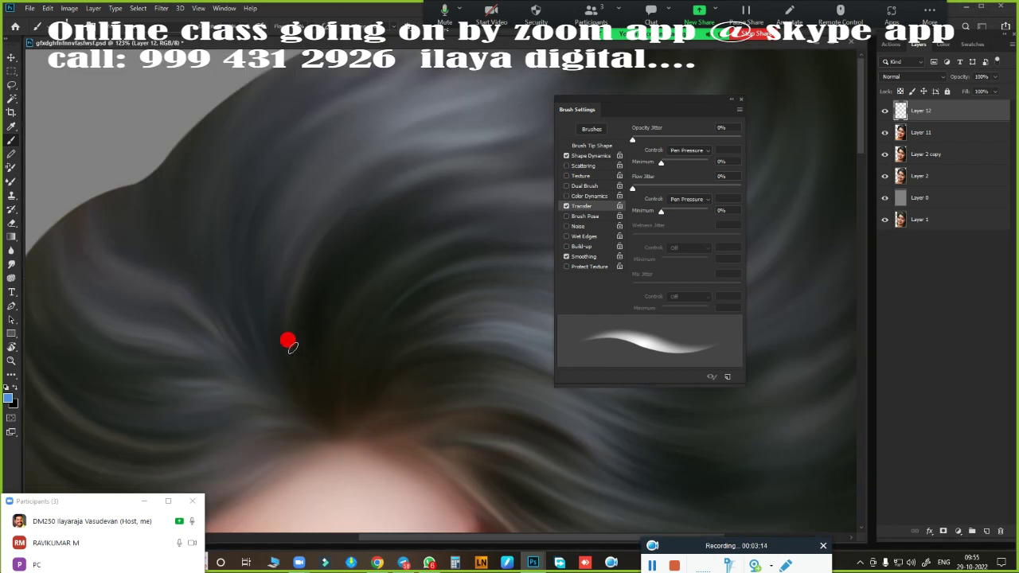
- Paint two test highlight strands, undo them, and zoom closer to the hair above the forehead
left_click_drag(313, 385, 422, 256)
left_click_drag(269, 356, 373, 236)
key("ctrl+z")
key("ctrl+z")
key("ctrl+z")
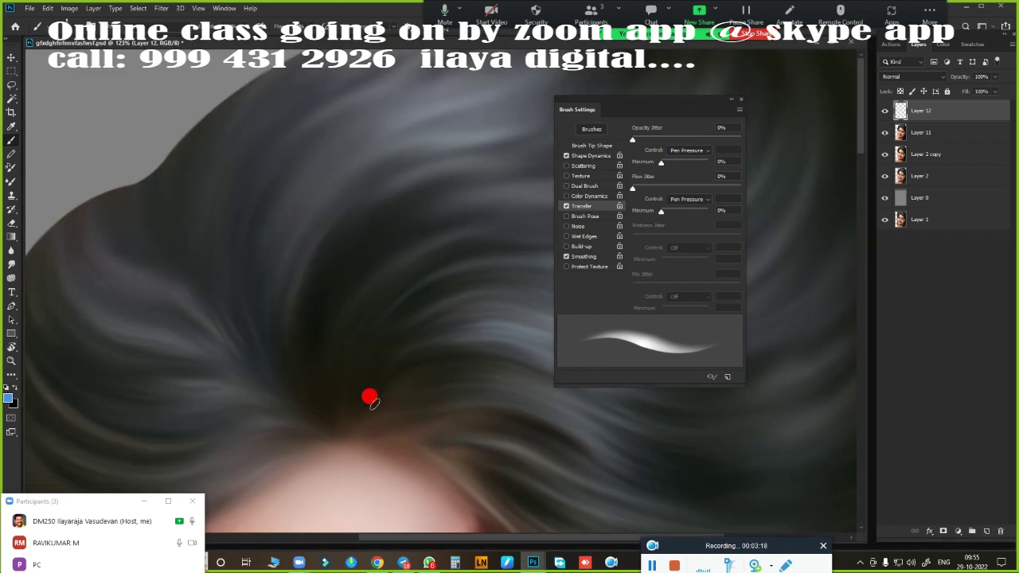
left_click_drag(341, 403, 255, 286)
left_click_drag(667, 111, 798, 115)
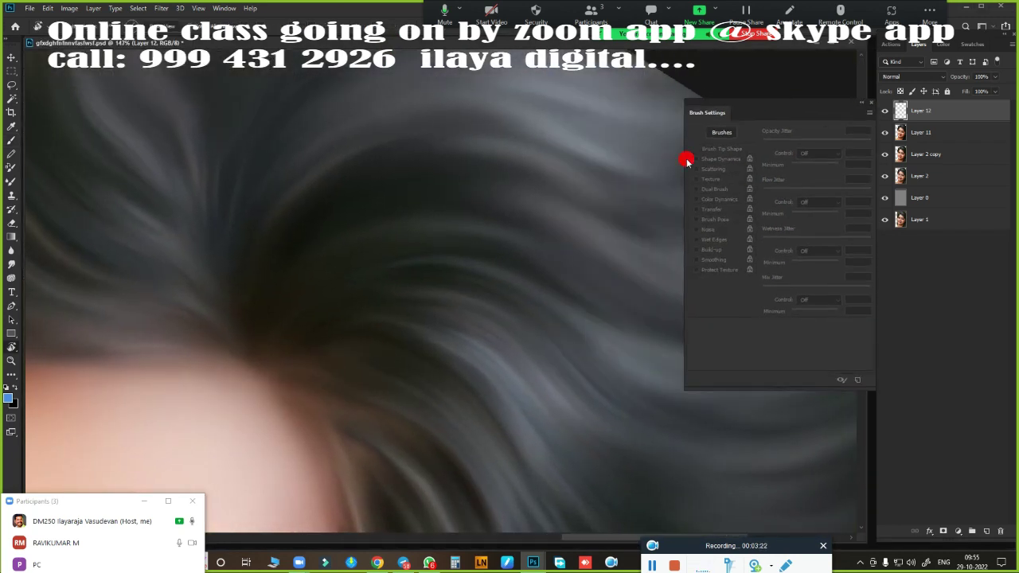
- Paint several curved blue highlight strands fanning upward across the upper hair
left_click_drag(605, 207, 526, 238)
left_click_drag(248, 333, 494, 259)
left_click_drag(222, 344, 337, 216)
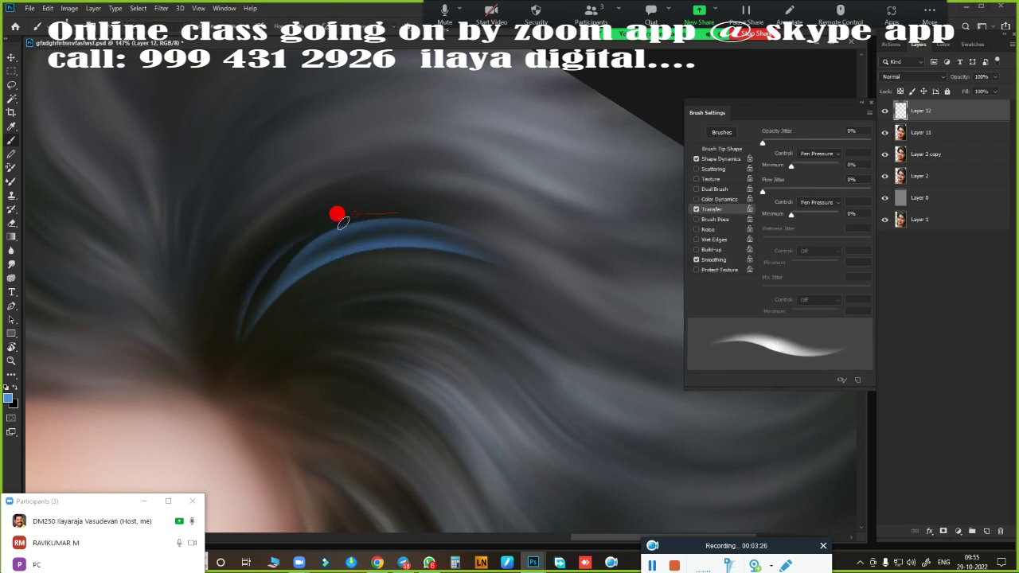
left_click_drag(215, 291, 350, 184)
left_click_drag(208, 343, 386, 180)
left_click_drag(195, 250, 336, 94)
left_click_drag(208, 142, 344, 79)
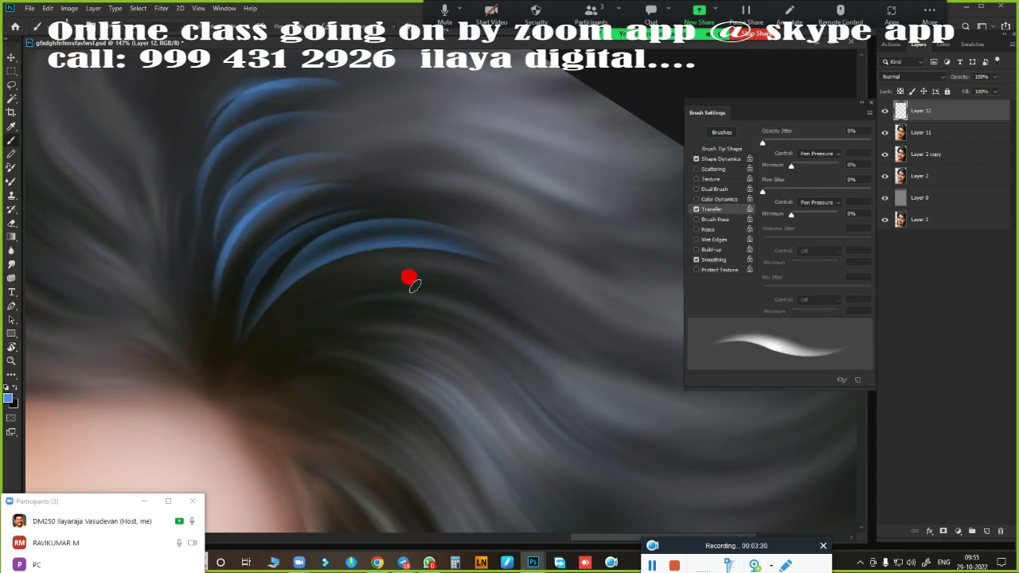
- Choose a different brush preset from the picker and reopen the preset list
right_click(268, 317)
double_click(301, 469)
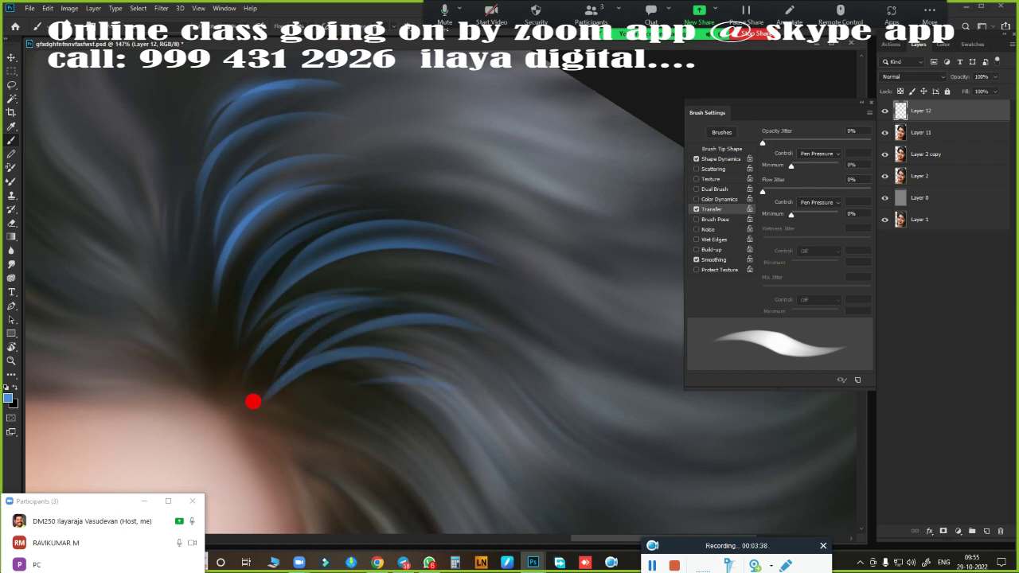
right_click(284, 320)
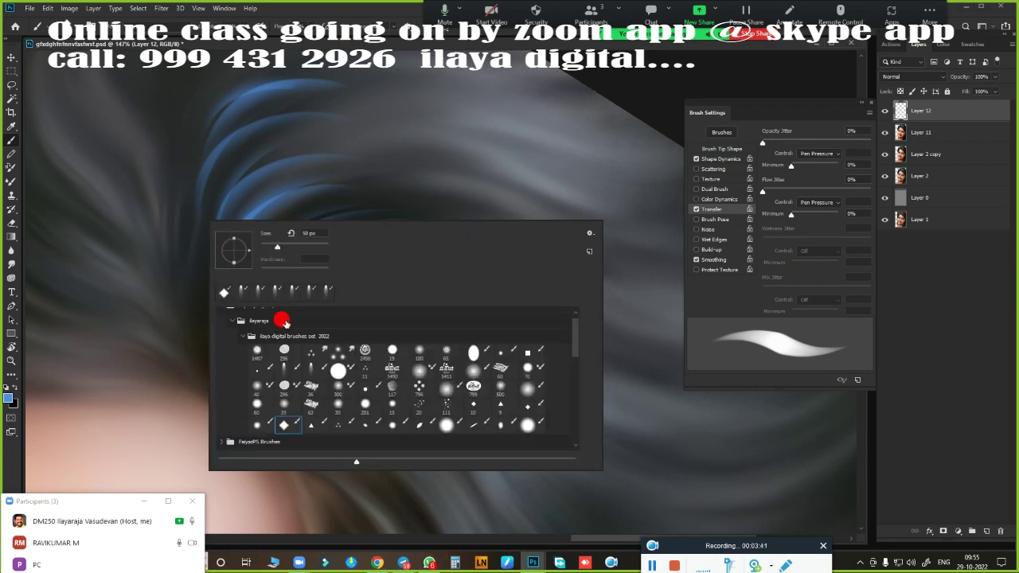
- Pick a new brush preset, paint a test strand, and reduce Brush Tip spacing to 1%
left_click(310, 426)
key("Return")
scroll(387, 318, "up", 2)
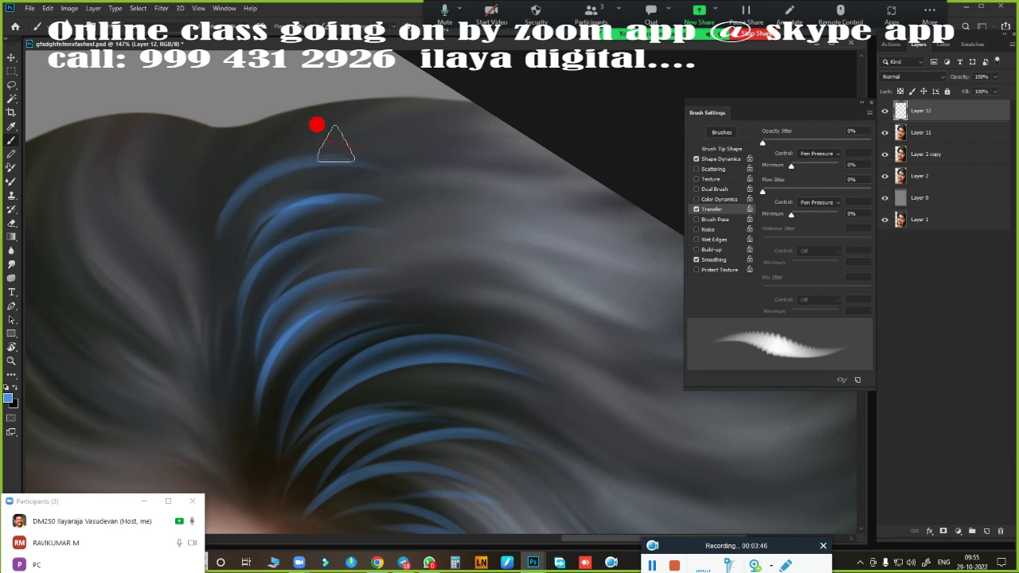
left_click_drag(317, 125, 171, 227)
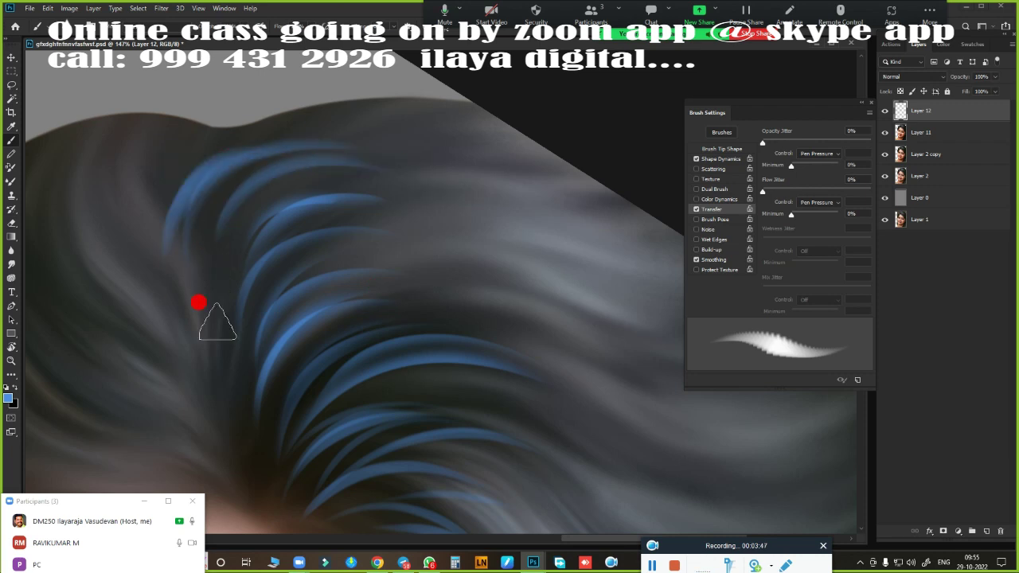
left_click(721, 148)
left_click_drag(773, 295, 762, 294)
- Paint more blue strands across the left and centre of the upper hair
left_click_drag(271, 270, 478, 246)
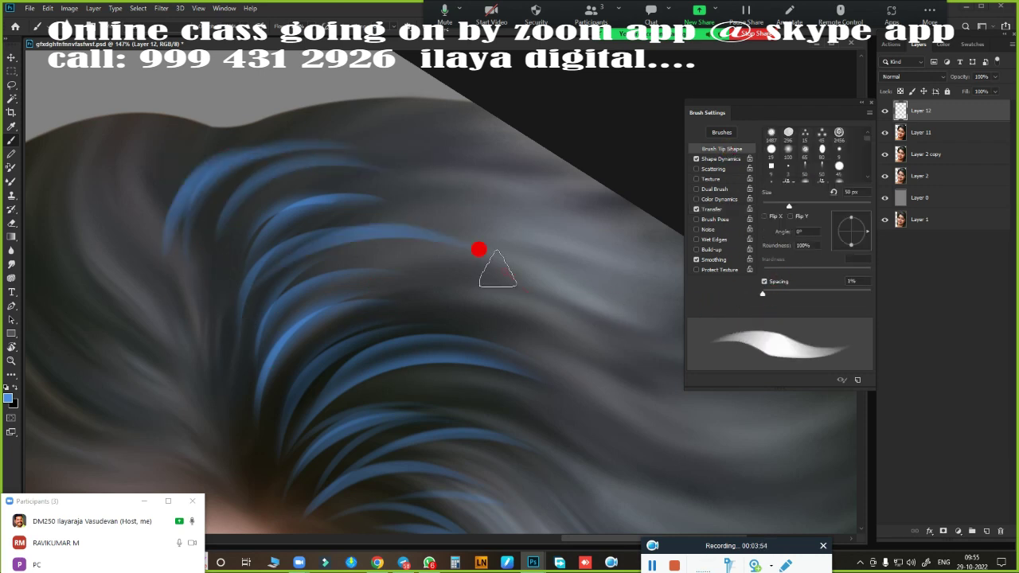
mouse_move(574, 362)
left_mouse_down()
mouse_move(276, 375)
mouse_move(494, 235)
left_mouse_up()
left_click_drag(257, 298, 501, 225)
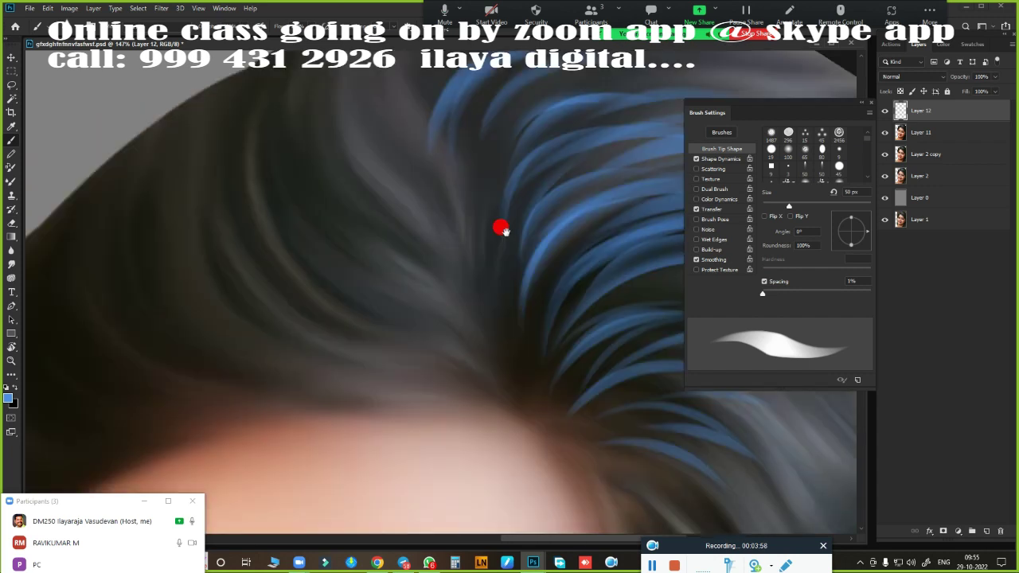
left_click_drag(263, 170, 318, 368)
mouse_move(297, 208)
left_mouse_down()
mouse_move(361, 216)
mouse_move(364, 114)
mouse_move(483, 291)
mouse_move(497, 266)
left_mouse_up()
scroll(485, 278, "down", 3)
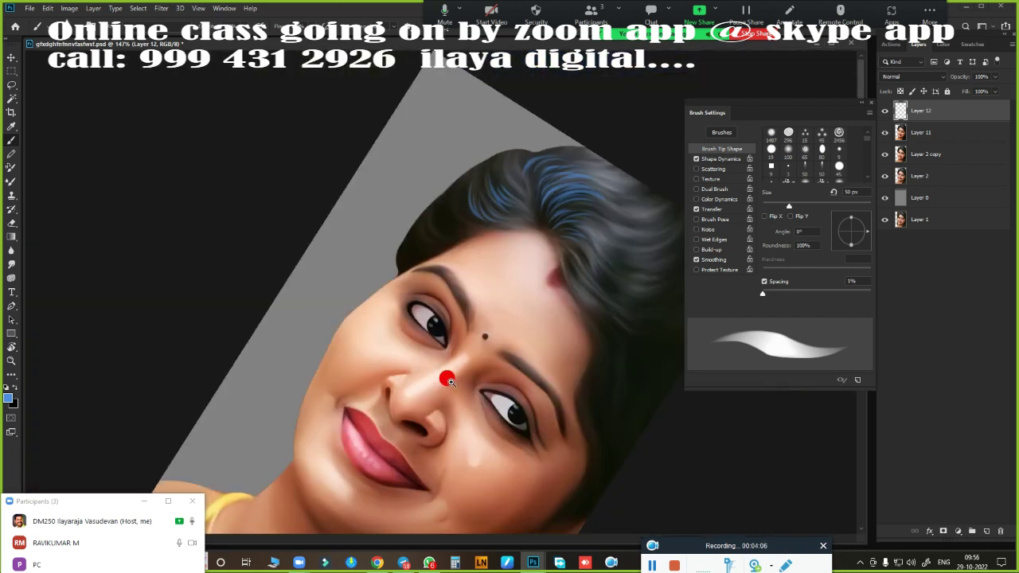
scroll(557, 342, "up", 3)
left_click_drag(551, 179, 367, 374)
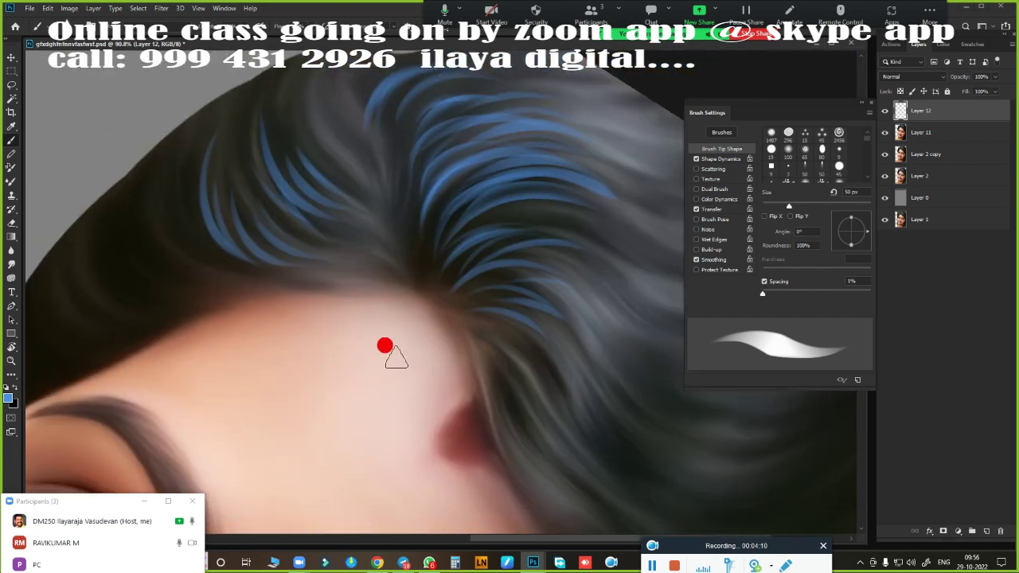
- Paint blue strands along the hairline and left edge with an angled brush preset
right_click(390, 350)
left_click(667, 506)
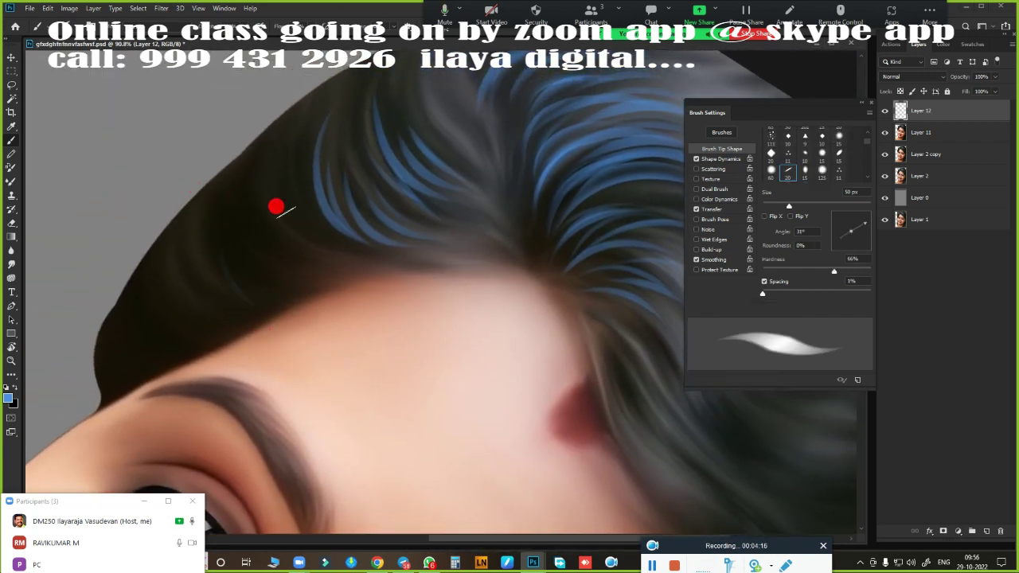
left_click_drag(255, 251, 298, 293)
left_click_drag(287, 253, 350, 275)
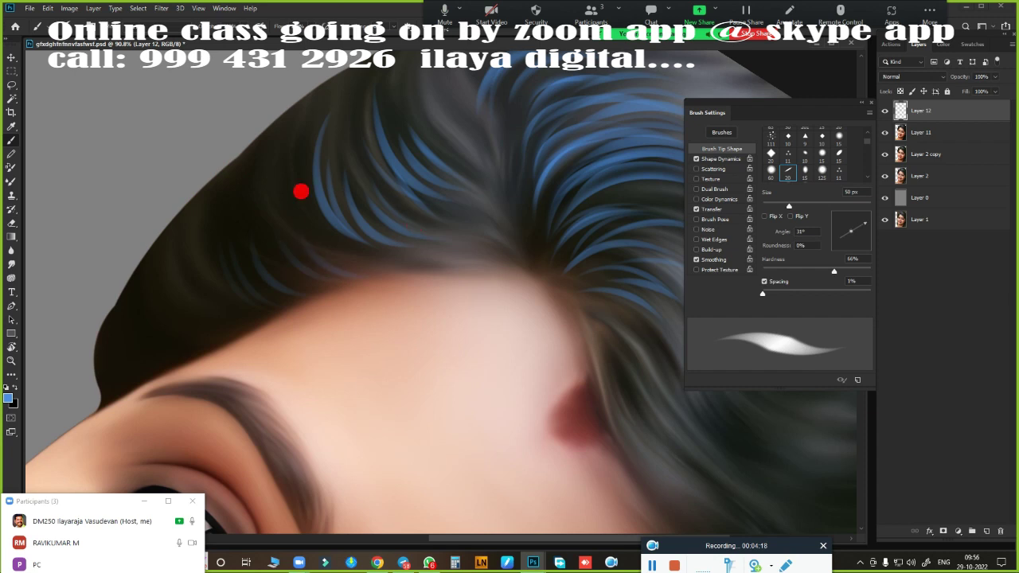
left_click_drag(318, 226, 398, 269)
mouse_move(239, 255)
left_mouse_down()
mouse_move(326, 252)
mouse_move(196, 322)
left_mouse_up()
left_click_drag(199, 239, 139, 339)
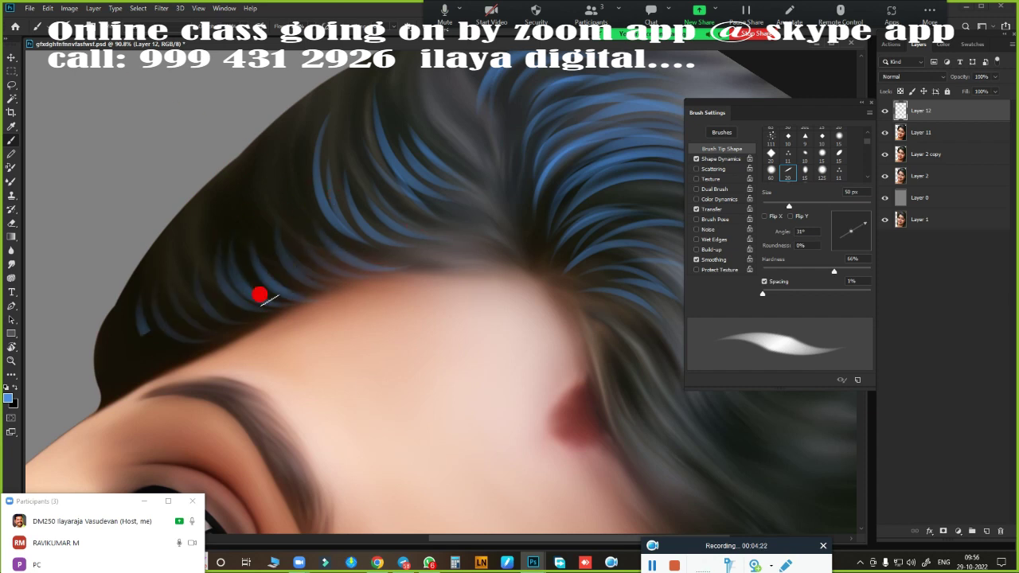
left_click_drag(203, 333, 142, 360)
- Review the Shape Dynamics and Brush Tip Shape pages, then try another brush preset
left_click(722, 159)
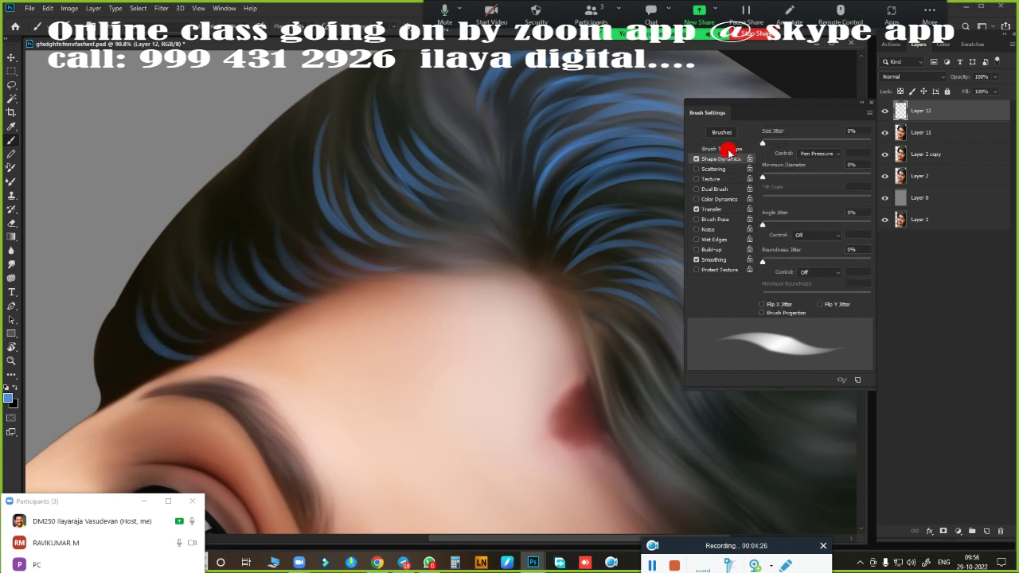
left_click(728, 150)
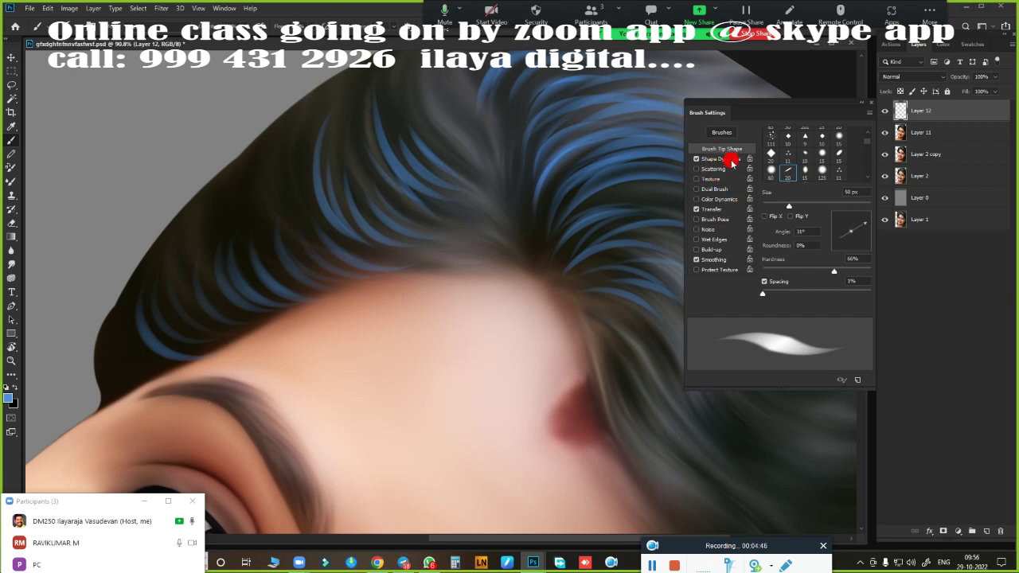
right_click(250, 231)
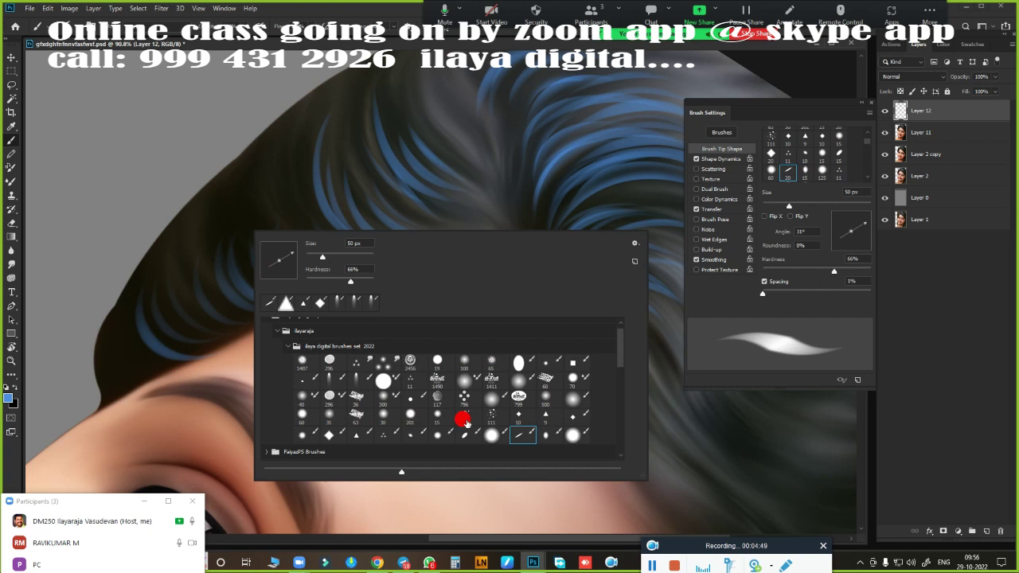
left_click(544, 434)
left_click(269, 143)
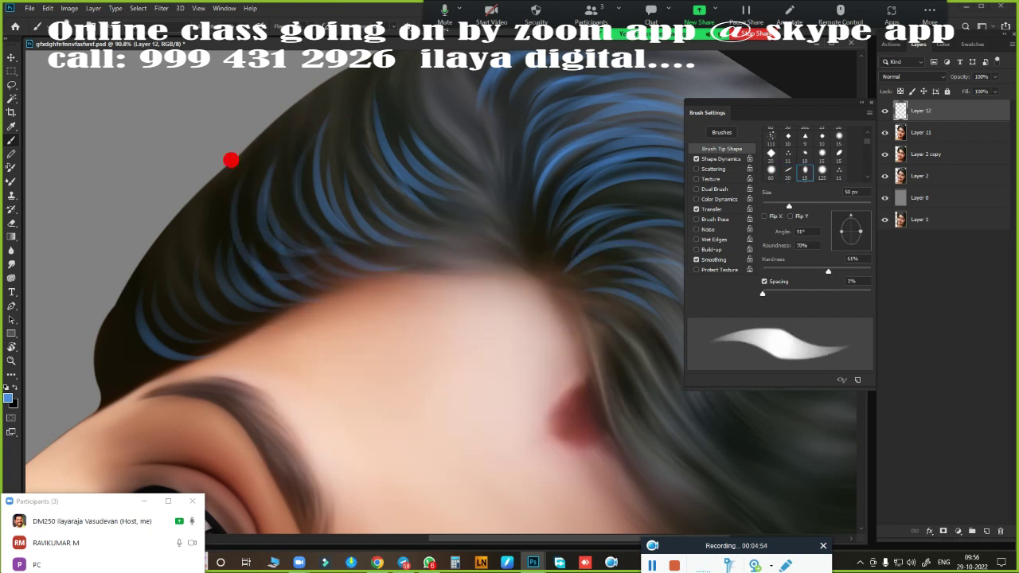
right_click(380, 274)
- Choose a round brush preset and remove the blue strokes from the hair
left_click(697, 477)
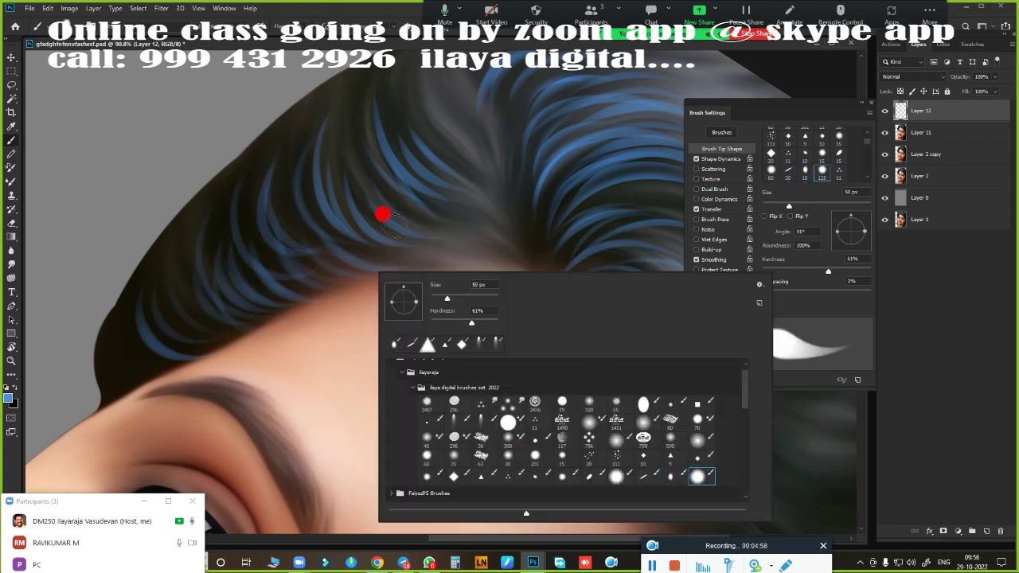
left_click(384, 217)
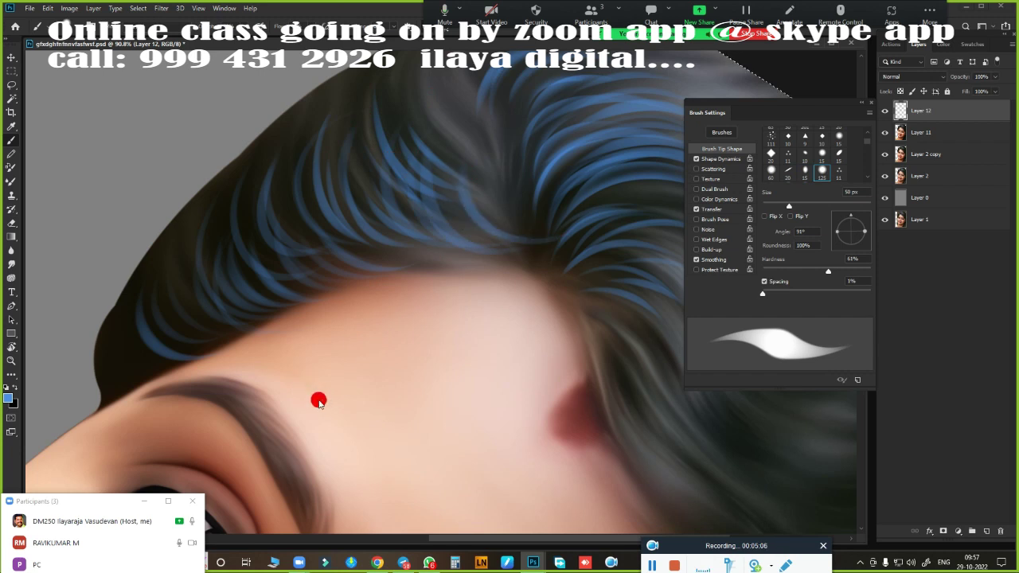
key("q")
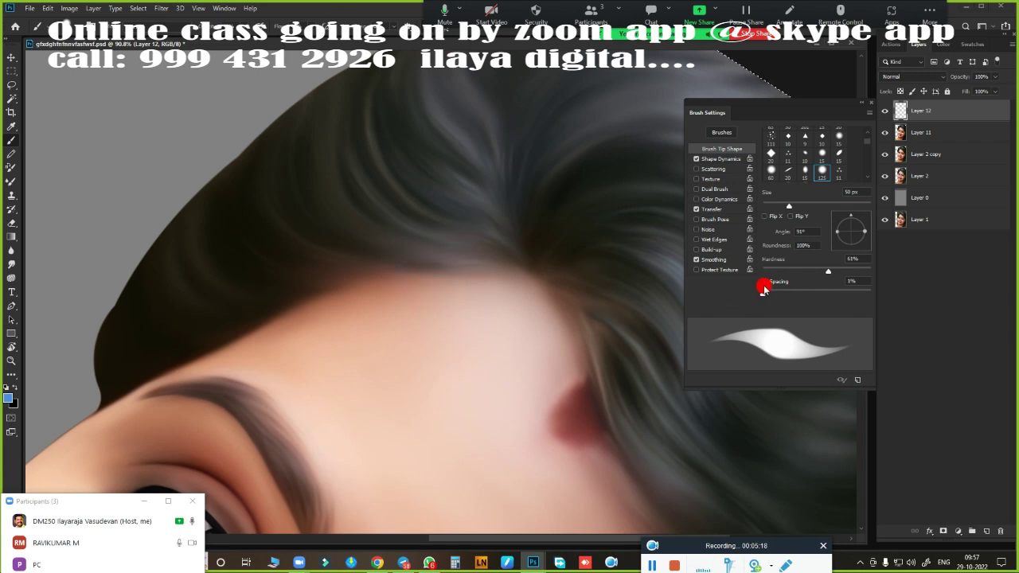
- Widen brush spacing and paint dotted blue test strokes on the hair
left_click_drag(763, 293, 796, 293)
left_click_drag(342, 159, 430, 263)
left_click_drag(446, 155, 477, 326)
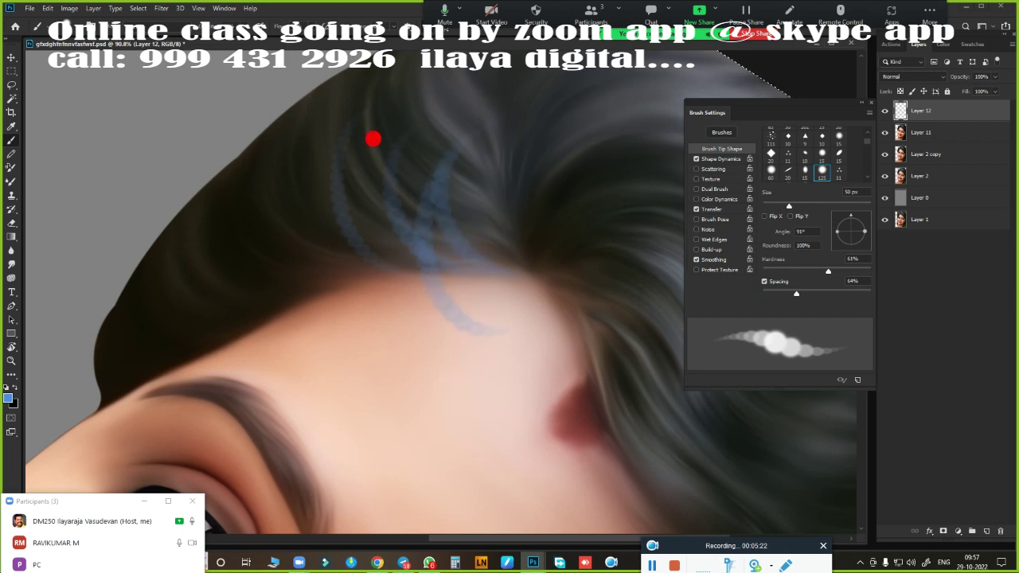
left_click_drag(319, 191, 342, 390)
- Return spacing to smooth, paint solid test strokes, then clear all practice strokes
left_click_drag(796, 293, 762, 293)
left_click_drag(299, 156, 247, 311)
mouse_move(253, 239)
left_mouse_down()
mouse_move(205, 334)
mouse_move(191, 274)
left_mouse_up()
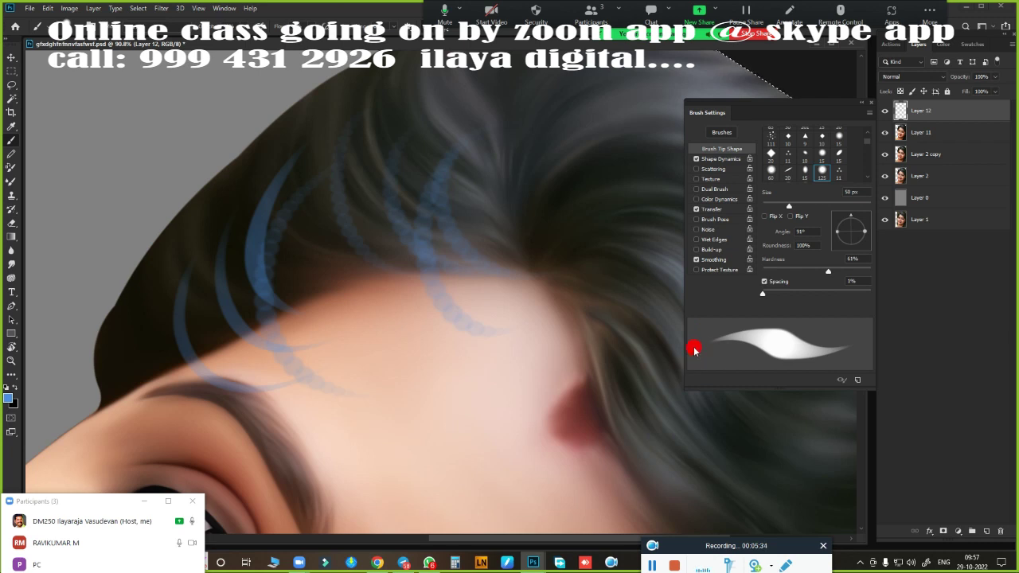
key("Delete")
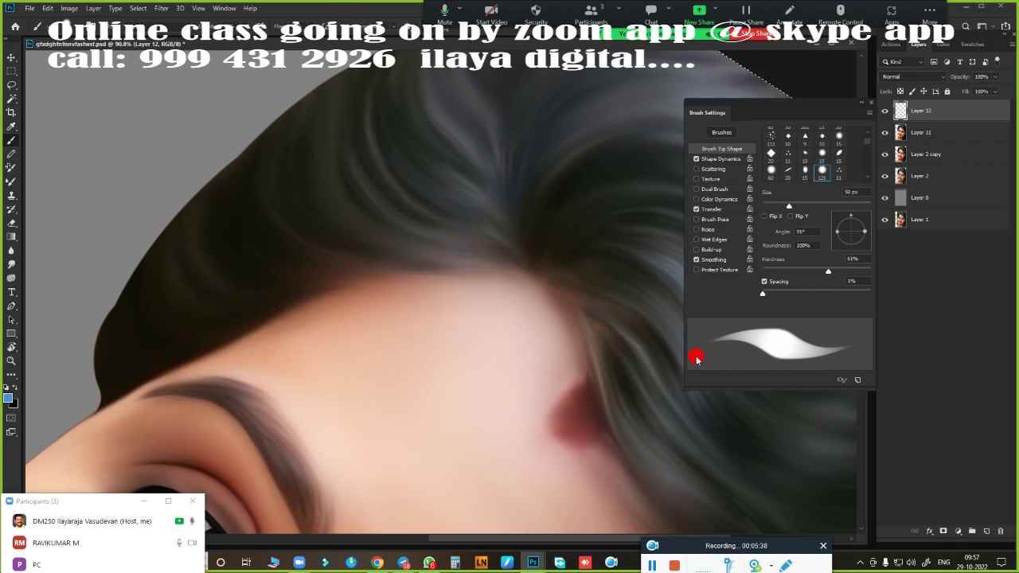
- Choose a more oval brush preset from the preset list
scroll(510, 359, "down", 3)
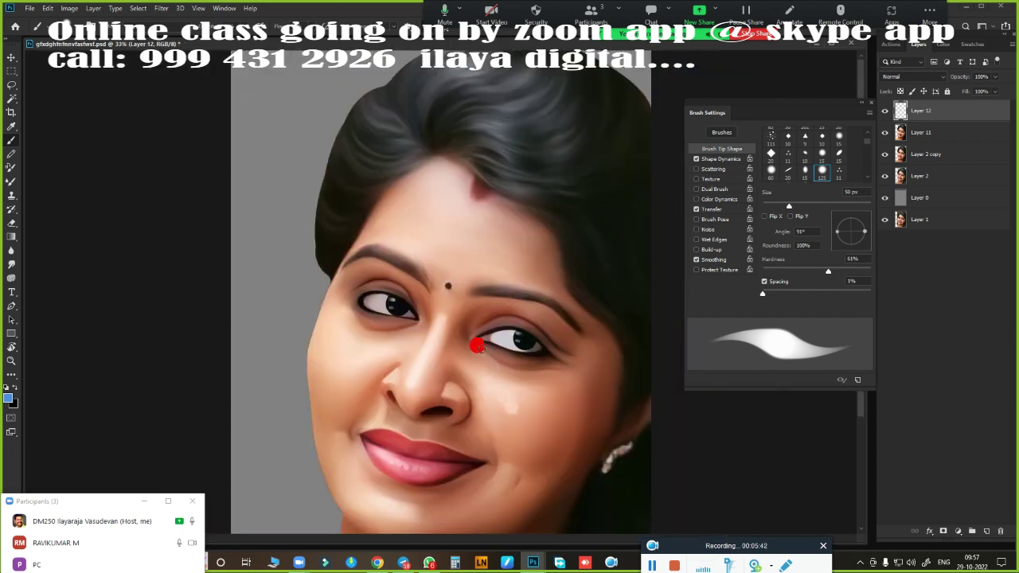
scroll(477, 350, "up", 2)
scroll(395, 298, "up", 1)
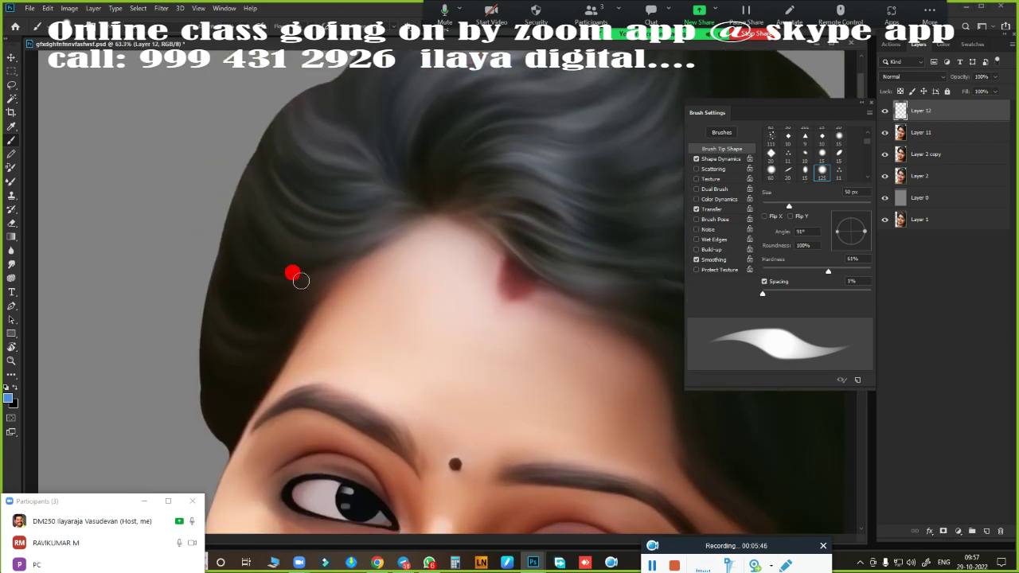
right_click(383, 310)
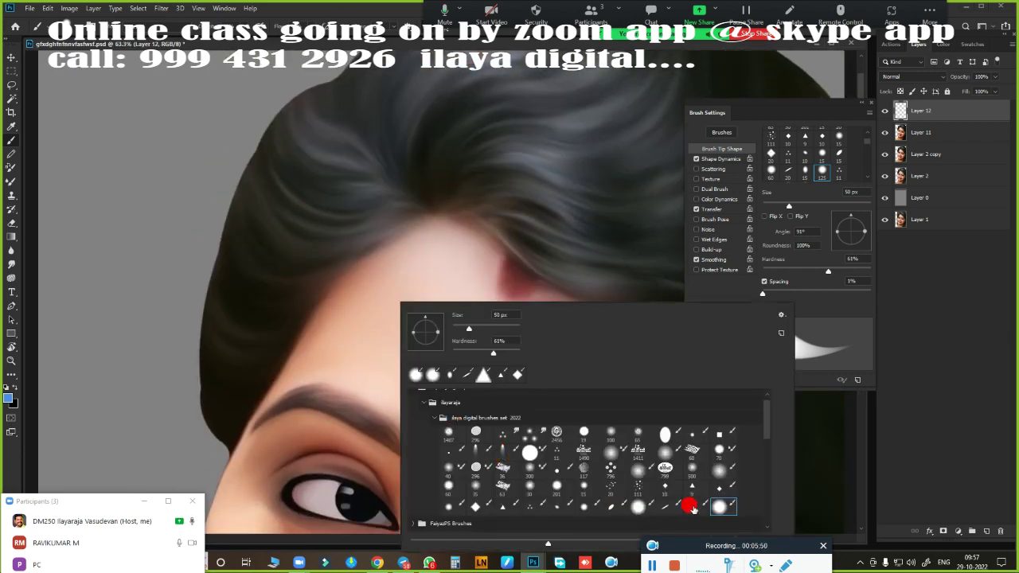
left_click(689, 506)
left_click(769, 211)
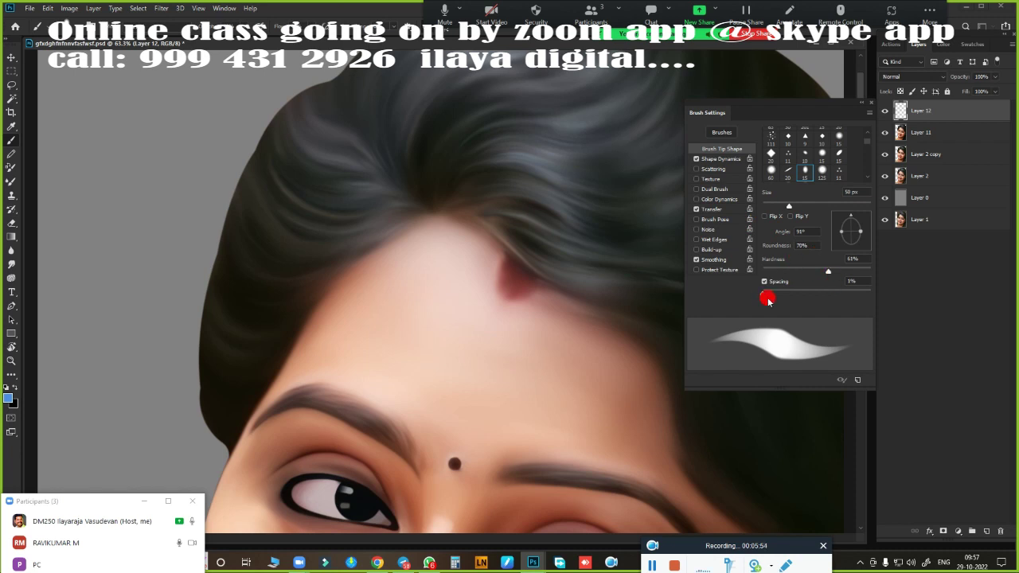
- Review the Shape Dynamics and Transfer pages, then close the brush settings panel
left_click(721, 159)
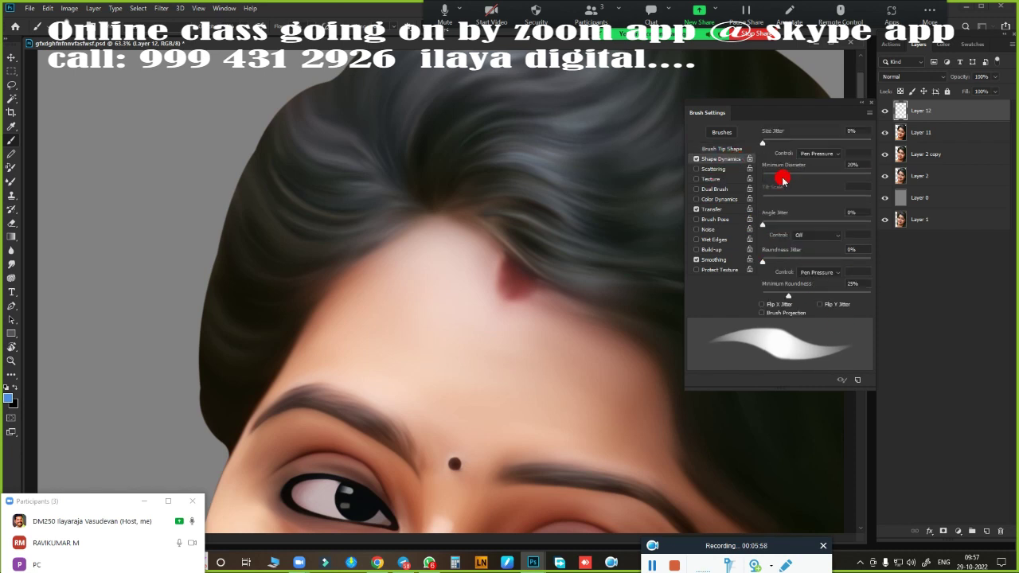
left_click(717, 209)
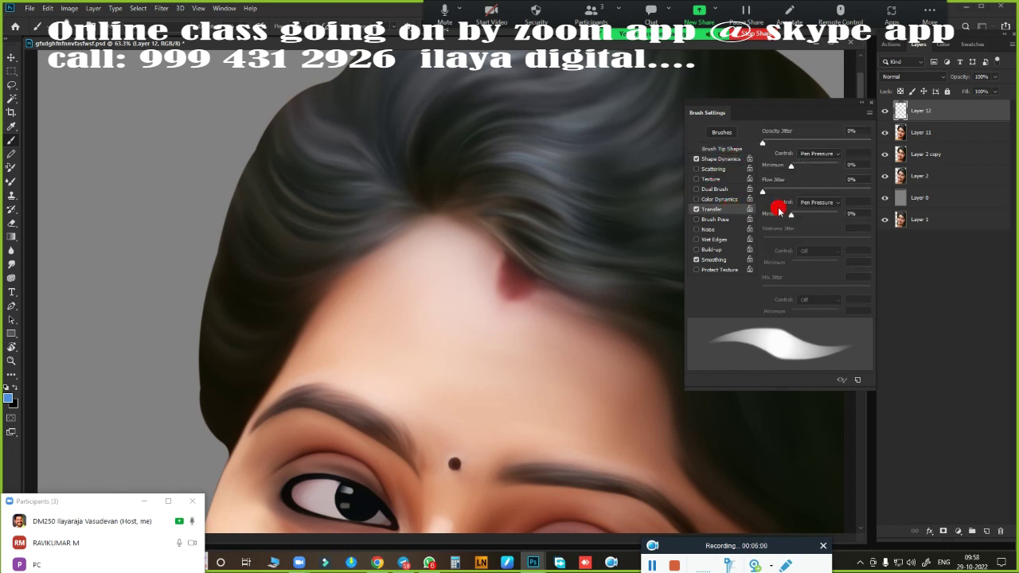
left_click(871, 108)
scroll(486, 283, "down", 3)
scroll(448, 336, "up", 2)
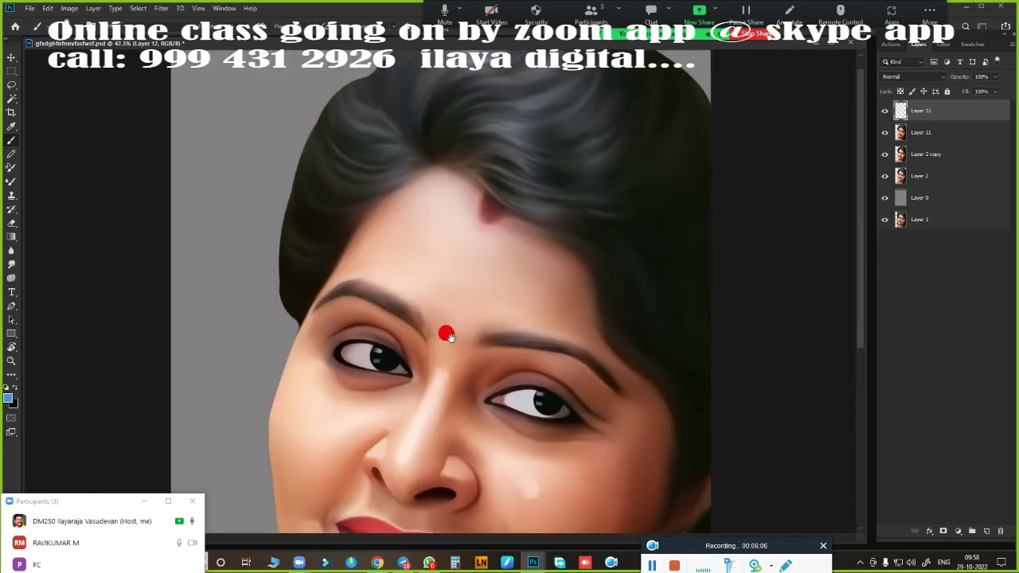
scroll(450, 336, "up", 2)
scroll(475, 228, "up", 2)
scroll(473, 292, "up", 2)
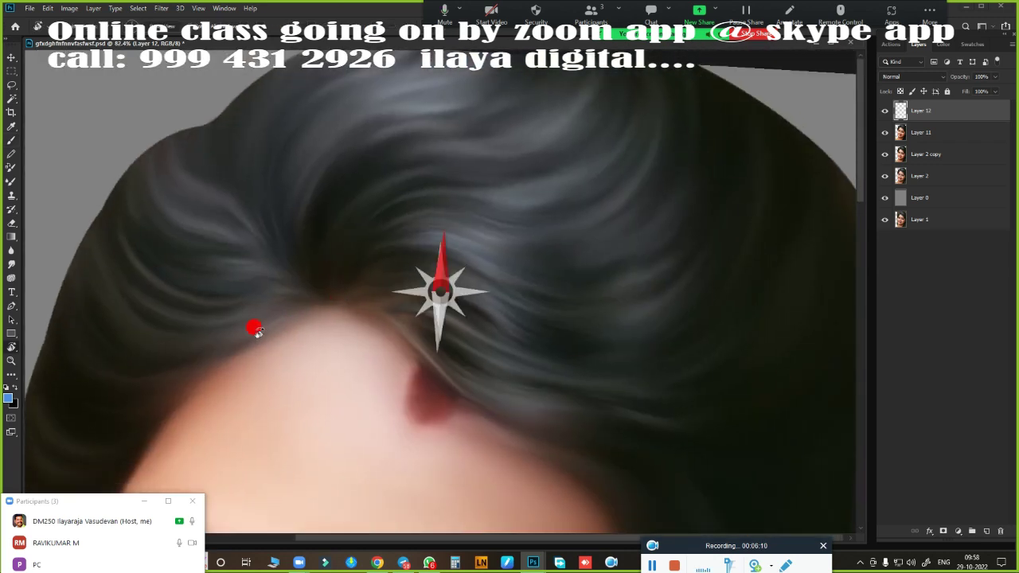
scroll(250, 234, "up", 2)
scroll(473, 282, "up", 1)
scroll(412, 326, "up", 1)
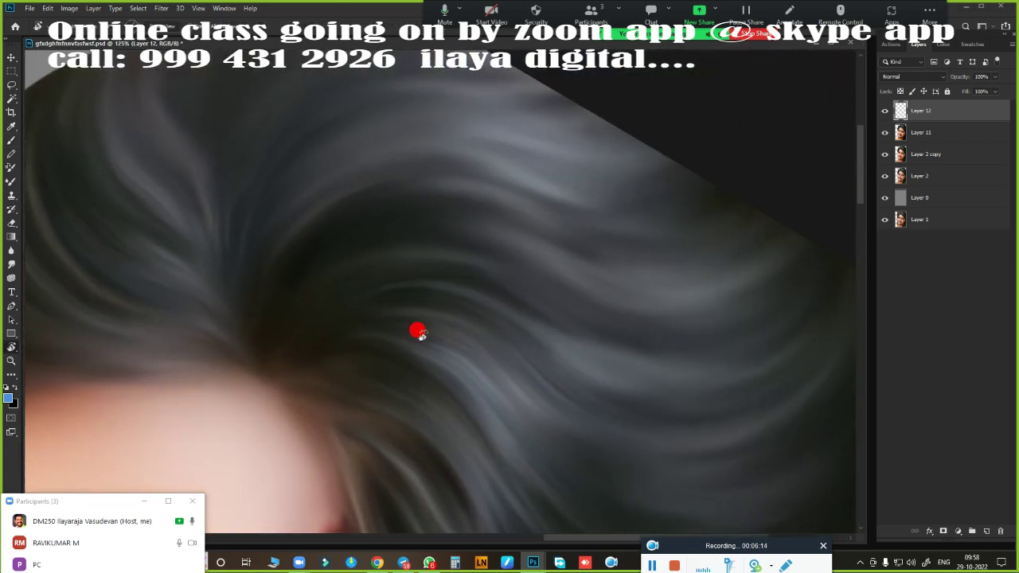
left_click_drag(268, 293, 550, 259)
left_click_drag(281, 248, 465, 216)
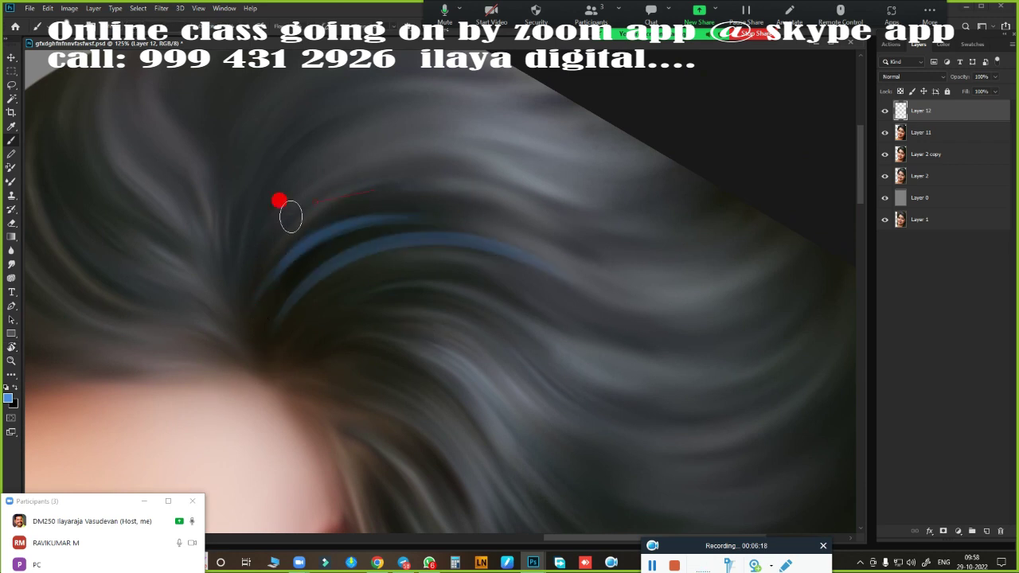
left_click_drag(291, 216, 257, 266)
left_click_drag(403, 139, 225, 130)
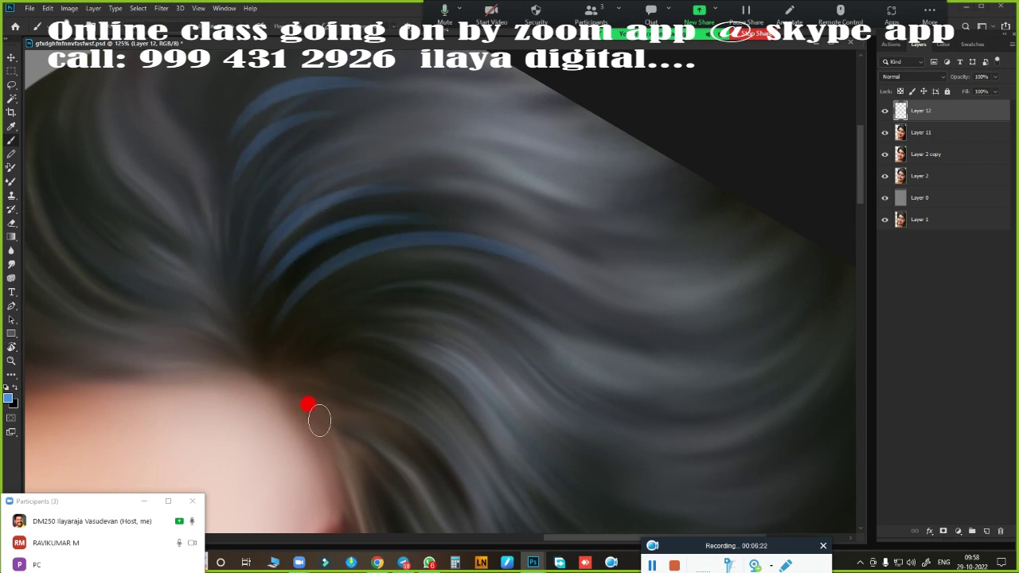
key("r")
left_click_drag(295, 391, 565, 343)
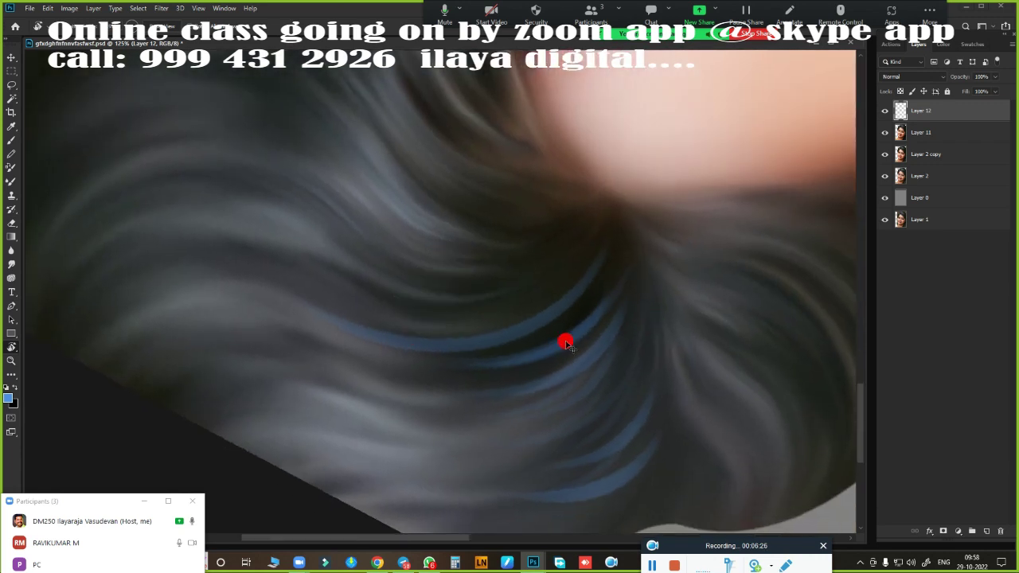
scroll(566, 342, "up", 1)
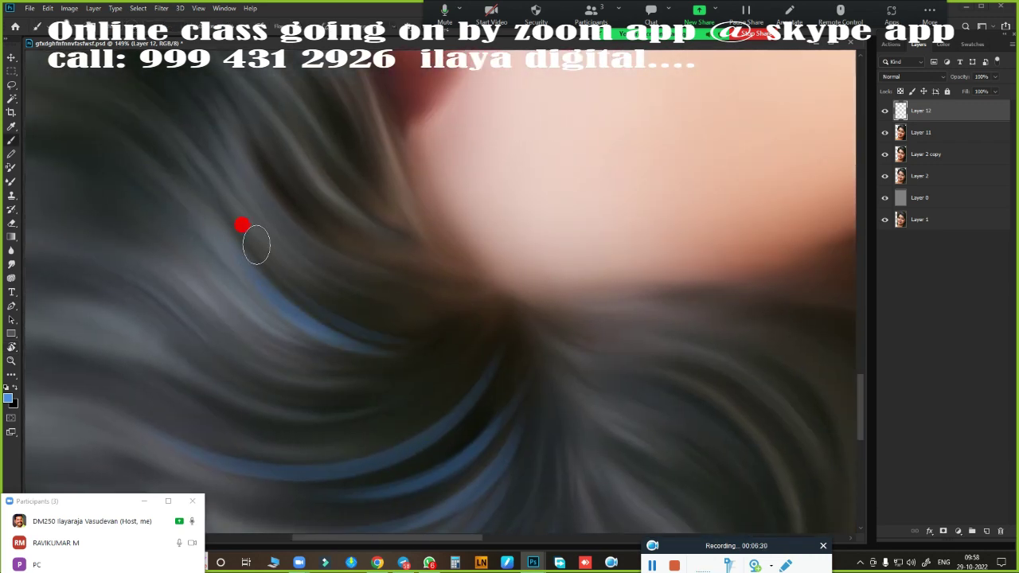
mouse_move(256, 244)
left_mouse_down()
mouse_move(450, 285)
mouse_move(140, 306)
left_mouse_up()
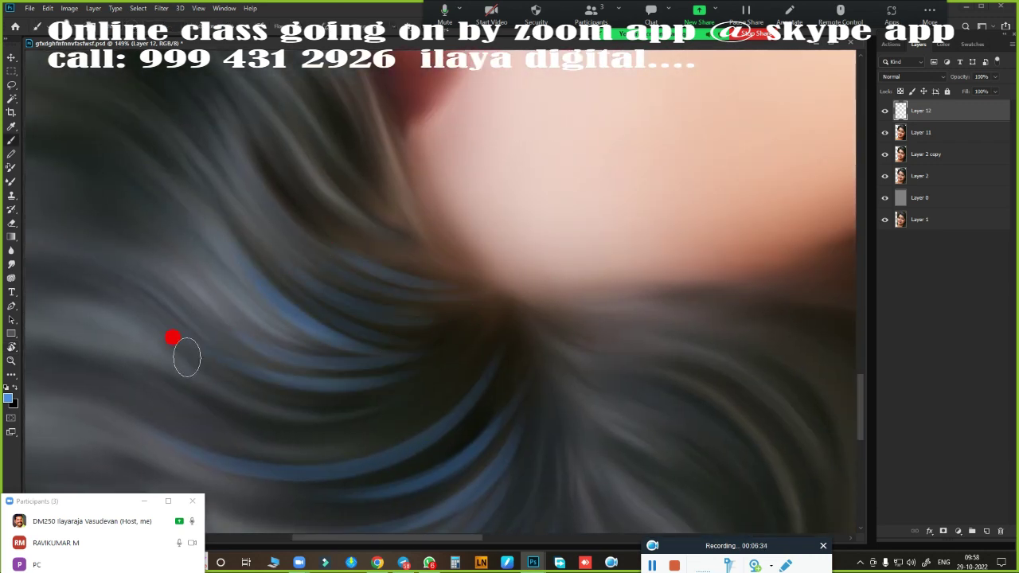
key("Escape")
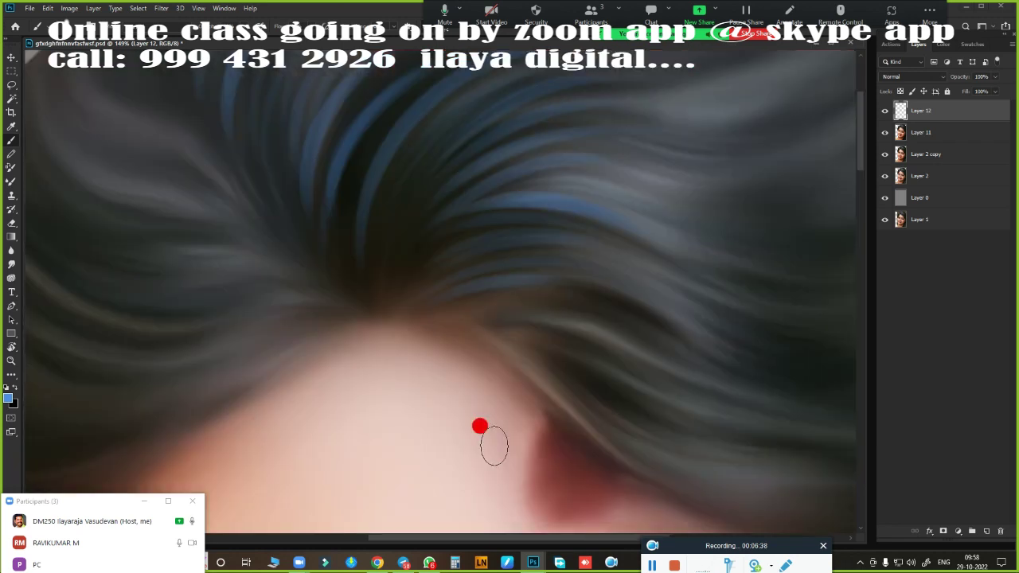
scroll(494, 446, "down", 5)
key("ctrl+a")
key("Delete")
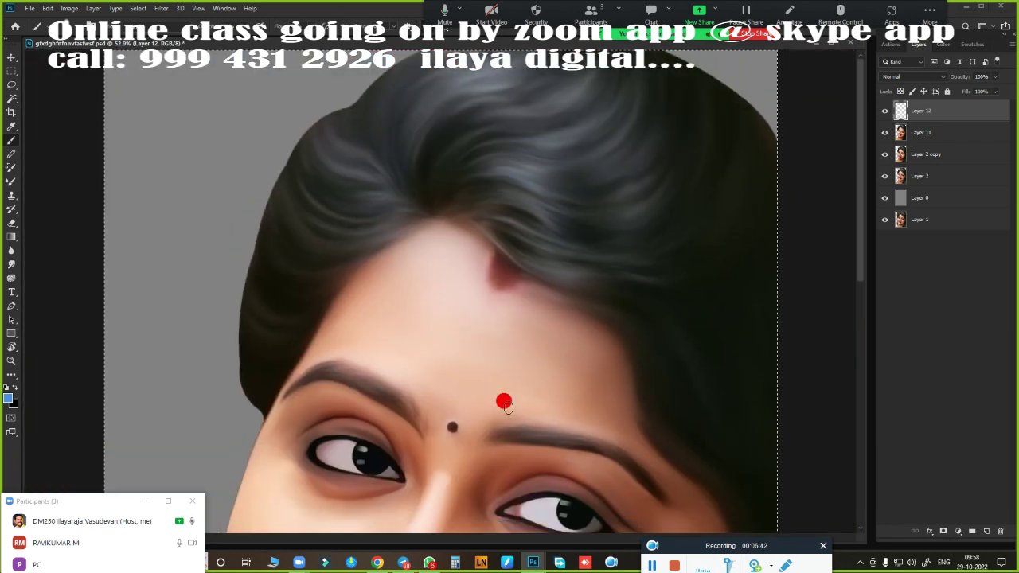
scroll(454, 275, "up", 2)
scroll(446, 318, "up", 2)
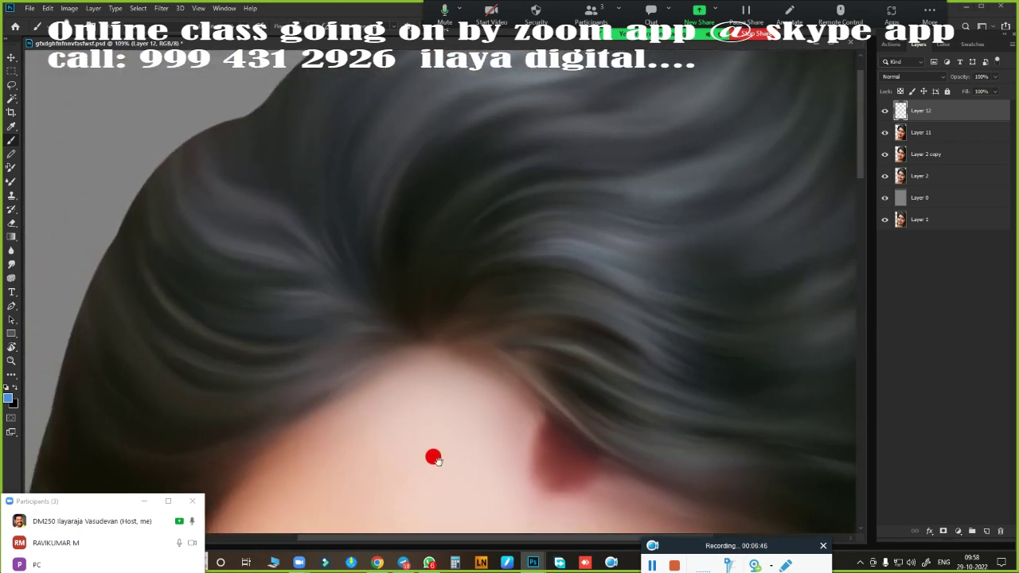
key("r")
left_click_drag(485, 340, 257, 311)
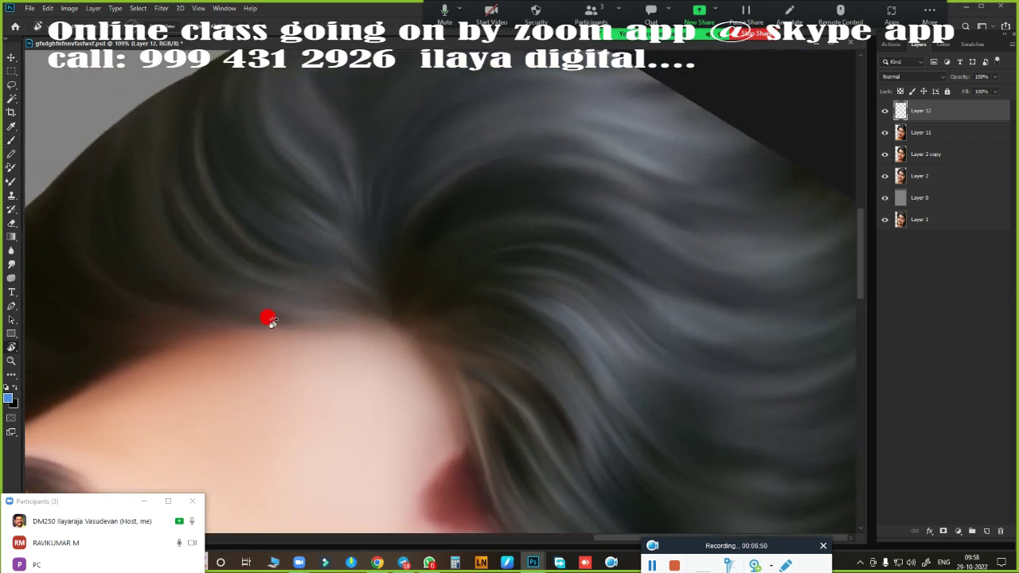
scroll(364, 447, "up", 2)
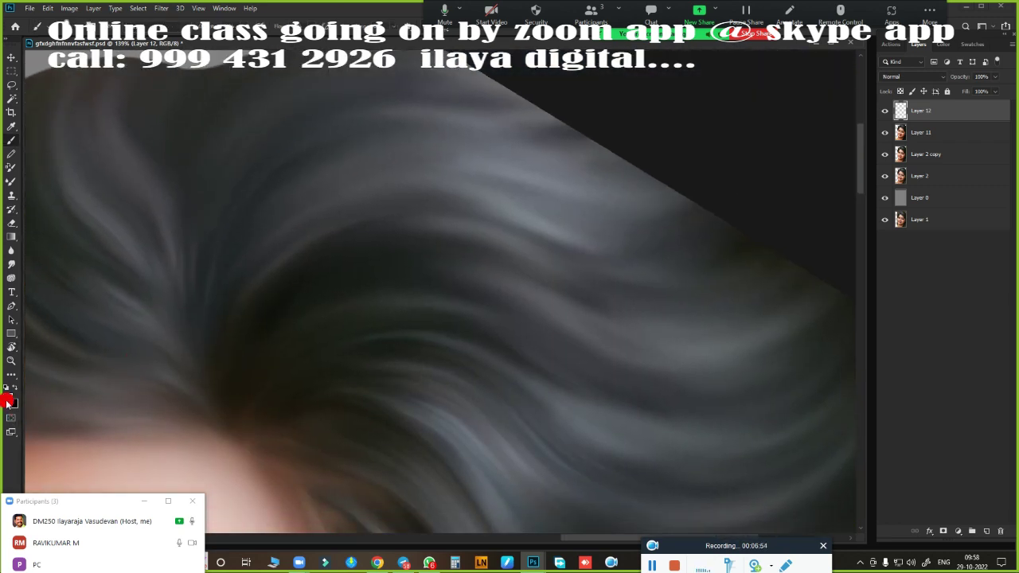
- Pick light blue 6aa2ee as the foreground colour and confirm it
left_click(8, 398)
left_click(812, 75)
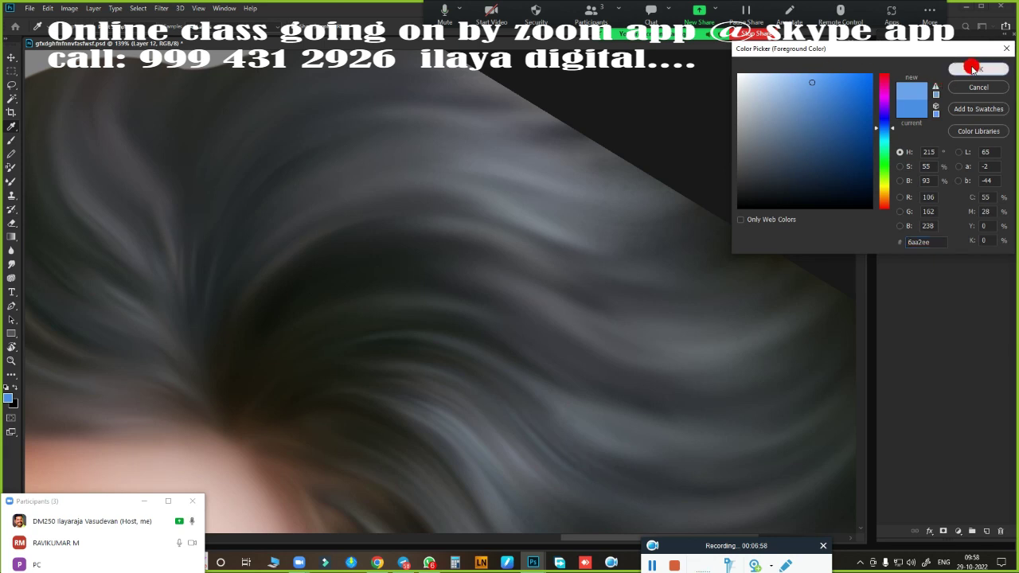
left_click(978, 69)
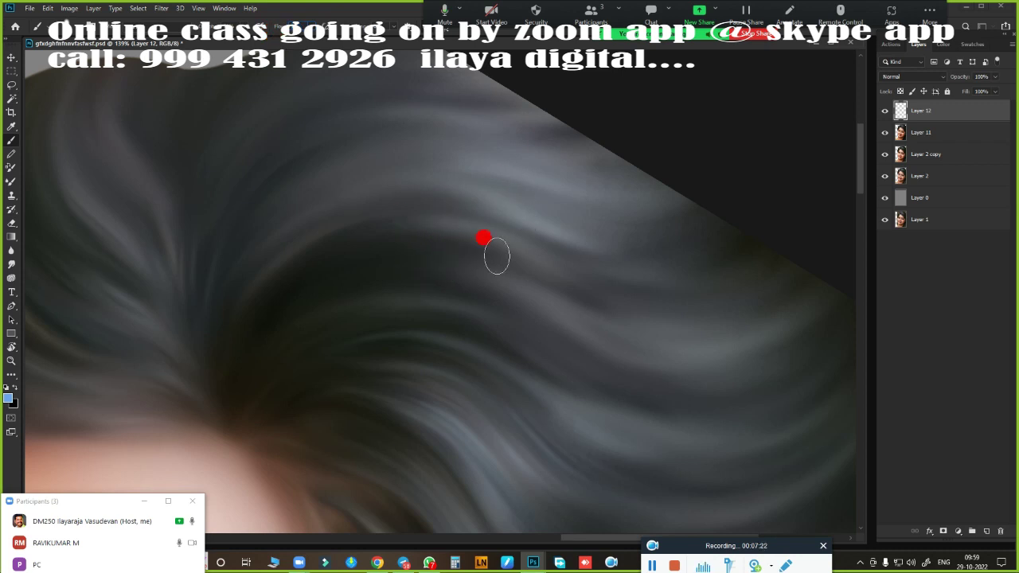
- Enable Shape Dynamics, lower Minimum Diameter, and paint two tapered test strokes
key("F5")
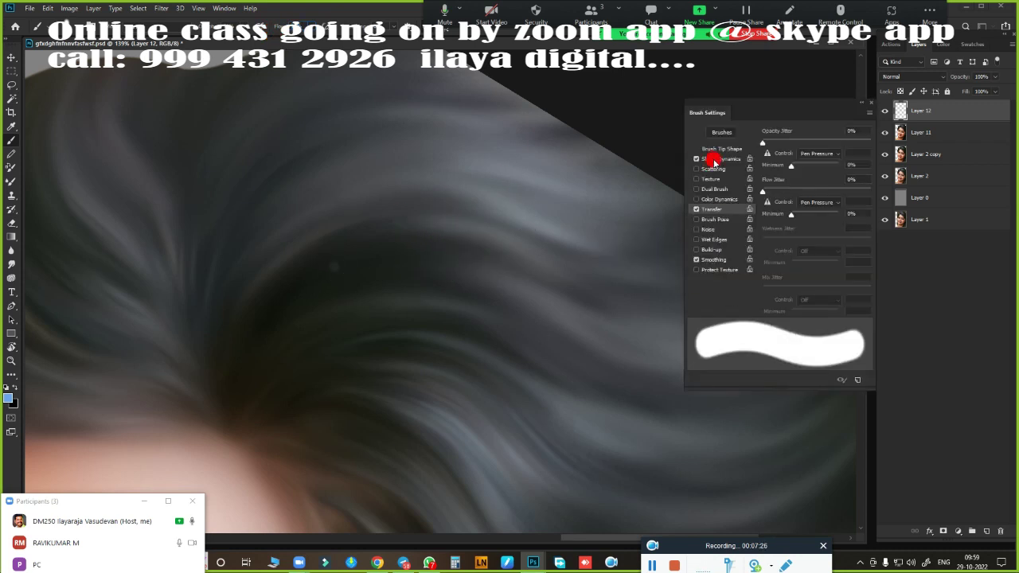
left_click(721, 159)
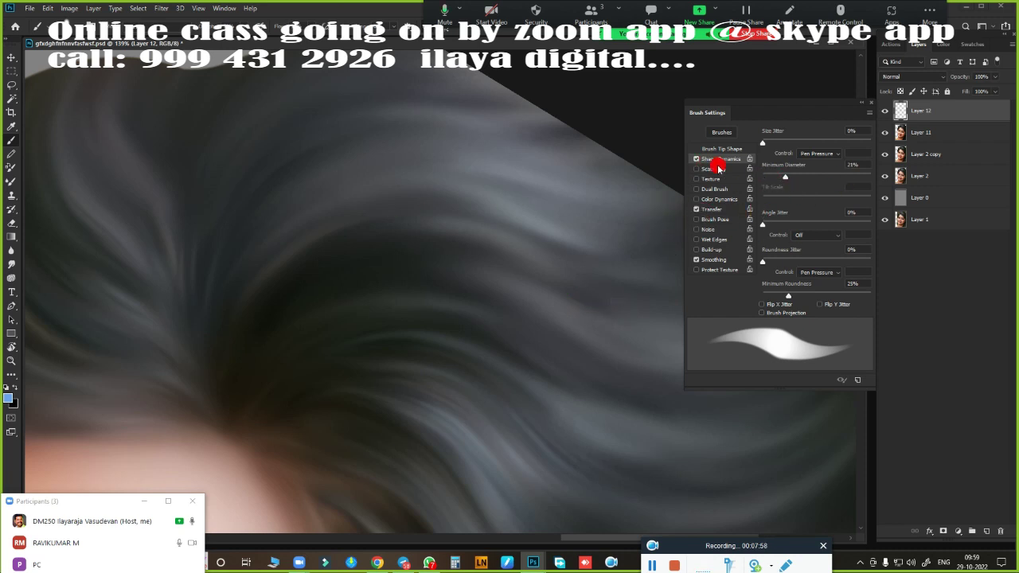
mouse_move(785, 180)
left_mouse_down()
mouse_move(769, 180)
mouse_move(843, 178)
mouse_move(762, 182)
left_mouse_up()
left_click_drag(187, 333, 468, 192)
left_click_drag(248, 381, 498, 265)
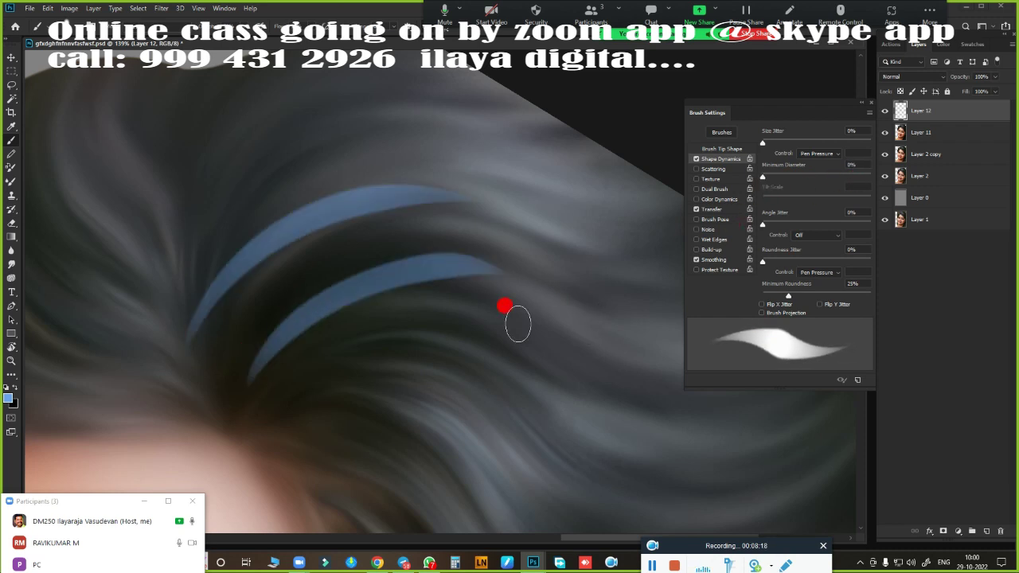
- Set Minimum Diameter to about 20%, test again, delete the strokes, and hide the panels
left_click_drag(762, 173, 782, 180)
left_click_drag(280, 410, 557, 350)
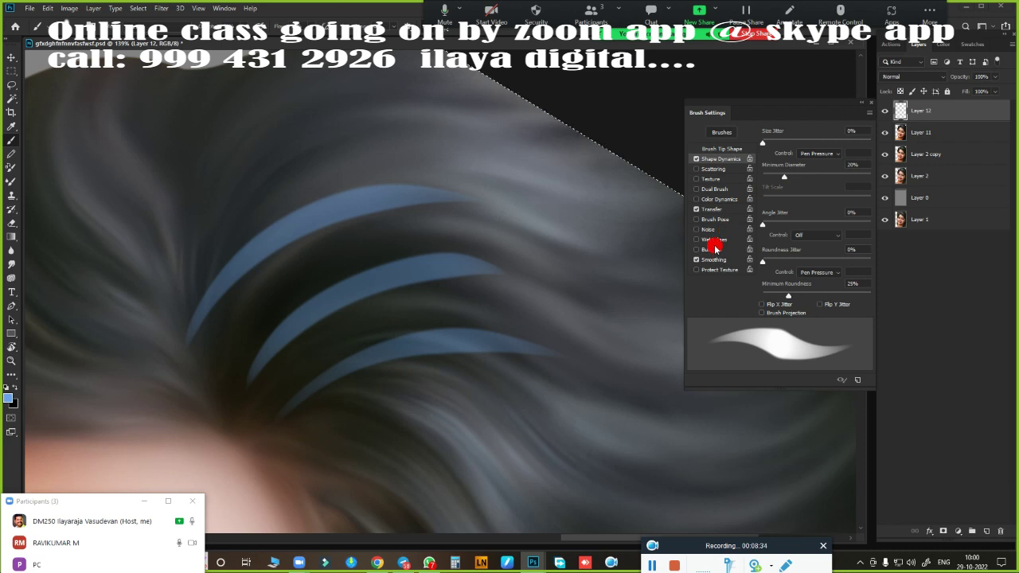
key("Delete")
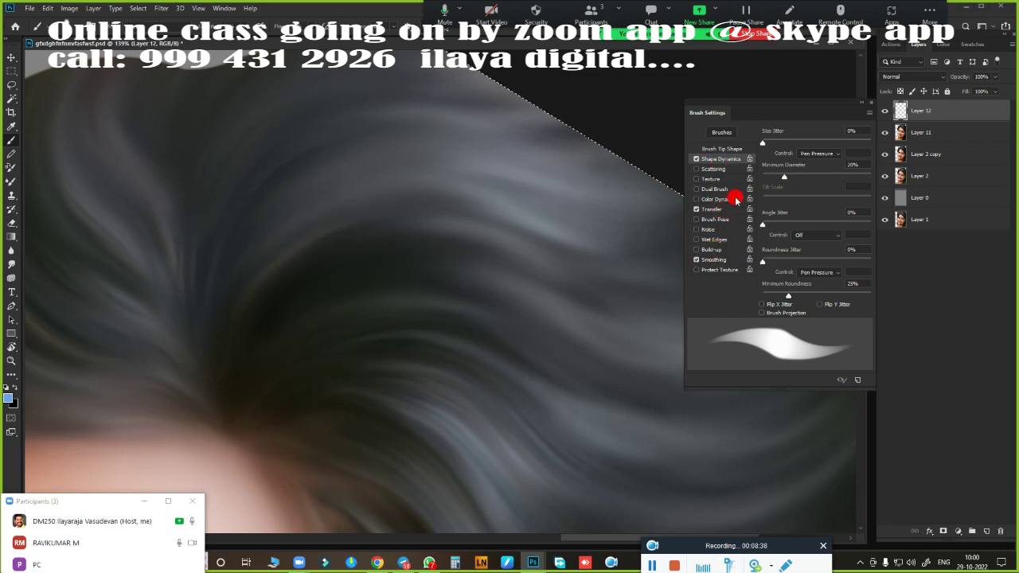
key("F5")
key("F5")
key("F5")
key("F7")
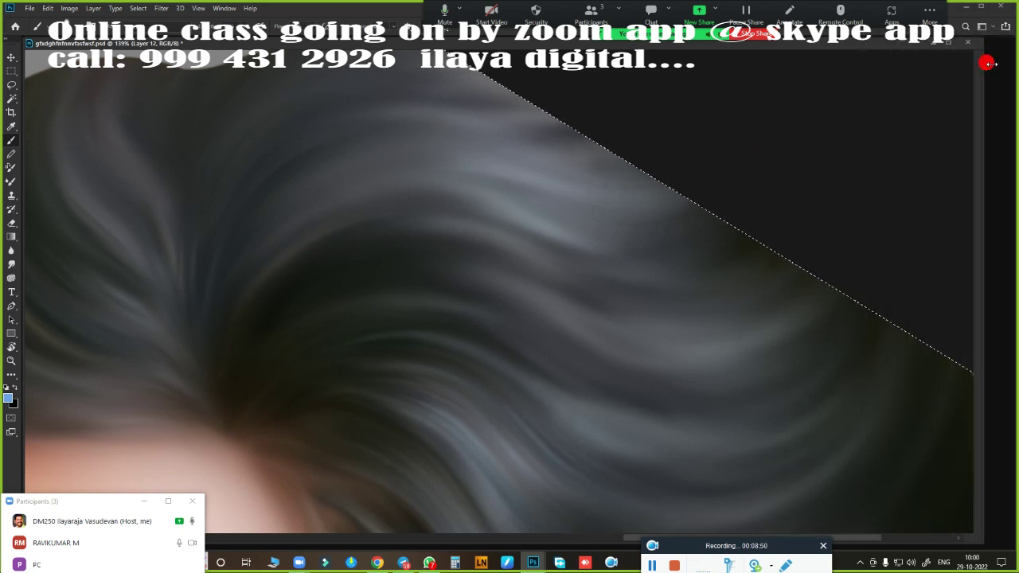
- Toggle the side panels back to the Layers panel, then briefly reopen and close Brush Settings
key("F7")
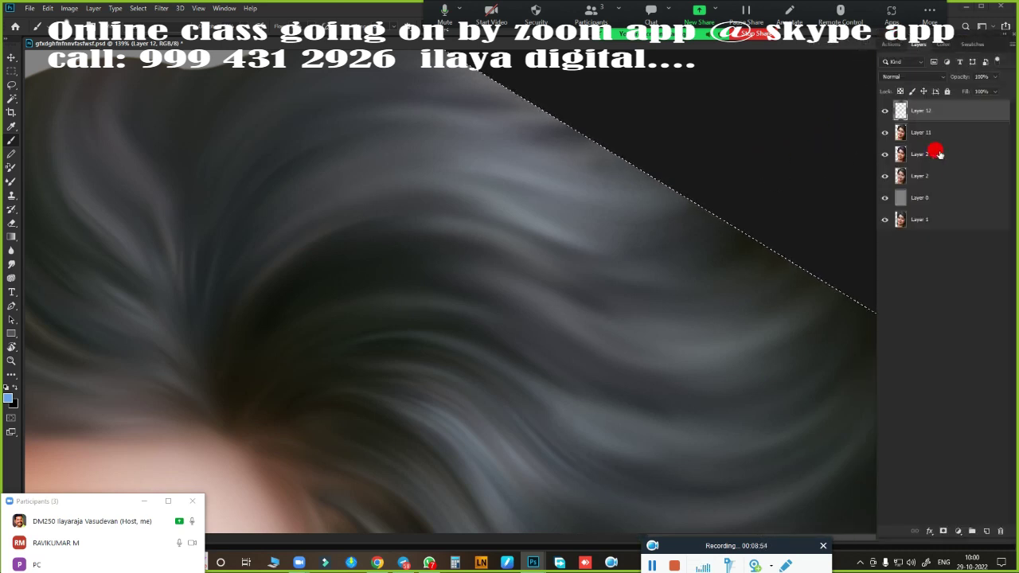
key("F7")
key("F7")
key("F7")
key("F7")
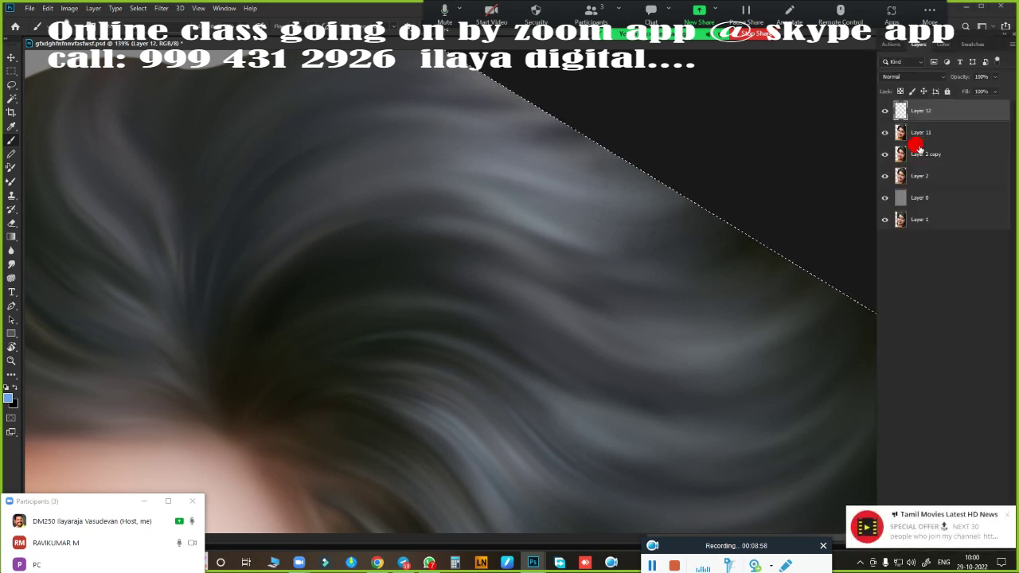
key("F7")
key("F7")
key("F7")
key("F7")
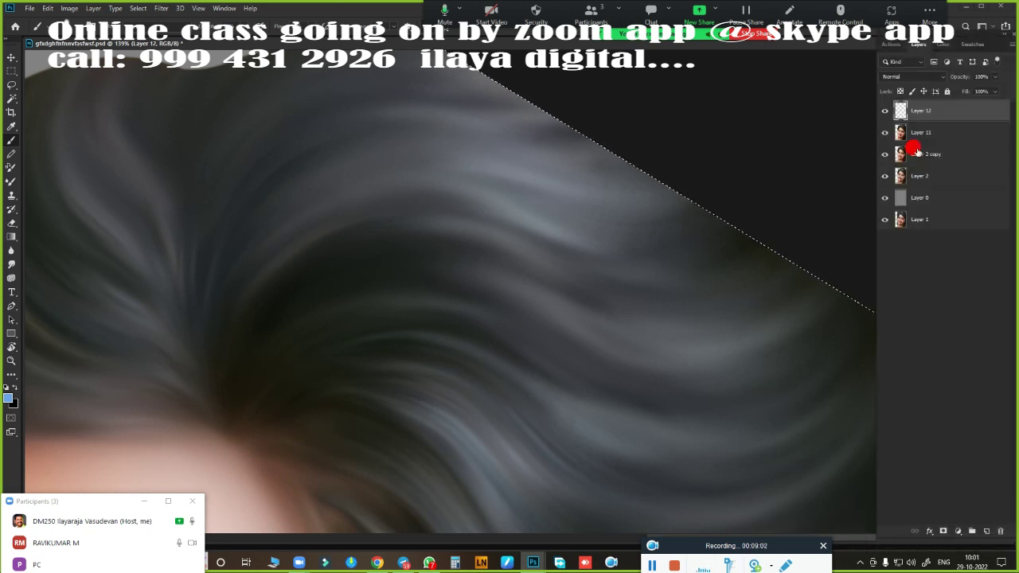
key("F7")
key("F5")
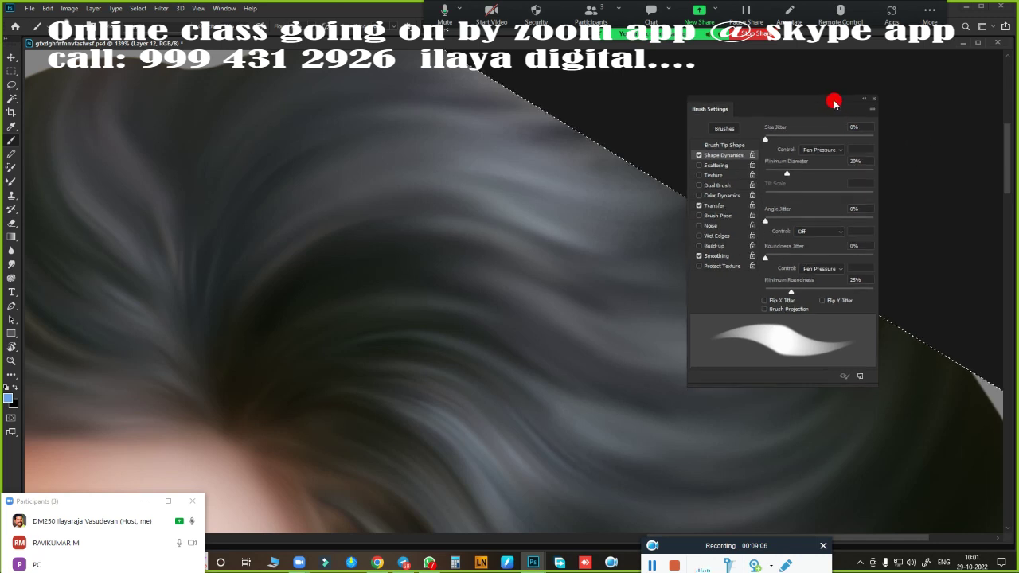
left_click_drag(836, 103, 940, 134)
key("F5")
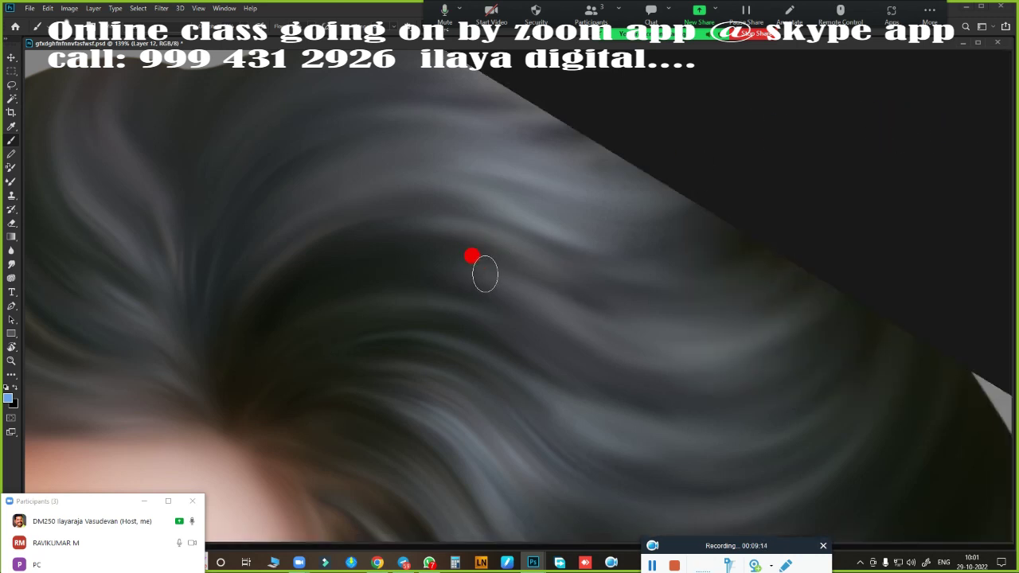
- View the whole portrait fitted on screen in full screen mode, then exit full screen
key("f")
key("f")
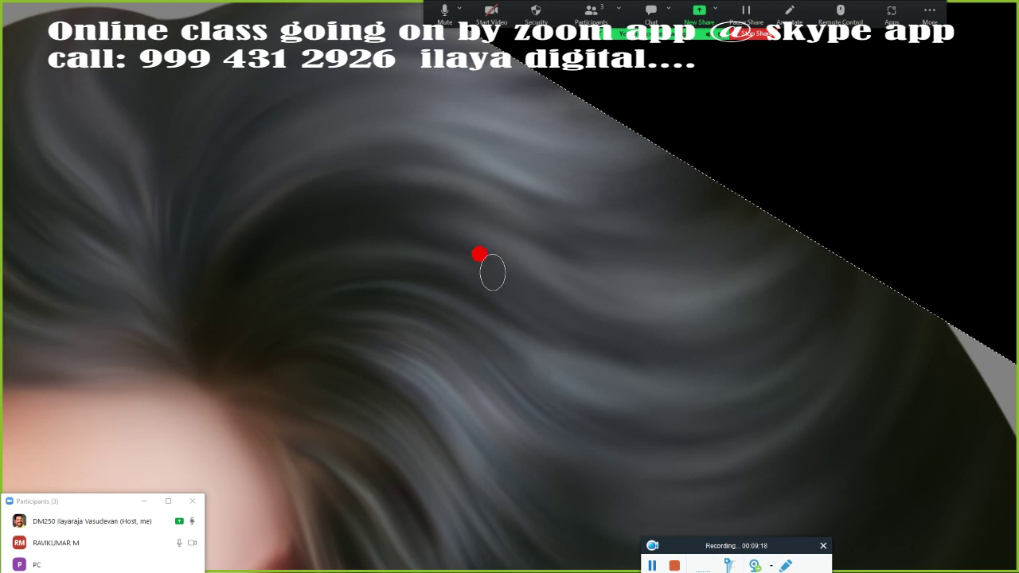
key("ctrl+minus")
key("Escape")
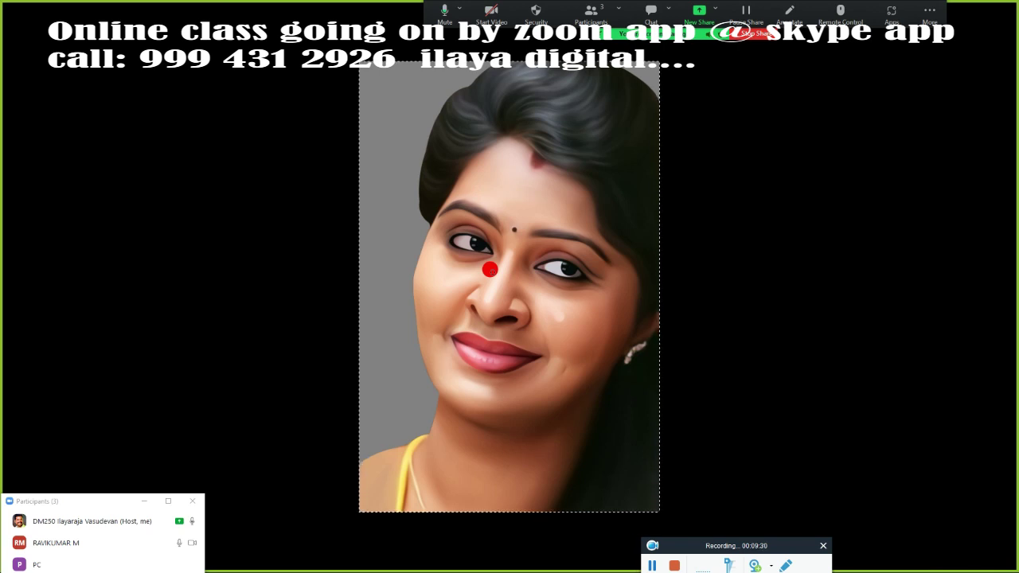
key("f")
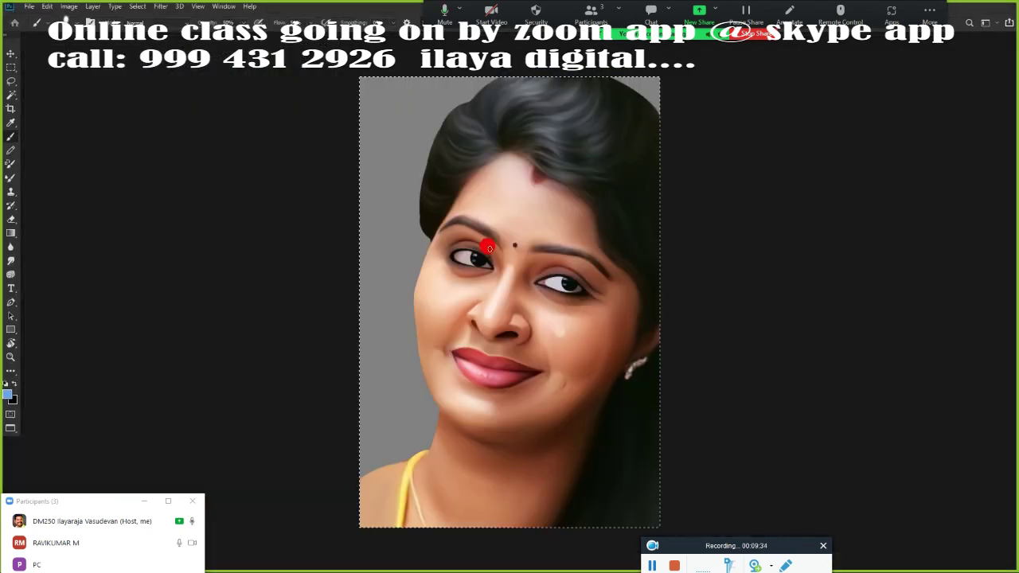
- Restore the panels, close Brush Settings, and select Layer 12 at the top of the stack
key("Tab")
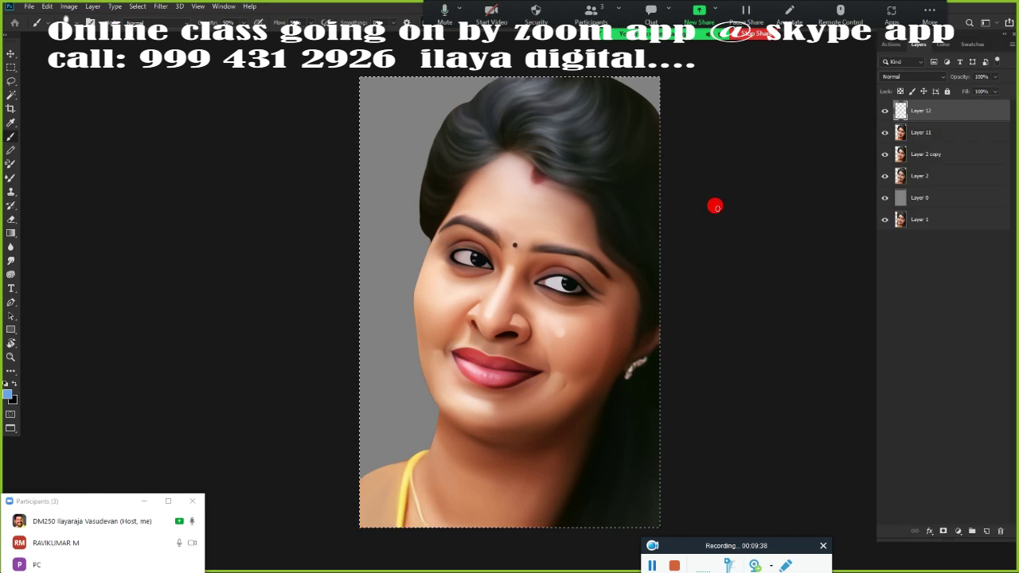
left_click_drag(921, 208, 922, 224)
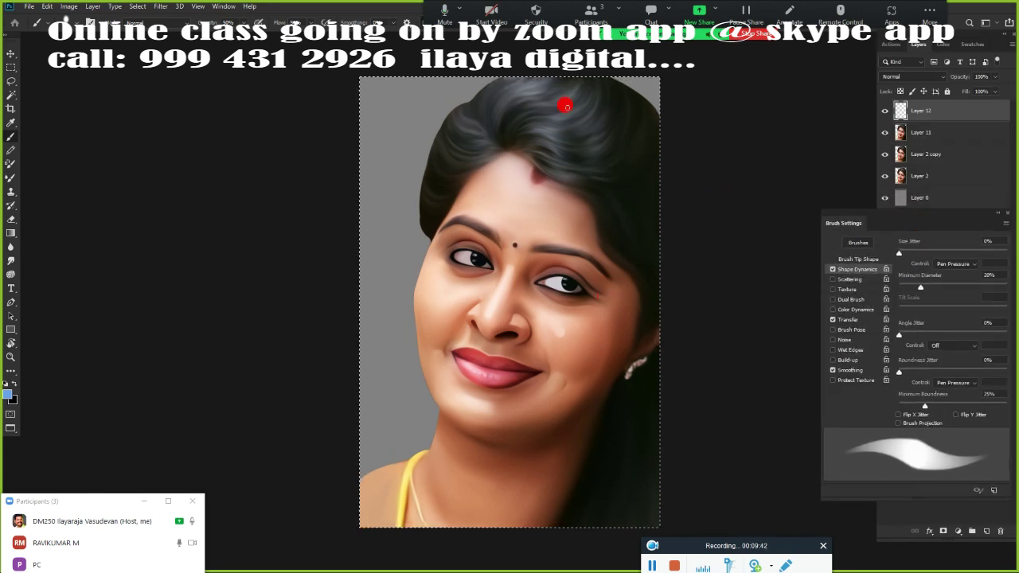
key("F5")
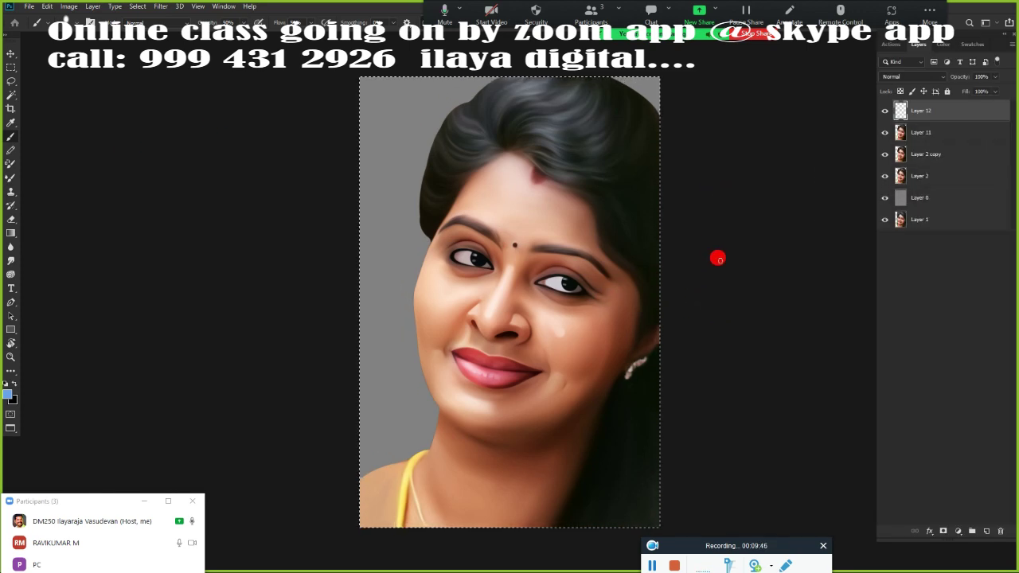
key("shift+Tab")
key("shift+Tab")
left_click(908, 135)
- Rotate and zoom the canvas view so it follows the direction of the hair
key("r")
left_click_drag(555, 292, 311, 216)
scroll(619, 250, "up", 5)
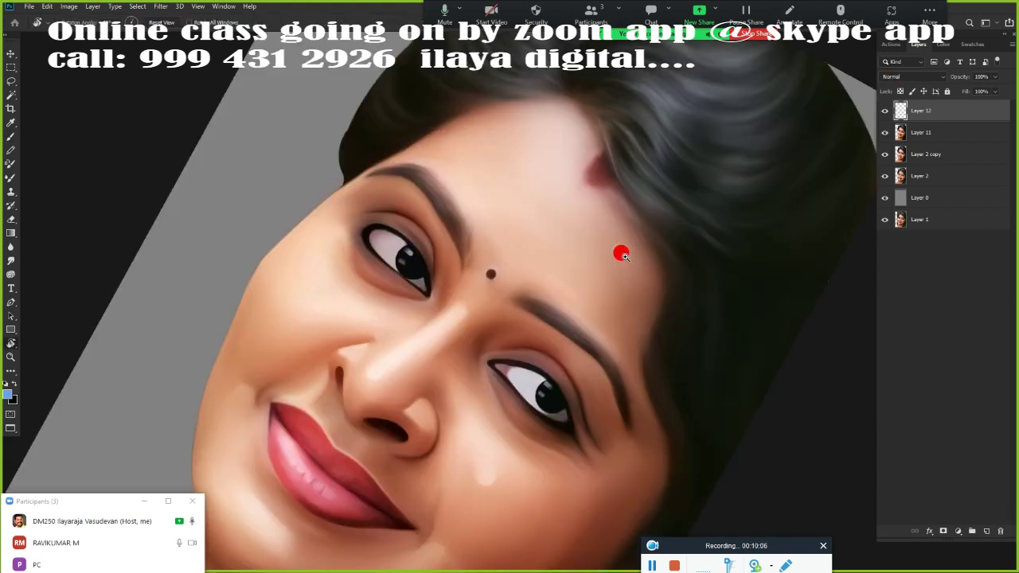
mouse_move(431, 461)
left_mouse_down()
mouse_move(451, 324)
mouse_move(542, 268)
left_mouse_up()
key("b")
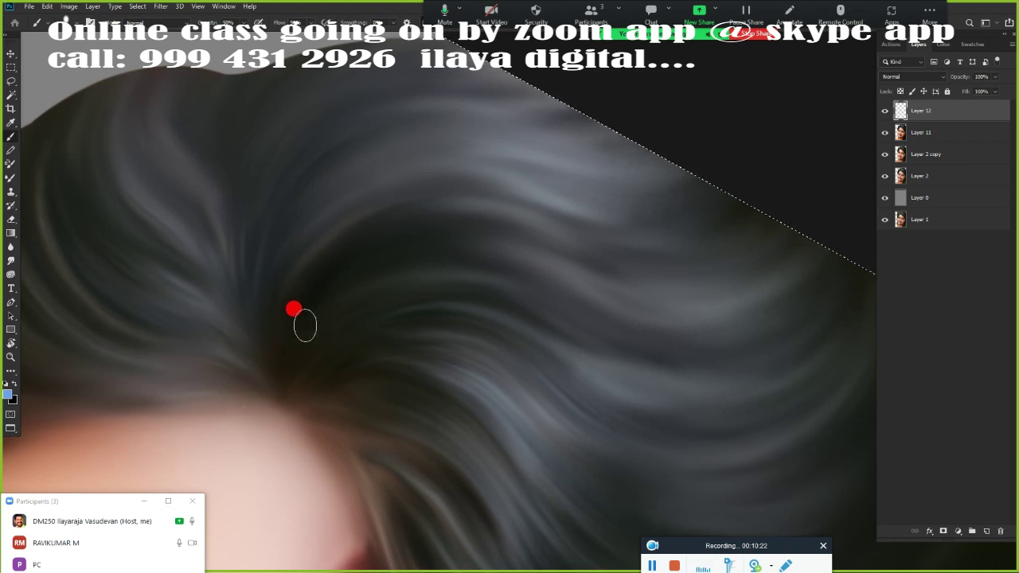
key("r")
left_click_drag(302, 345, 452, 348)
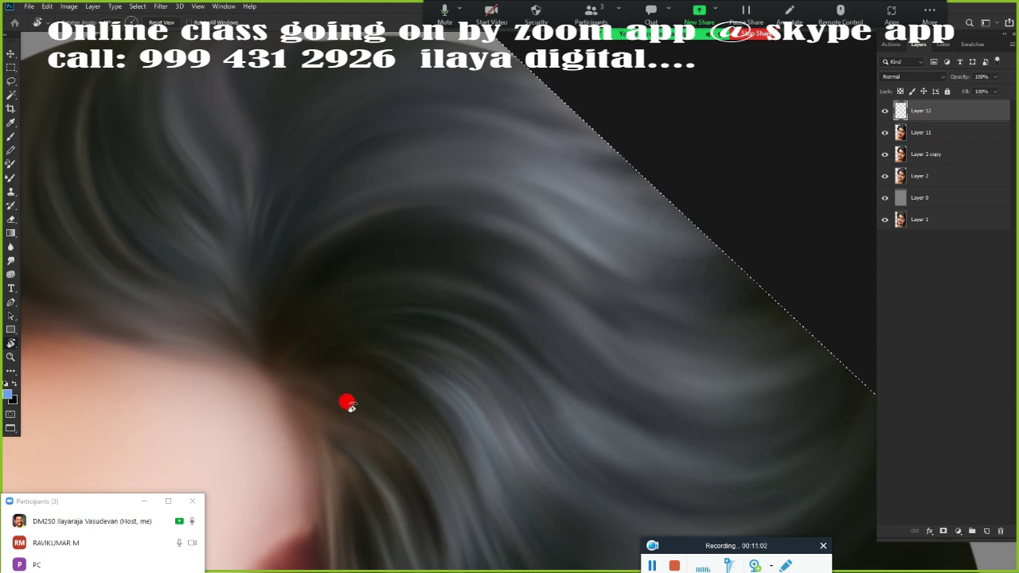
key("b")
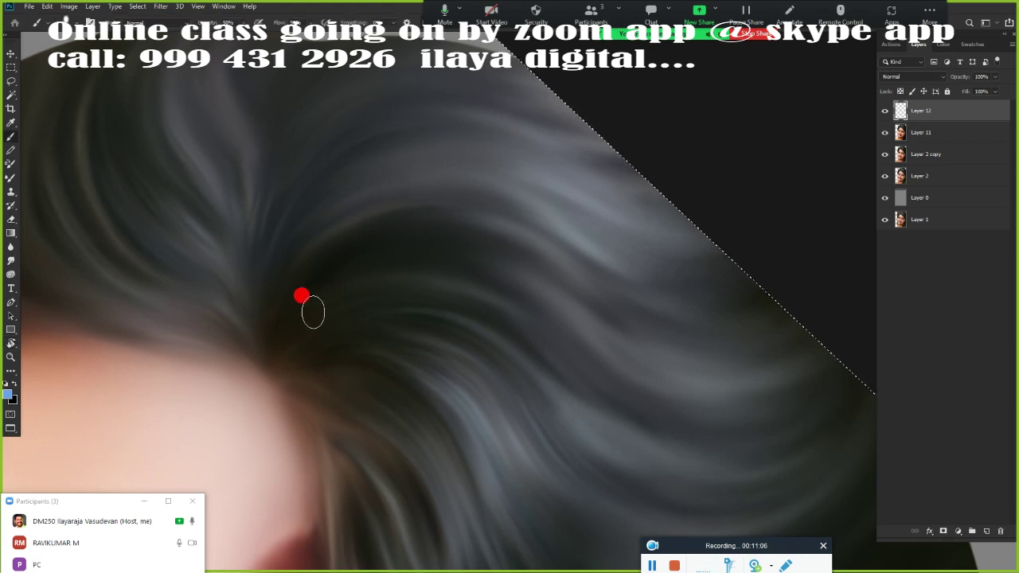
- Paint curved light blue strands from the mid hair up to the top of the head
left_click_drag(269, 347, 545, 326)
left_click_drag(337, 279, 508, 263)
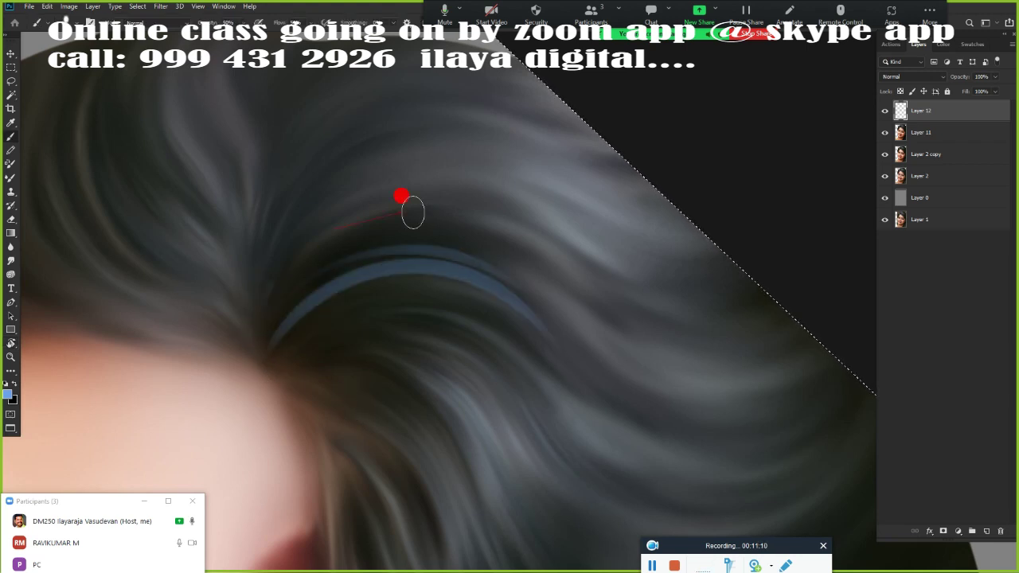
mouse_move(272, 280)
left_mouse_down()
mouse_move(516, 270)
mouse_move(447, 231)
left_mouse_up()
left_click_drag(275, 255, 436, 199)
left_click_drag(286, 211, 462, 127)
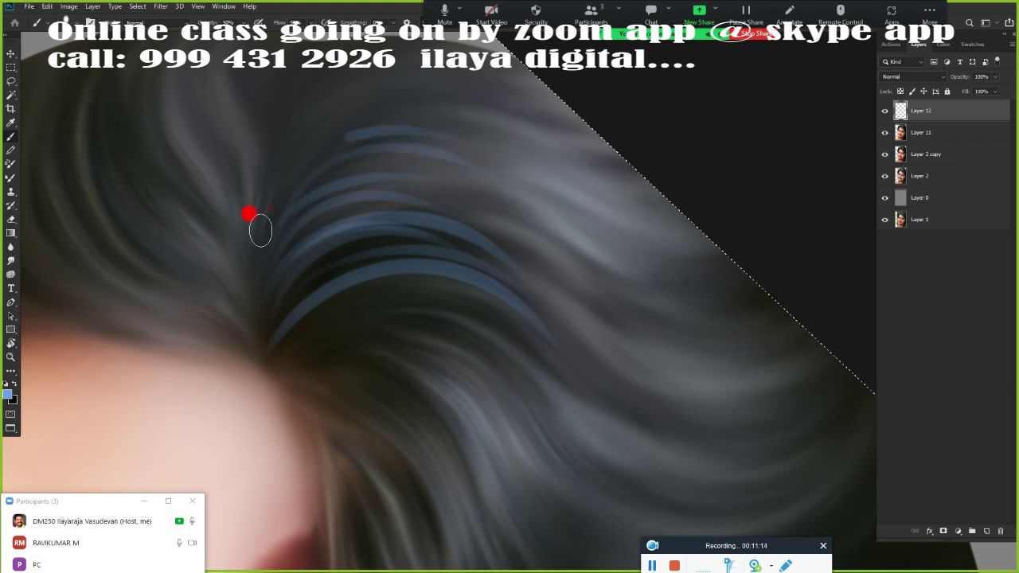
left_click_drag(283, 179, 454, 76)
left_click_drag(305, 72, 473, 85)
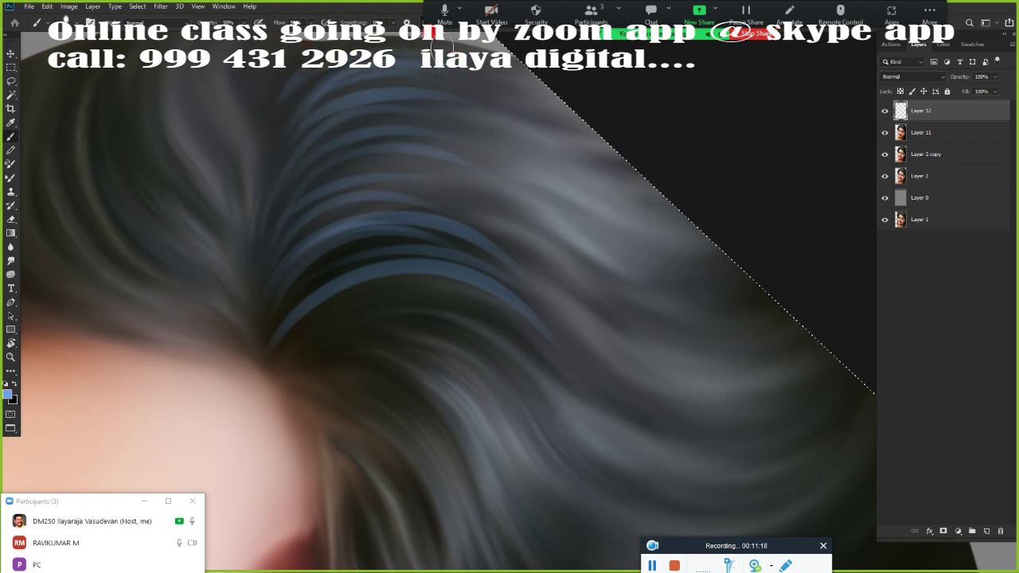
scroll(390, 382, "up", 2)
scroll(446, 352, "up", 2)
scroll(260, 205, "up", 1)
- Add arcing blue strands across the upper hair and bright bluish strands through the central hair
left_click_drag(261, 205, 549, 263)
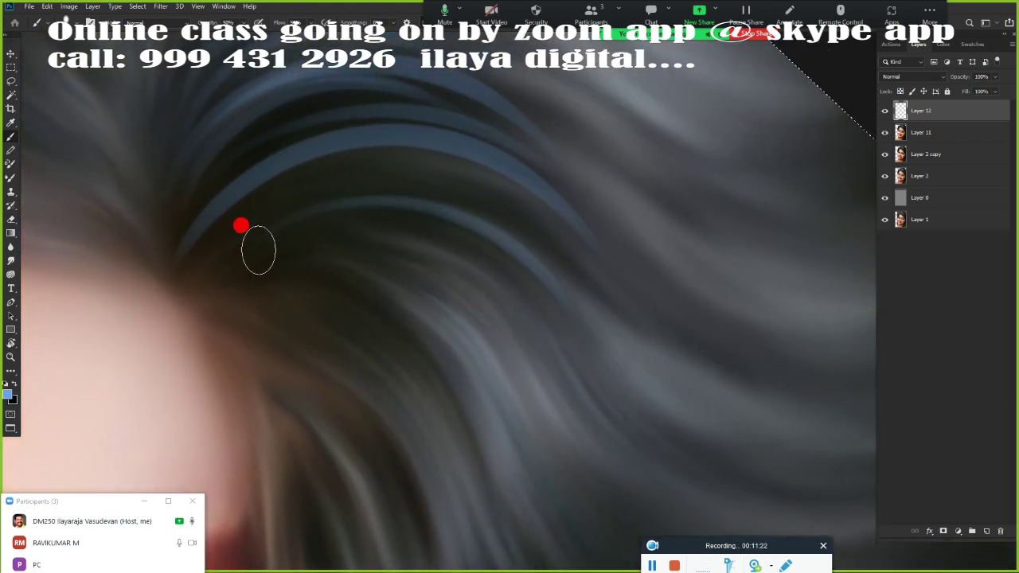
left_click_drag(259, 200, 568, 248)
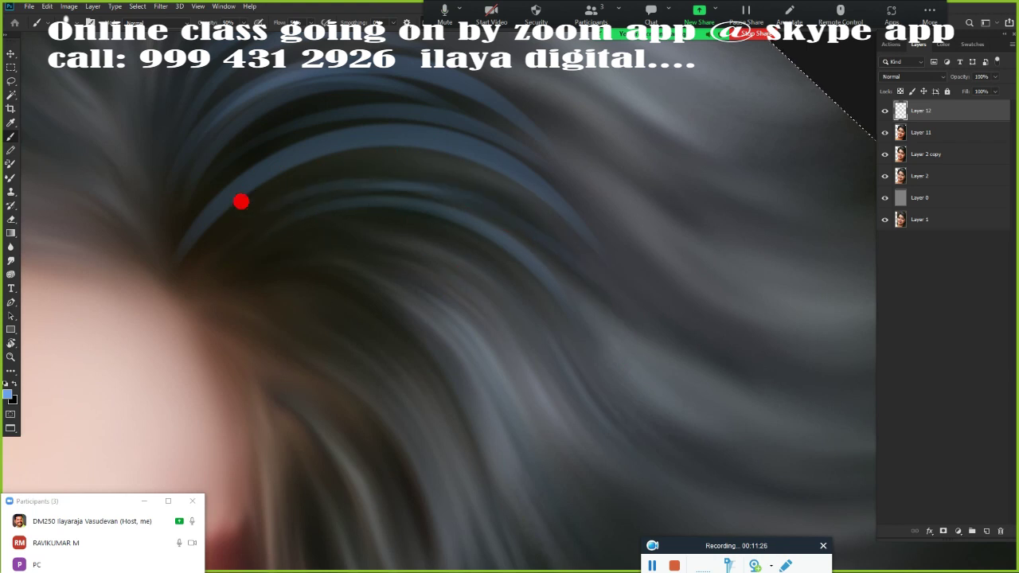
left_click_drag(287, 176, 548, 210)
scroll(367, 363, "down", 2)
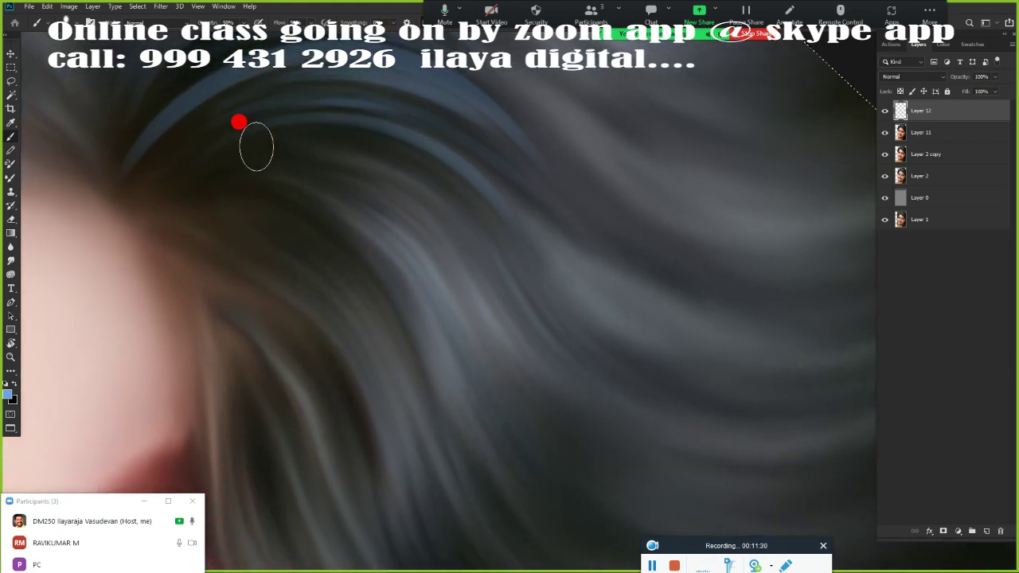
left_click_drag(253, 197, 470, 382)
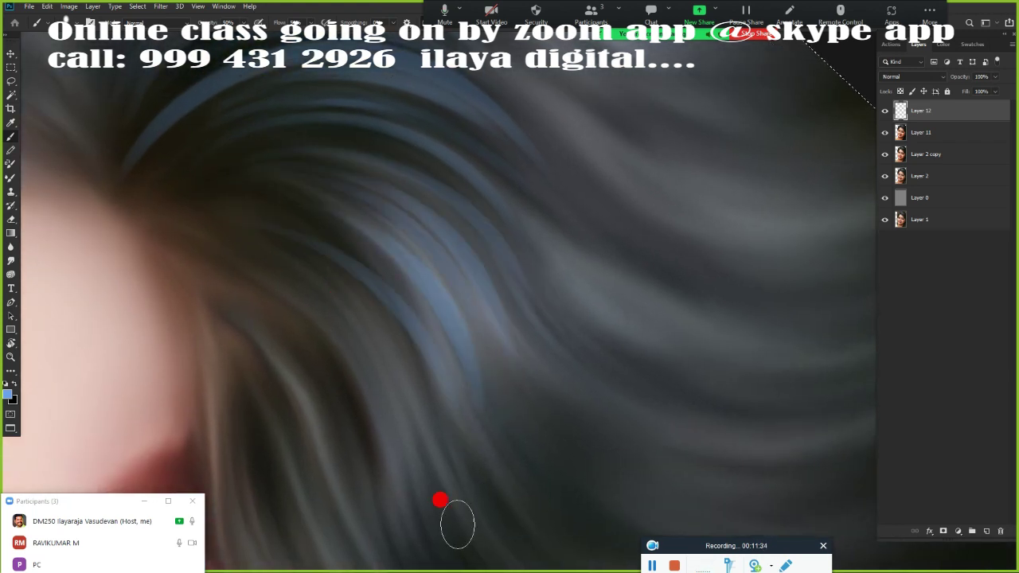
left_click_drag(263, 279, 374, 422)
scroll(352, 463, "down", 2)
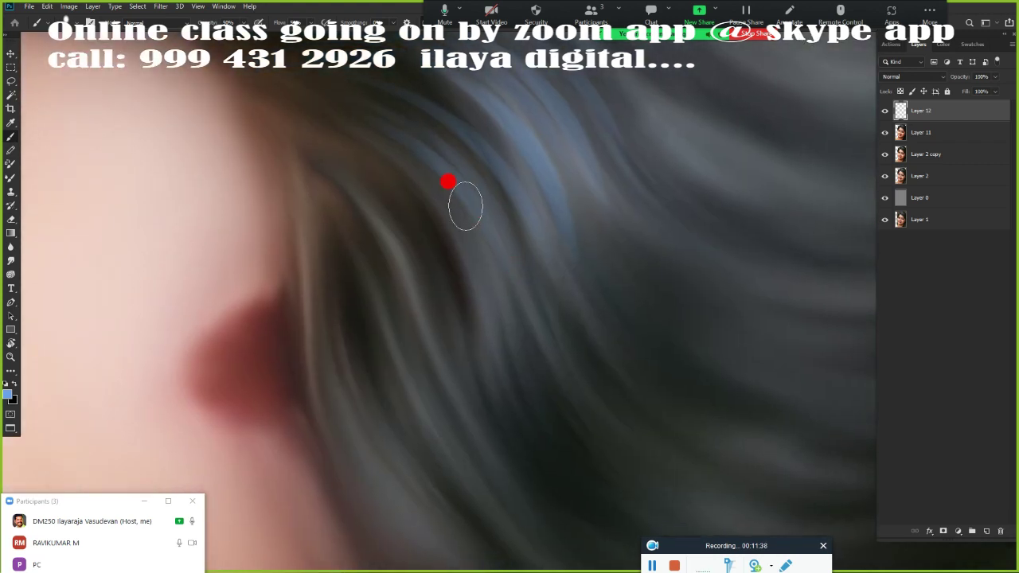
left_click_drag(350, 229, 398, 375)
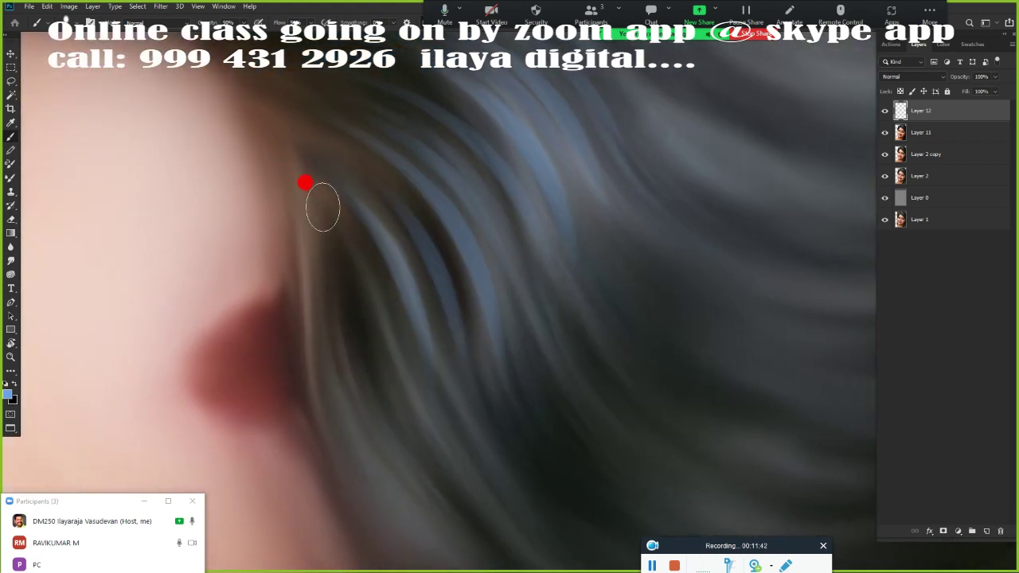
left_click_drag(324, 209, 382, 406)
mouse_move(320, 287)
left_mouse_down()
mouse_move(291, 269)
mouse_move(325, 364)
mouse_move(327, 266)
mouse_move(286, 260)
left_mouse_up()
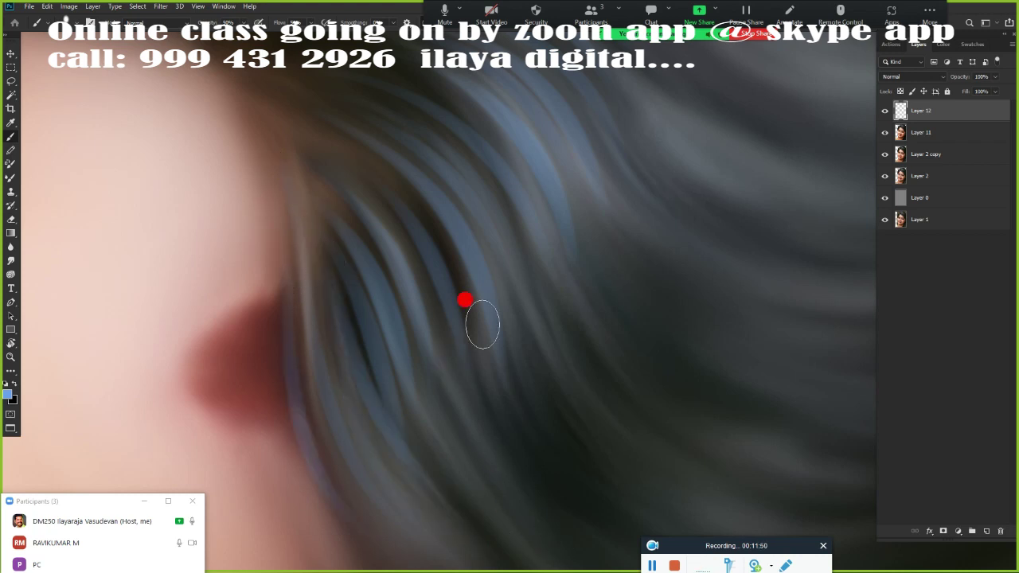
scroll(477, 334, "down", 5)
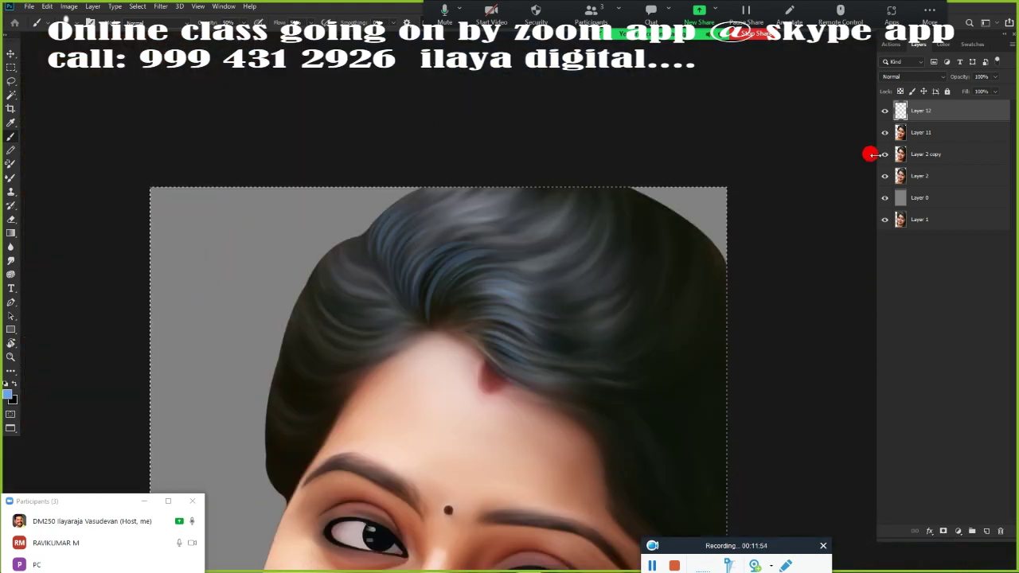
- Stamp the visible portrait into Layer 13, hide the older portrait layers, and fill Layer 0 black
left_click(899, 135)
key("ctrl+shift+alt+e")
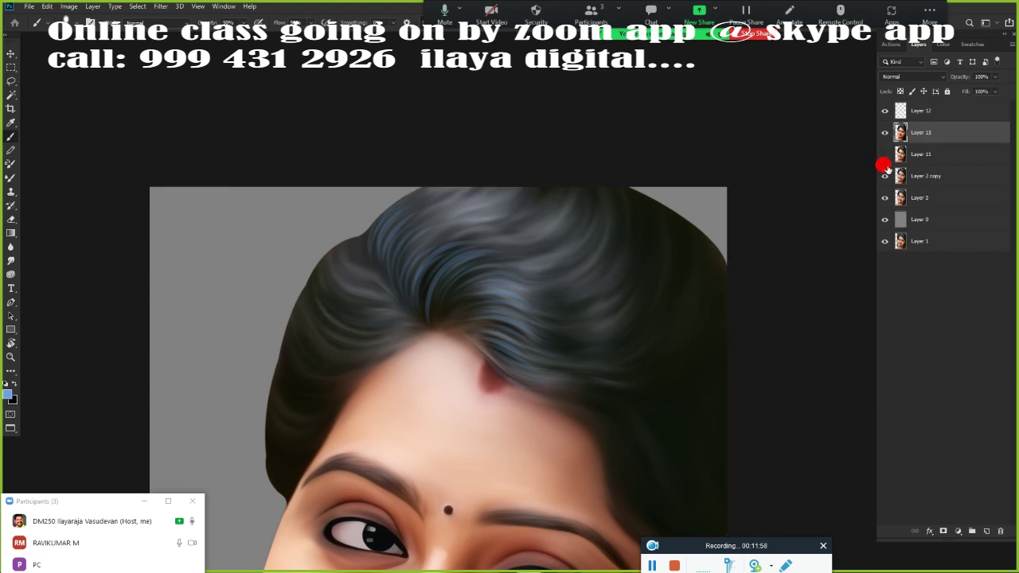
left_click(885, 133)
left_click(924, 221)
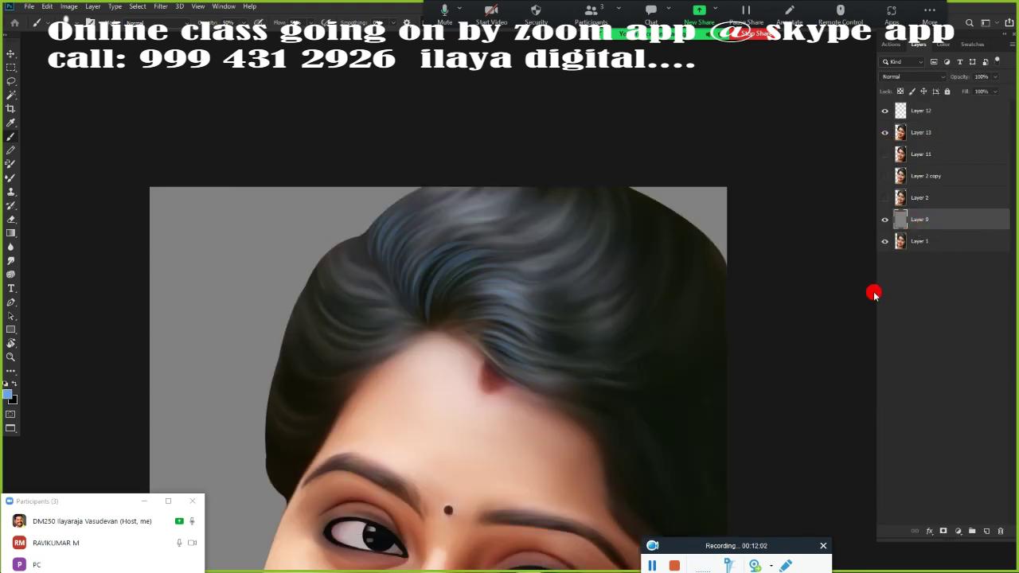
key("ctrl+BackSpace")
- Hide Layer 13 to check the blue strands alone against black, then show it again
left_click(885, 132)
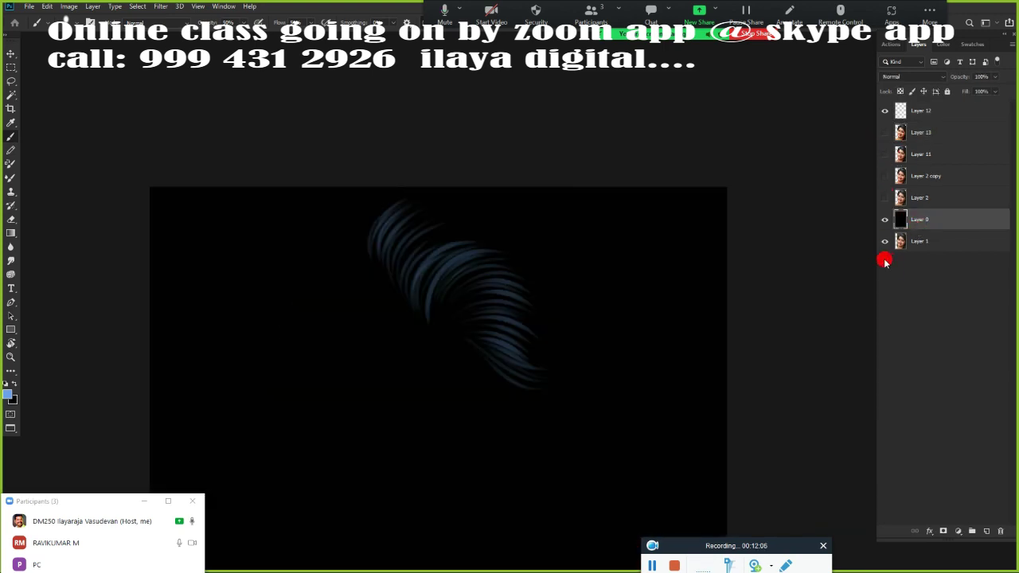
key("ctrl+plus")
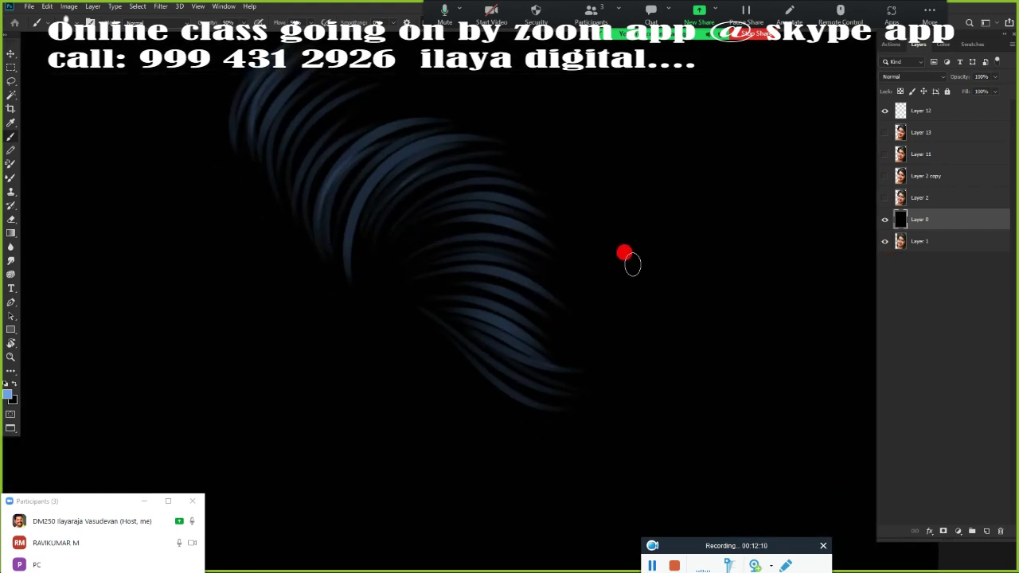
key("ctrl+minus")
left_click(884, 132)
- Zoom into the hairline and rotate the view so the hair runs diagonally
key("ctrl+plus")
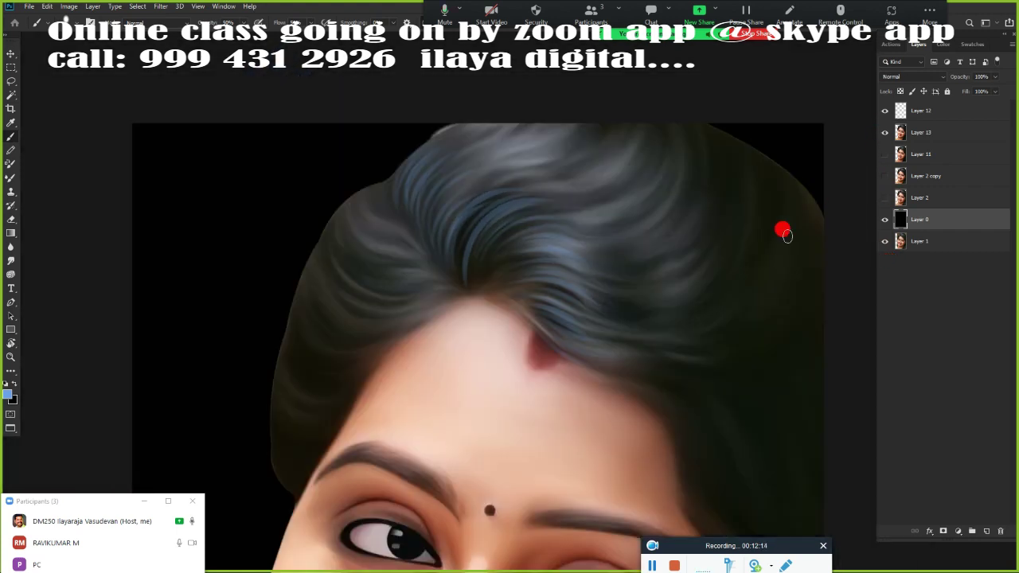
key("ctrl+plus")
key("ctrl+minus")
key("ctrl+plus")
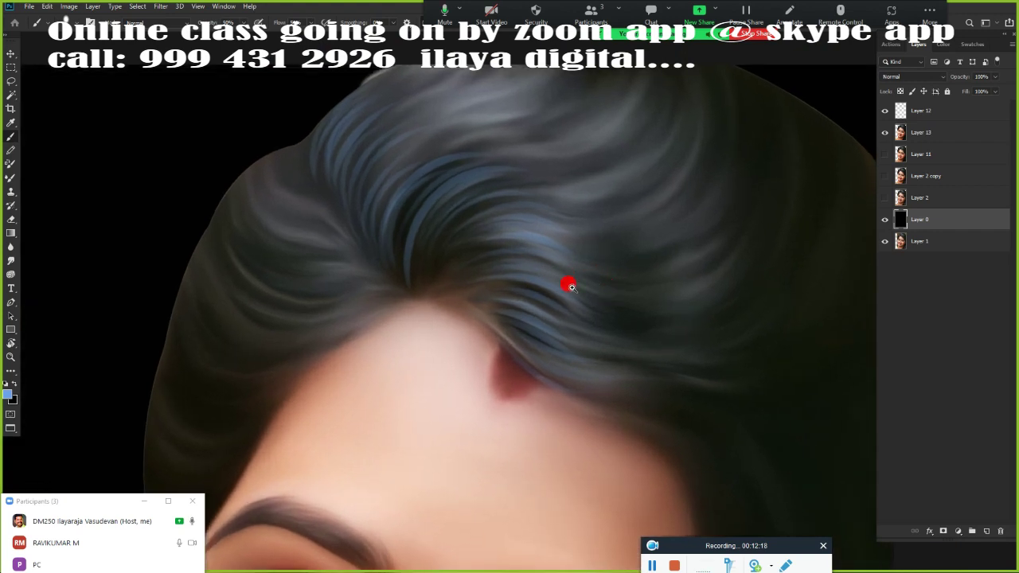
key("ctrl+plus")
left_click_drag(483, 296, 427, 453)
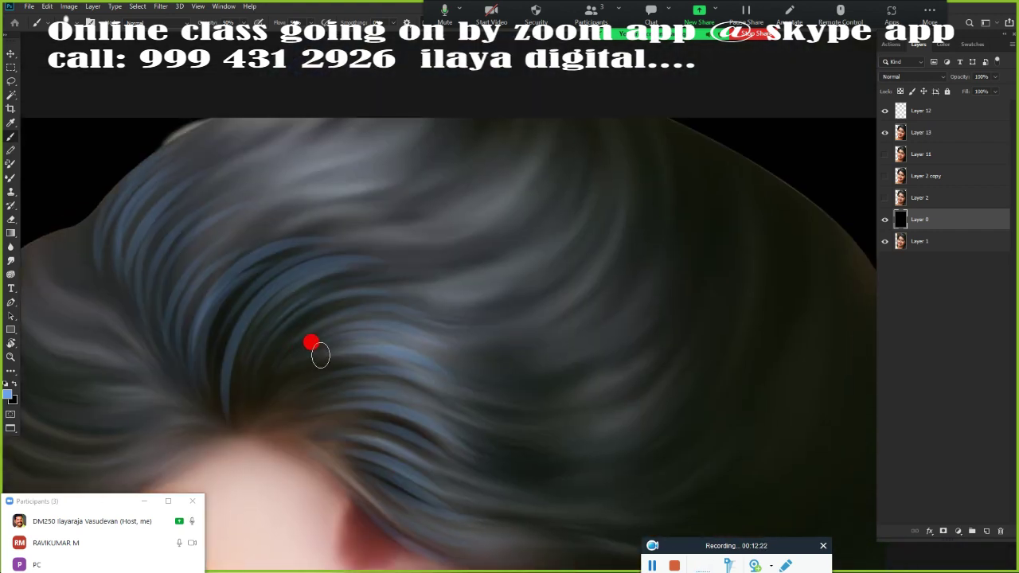
key("r")
left_click_drag(533, 212, 426, 179)
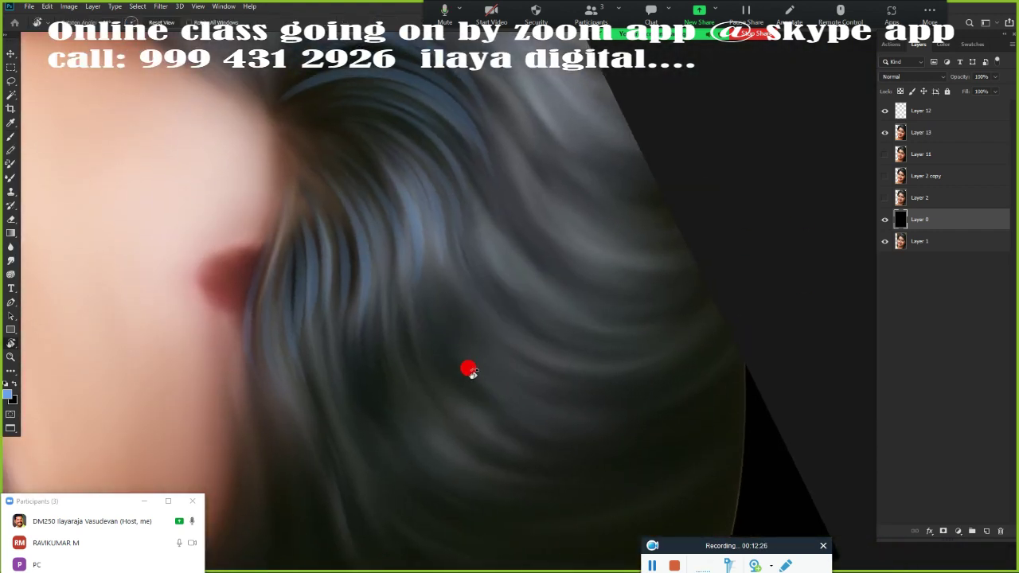
mouse_move(470, 371)
left_mouse_down()
mouse_move(595, 355)
mouse_move(407, 367)
mouse_move(339, 337)
mouse_move(403, 266)
left_mouse_up()
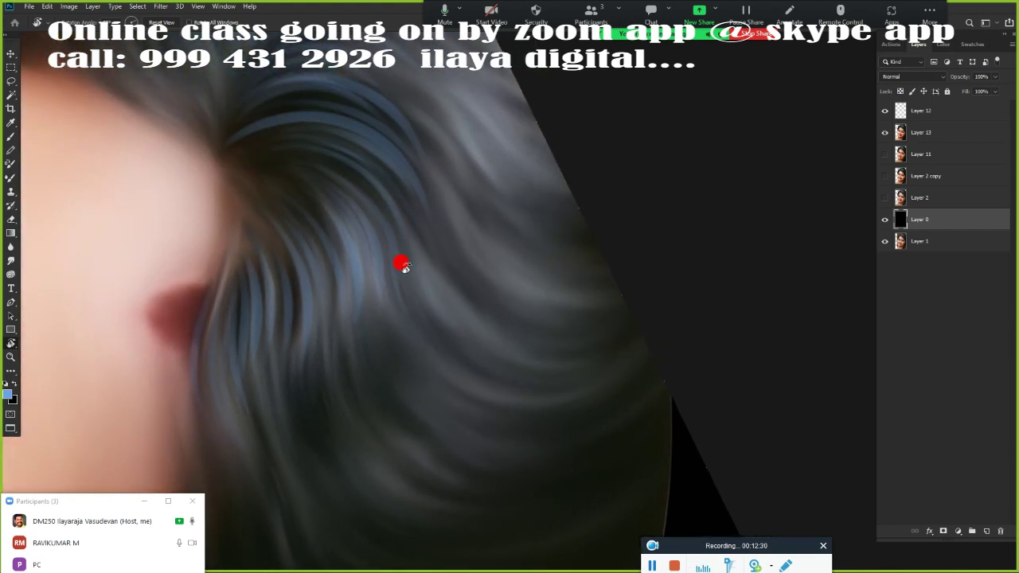
- On Layer 12, undo a stray stroke and paint a few light strands across the hair
key("b")
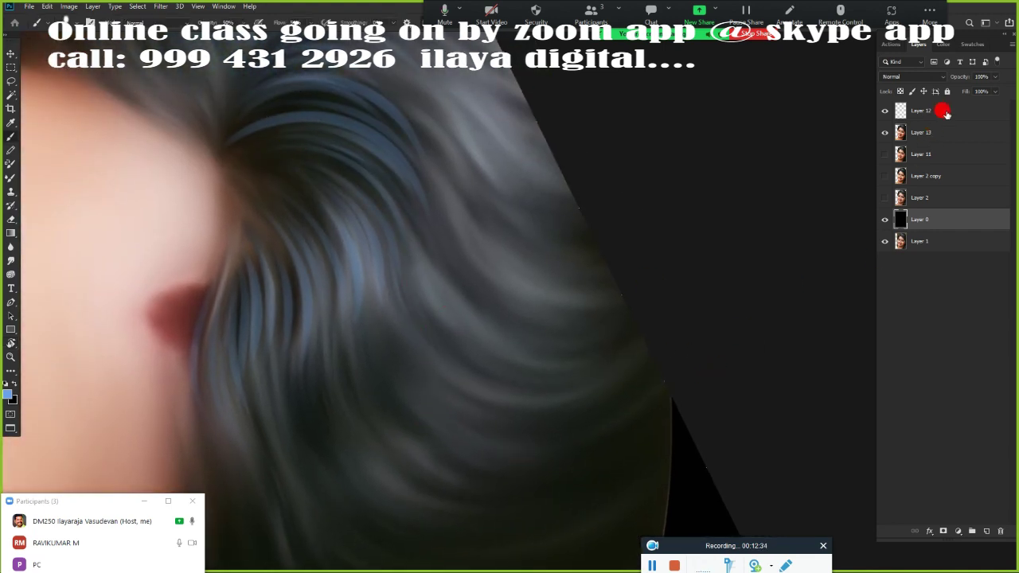
left_click(946, 113)
left_click_drag(492, 389, 378, 348)
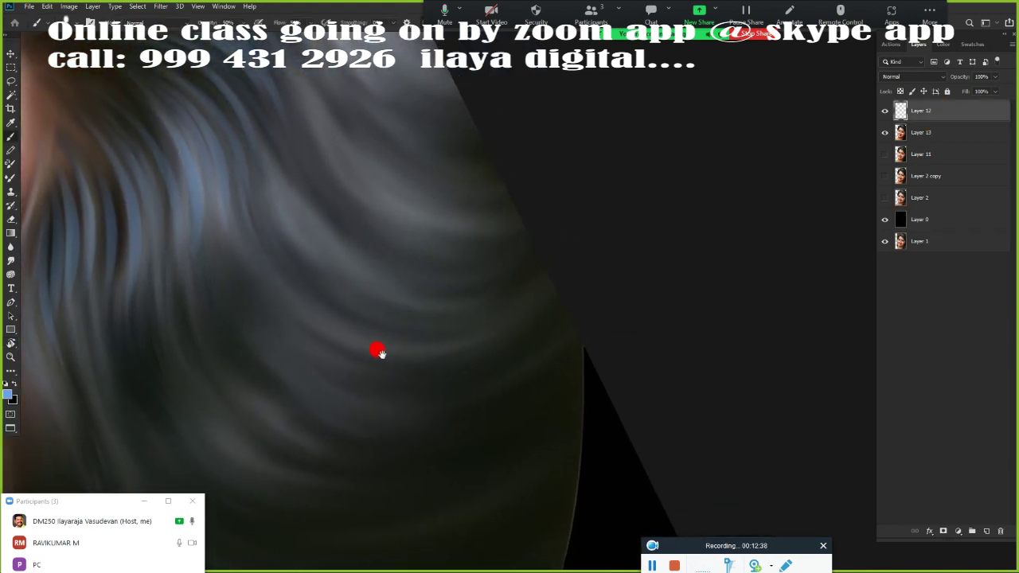
mouse_move(464, 257)
left_mouse_down()
mouse_move(316, 161)
mouse_move(458, 239)
left_mouse_up()
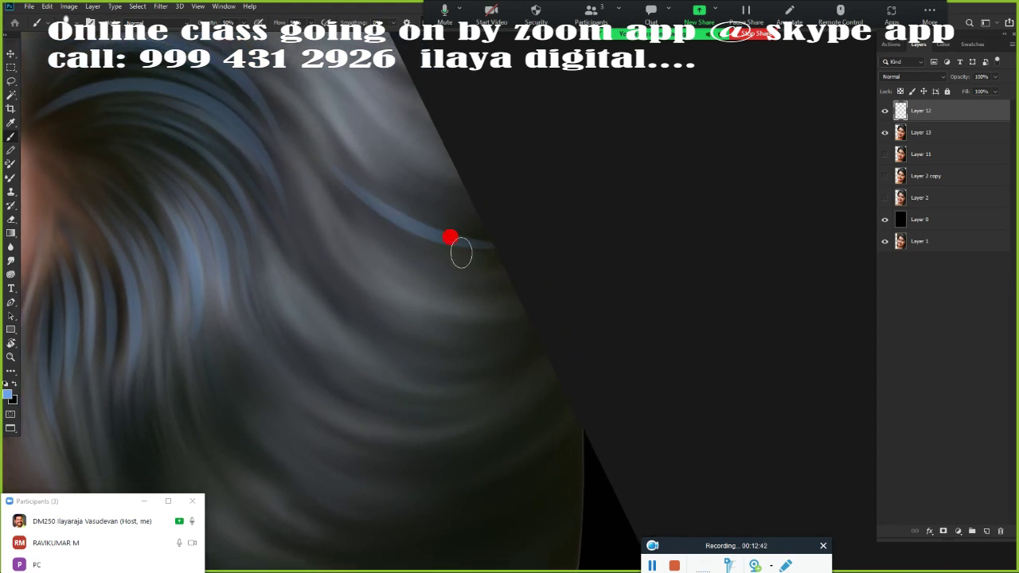
key("ctrl+z")
left_click_drag(362, 223, 446, 253)
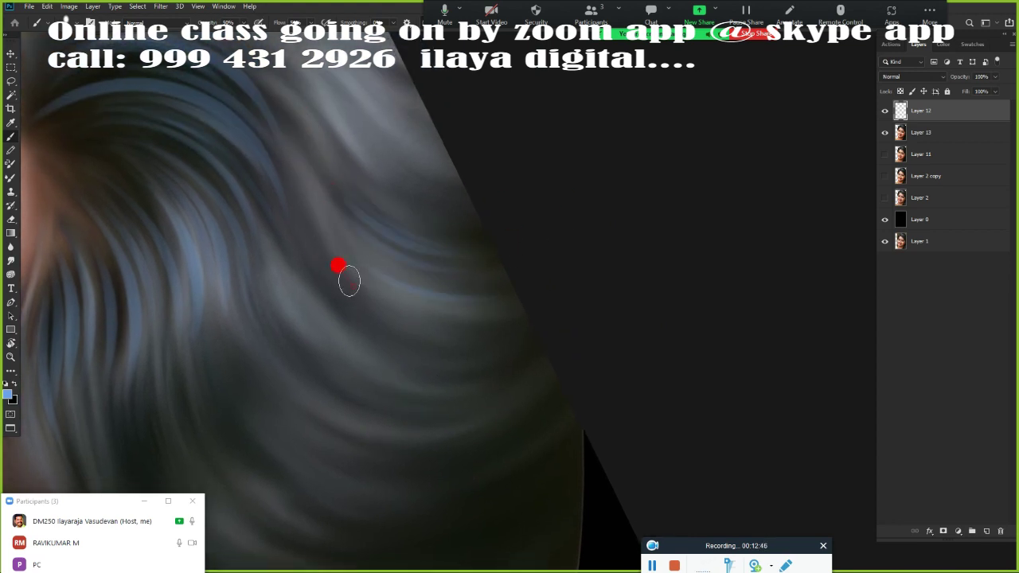
scroll(426, 324, "down", 1)
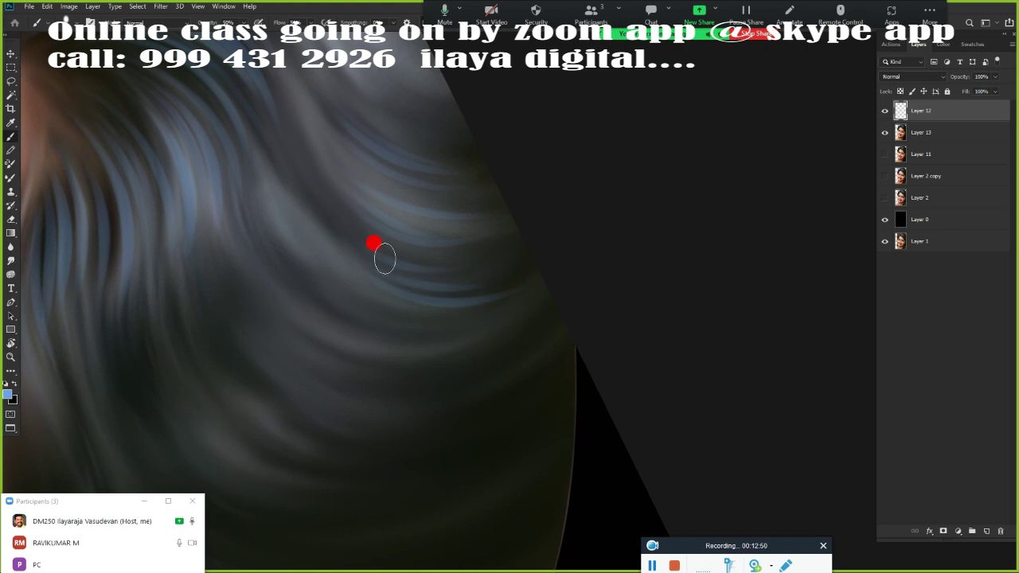
scroll(366, 267, "down", 5)
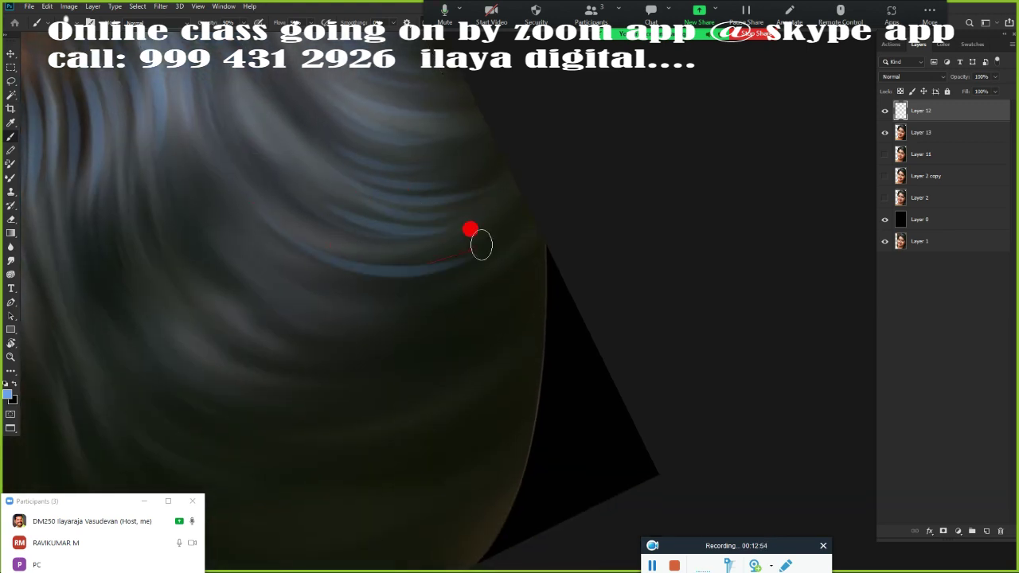
scroll(414, 262, "down", 3)
left_click_drag(279, 235, 454, 194)
left_click_drag(364, 215, 459, 203)
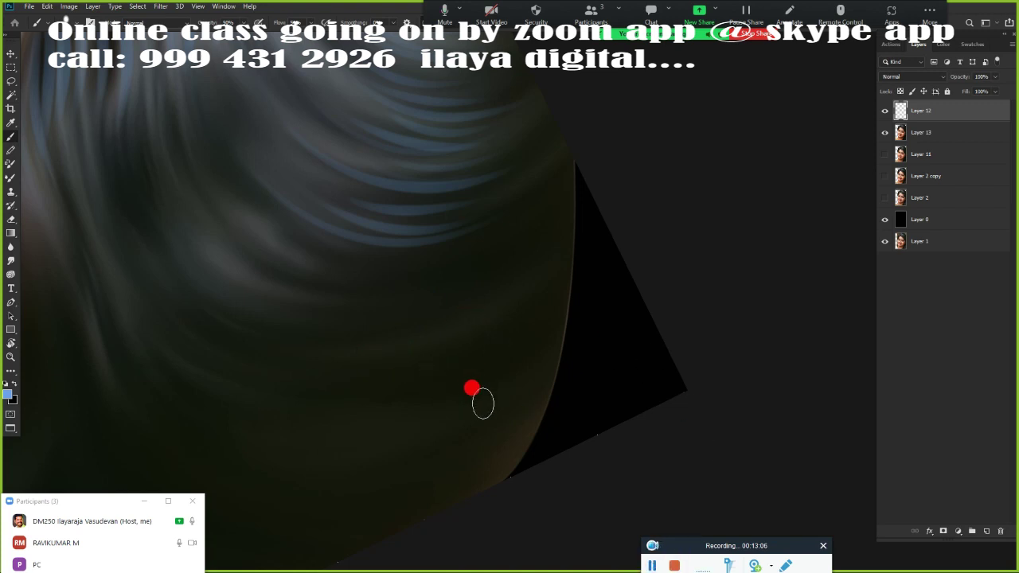
- Paint thin blue-grey strands across the middle and lower hair, then reset the view
key("h")
mouse_move(501, 394)
left_mouse_down()
mouse_move(470, 353)
mouse_move(477, 367)
left_mouse_up()
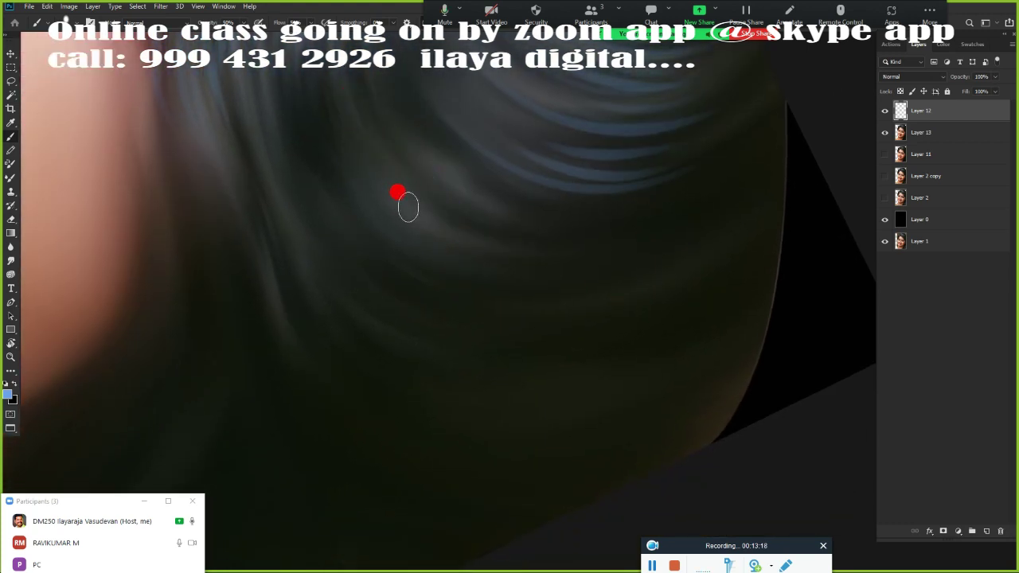
left_click_drag(418, 188, 557, 253)
mouse_move(482, 204)
left_mouse_down()
mouse_move(593, 255)
mouse_move(578, 207)
left_mouse_up()
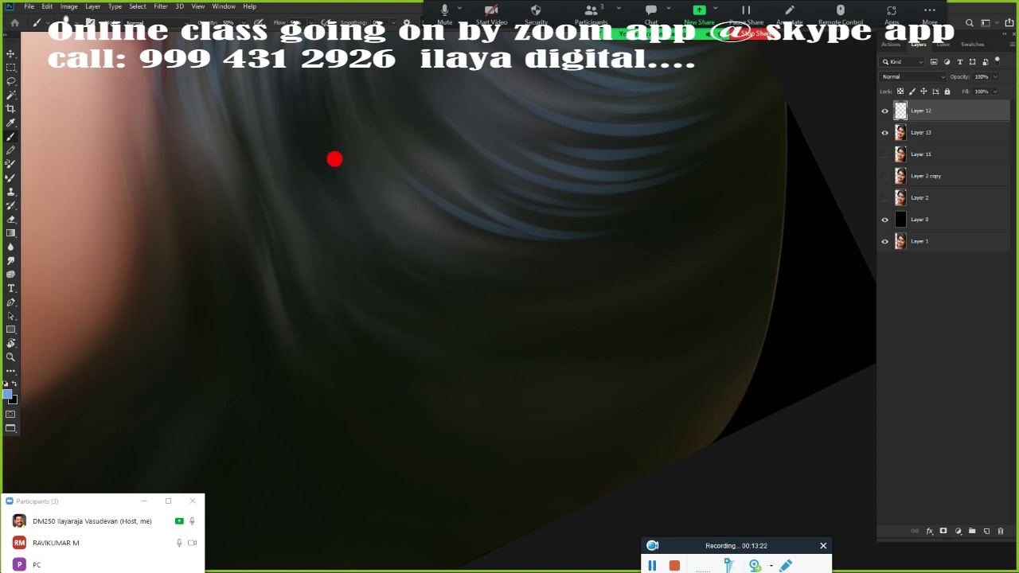
mouse_move(362, 196)
left_mouse_down()
mouse_move(583, 266)
mouse_move(548, 275)
left_mouse_up()
left_click_drag(387, 212, 629, 255)
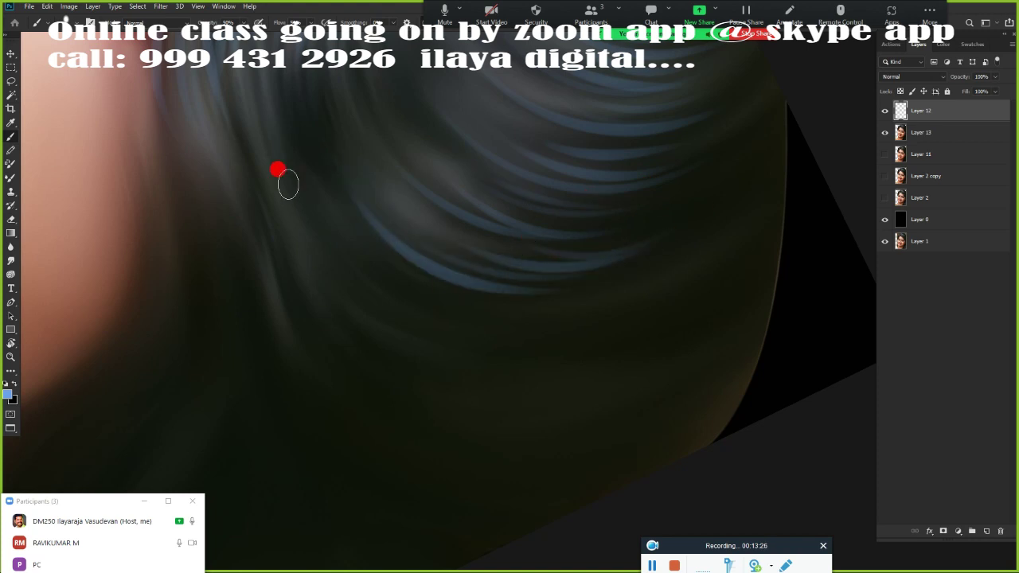
left_click_drag(338, 279, 605, 301)
left_click_drag(302, 296, 514, 444)
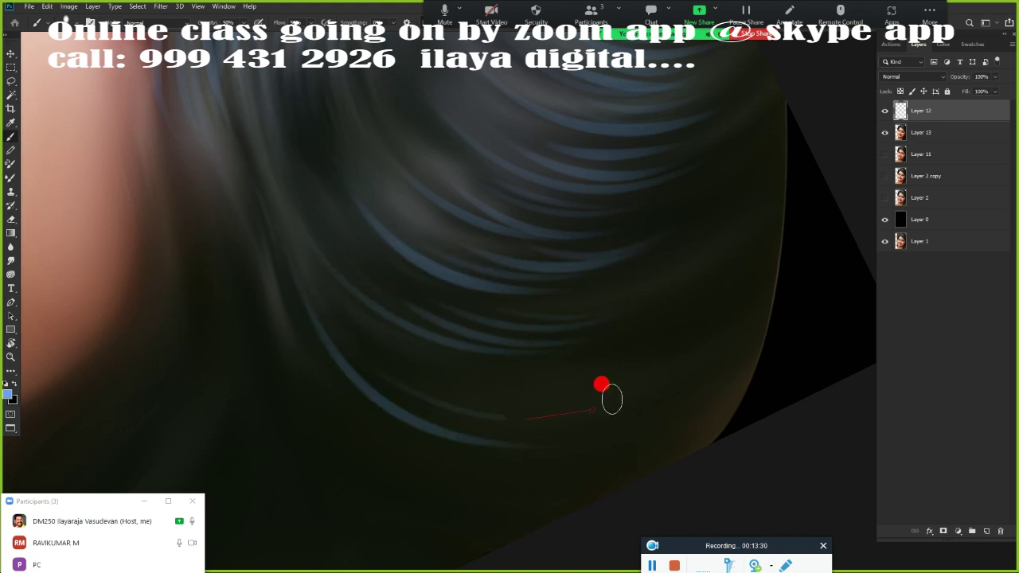
mouse_move(466, 404)
left_mouse_down()
mouse_move(602, 392)
mouse_move(637, 367)
left_mouse_up()
left_click_drag(270, 336, 477, 469)
left_click_drag(496, 316, 552, 291)
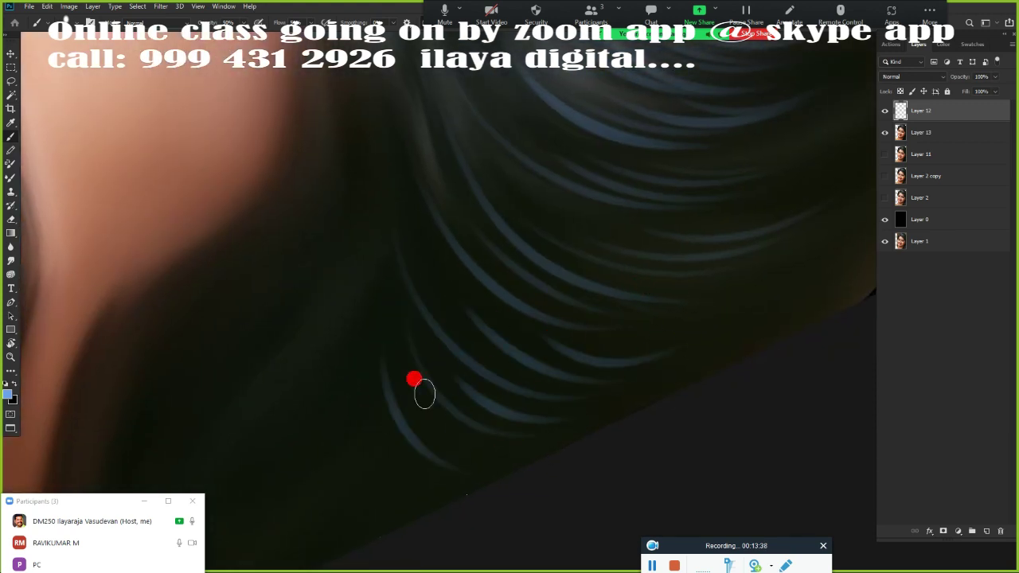
key("ctrl+0")
- Briefly select Layer 0 and pan across the hairline, then return to Layer 12
scroll(514, 328, "up", 5)
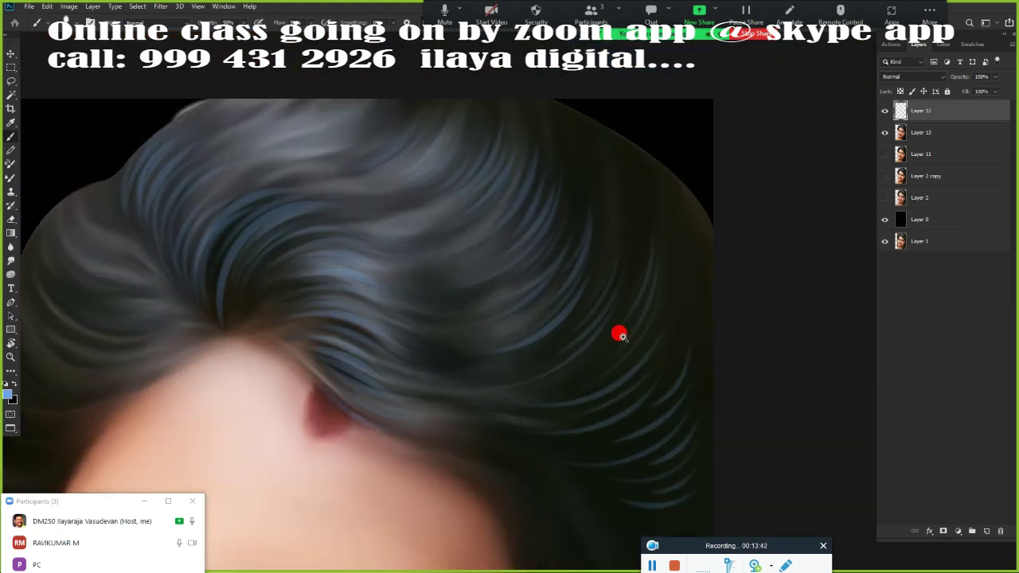
left_click(926, 227)
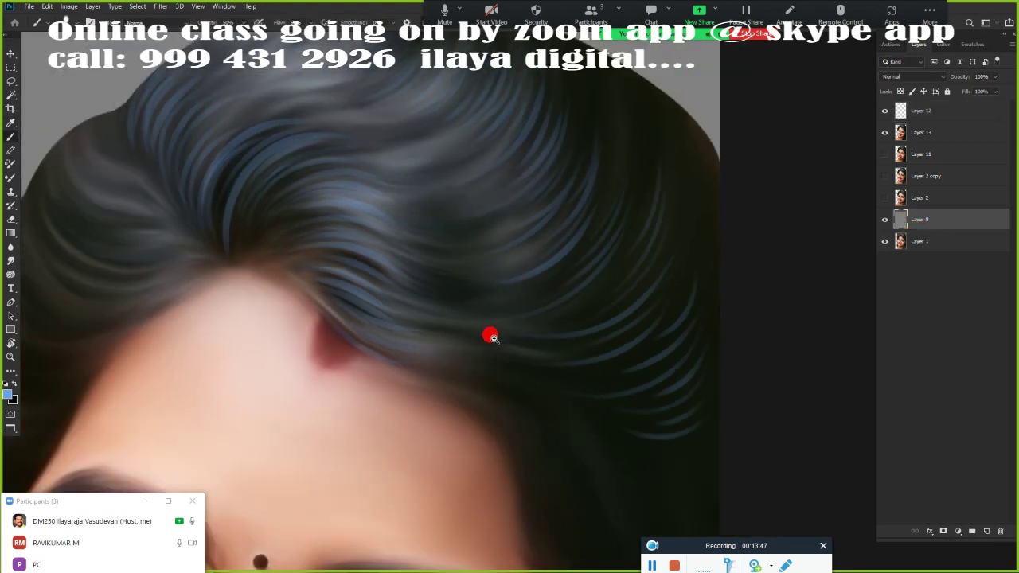
mouse_move(489, 334)
left_mouse_down()
mouse_move(500, 391)
mouse_move(259, 307)
left_mouse_up()
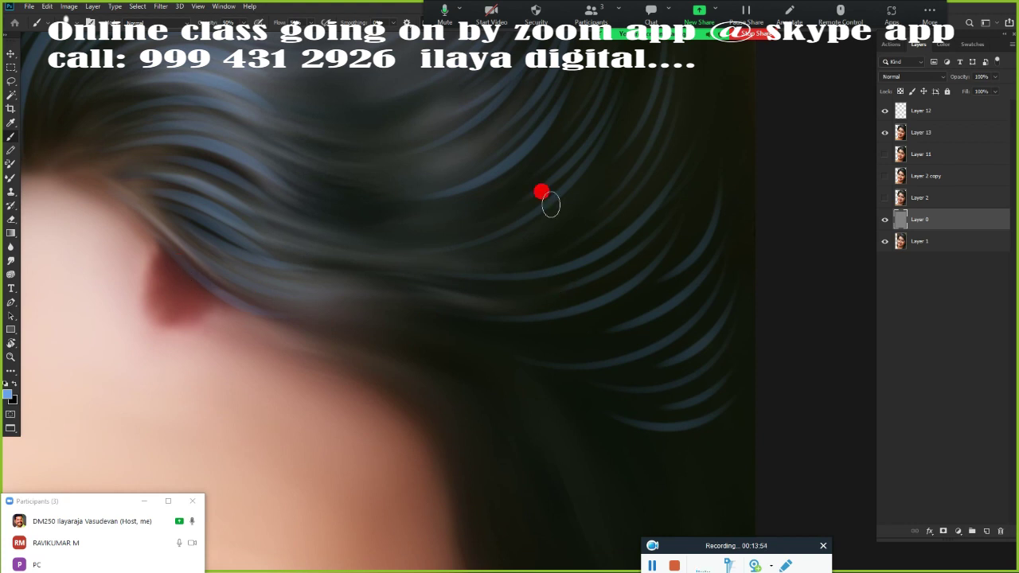
scroll(551, 205, "down", 3)
scroll(347, 108, "up", 3)
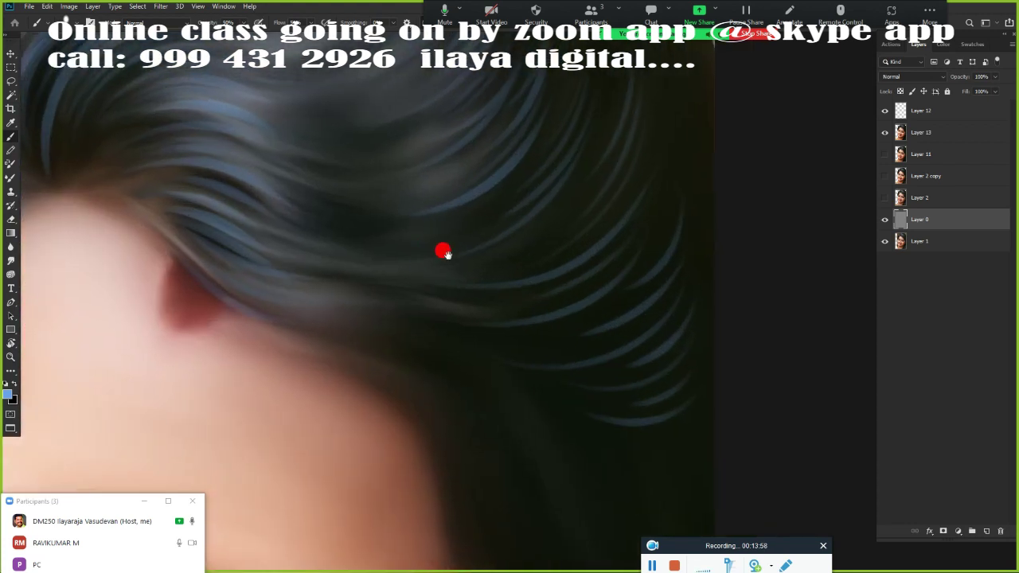
scroll(444, 250, "up", 1)
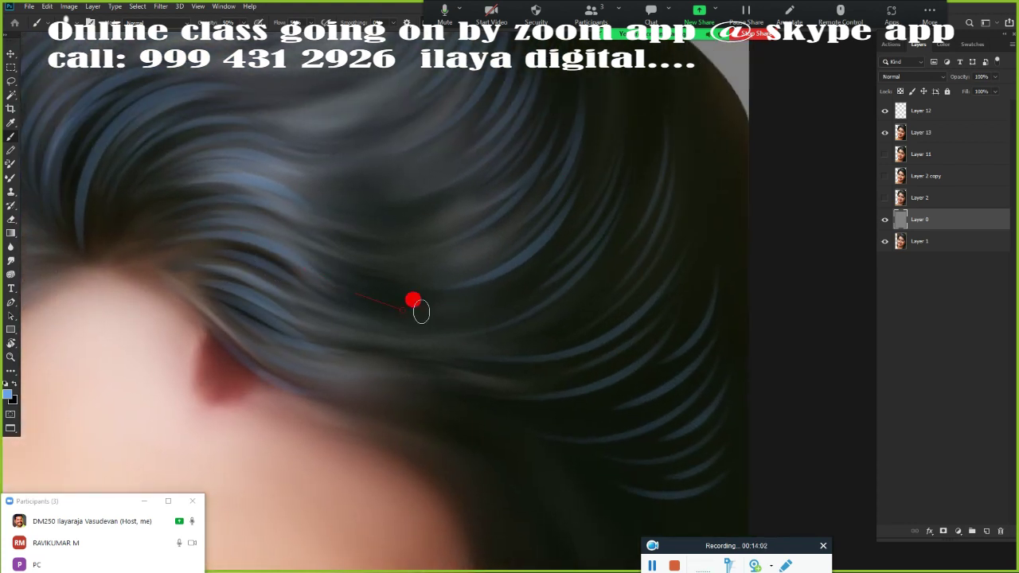
left_click(939, 109)
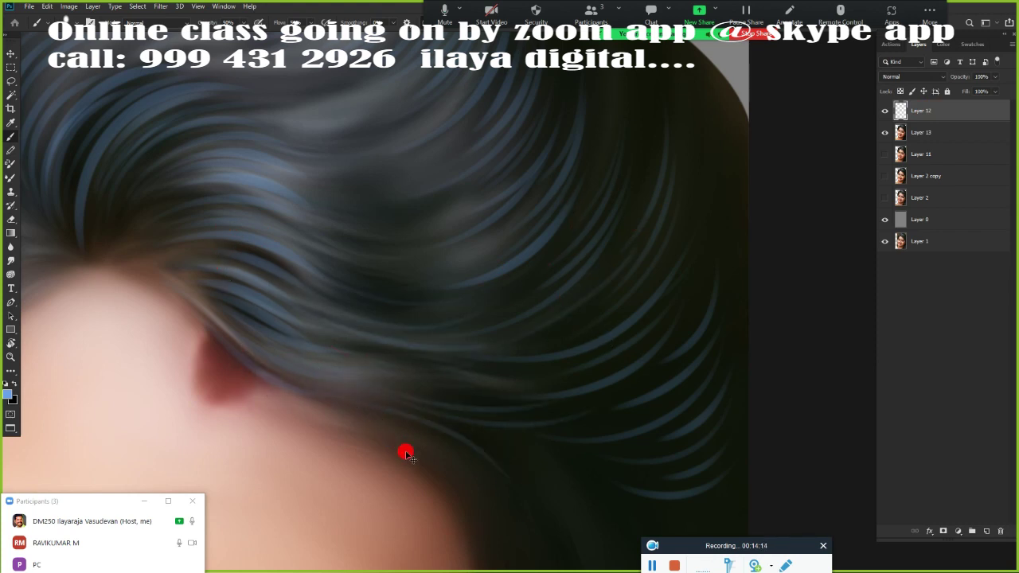
scroll(406, 454, "down", 3)
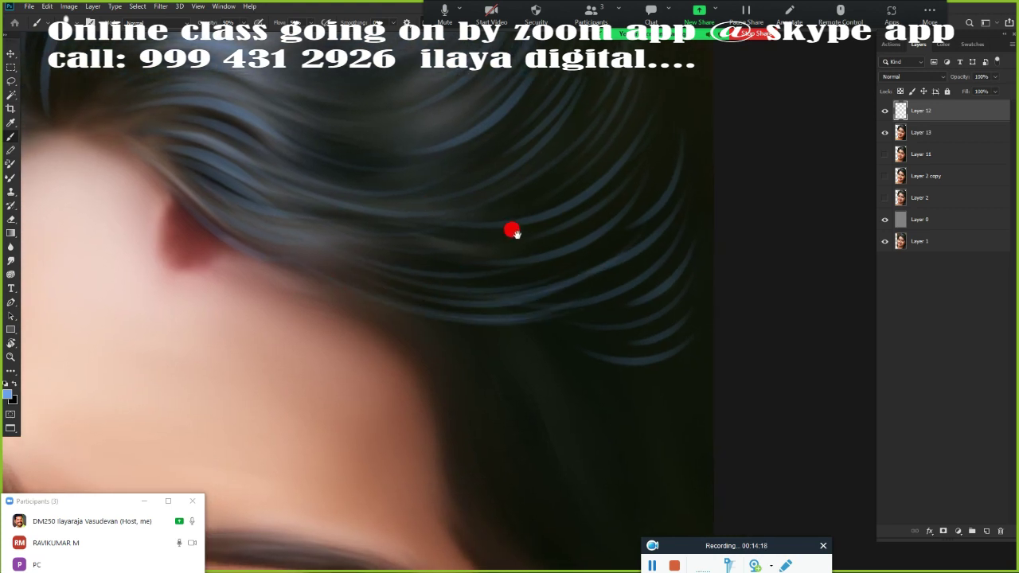
scroll(513, 233, "up", 5)
scroll(501, 398, "up", 1)
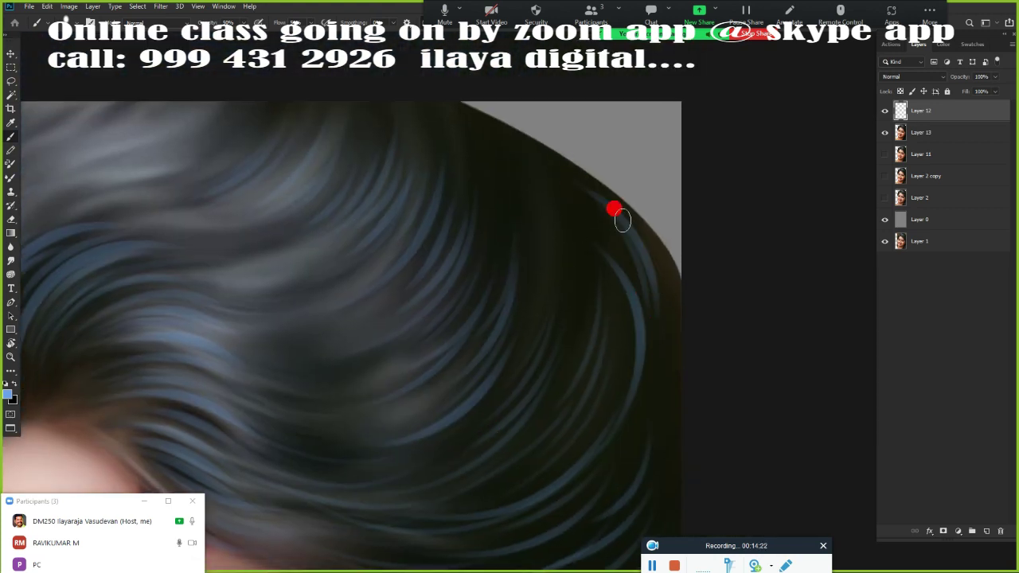
- Paint light blue strands down the hair's right side and rotate the view along the hair flow
left_click_drag(622, 221, 665, 320)
scroll(625, 358, "up", 3)
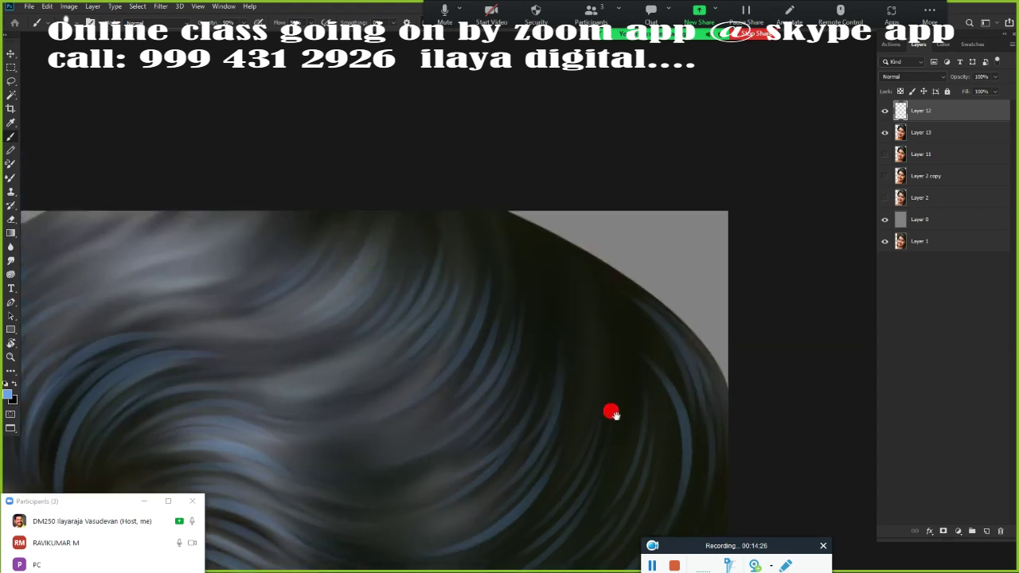
mouse_move(583, 328)
left_mouse_down()
mouse_move(596, 280)
mouse_move(557, 268)
mouse_move(584, 262)
mouse_move(545, 364)
left_mouse_up()
scroll(542, 362, "up", 2)
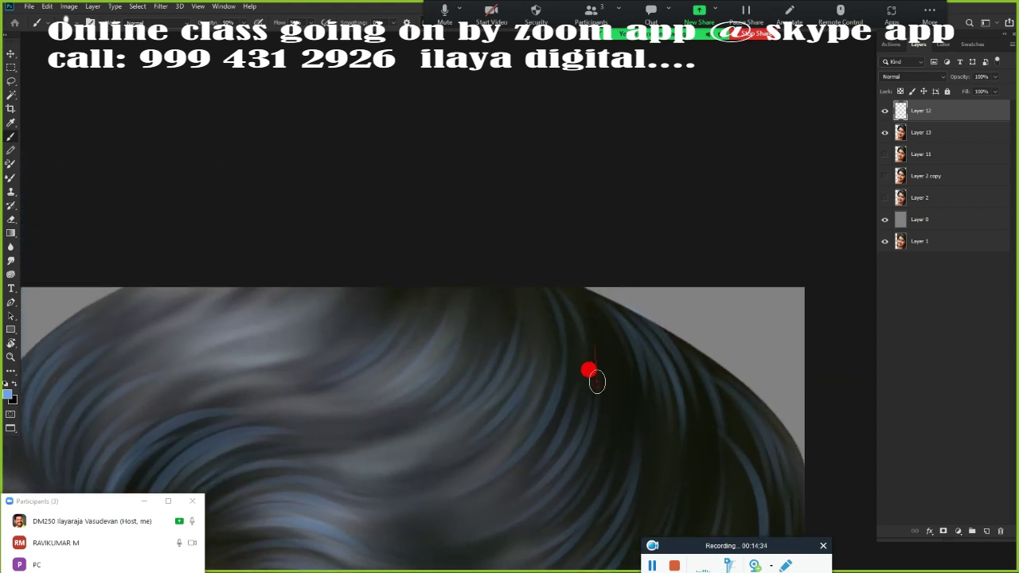
scroll(589, 318, "up", 2)
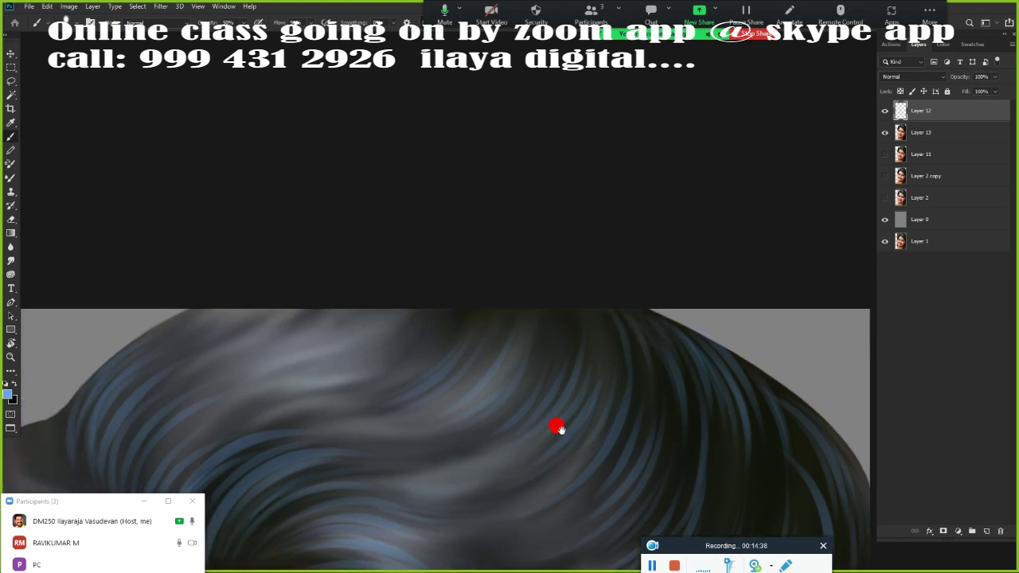
scroll(562, 321, "up", 1)
key("r")
left_click_drag(360, 435, 349, 267)
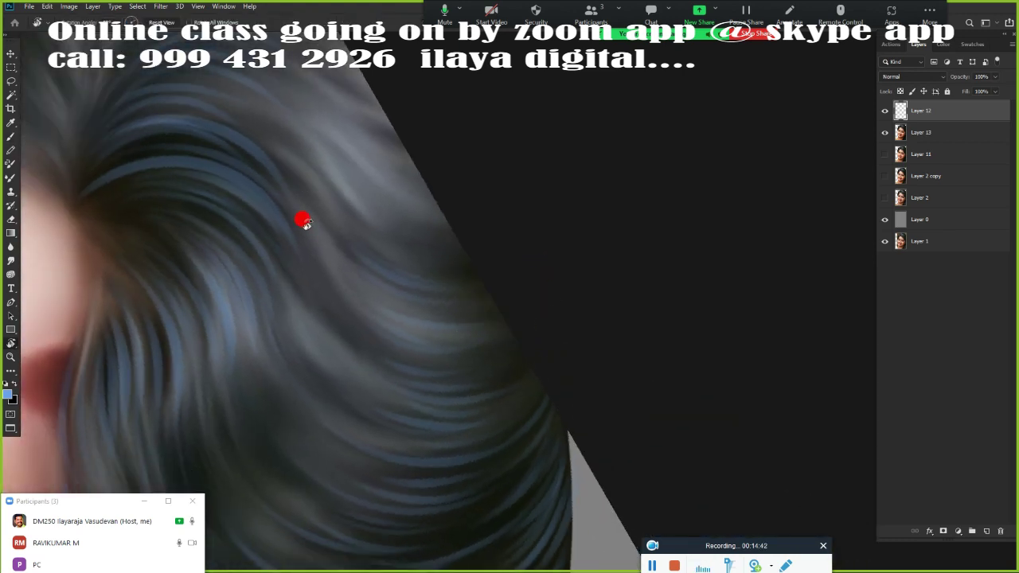
key("b")
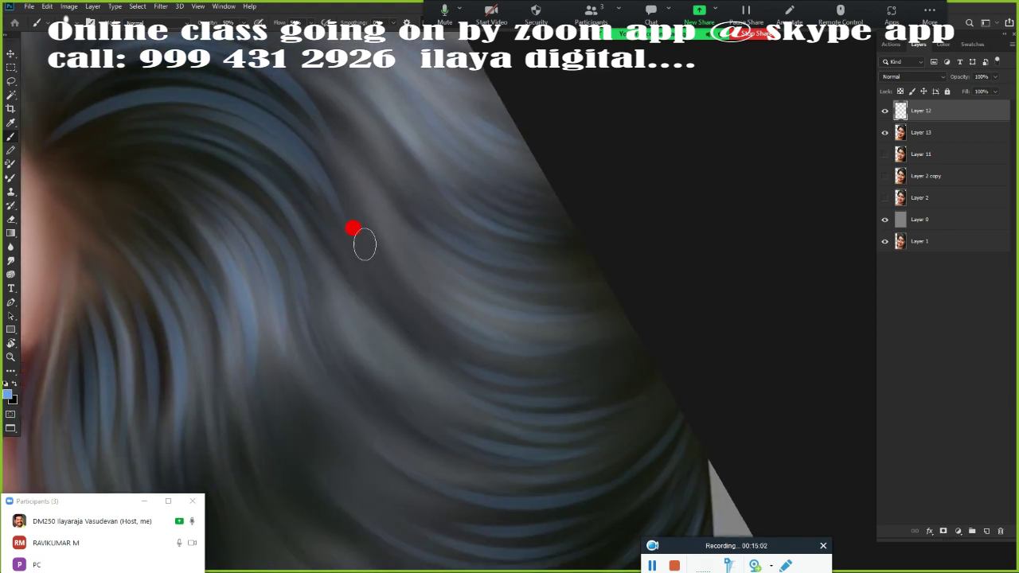
- Sweep long diagonal strokes through the upper hair to form smooth, wavy strands
left_click_drag(364, 245, 614, 349)
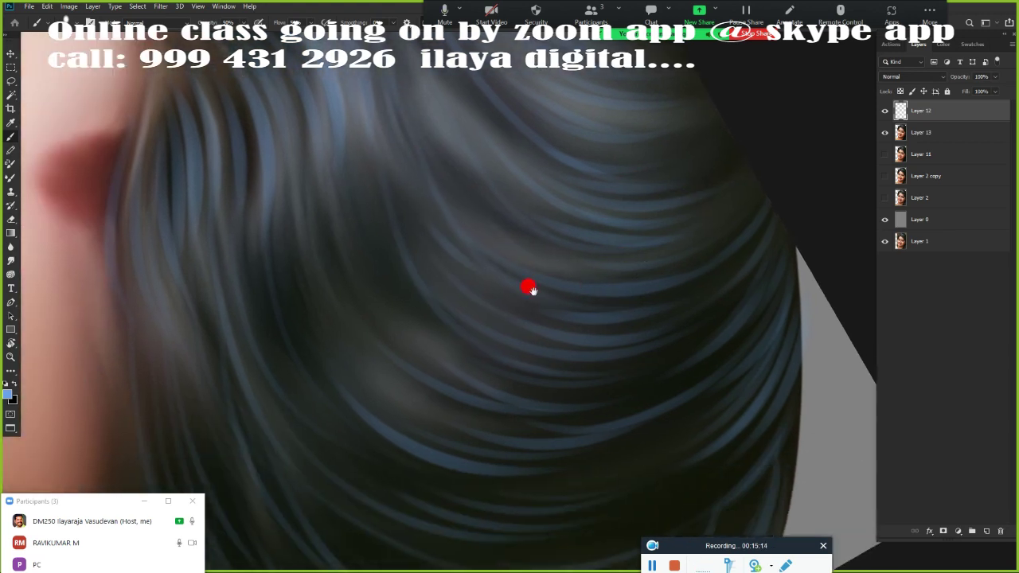
mouse_move(321, 103)
left_mouse_down()
mouse_move(401, 266)
mouse_move(545, 374)
left_mouse_up()
left_click_drag(322, 250, 454, 383)
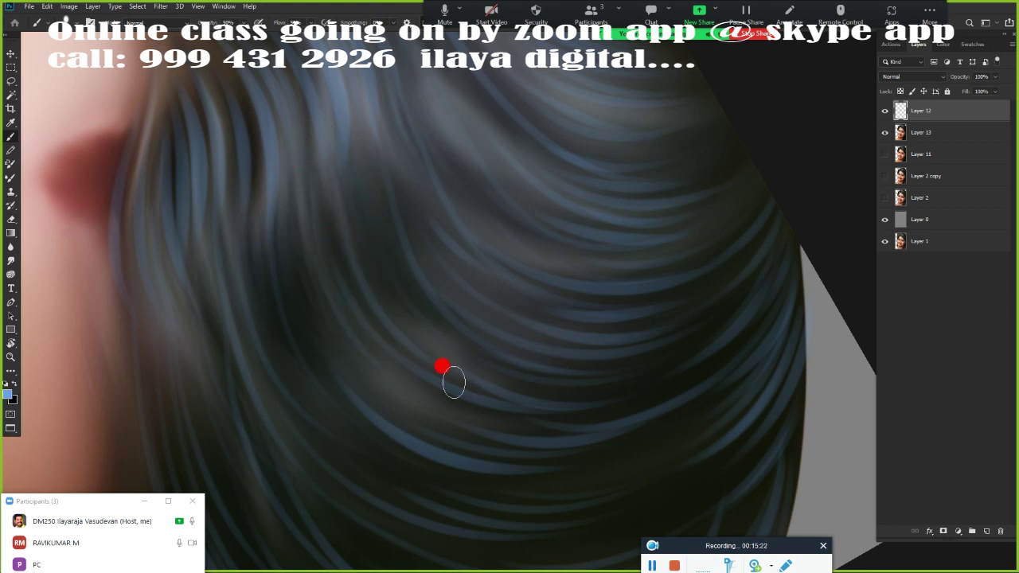
mouse_move(304, 253)
left_mouse_down()
mouse_move(364, 394)
mouse_move(423, 298)
mouse_move(653, 342)
mouse_move(756, 338)
left_mouse_up()
mouse_move(583, 457)
left_mouse_down()
mouse_move(728, 371)
mouse_move(664, 223)
mouse_move(655, 130)
left_mouse_up()
mouse_move(629, 79)
left_mouse_down()
mouse_move(701, 273)
mouse_move(574, 261)
left_mouse_up()
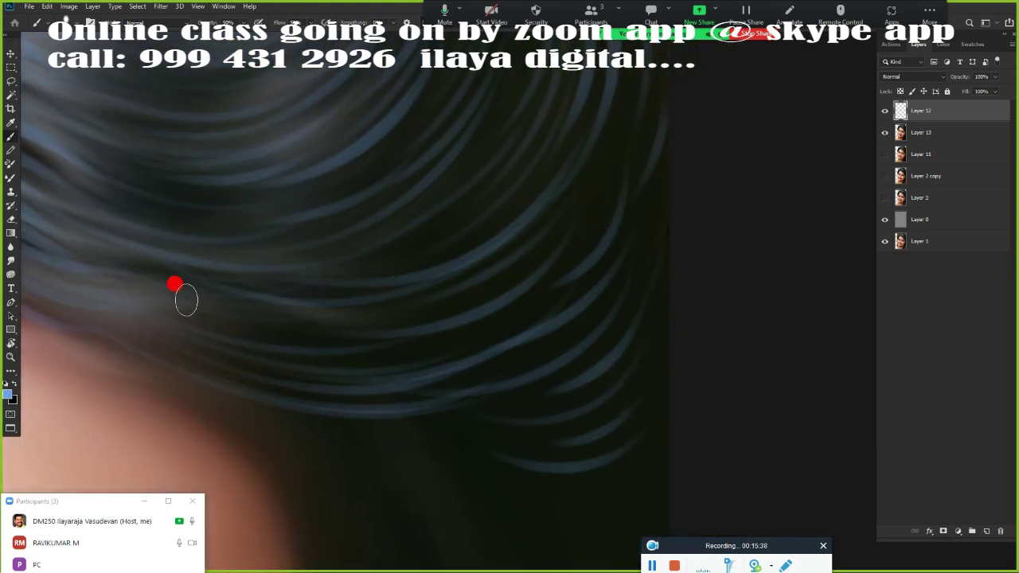
scroll(484, 246, "down", 3)
scroll(337, 368, "down", 2)
scroll(433, 323, "up", 3)
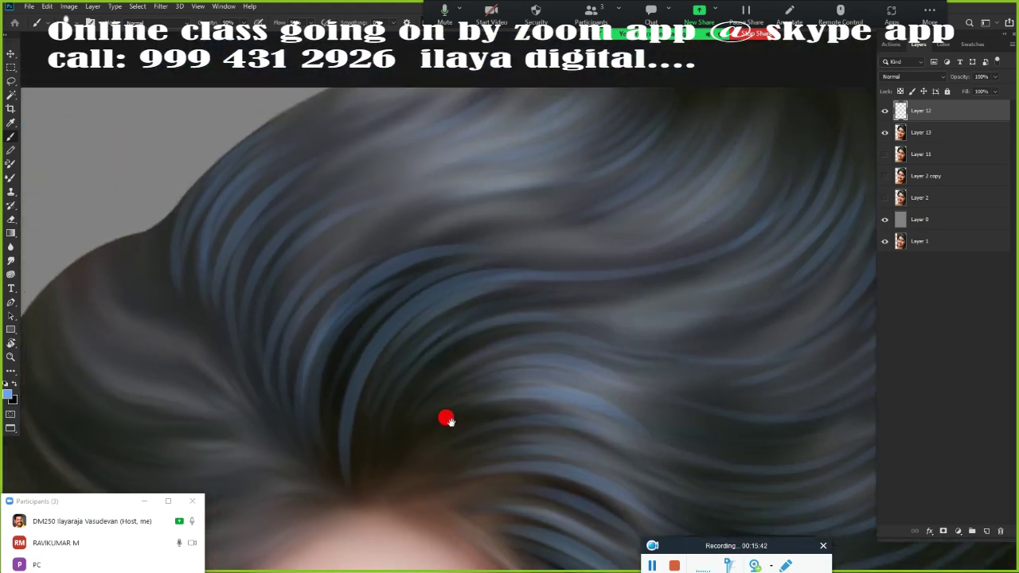
left_click_drag(448, 419, 529, 210)
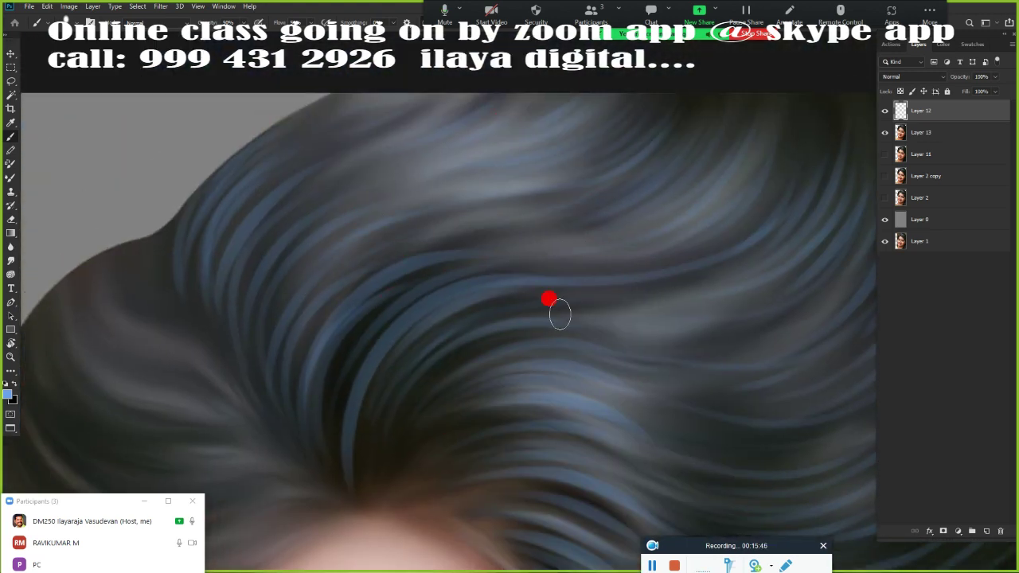
- Zoom in and paint light strands in the hair above the forehead and along the hairline
scroll(616, 268, "down", 1)
scroll(380, 248, "down", 2)
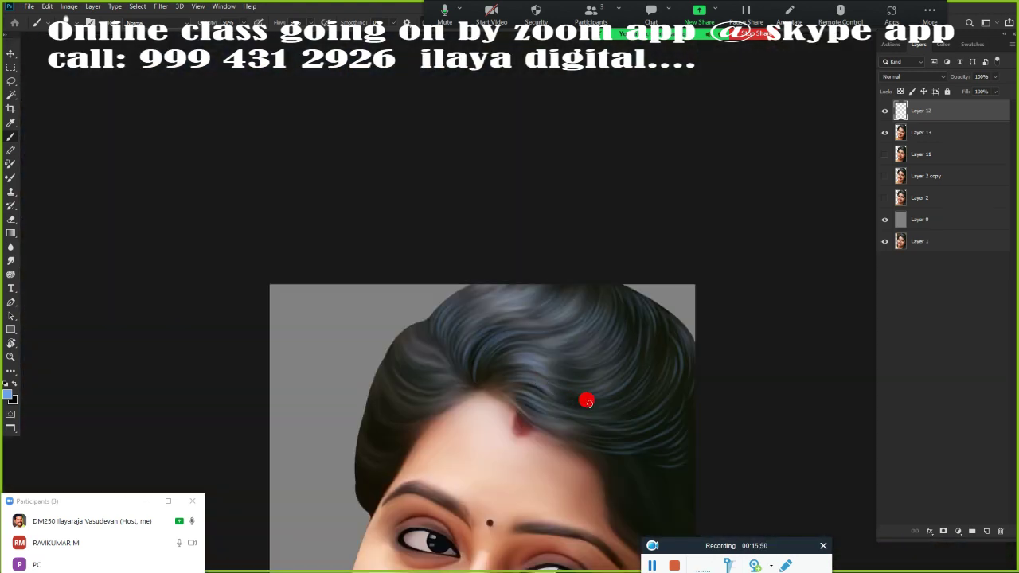
scroll(578, 437, "up", 2)
scroll(455, 204, "up", 1)
scroll(518, 289, "up", 2)
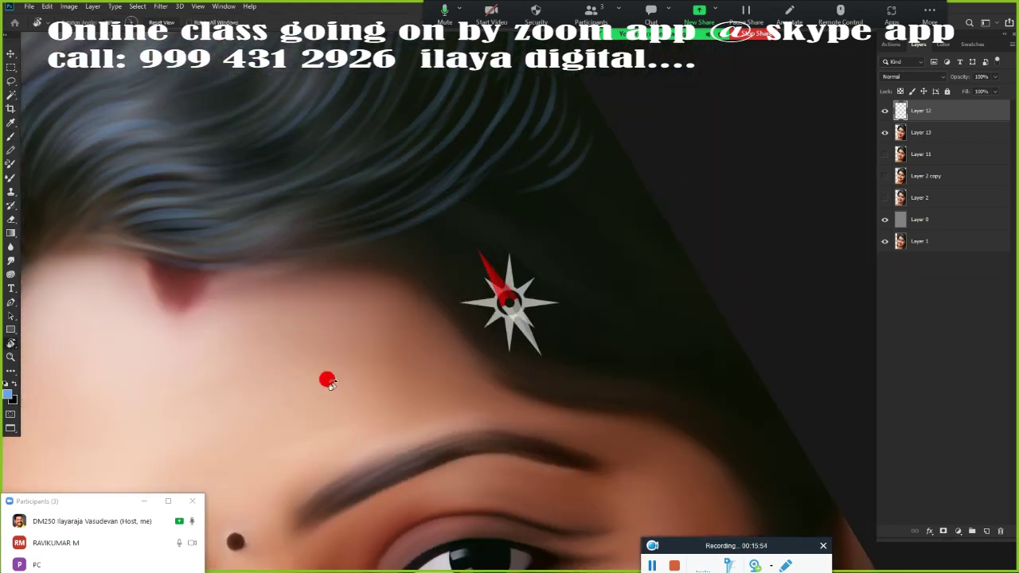
scroll(325, 377, "up", 2)
scroll(593, 366, "up", 1)
scroll(400, 279, "up", 1)
scroll(455, 377, "up", 1)
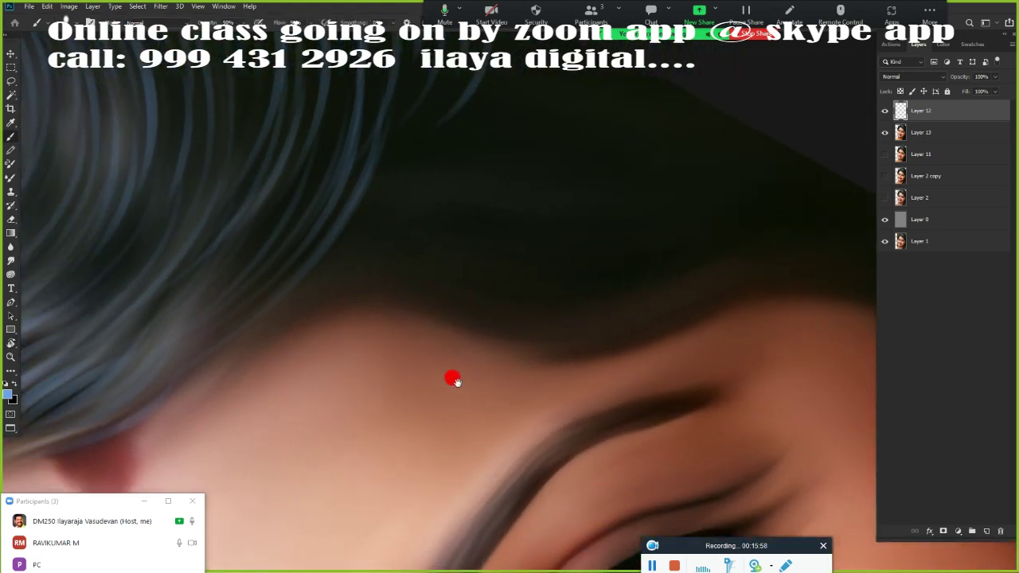
scroll(332, 278, "up", 1)
mouse_move(332, 279)
left_mouse_down()
mouse_move(448, 234)
mouse_move(441, 209)
mouse_move(395, 184)
mouse_move(565, 122)
left_mouse_up()
left_click_drag(336, 200, 348, 353)
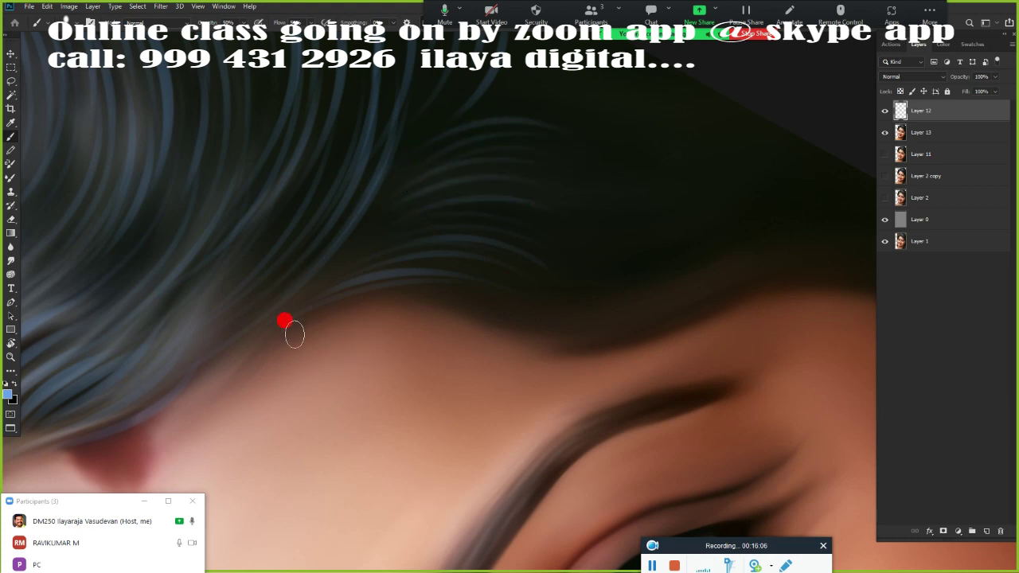
left_click_drag(374, 254, 286, 332)
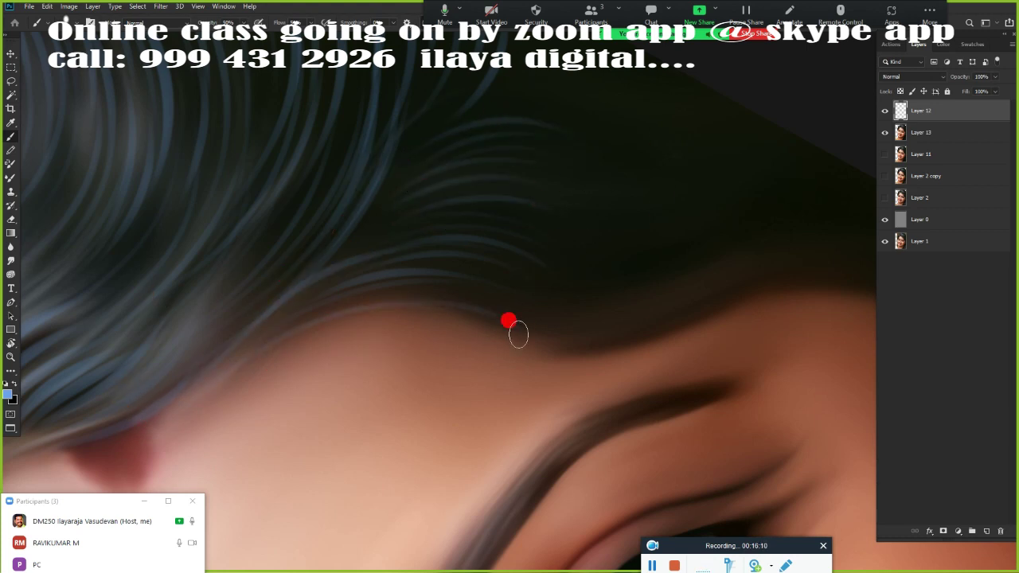
- Paint a light strand along the hairline near the eyebrow, then inspect the hair by the earring
left_click_drag(518, 334, 416, 367)
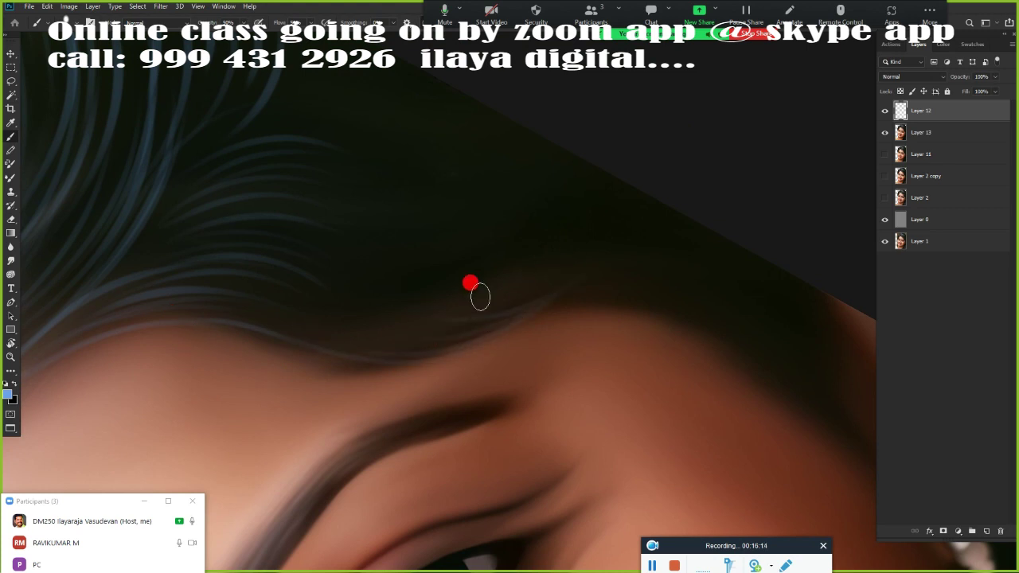
left_click_drag(506, 254, 689, 258)
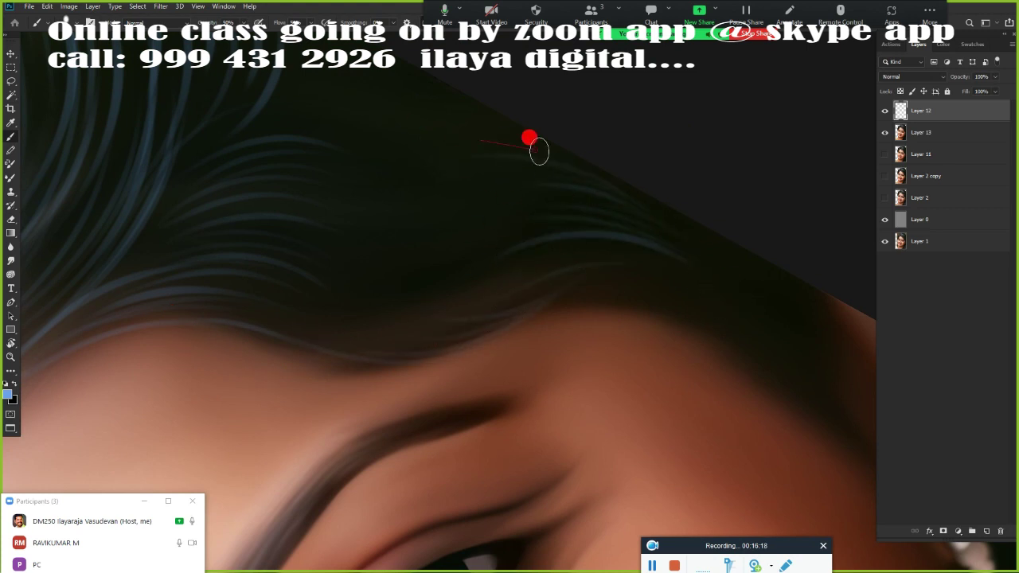
left_click_drag(671, 321, 455, 268)
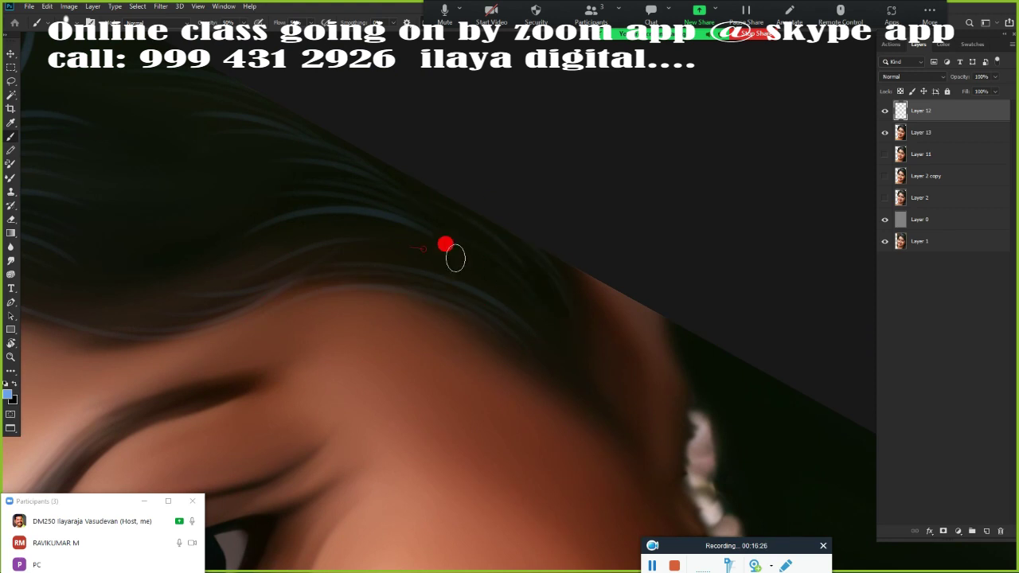
scroll(557, 382, "up", 3)
scroll(525, 367, "up", 2)
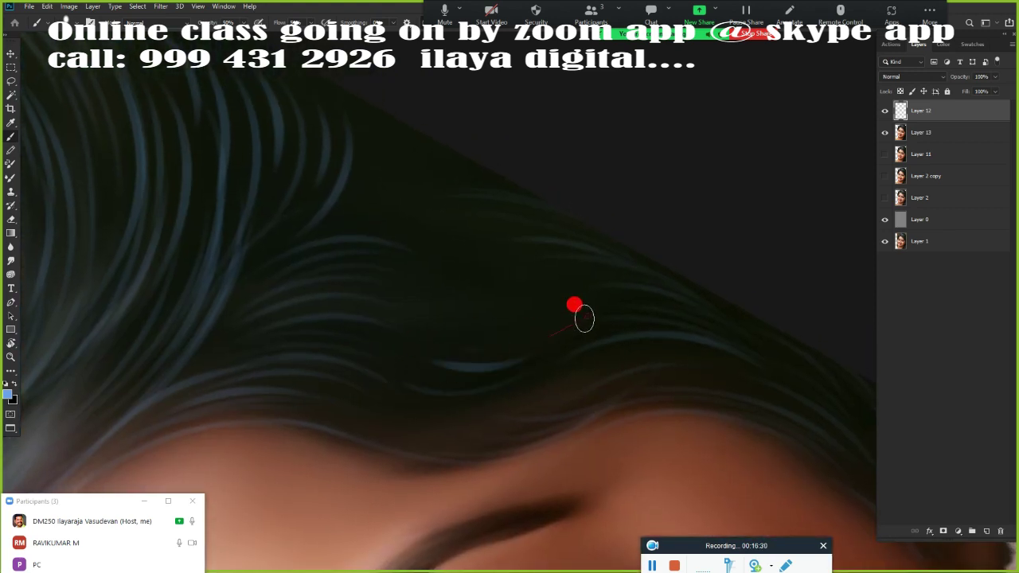
scroll(557, 374, "up", 2)
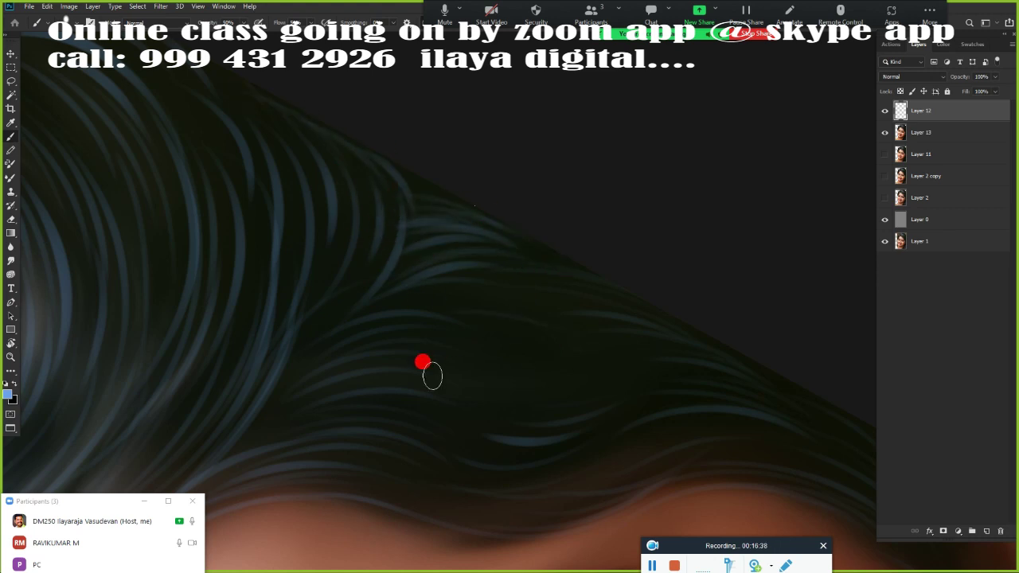
scroll(570, 311, "down", 5)
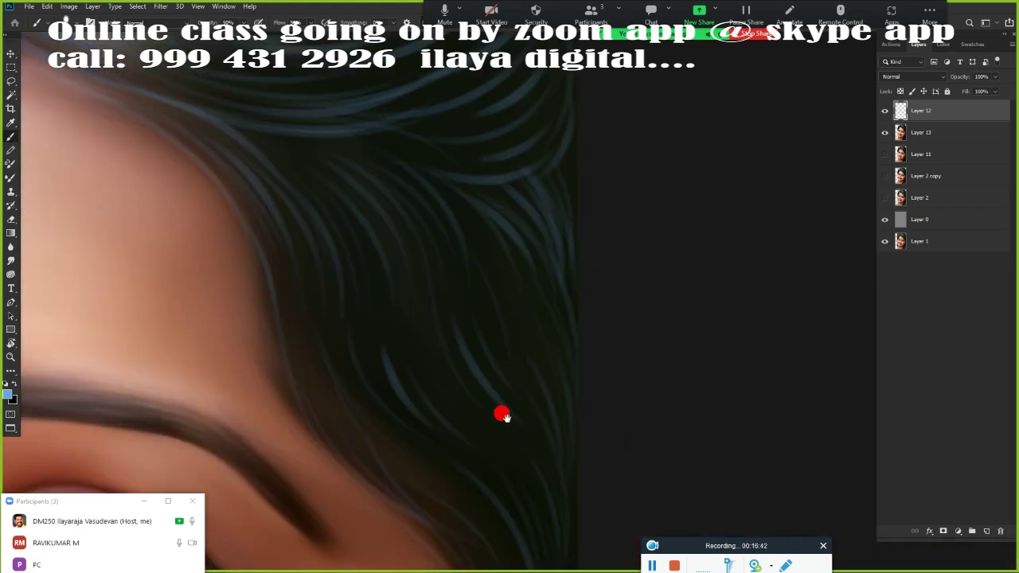
scroll(501, 414, "down", 2)
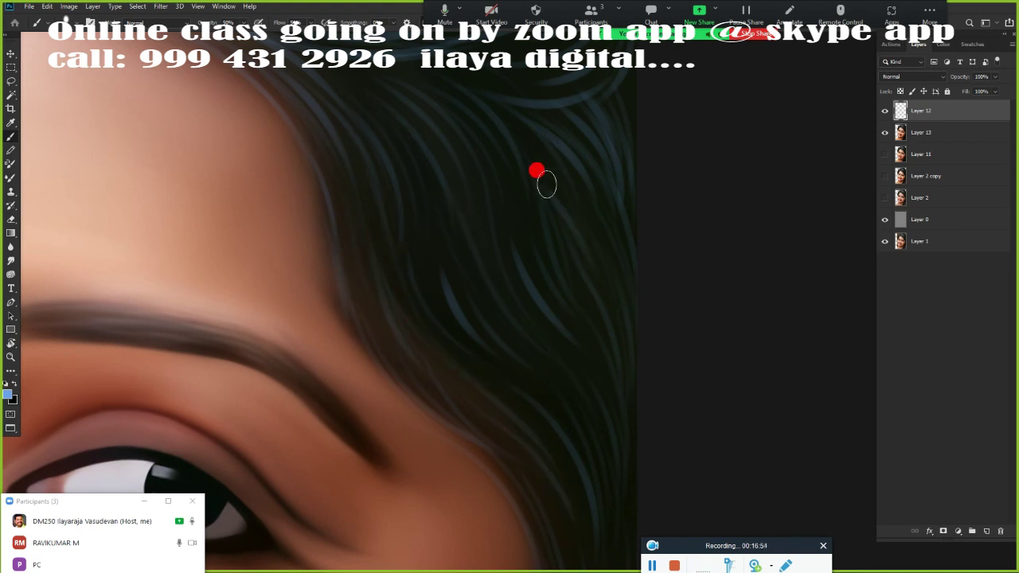
scroll(596, 275, "down", 1)
scroll(584, 322, "down", 2)
- Smudge curved strands over the left hair and forehead, then undo the misplaced strokes
scroll(525, 297, "up", 1)
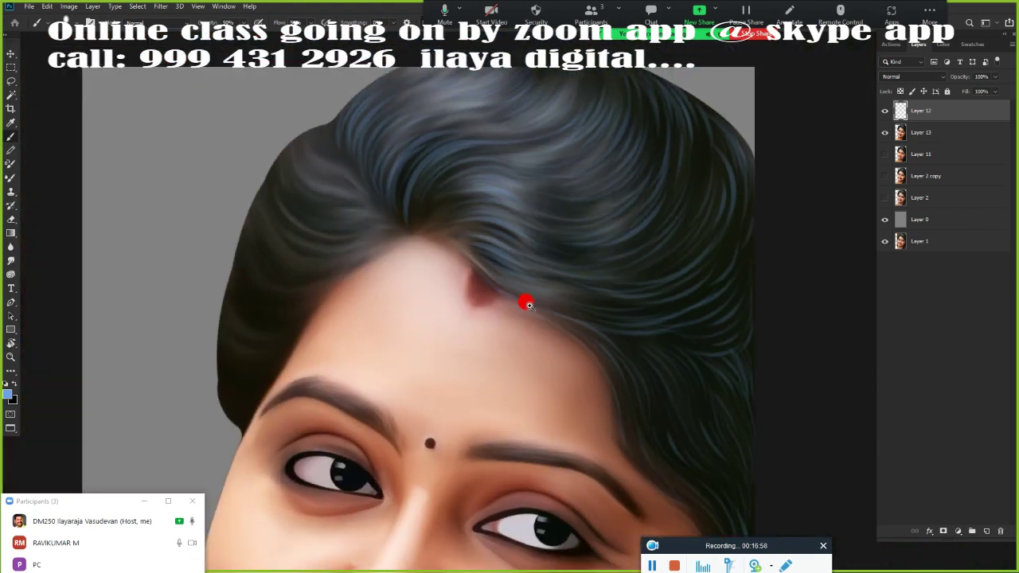
mouse_move(239, 287)
left_mouse_down()
mouse_move(377, 342)
mouse_move(374, 350)
left_mouse_up()
left_click_drag(350, 171, 366, 302)
left_click_drag(540, 203, 330, 229)
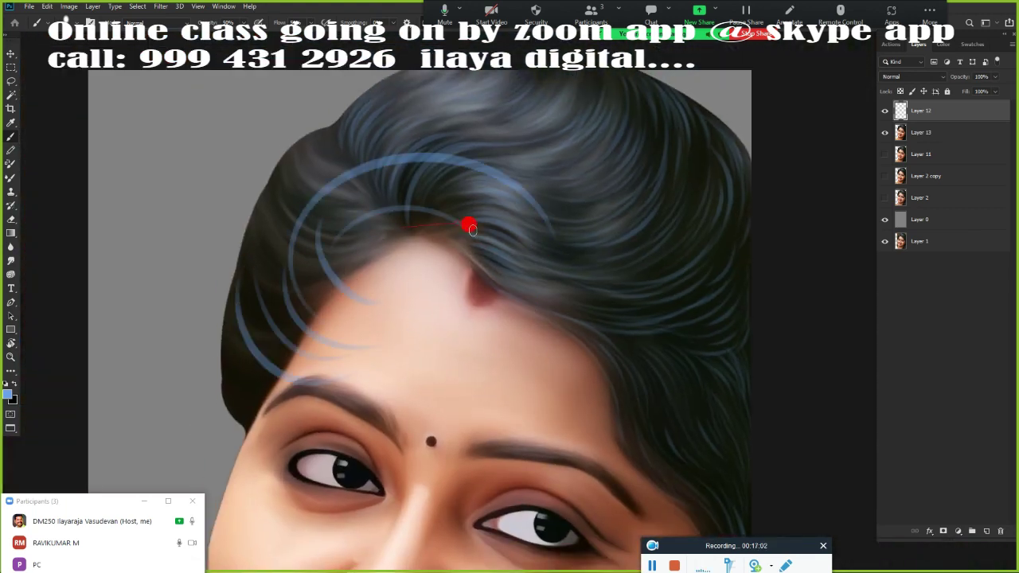
left_click_drag(410, 275, 466, 370)
left_click_drag(522, 421, 327, 458)
key("ctrl+z")
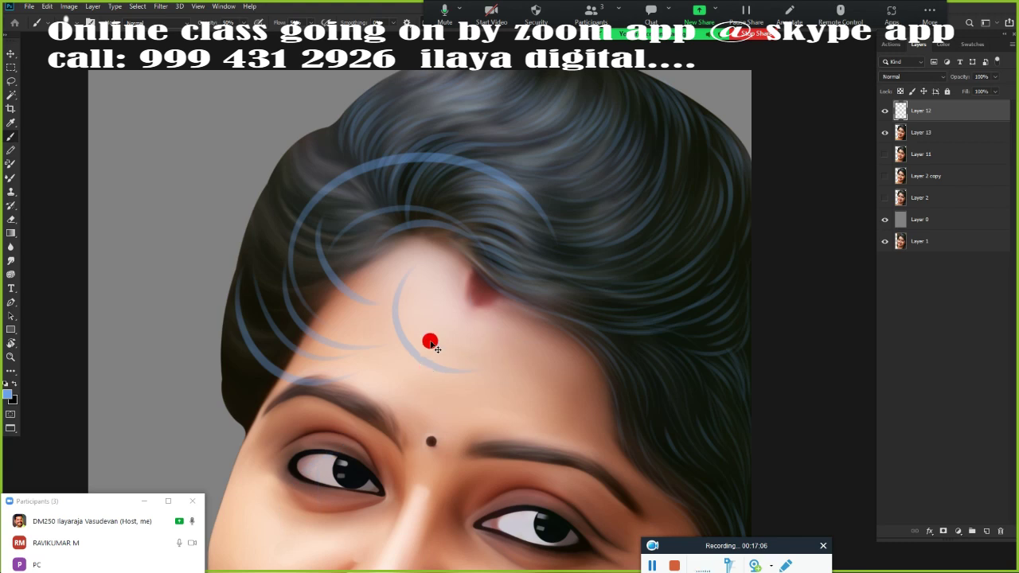
key("ctrl+z")
key("ctrl+z")
key("ctrl+z")
key("ctrl+z")
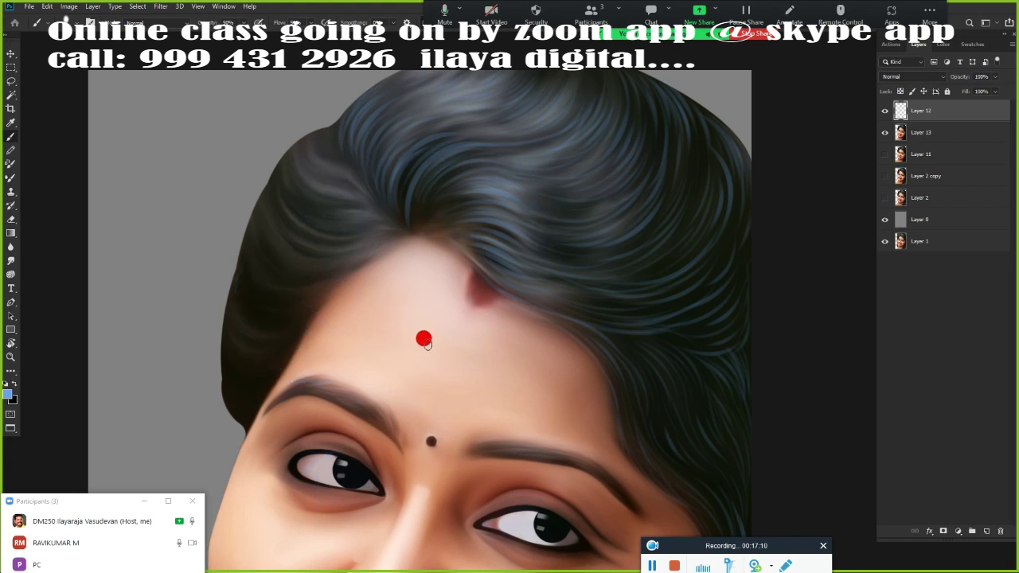
- Smudge hair strands along the lower-left and upper hair edges
scroll(424, 340, "up", 1)
scroll(353, 359, "up", 3)
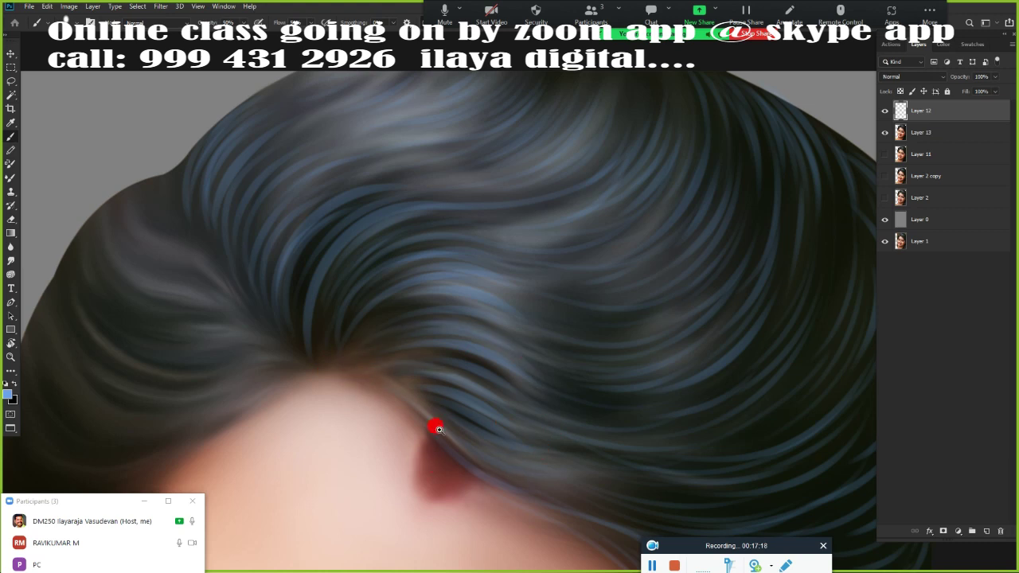
scroll(438, 430, "down", 3)
scroll(423, 423, "up", 1)
scroll(454, 425, "up", 1)
scroll(230, 269, "up", 1)
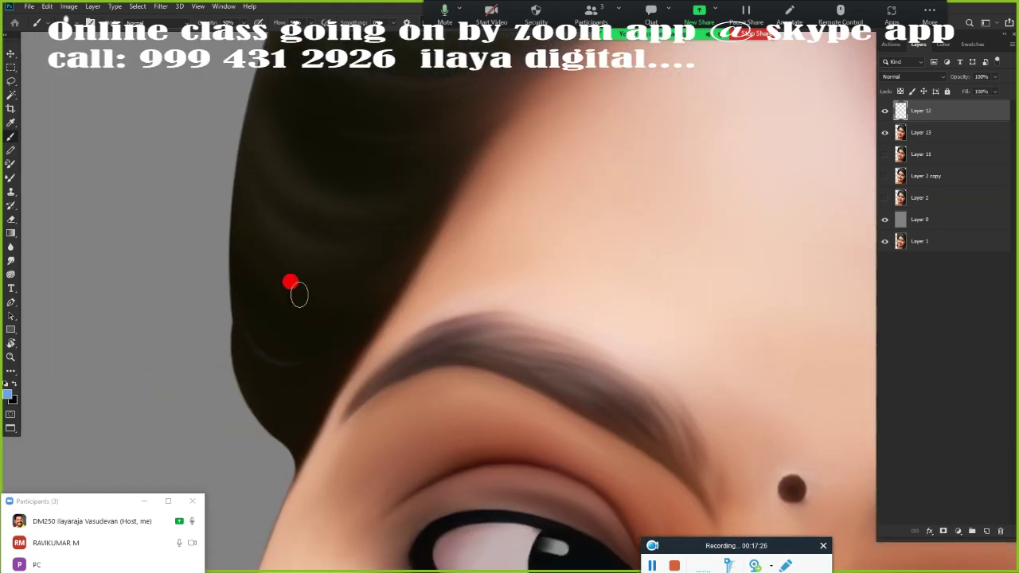
left_click_drag(230, 334, 262, 403)
left_click_drag(243, 366, 280, 435)
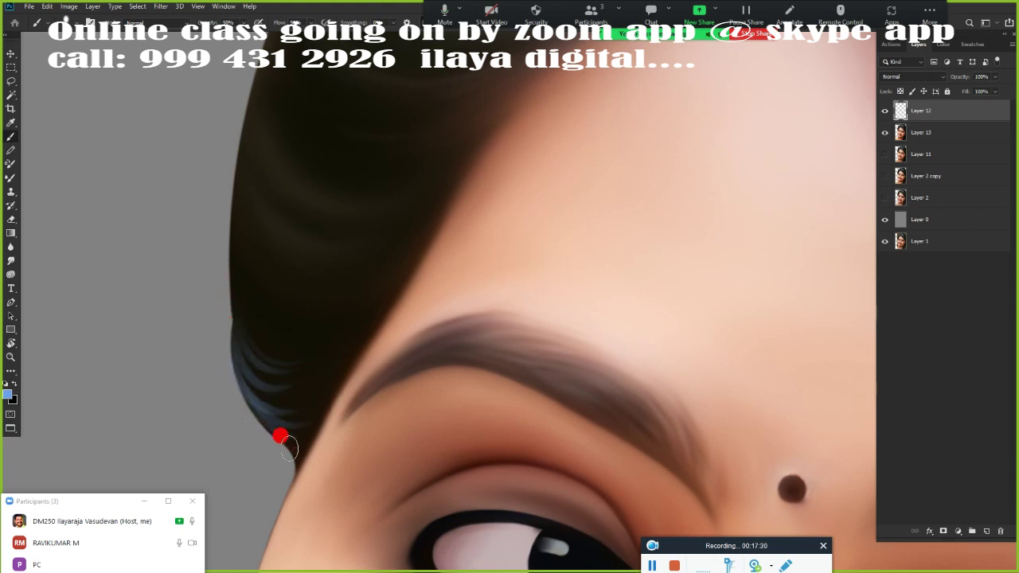
scroll(262, 406, "up", 3)
mouse_move(211, 271)
left_mouse_down()
mouse_move(327, 374)
mouse_move(291, 362)
mouse_move(279, 383)
left_mouse_up()
left_click_drag(196, 353, 247, 410)
left_click_drag(205, 382, 271, 454)
- Add smudged strands down the left hair edge and along its upper-left edge
scroll(305, 416, "up", 2)
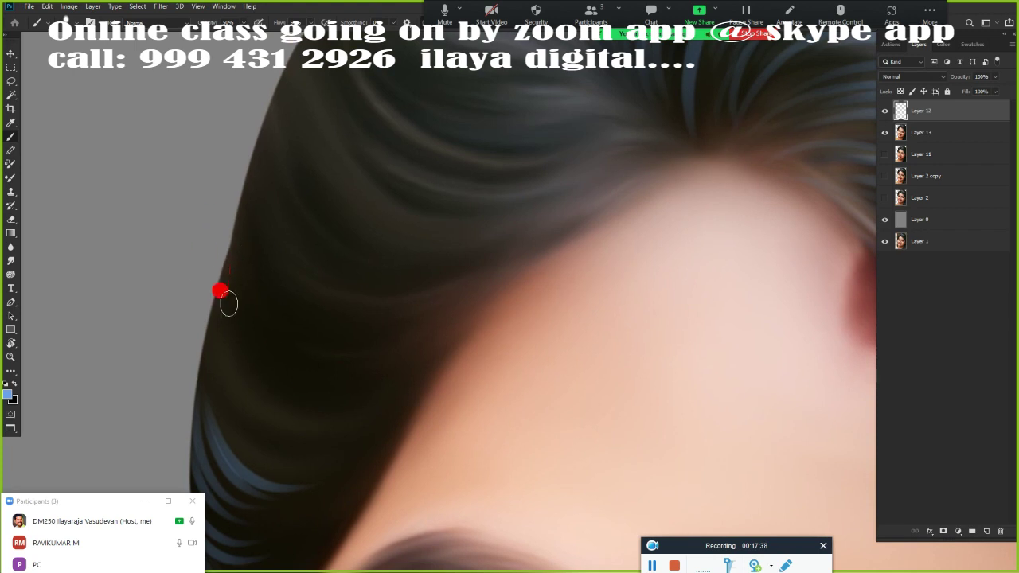
left_click_drag(228, 302, 262, 390)
left_click_drag(204, 358, 254, 438)
scroll(275, 253, "up", 3)
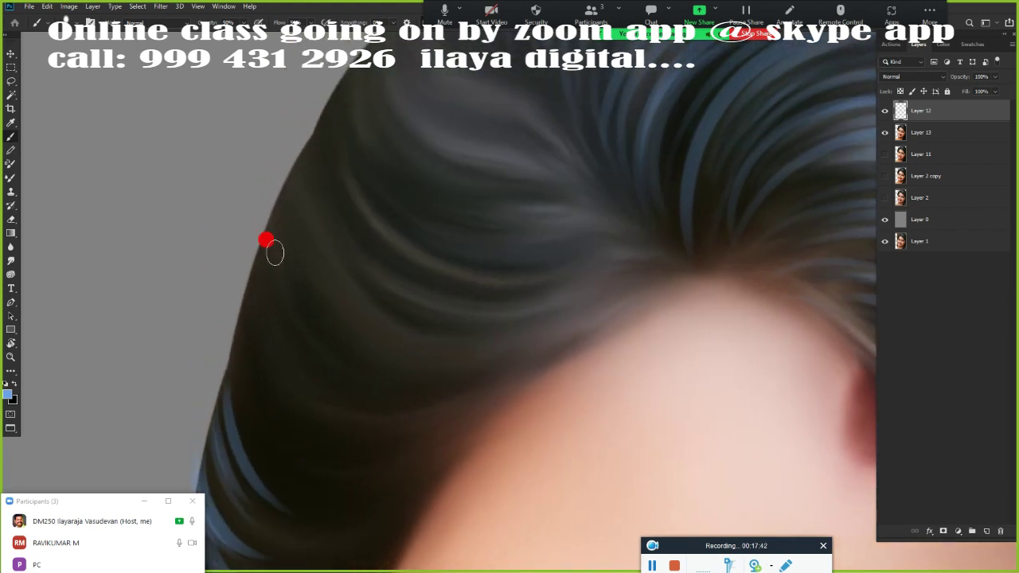
left_click_drag(255, 319, 303, 406)
left_click_drag(227, 298, 271, 418)
left_click_drag(231, 374, 291, 462)
left_click_drag(278, 160, 318, 318)
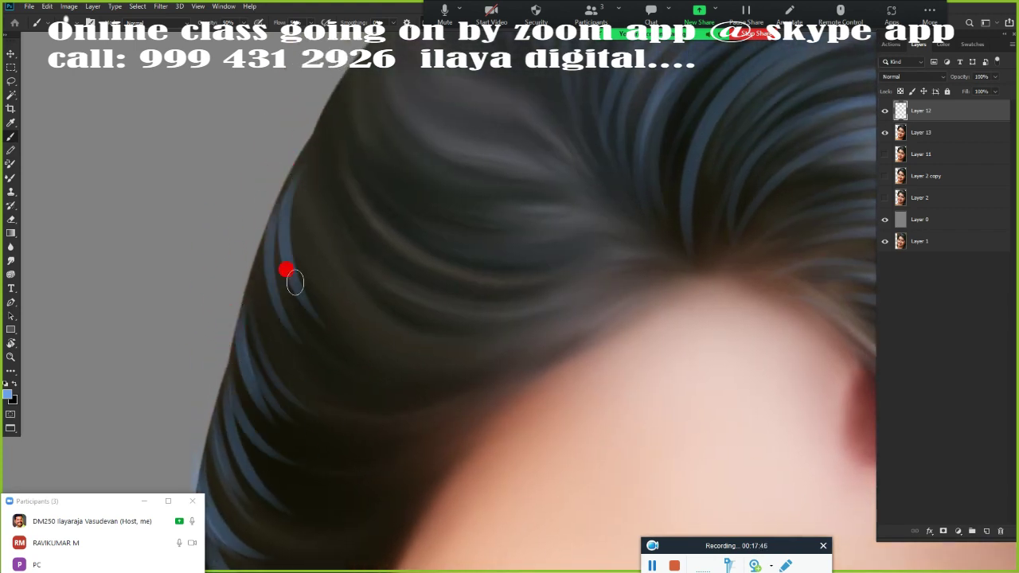
left_click_drag(295, 281, 251, 386)
left_click_drag(295, 259, 263, 351)
left_click_drag(325, 119, 350, 235)
left_click_drag(330, 100, 299, 270)
left_click_drag(342, 144, 318, 271)
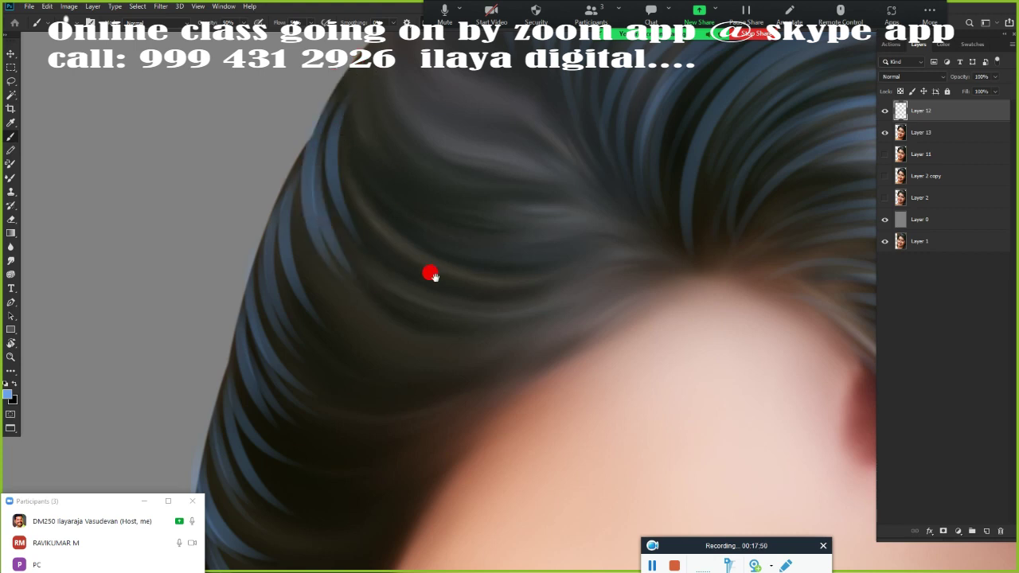
- Smudge strands near the crown's upper-left edge
scroll(433, 276, "up", 3)
left_click_drag(380, 131, 367, 223)
left_click_drag(342, 167, 331, 259)
left_click_drag(370, 151, 351, 255)
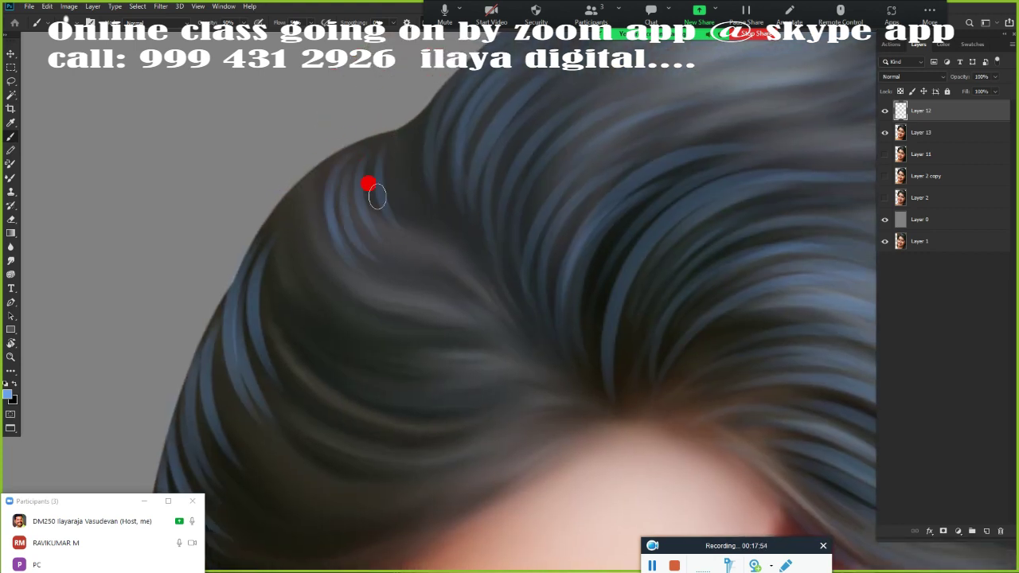
left_click_drag(315, 169, 330, 315)
left_click_drag(295, 199, 278, 289)
- Smudge strands at the hairline above the forehead and a light strand curving through the hair
mouse_move(478, 422)
left_mouse_down()
mouse_move(501, 232)
mouse_move(413, 321)
left_mouse_up()
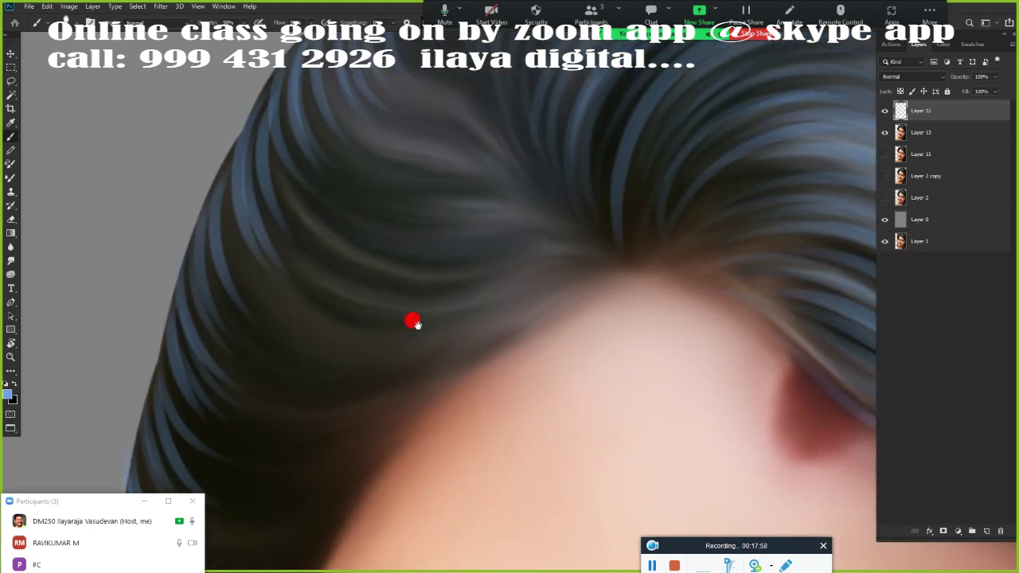
scroll(412, 320, "up", 2)
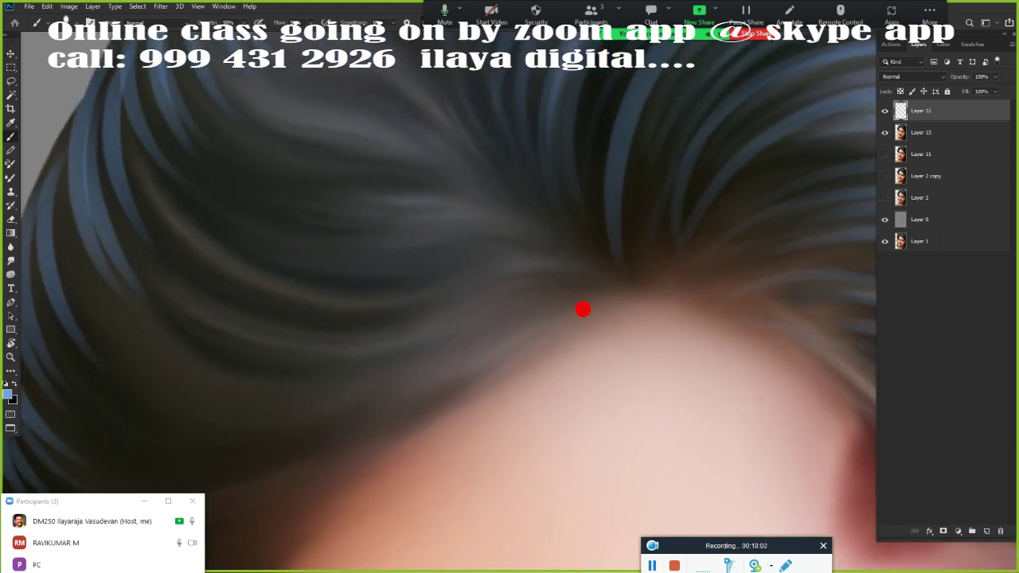
left_click_drag(573, 280, 414, 320)
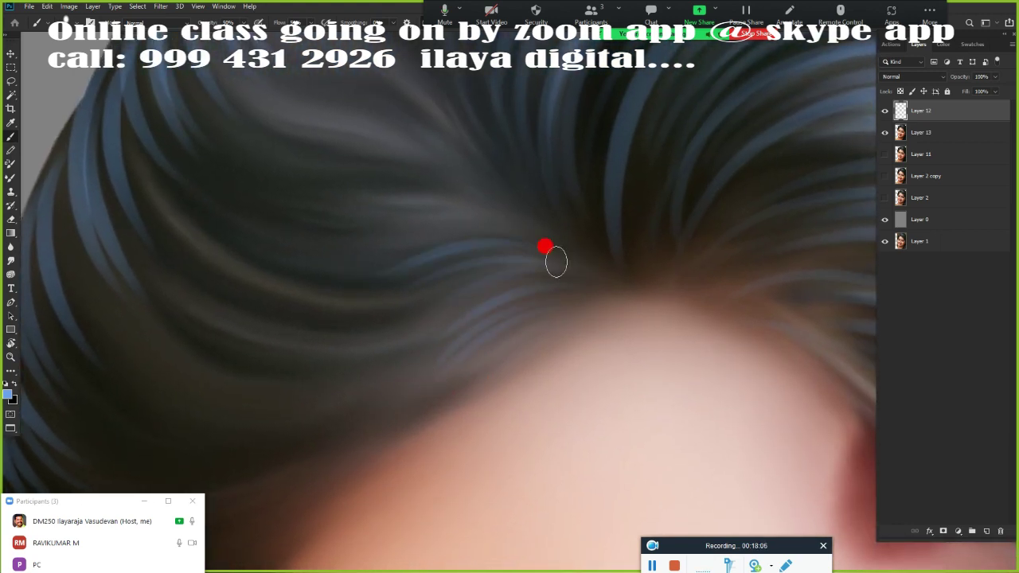
scroll(250, 308, "down", 2)
scroll(132, 238, "up", 3)
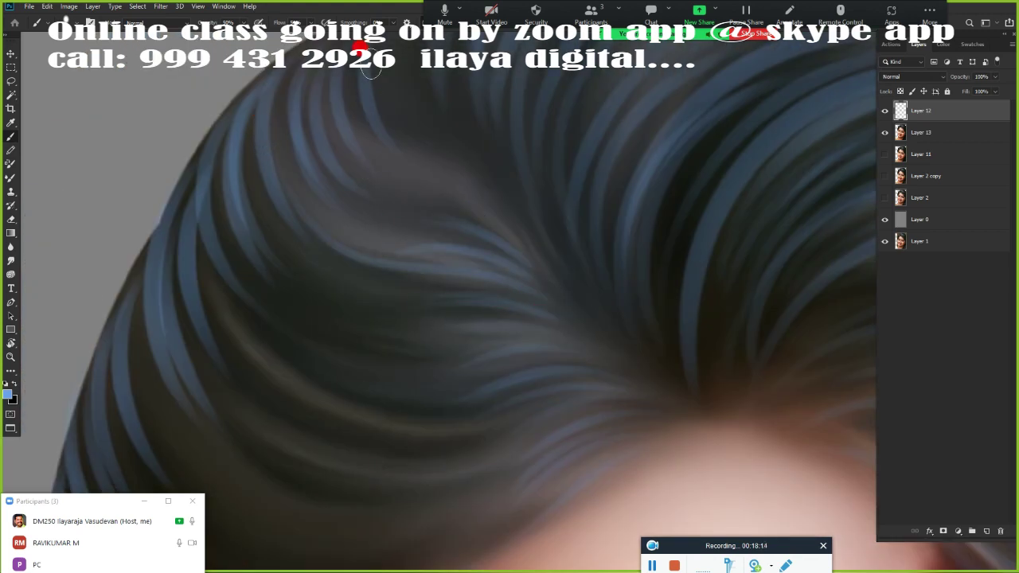
left_click_drag(382, 104, 530, 231)
scroll(358, 192, "down", 2)
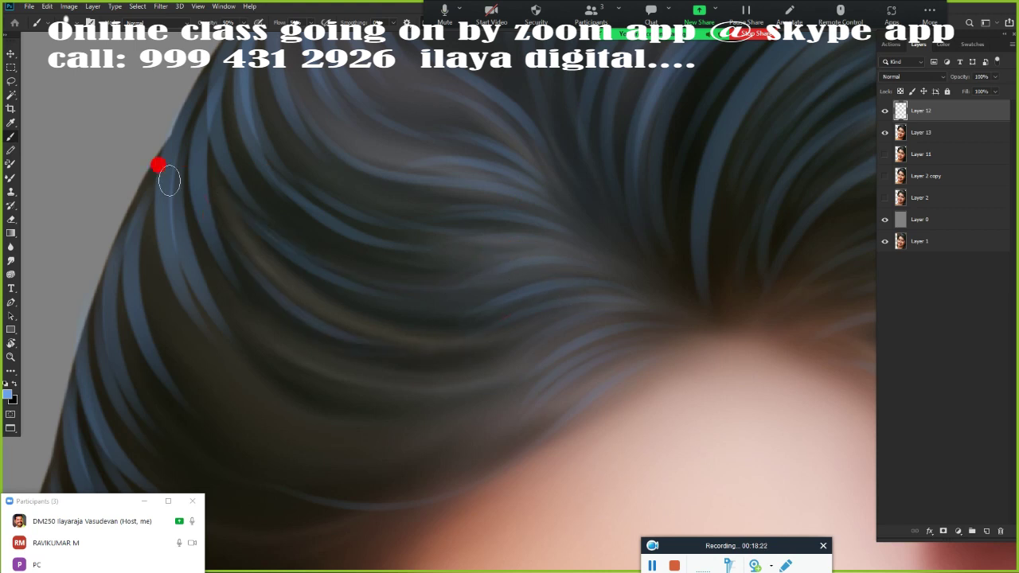
scroll(514, 246, "down", 2)
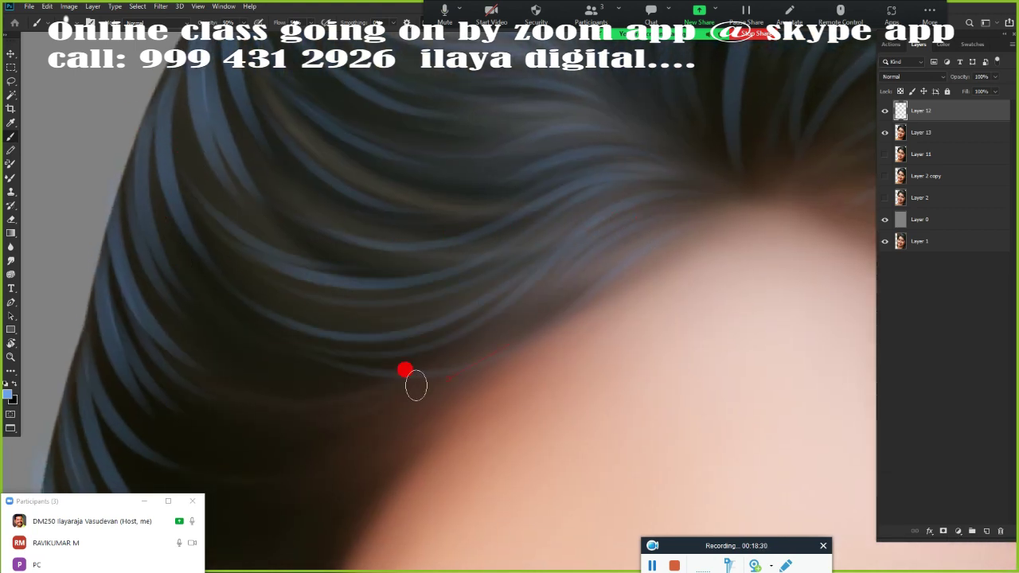
scroll(366, 319, "down", 3)
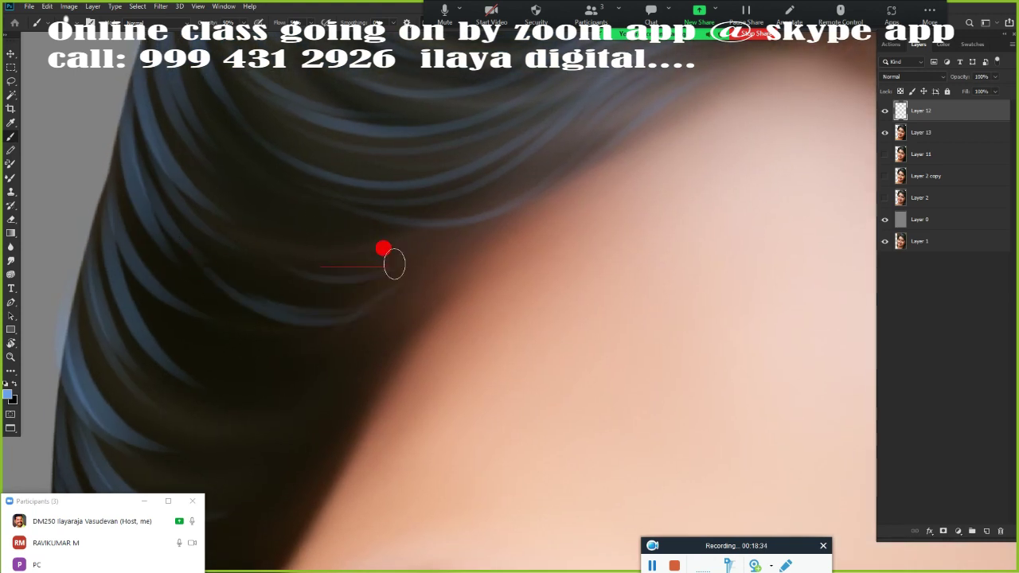
- Smudge bluish highlight strands across the dark hair above the eyebrow
left_click_drag(393, 273, 459, 173)
mouse_move(523, 136)
left_mouse_down()
mouse_move(189, 257)
mouse_move(303, 98)
mouse_move(286, 364)
mouse_move(352, 376)
left_mouse_up()
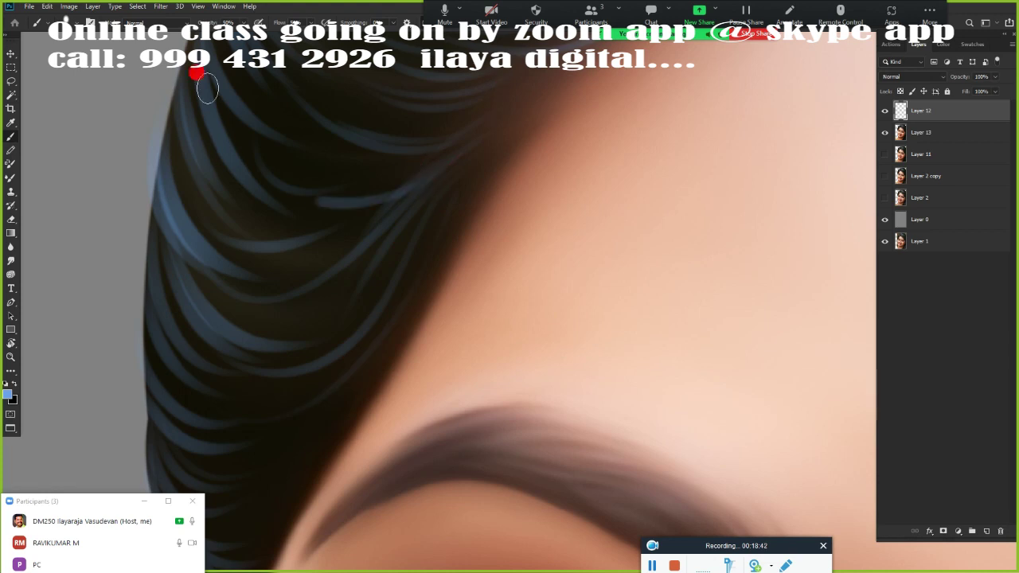
scroll(450, 232, "down", 5)
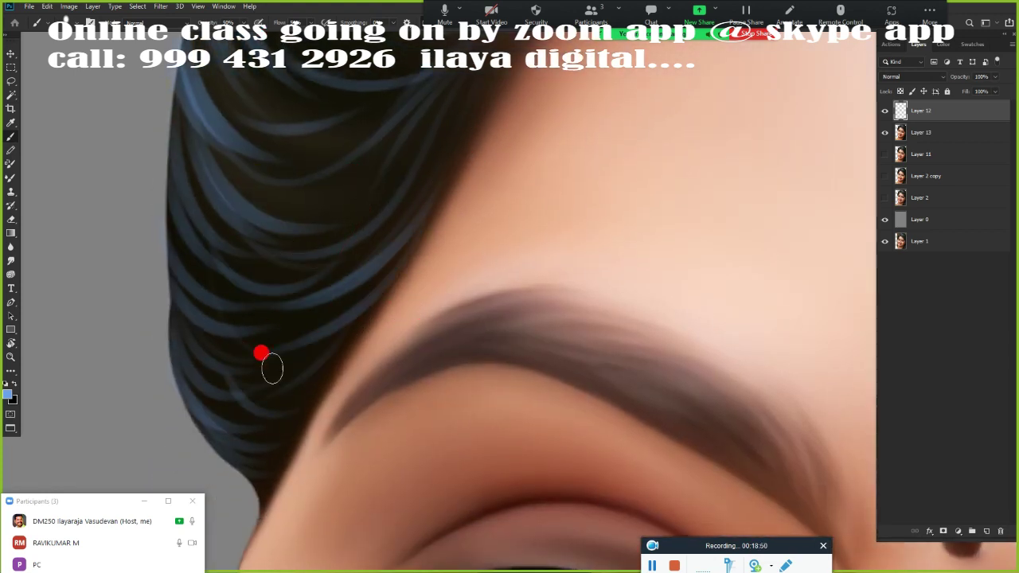
scroll(262, 353, "up", 2)
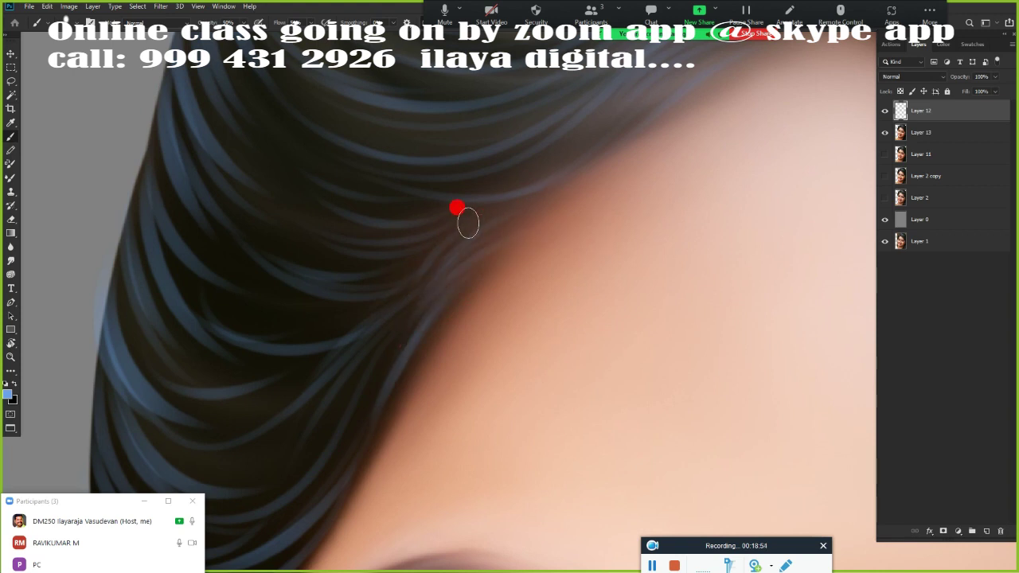
scroll(343, 257, "up", 2)
scroll(220, 400, "up", 2)
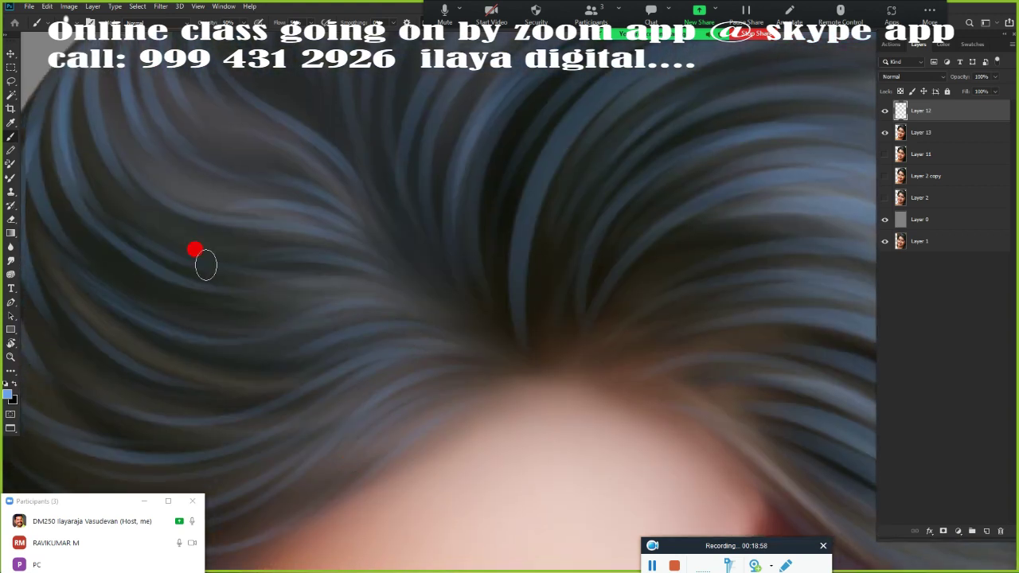
left_click_drag(405, 352, 508, 249)
scroll(542, 343, "down", 3)
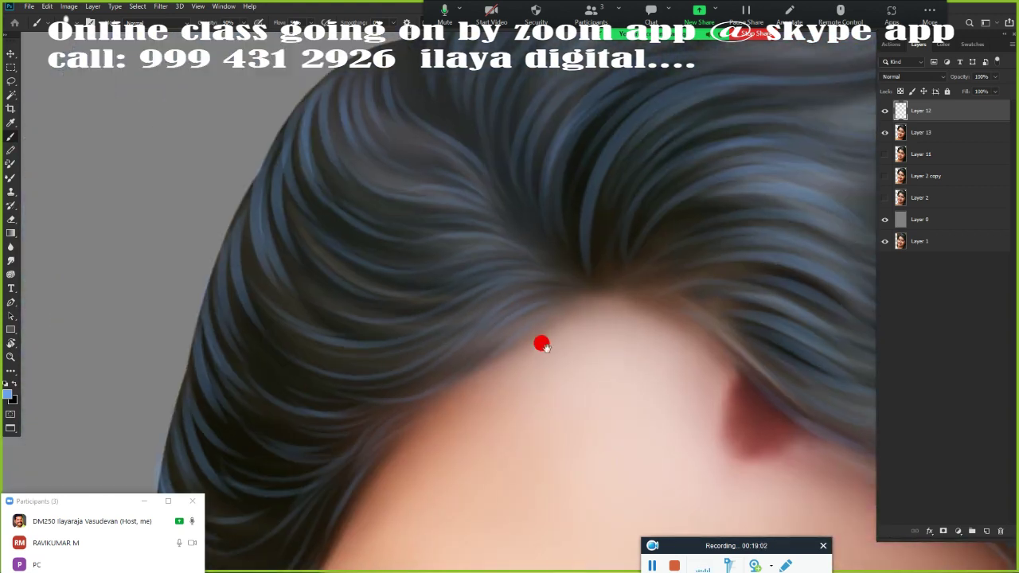
scroll(496, 166, "up", 2)
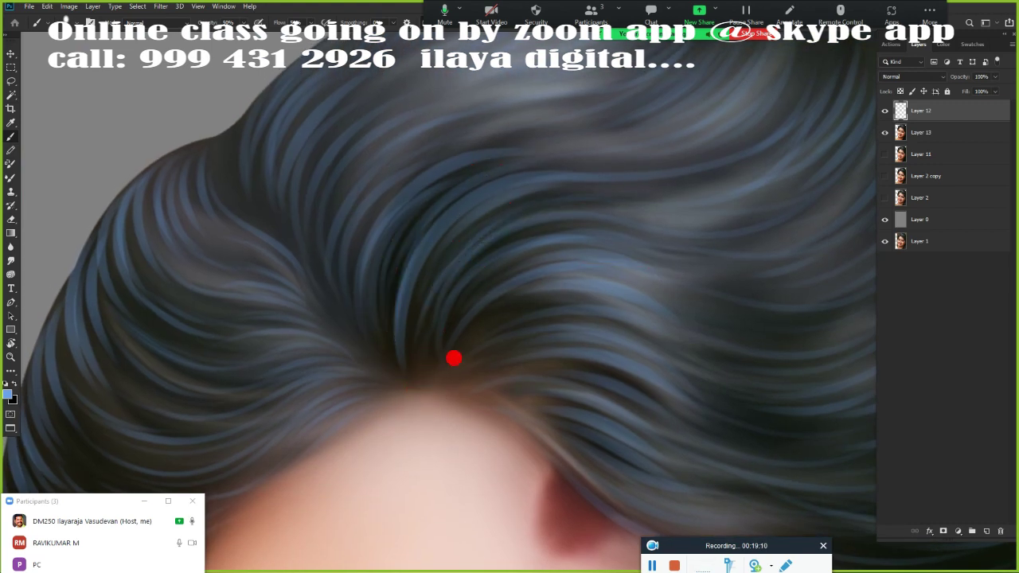
scroll(297, 284, "up", 3)
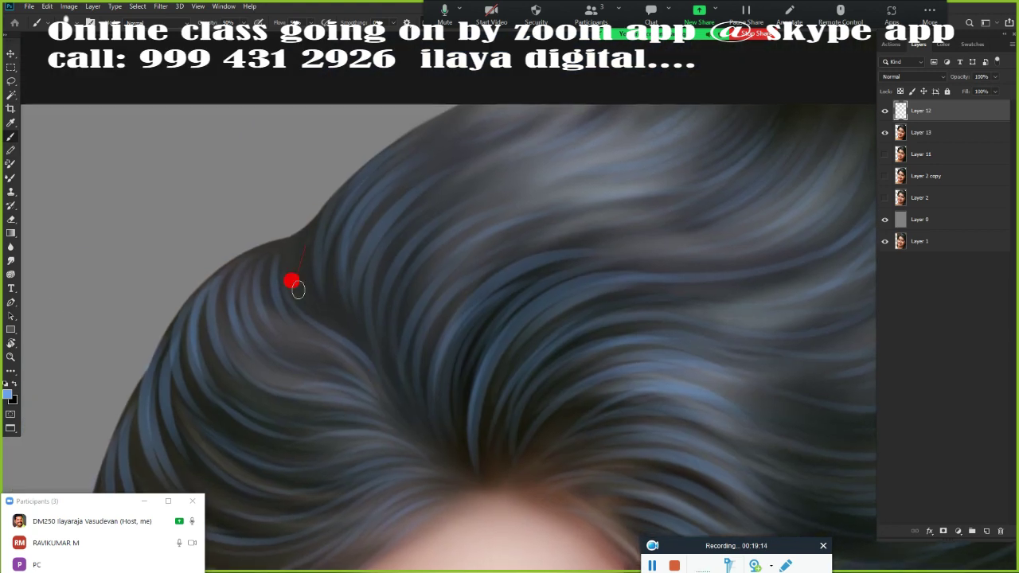
- Zoom out, select Layer 13, and toggle Layer 11 to view the painted face
scroll(252, 337, "down", 3)
scroll(453, 286, "down", 3)
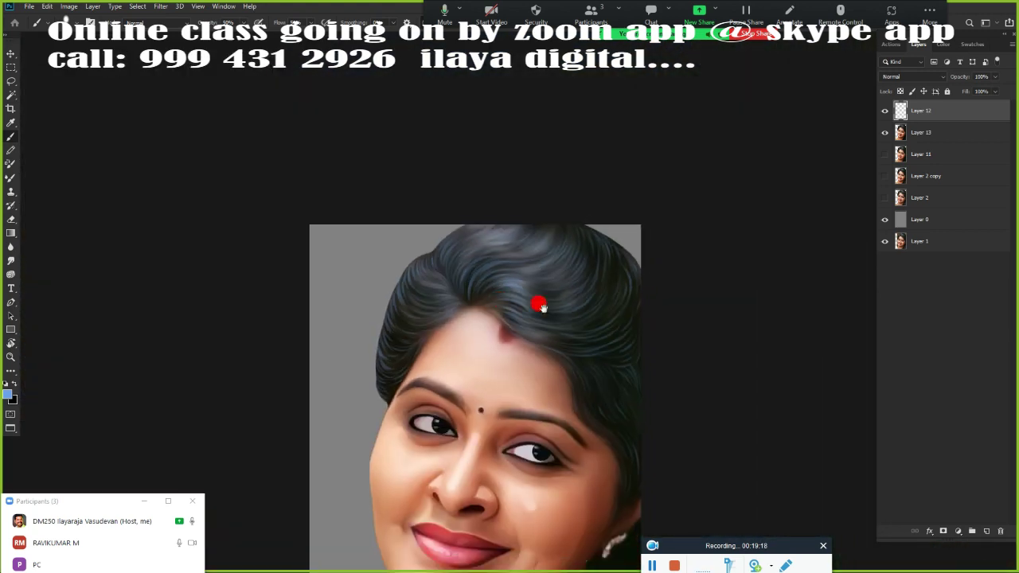
scroll(570, 317, "down", 3)
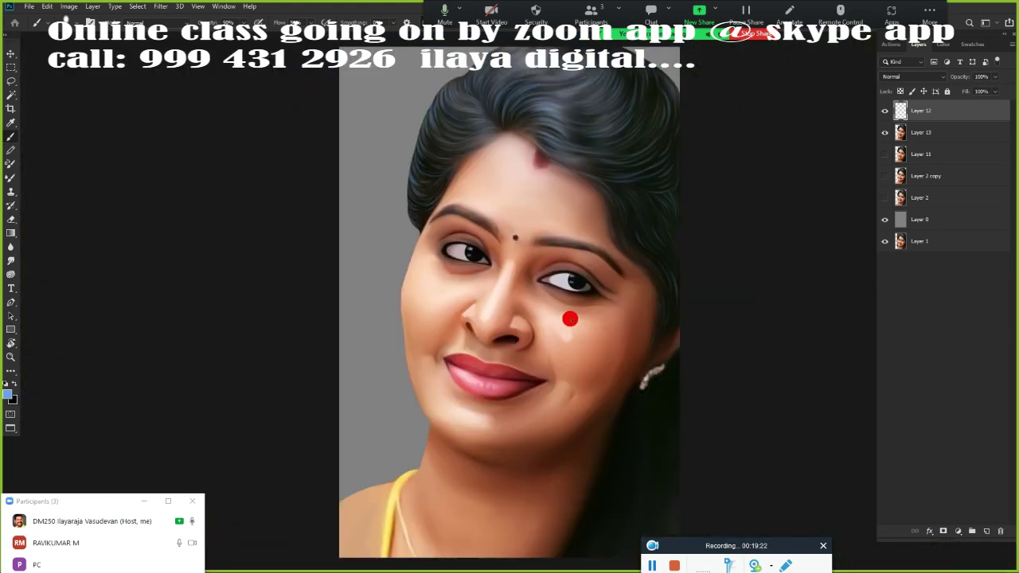
scroll(582, 178, "up", 1)
left_click(907, 132)
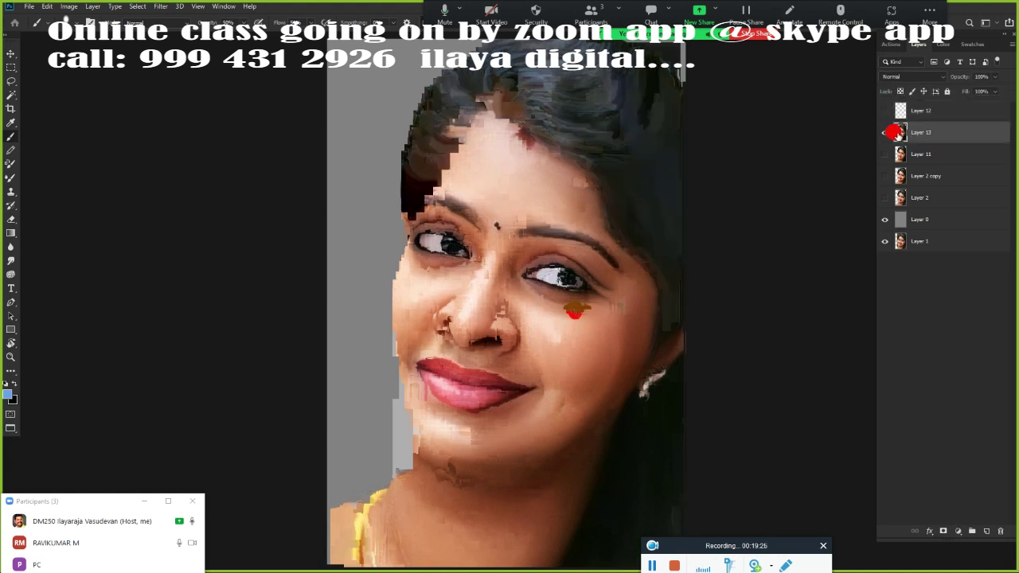
left_click(885, 154)
left_click(884, 154)
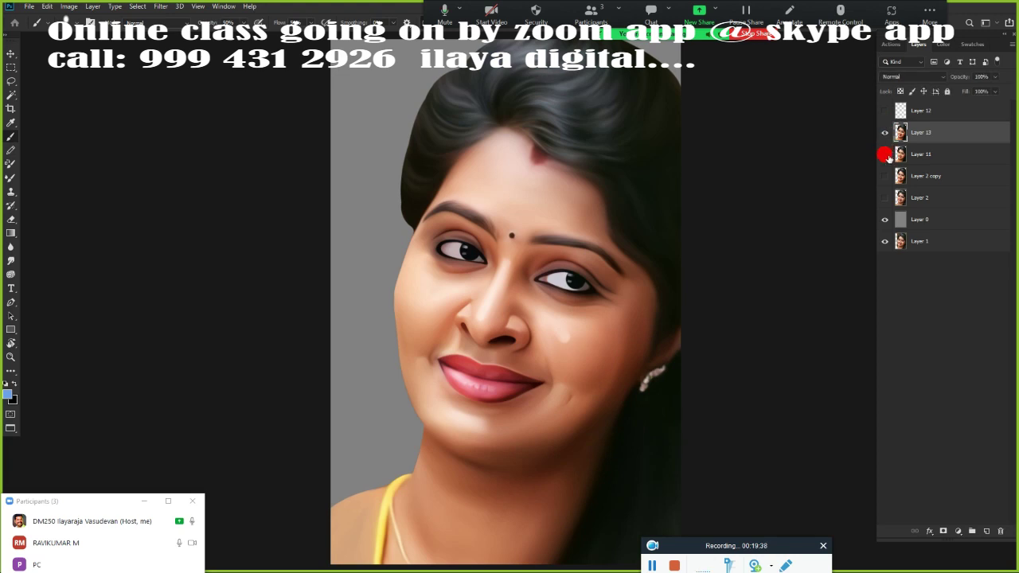
- Compare layer versions, keep Layer 11 and Layer 13 visible, and hide Layer 2 copy and Layer 2
left_click_drag(884, 134, 882, 195)
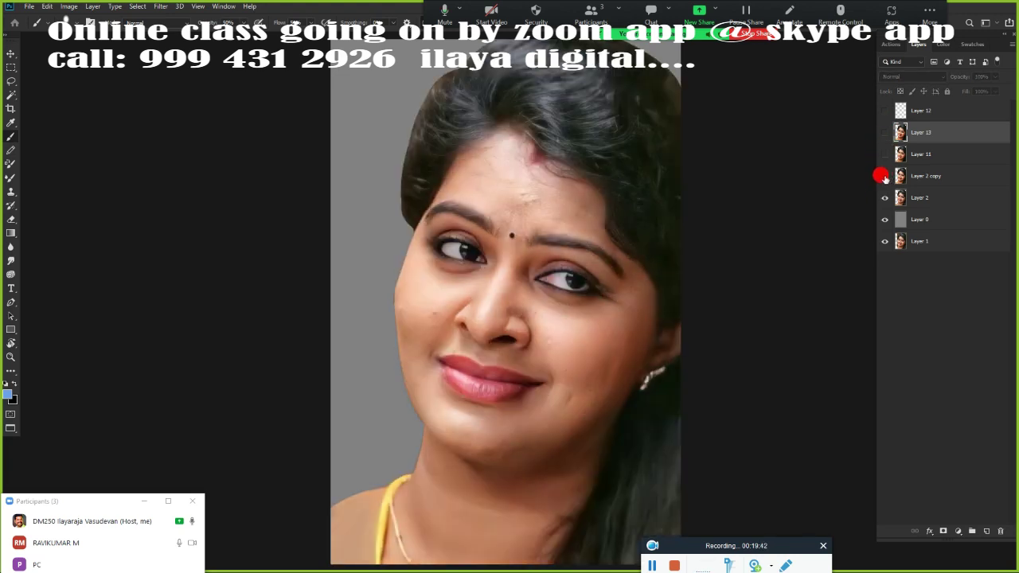
left_click(885, 176)
left_click(884, 176)
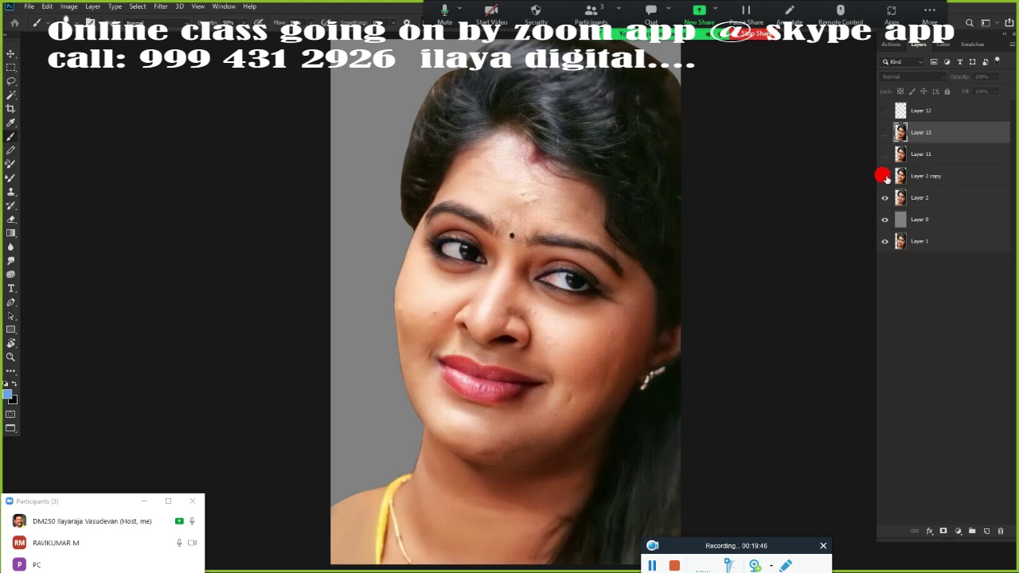
left_click(885, 155)
left_click_drag(885, 176, 882, 199)
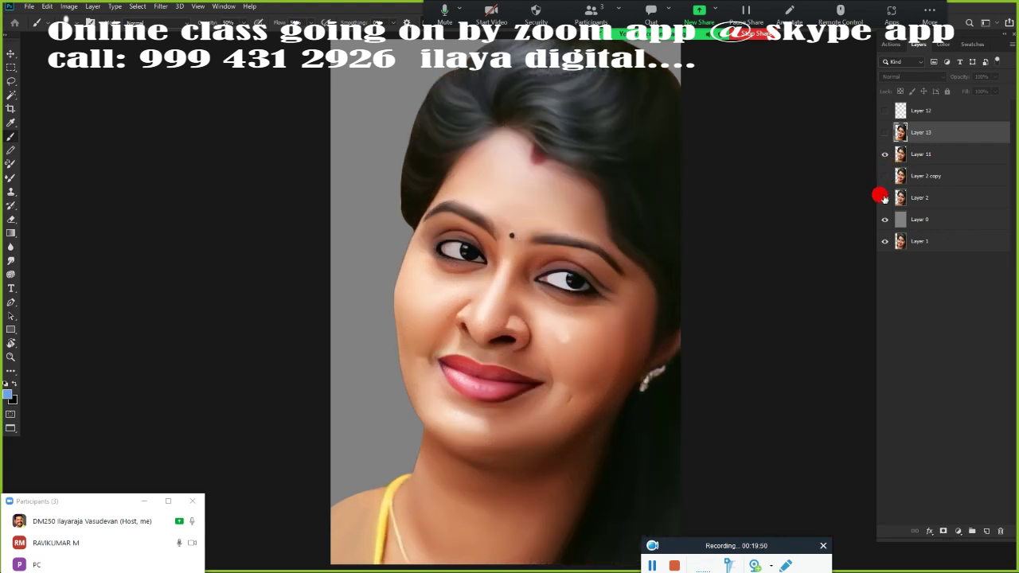
left_click(884, 133)
left_click(884, 133)
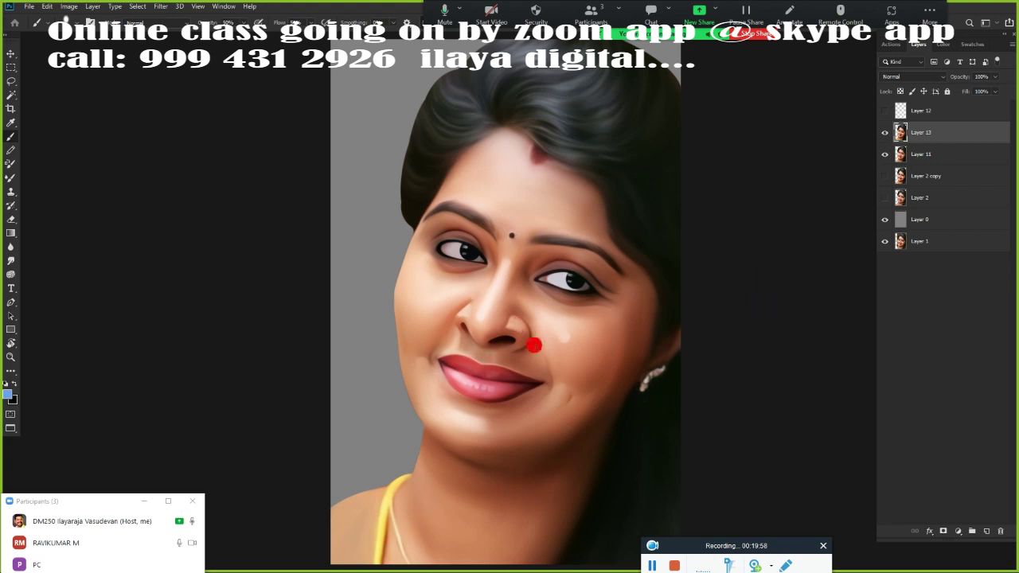
scroll(533, 344, "up", 2)
scroll(569, 295, "right", 2)
scroll(610, 285, "down", 1)
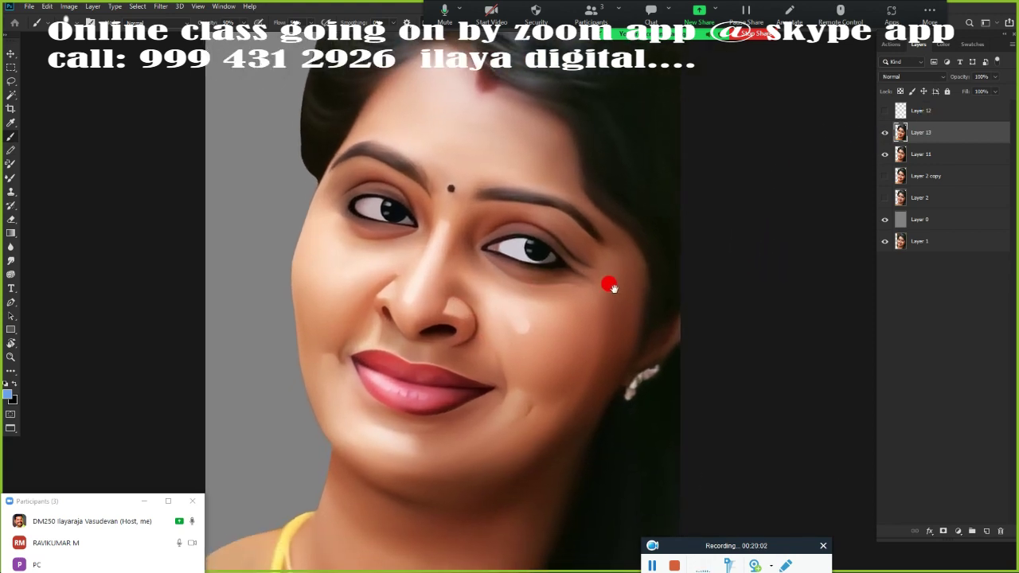
left_click_drag(611, 287, 602, 328)
- Raise the portrait's saturation in Hue/Saturation
key("ctrl+u")
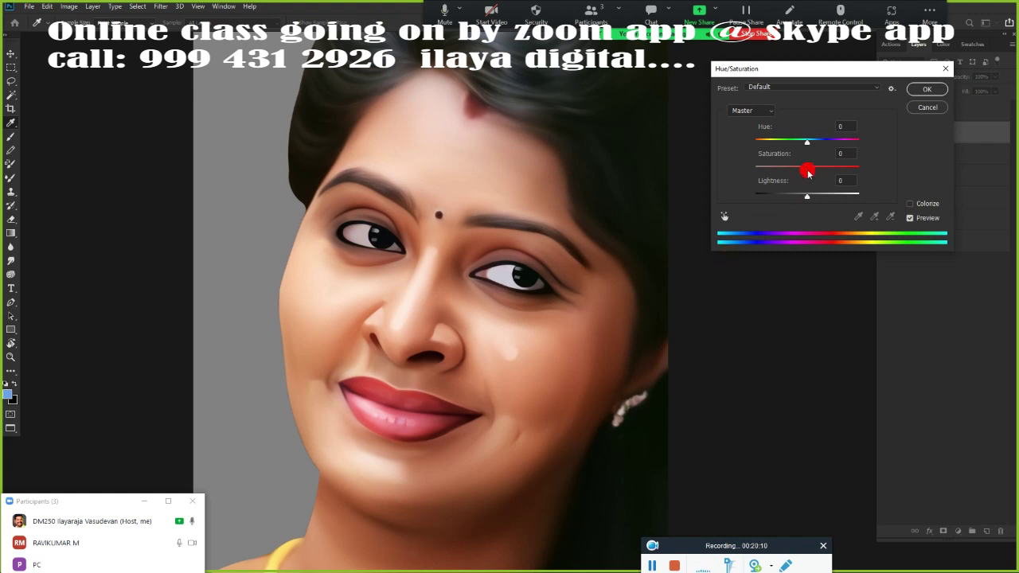
left_click_drag(808, 170, 820, 173)
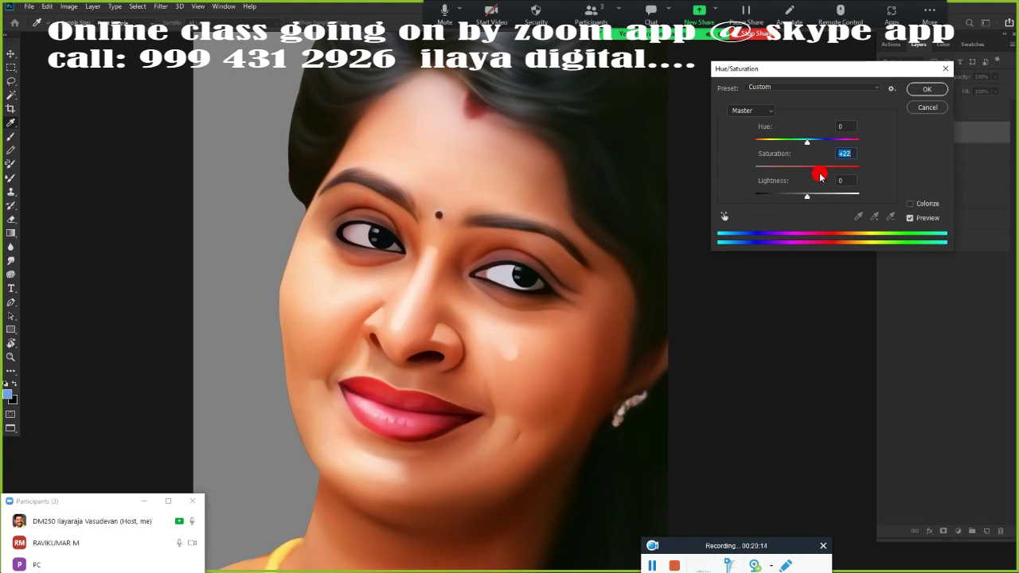
left_click(495, 347)
left_click_drag(830, 173, 824, 175)
left_click(927, 89)
- Adjust Color Balance sliders for midtones, highlights and shadows
key("ctrl+b")
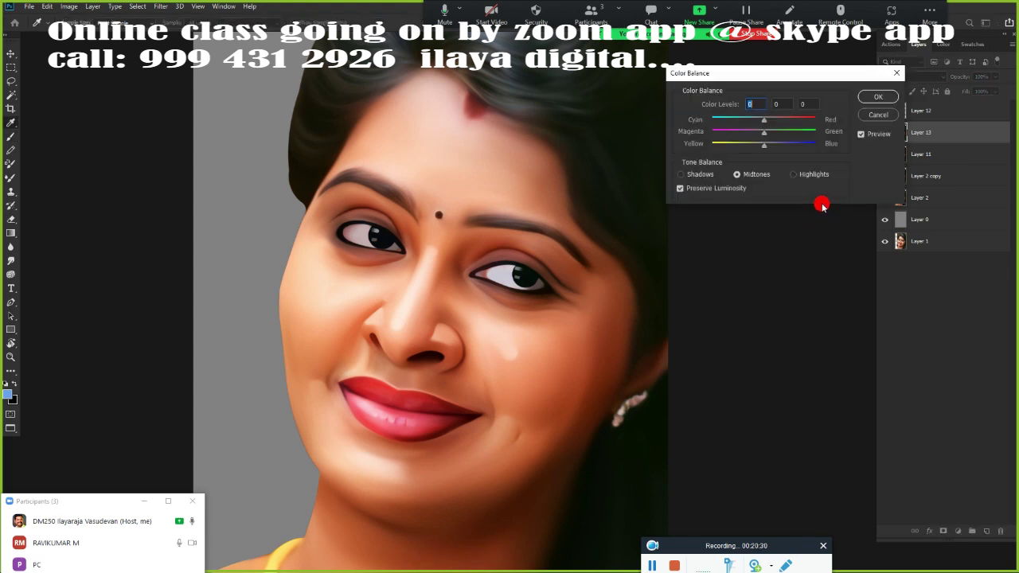
left_click(758, 147)
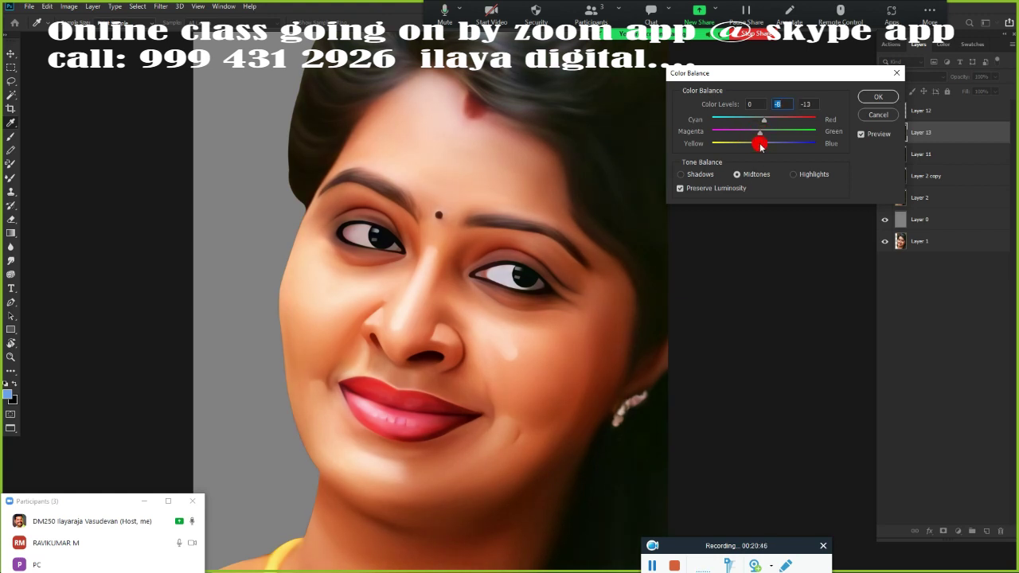
left_click(794, 177)
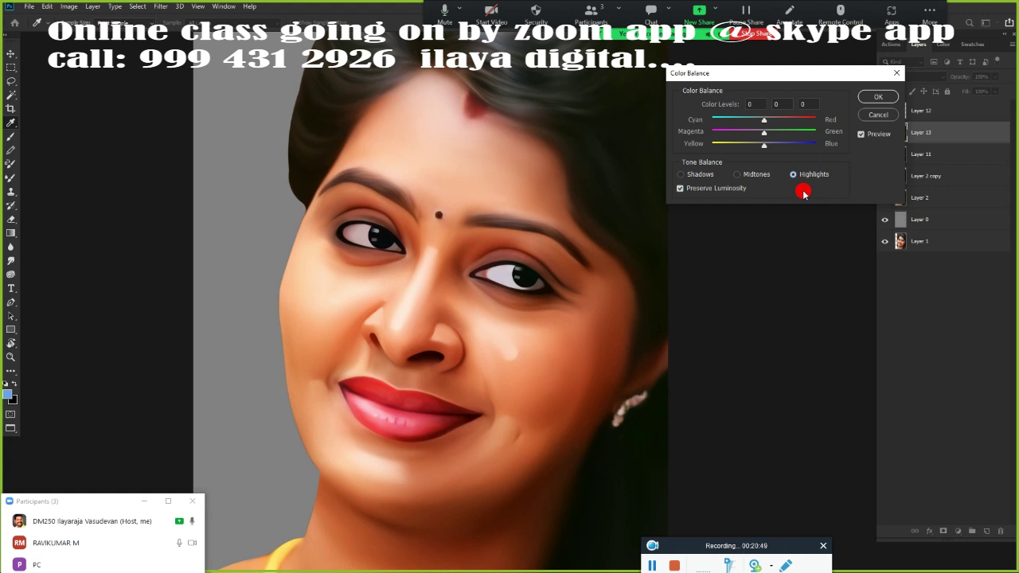
left_click(766, 149)
left_click(701, 175)
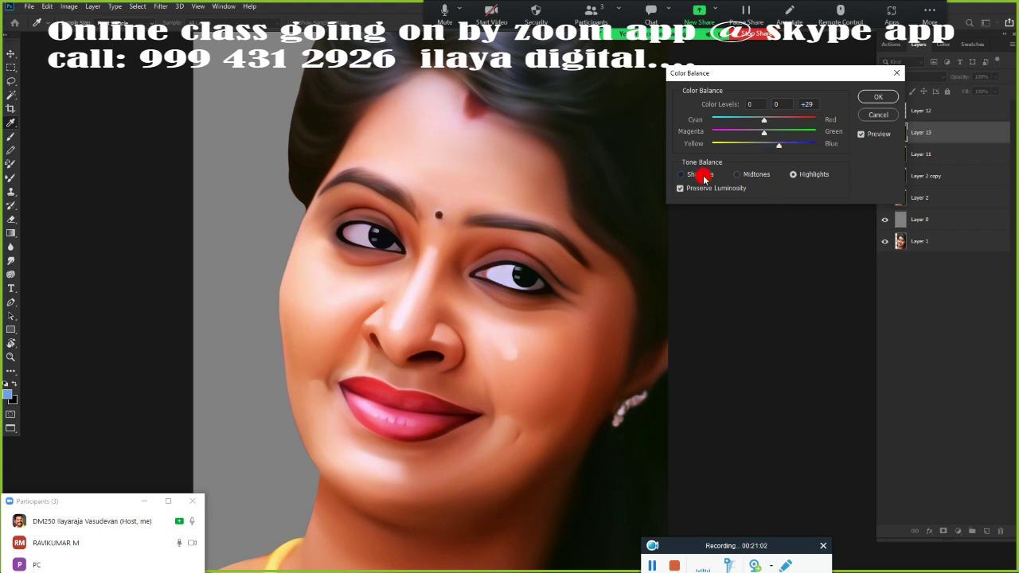
left_click(760, 145)
left_click(764, 127)
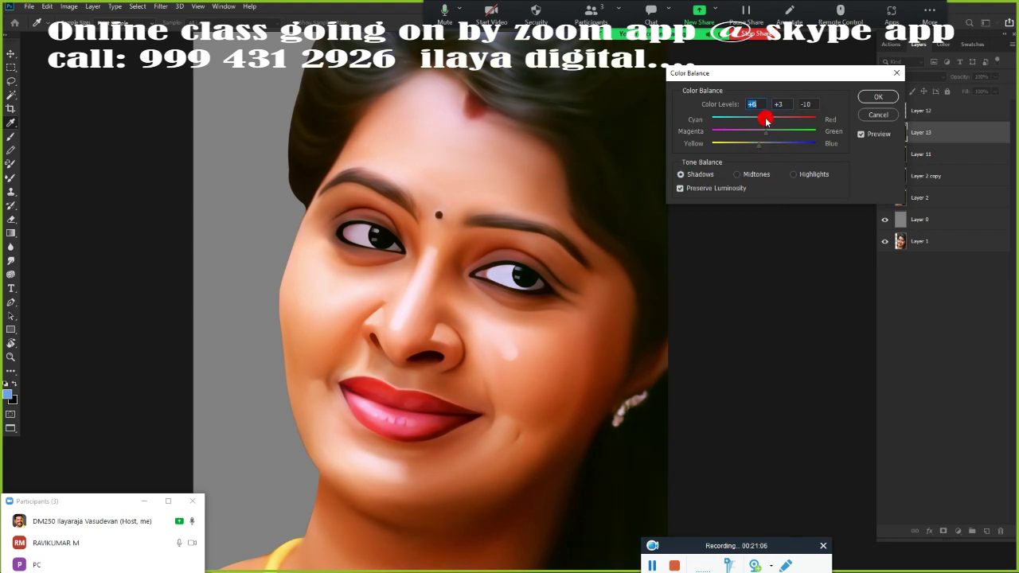
left_click(873, 97)
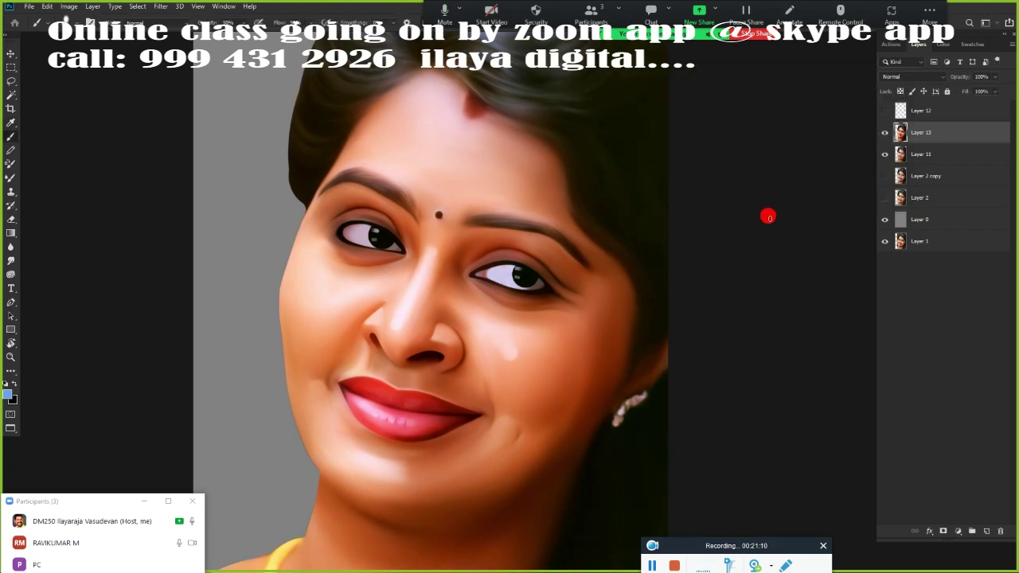
- In Curves, move the RGB black and white inputs inward and pull the Blue channel white slider left
key("ctrl+m")
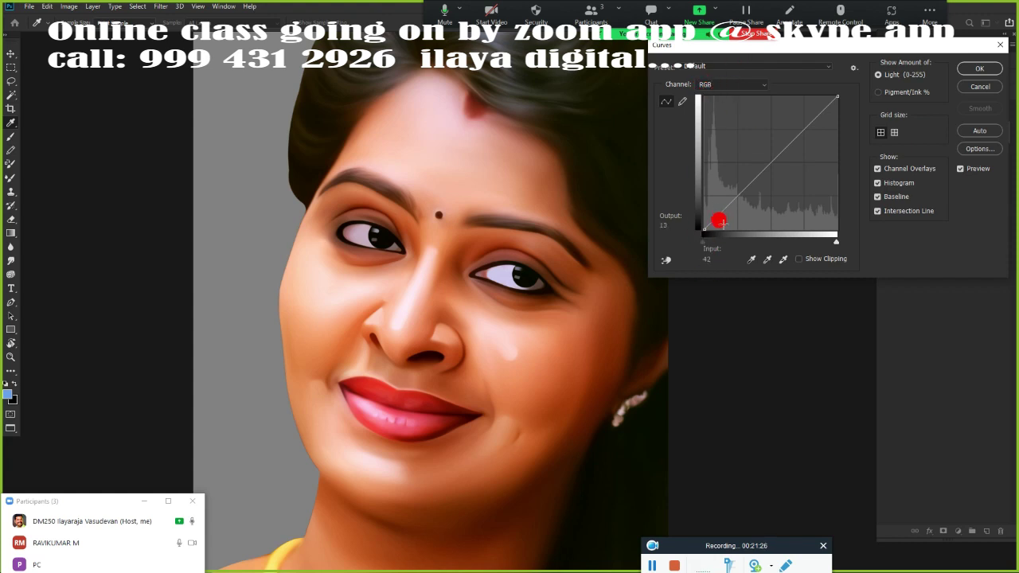
left_click_drag(704, 243, 726, 243)
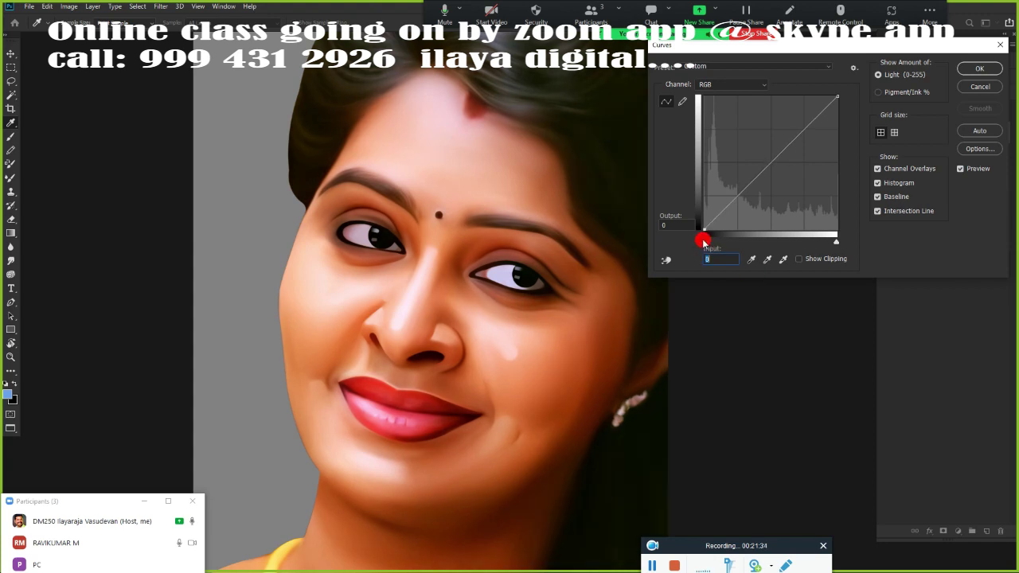
left_click_drag(836, 242, 833, 245)
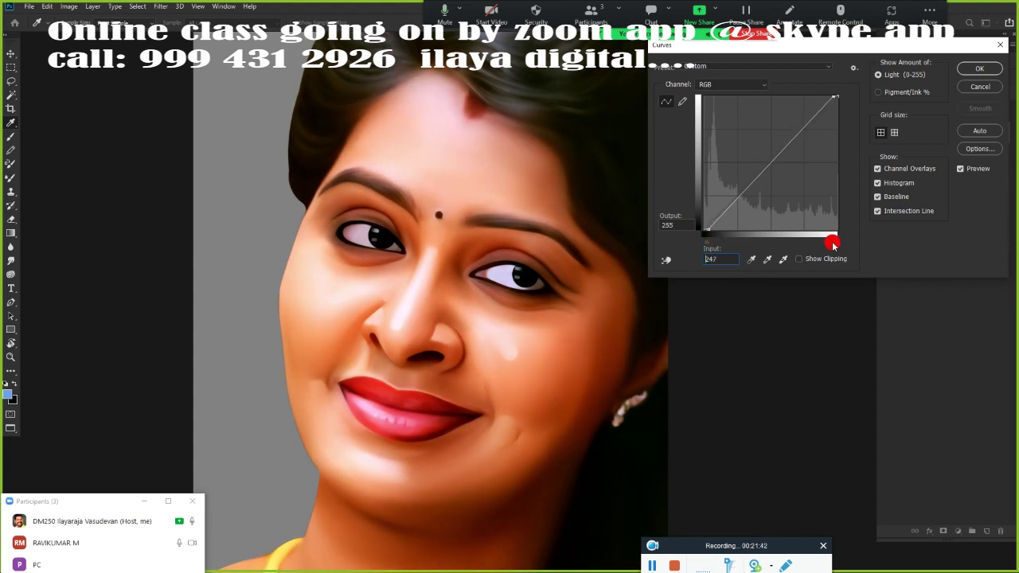
left_click(724, 84)
left_click(712, 119)
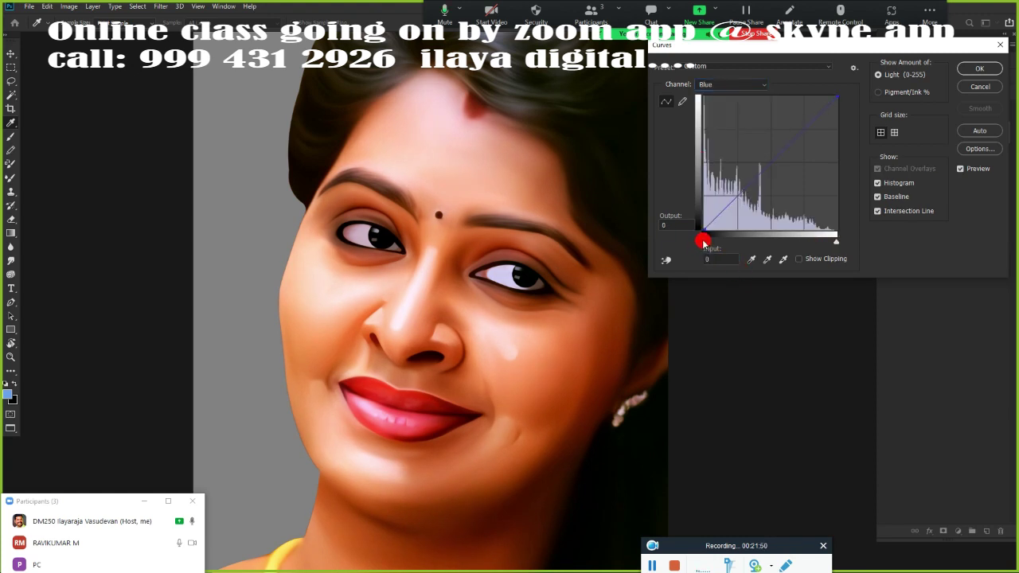
left_click_drag(703, 241, 692, 251)
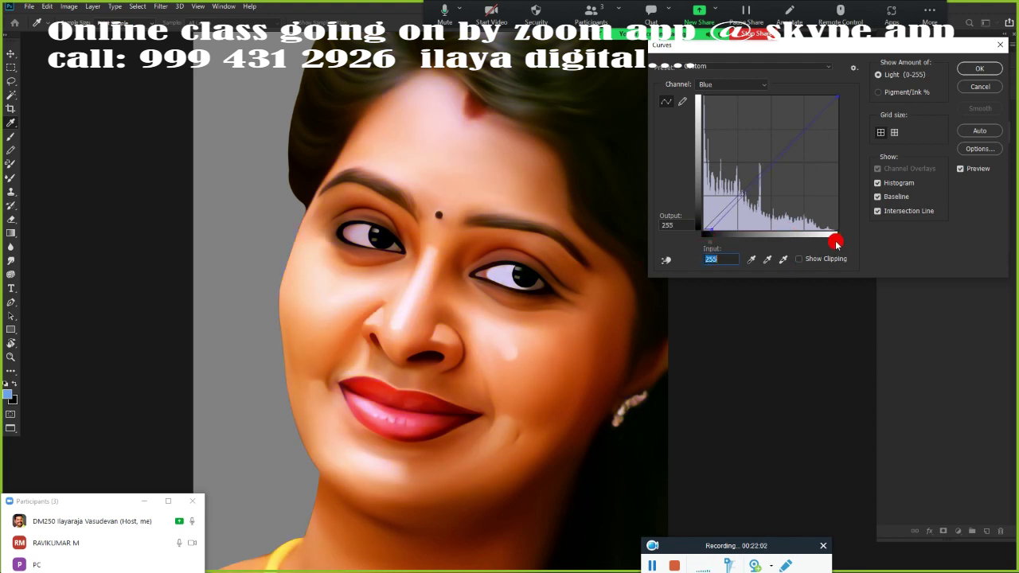
left_click_drag(836, 244, 824, 243)
- Apply the curves, compare Layer 13, and select the highlights via Color Range
left_click(970, 70)
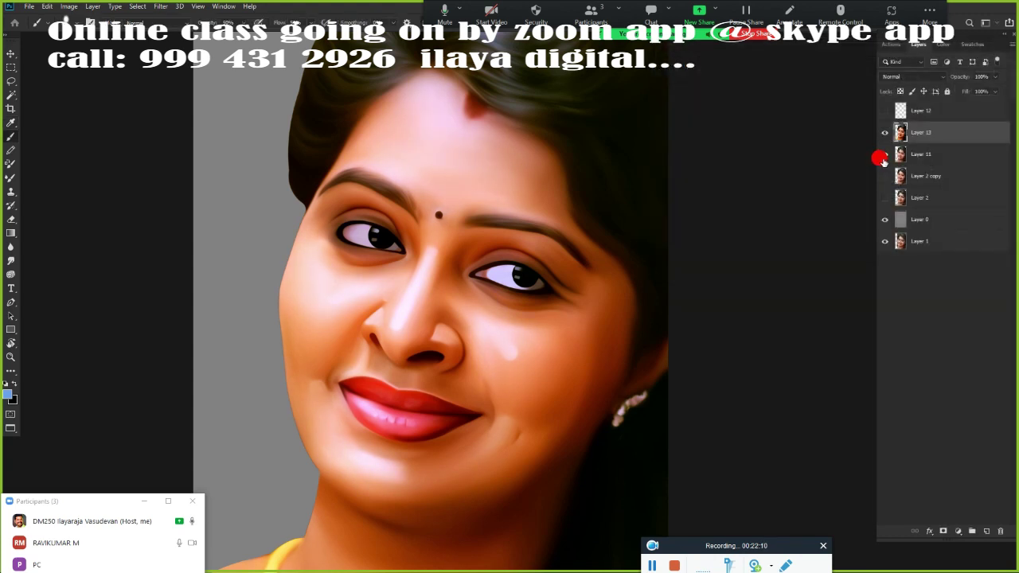
left_click(885, 134)
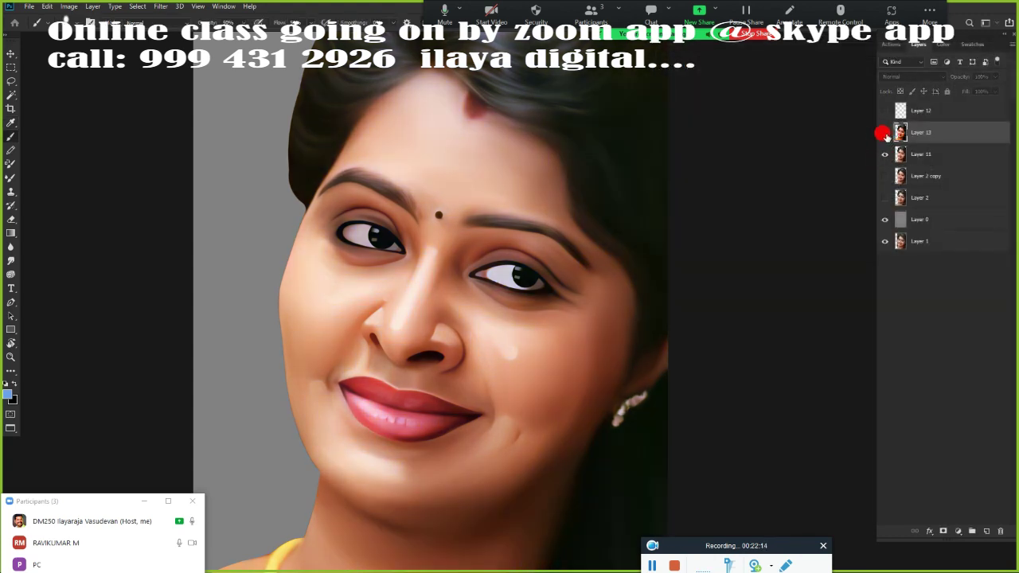
left_click(884, 136)
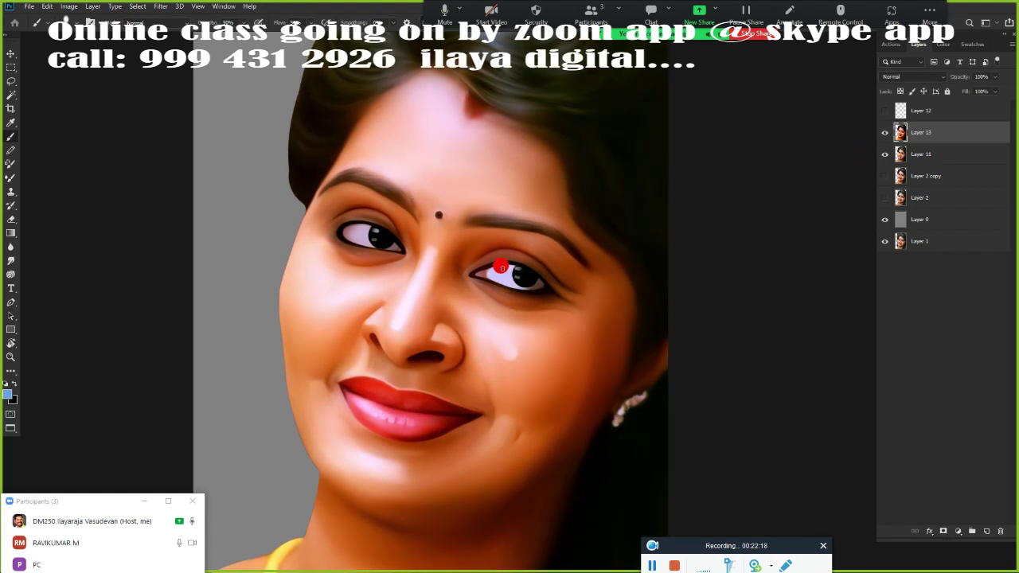
left_click(138, 7)
left_click(166, 107)
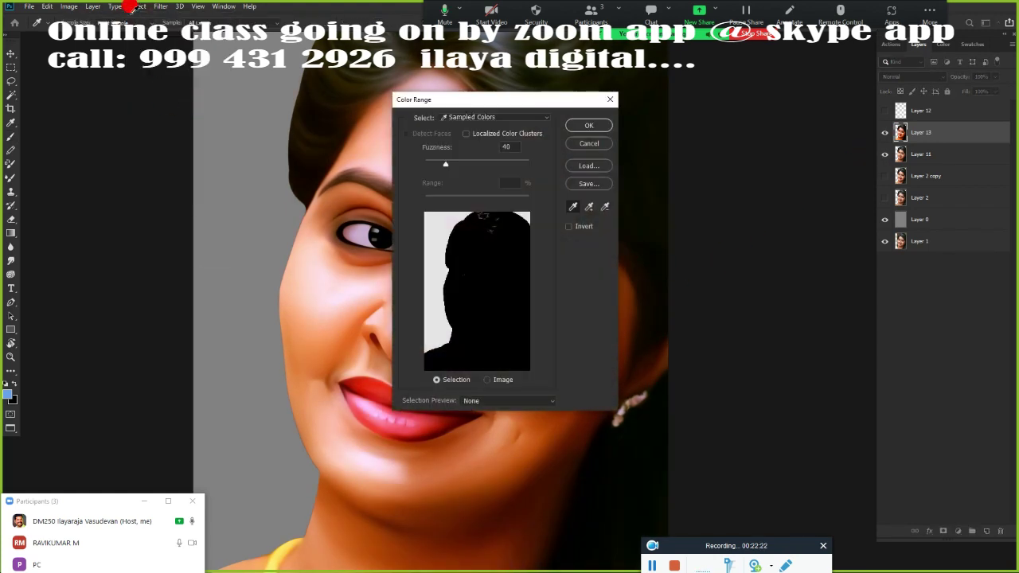
left_click(528, 119)
left_click(487, 215)
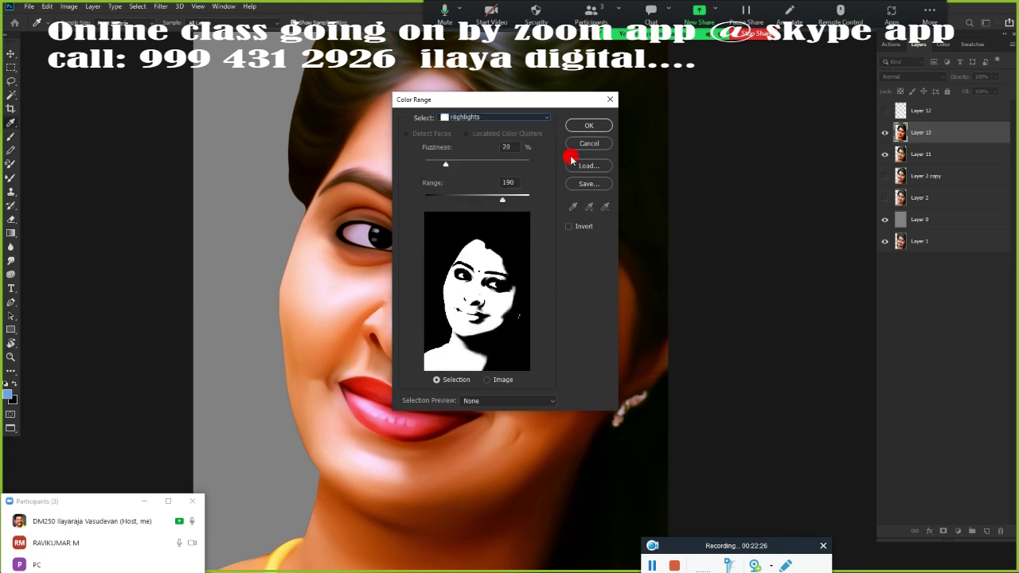
left_click(586, 125)
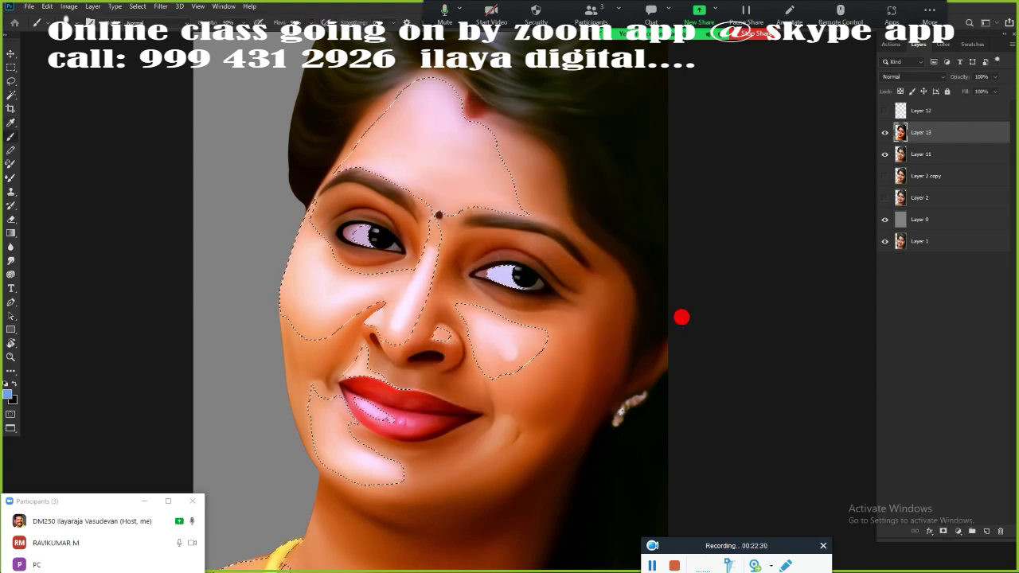
- Shift the selected highlights +23 toward blue in Color Balance, then deselect
key("ctrl+b")
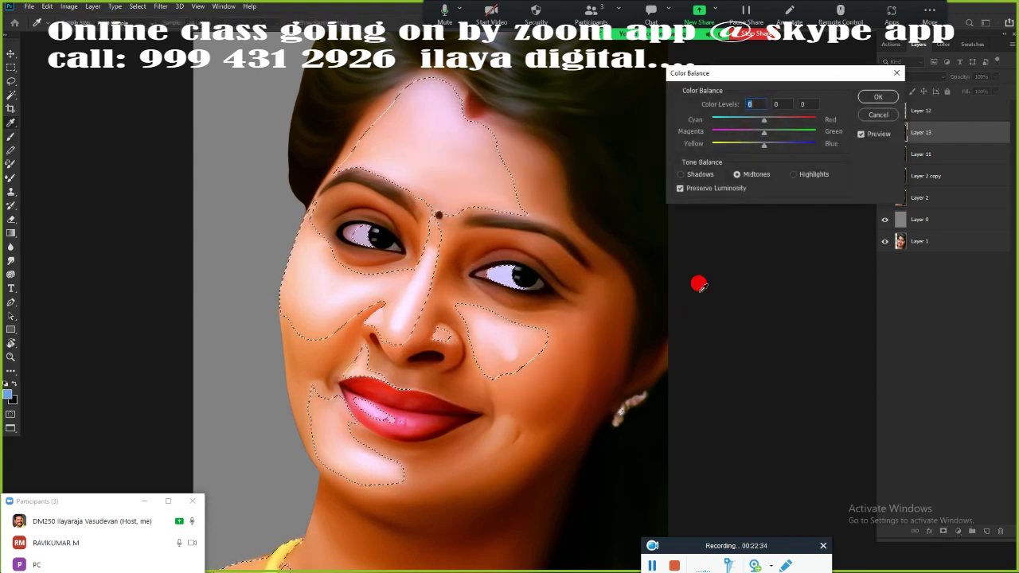
left_click(797, 175)
left_click_drag(765, 143, 777, 145)
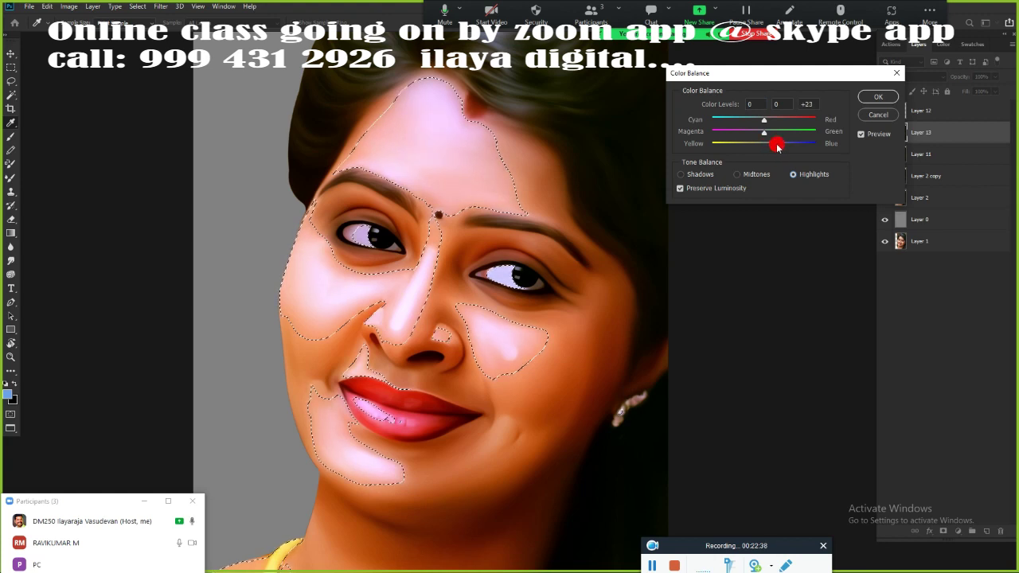
left_click(877, 97)
key("ctrl+d")
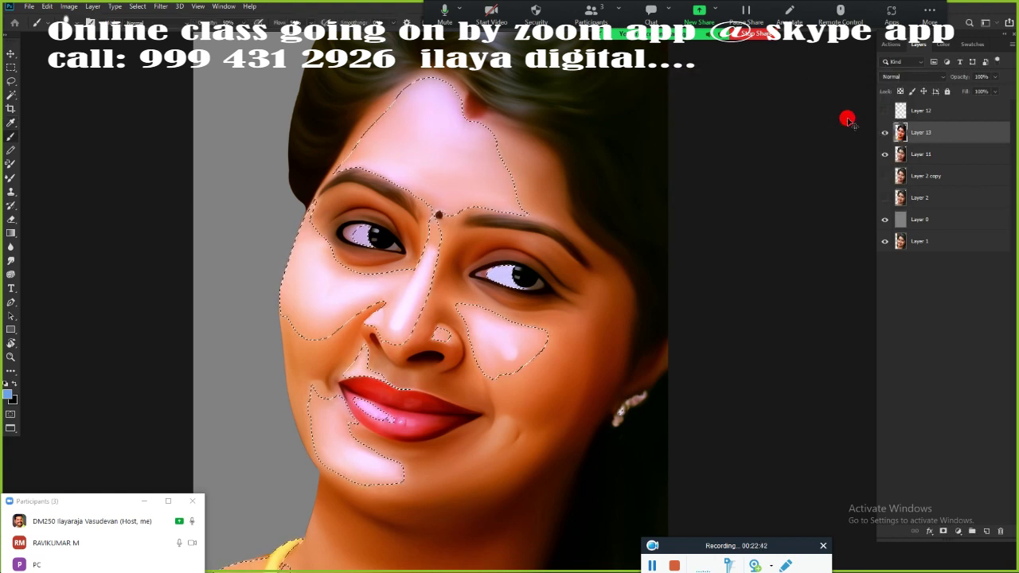
left_click(885, 132)
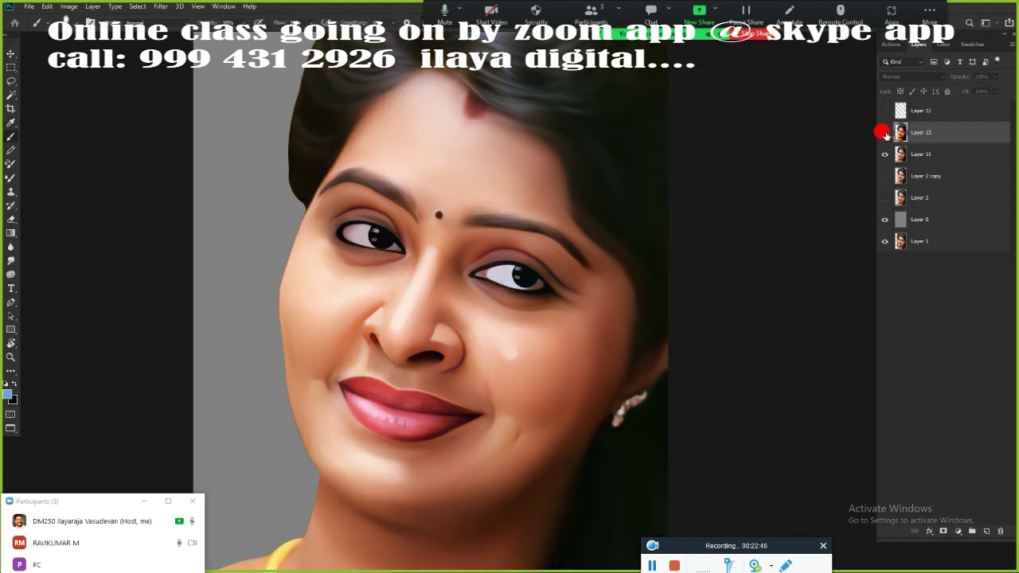
left_click(884, 132)
- Zoom to the lips and draw a lasso selection around them
scroll(703, 256, "down", 5)
scroll(585, 348, "up", 6)
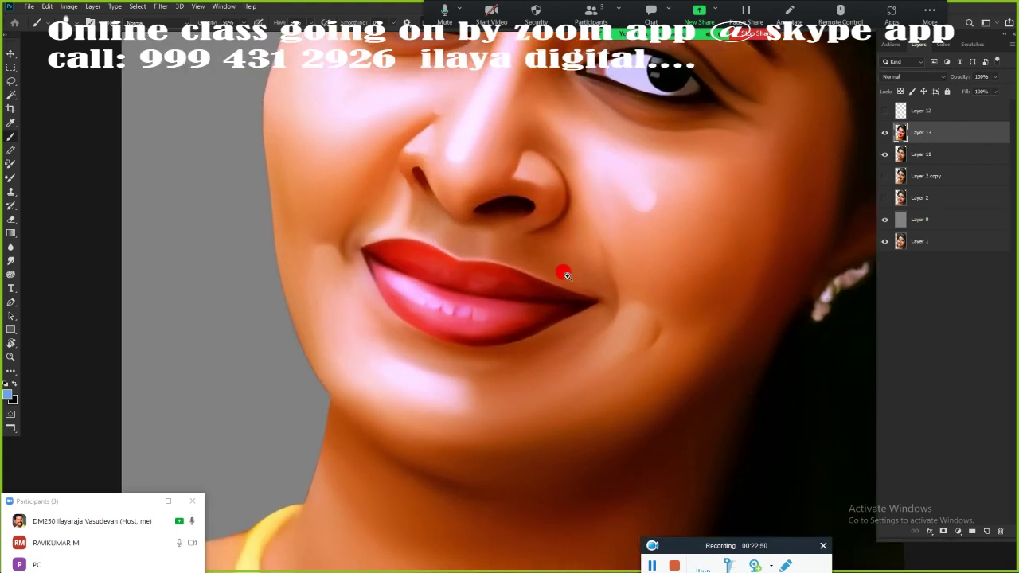
scroll(540, 282, "down", 2)
scroll(540, 283, "down", 1)
scroll(549, 290, "up", 2)
scroll(561, 298, "up", 2)
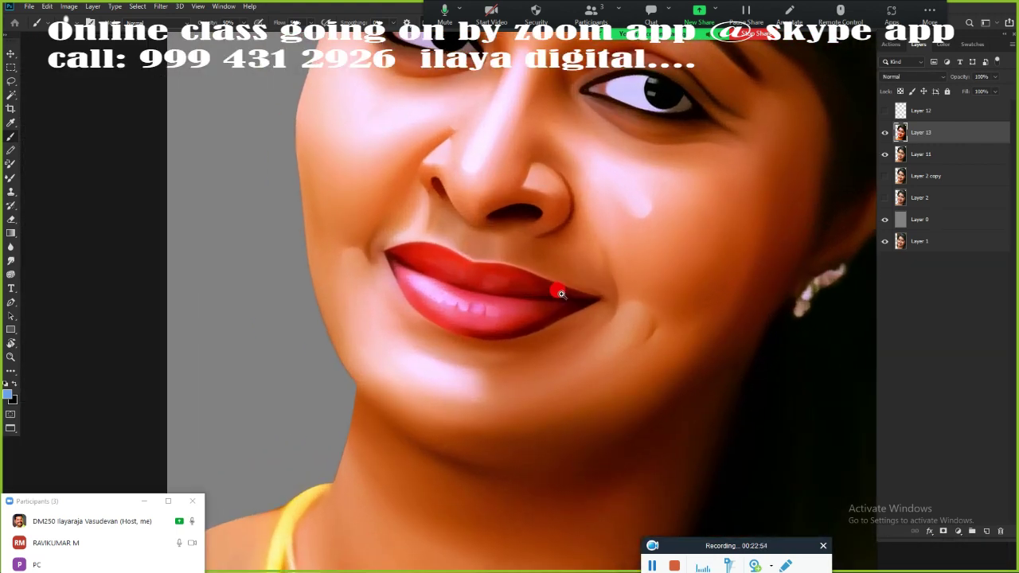
key("l")
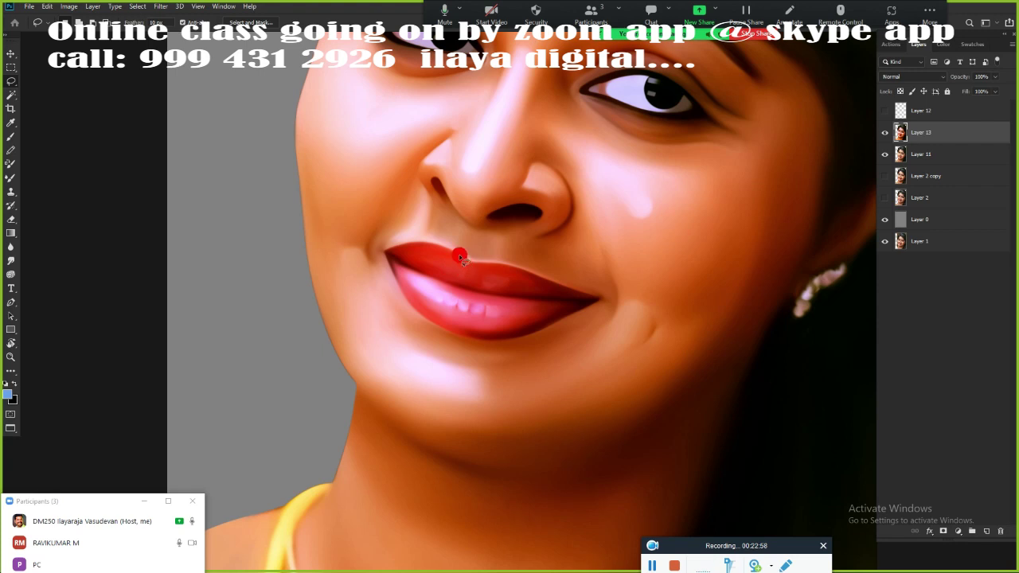
left_click_drag(409, 305, 510, 340)
left_click_drag(587, 297, 589, 300)
- Feather the lip selection 100 px, copy it to a new layer, and fit to screen
key("shift+F6")
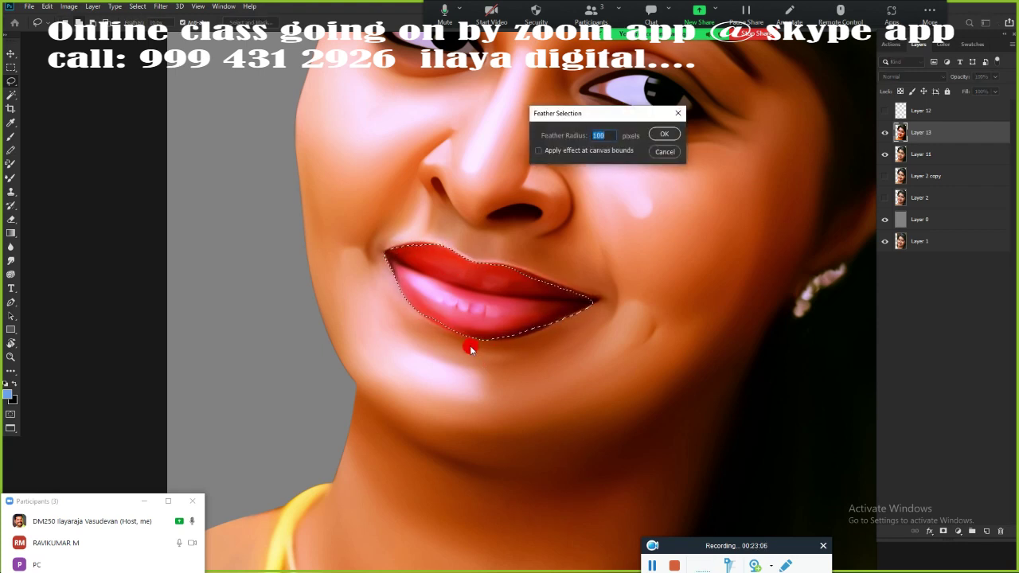
type("10")
key("Return")
key("ctrl+j")
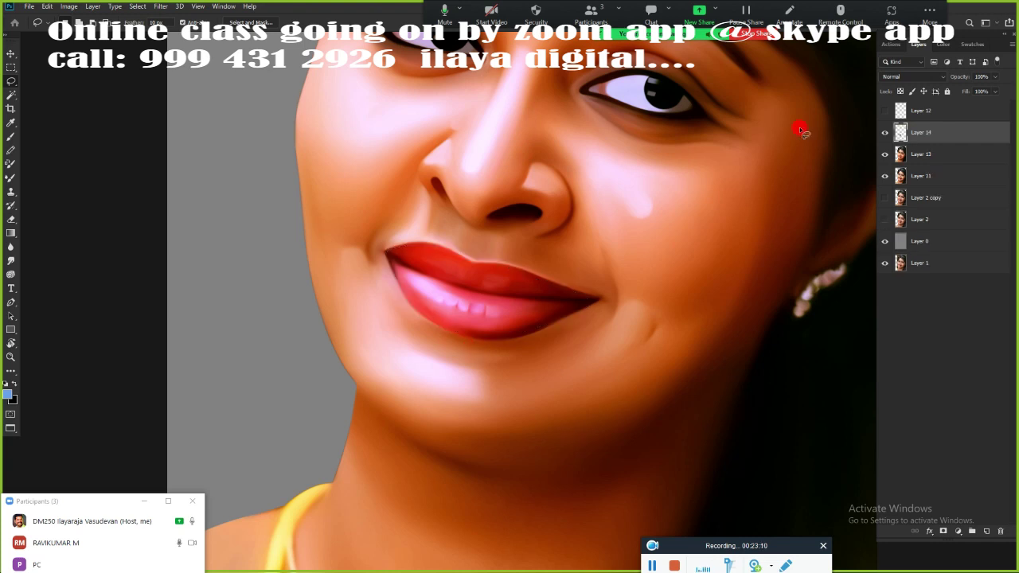
key("ctrl+0")
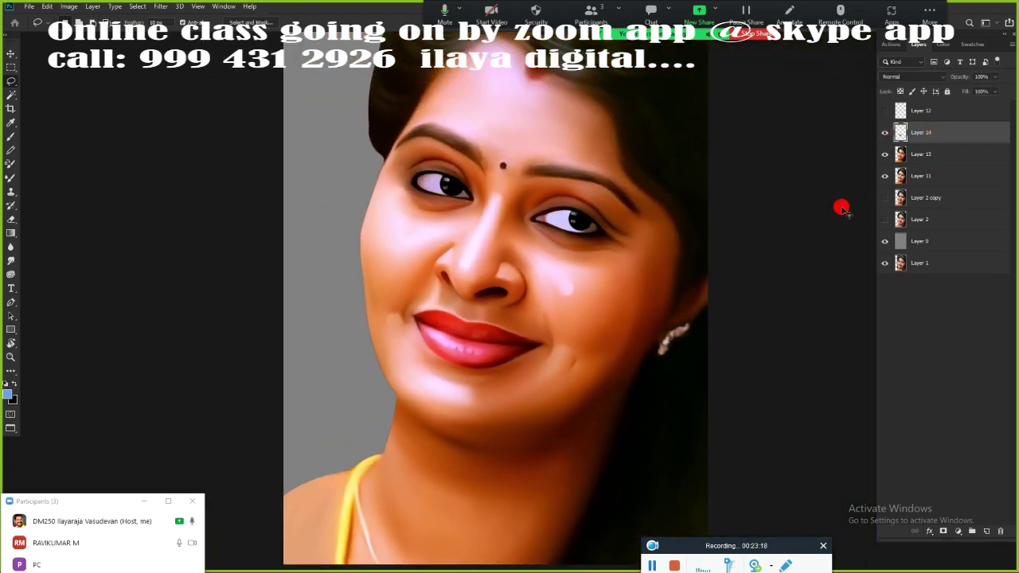
- Cancel a Curves attempt and raise the lips' saturation to +29
key("ctrl+m")
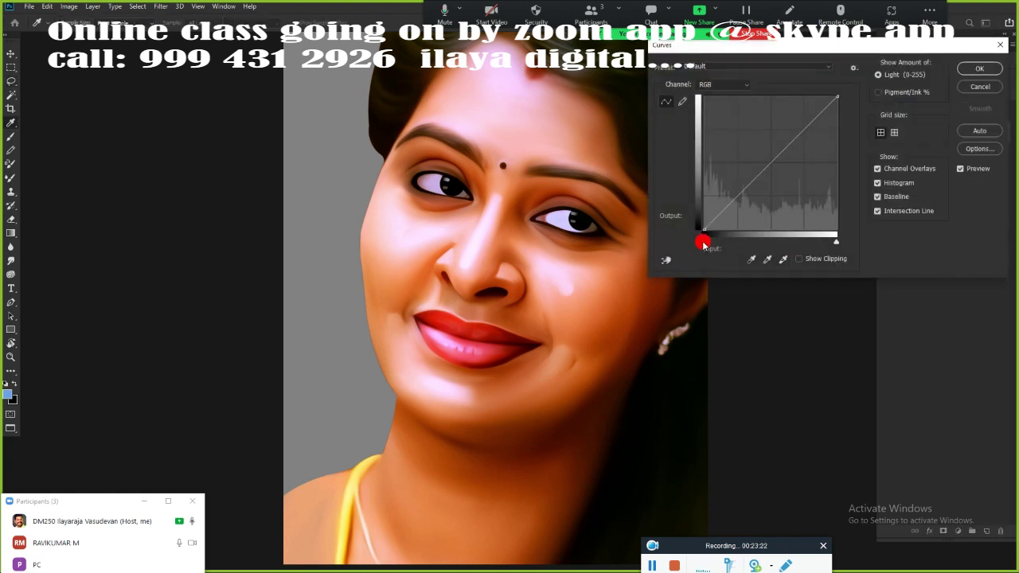
left_click_drag(701, 237, 708, 237)
left_click(981, 86)
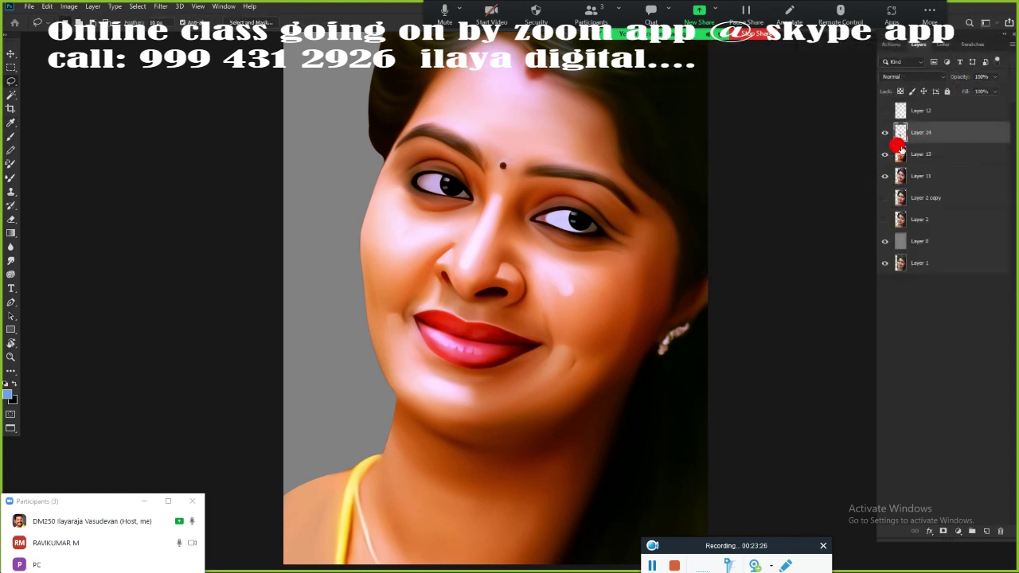
key("ctrl+u")
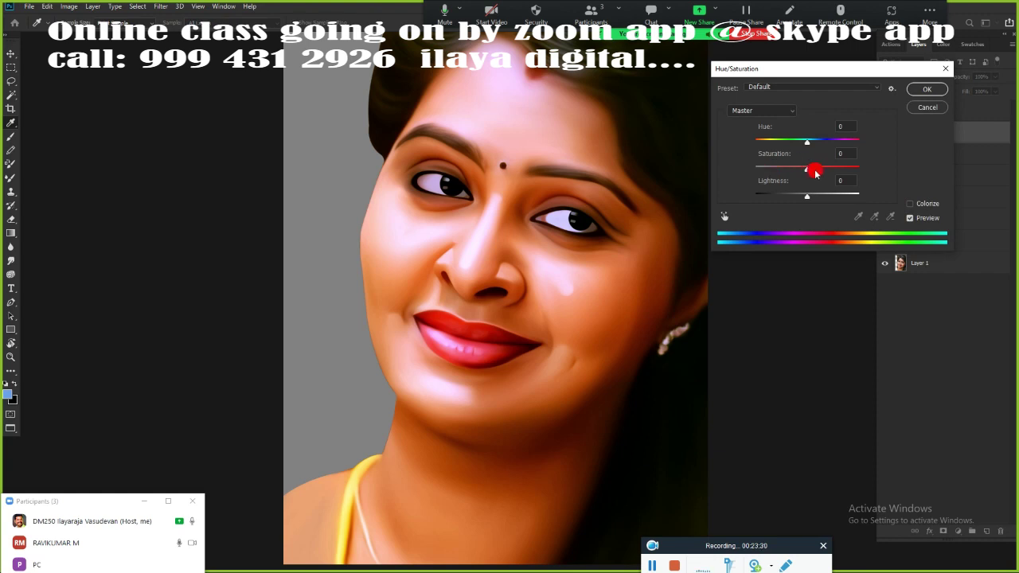
left_click_drag(808, 171, 821, 173)
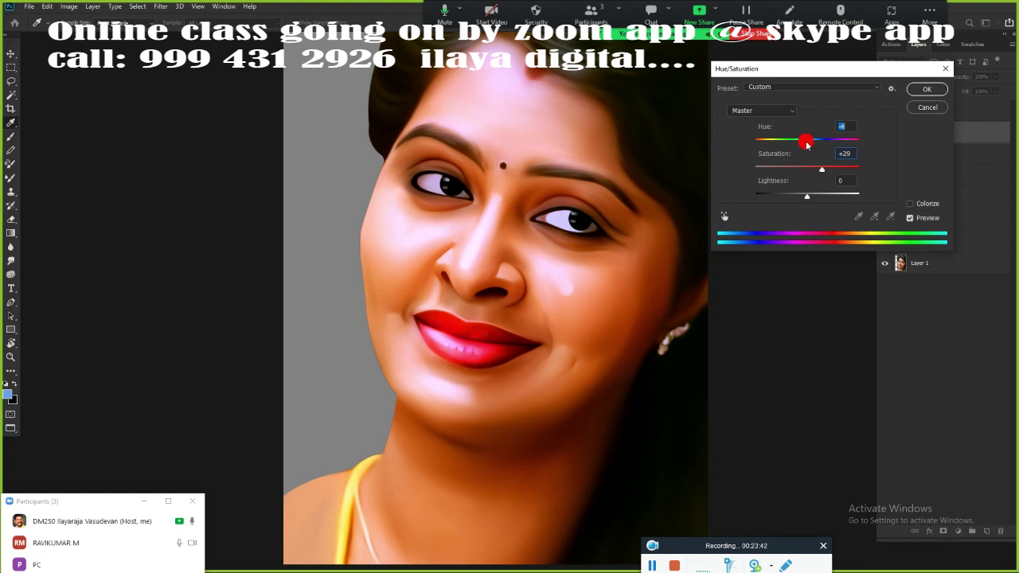
left_click(914, 90)
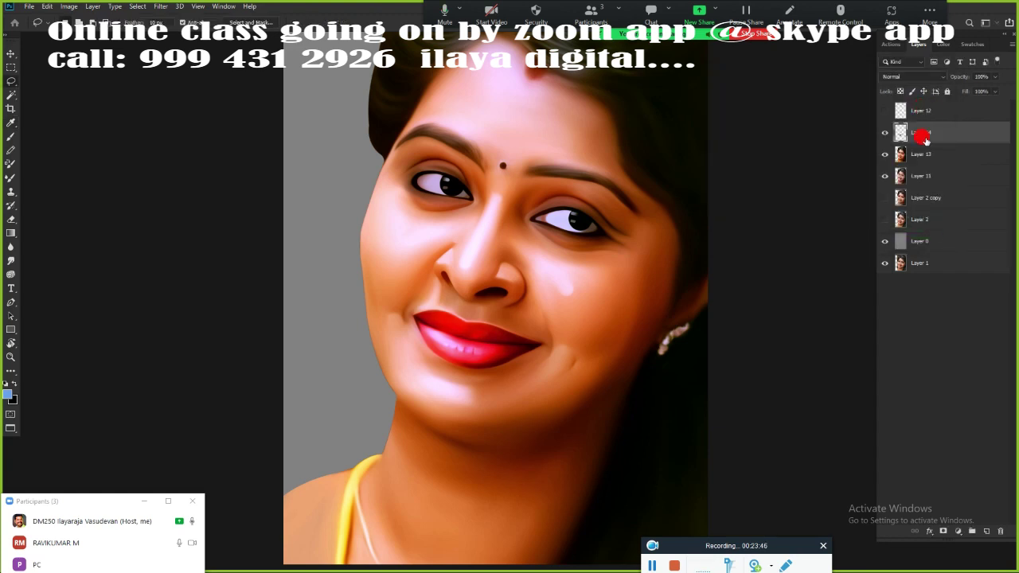
- Lower the lip layer's Fill and merge it down into the face layer
left_click(885, 132)
left_click(885, 132)
left_click(886, 132)
left_click_drag(994, 97, 979, 109)
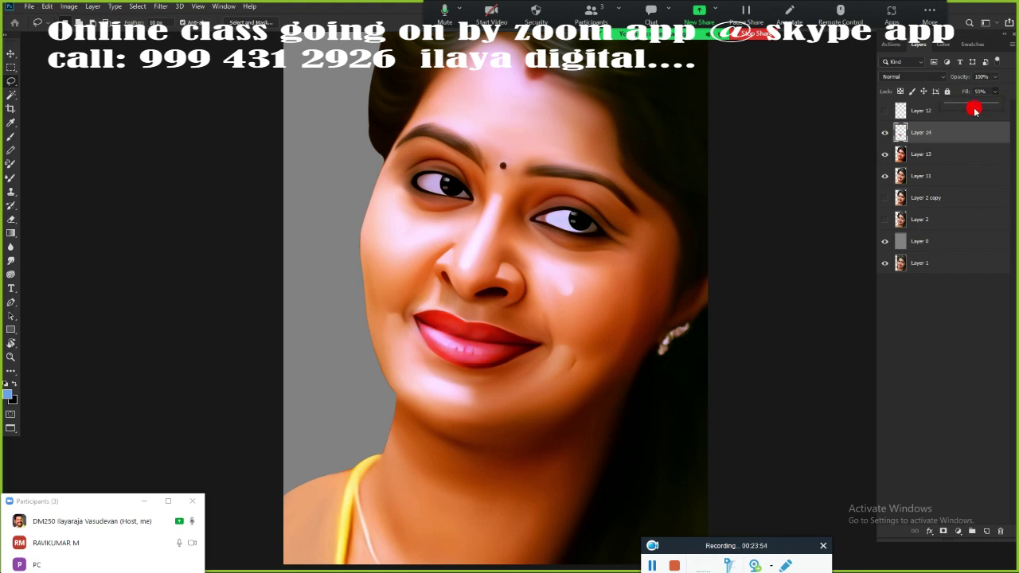
left_click_drag(996, 104, 969, 111)
left_click(927, 154, "shift")
key("ctrl+e")
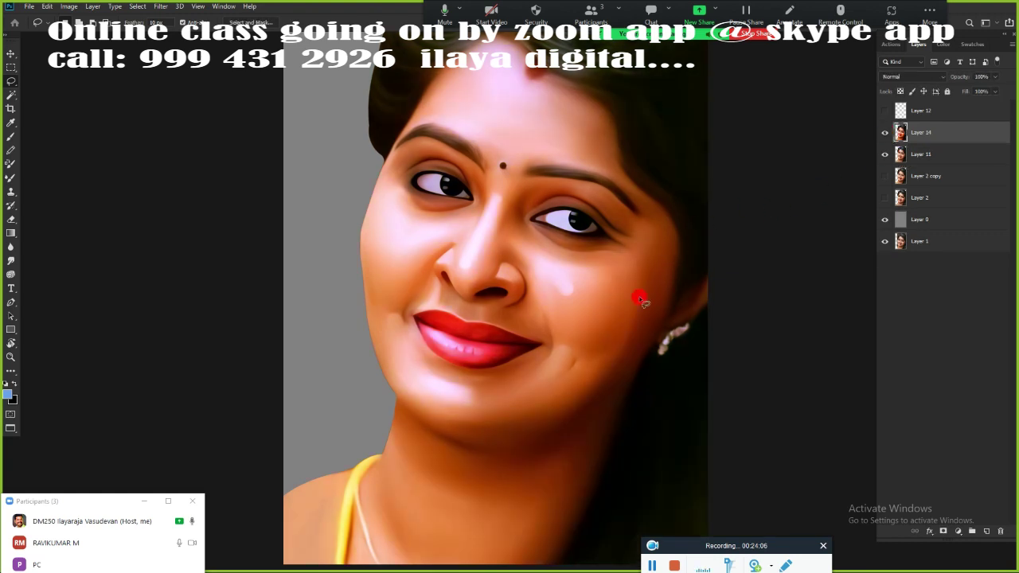
- Lasso the cheeks, nose and forehead, feather the selection, and copy it to new Layer 15
mouse_move(584, 355)
left_mouse_down()
mouse_move(486, 151)
mouse_move(382, 225)
mouse_move(450, 253)
mouse_move(547, 350)
left_mouse_up()
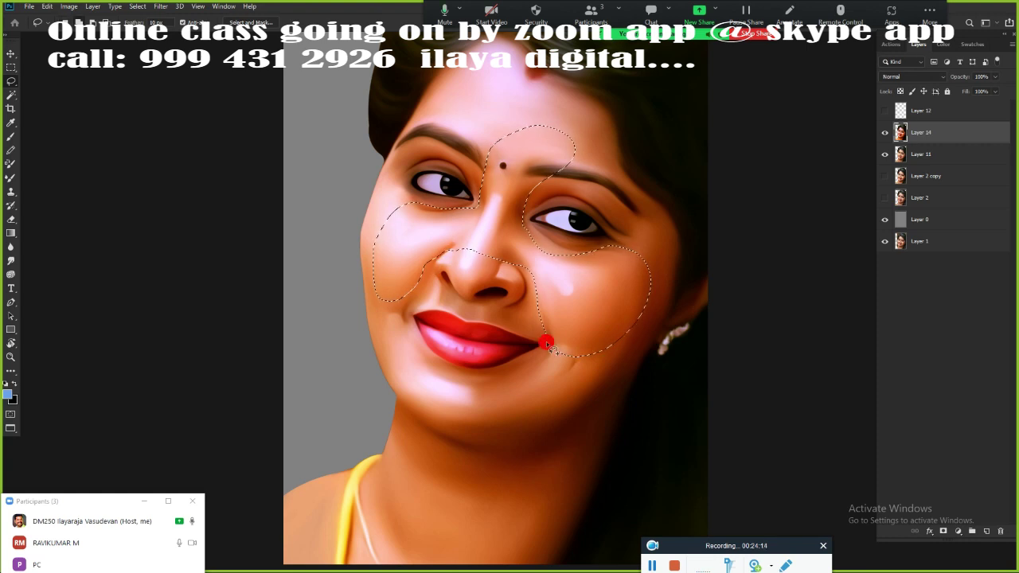
key("shift+F6")
key("Return")
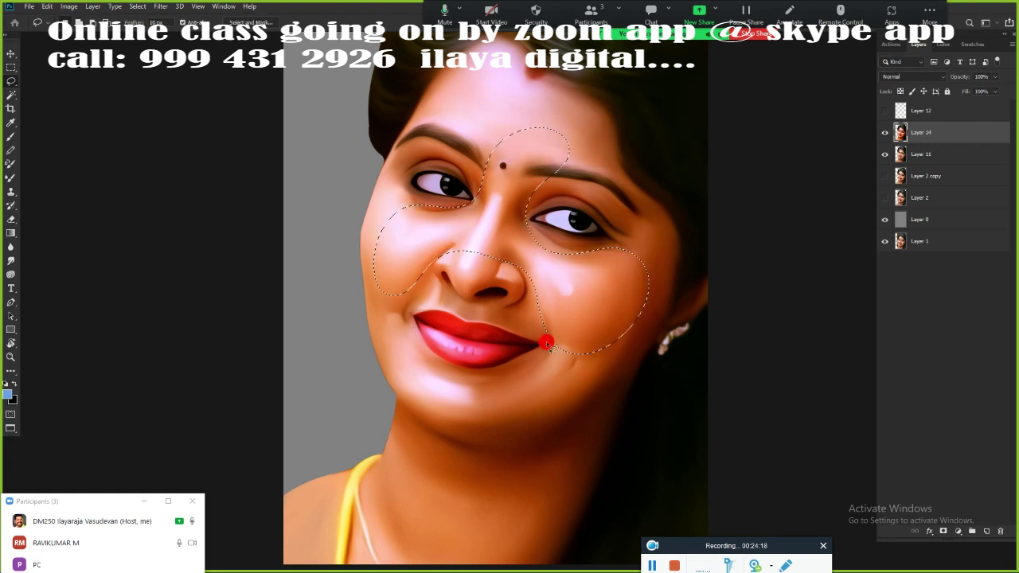
key("ctrl+j")
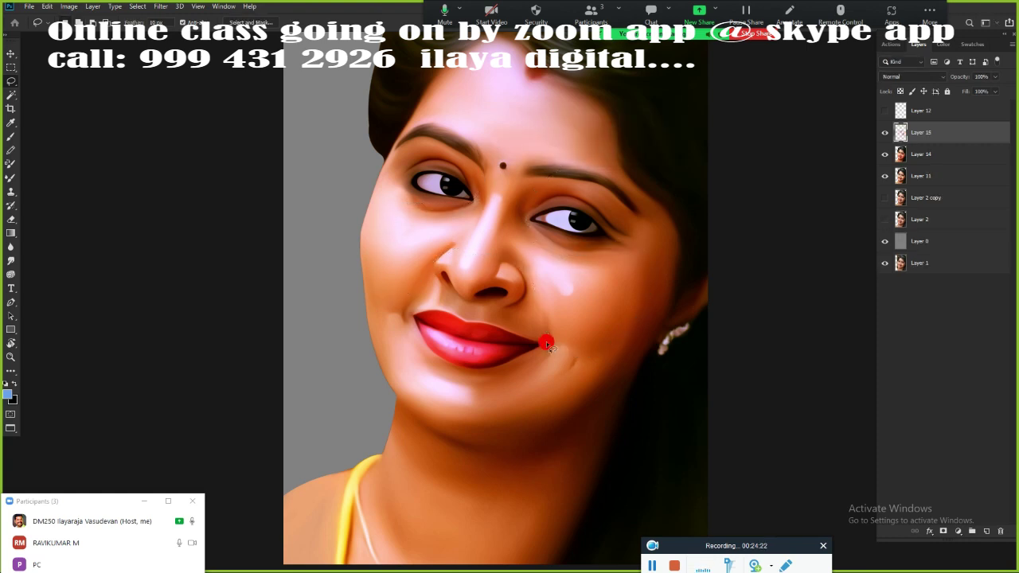
- Apply a Color Balance toward magenta in the midtones and shadows to warm the copied face area
key("ctrl+b")
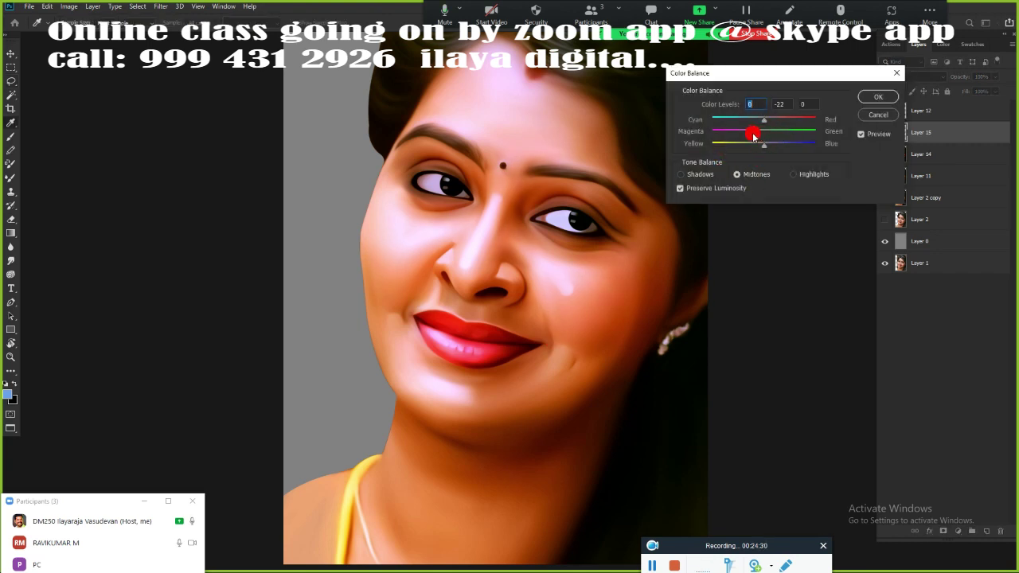
left_click(793, 175)
left_click(697, 176)
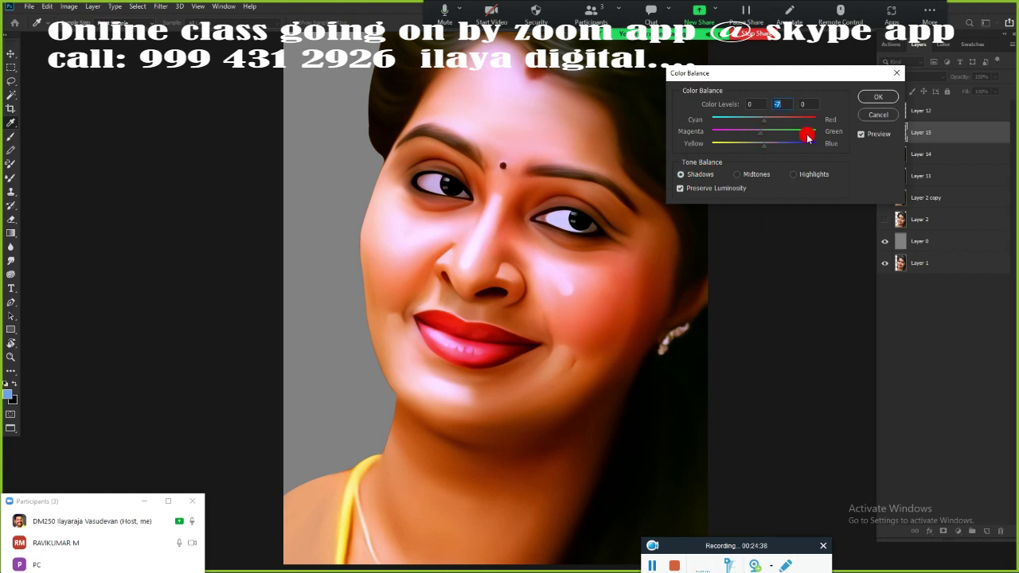
key("Return")
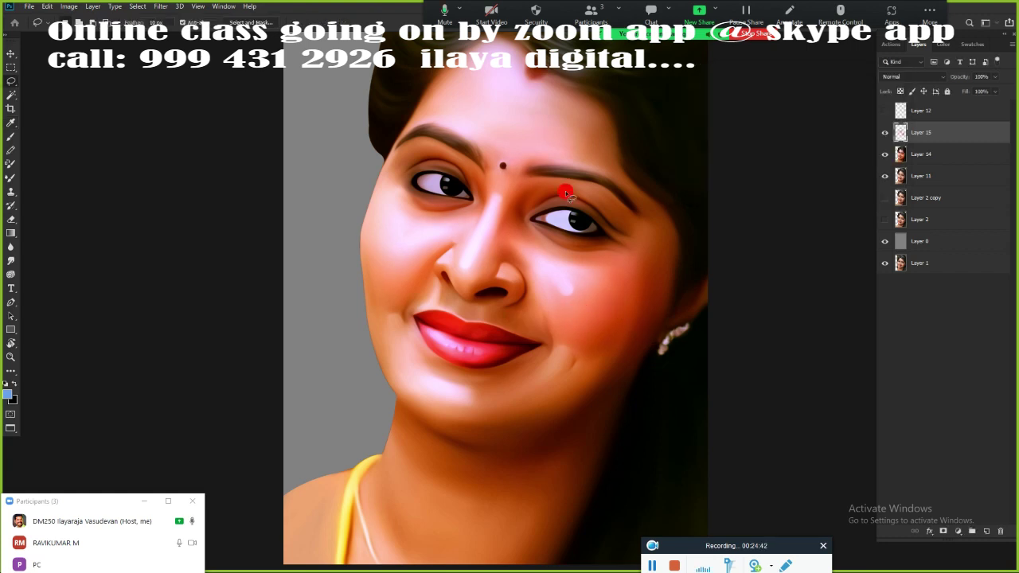
key("e")
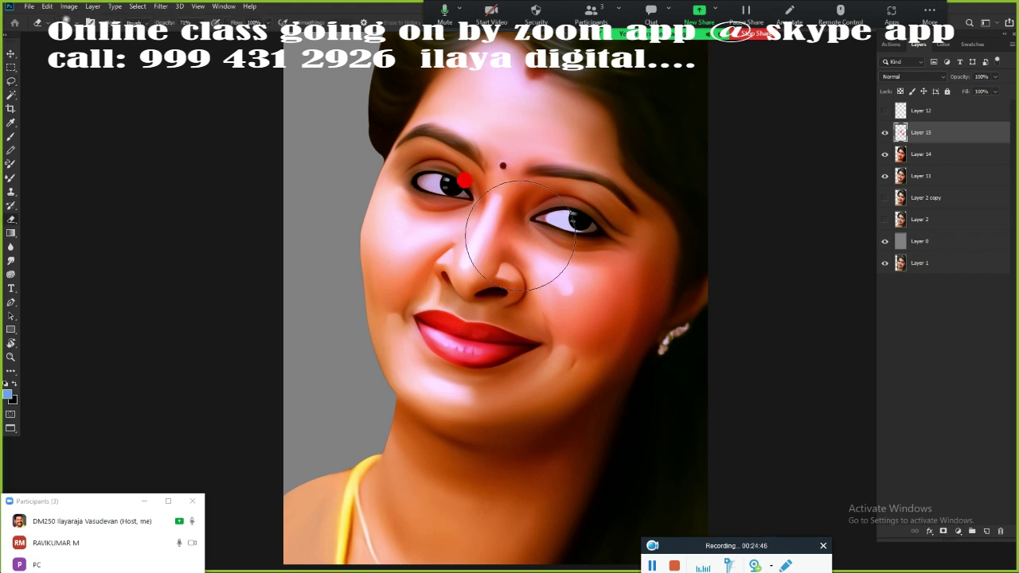
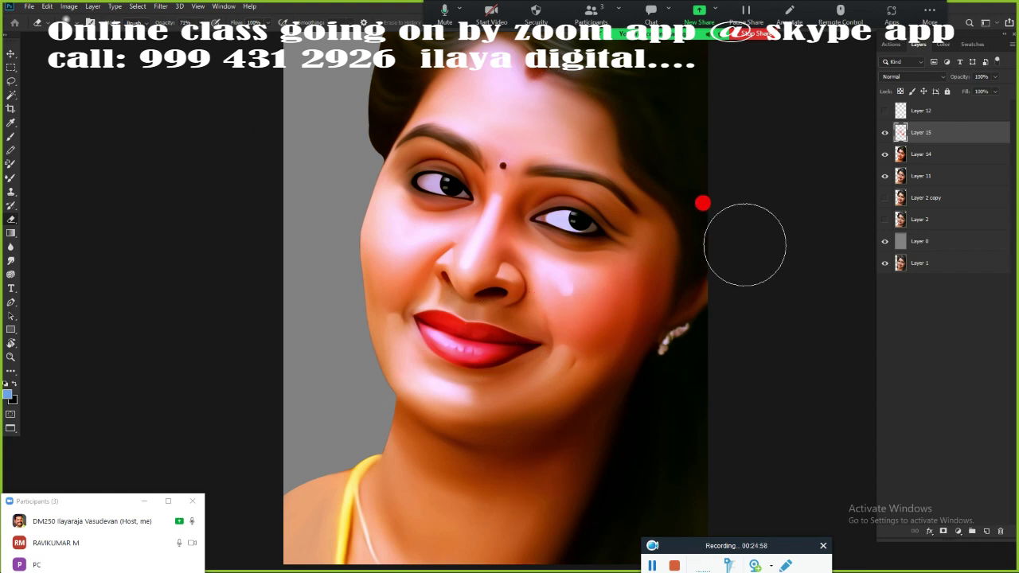
- Merge Layer 15 down into Layer 14 and dismiss the meeting-time popup
left_click(884, 133)
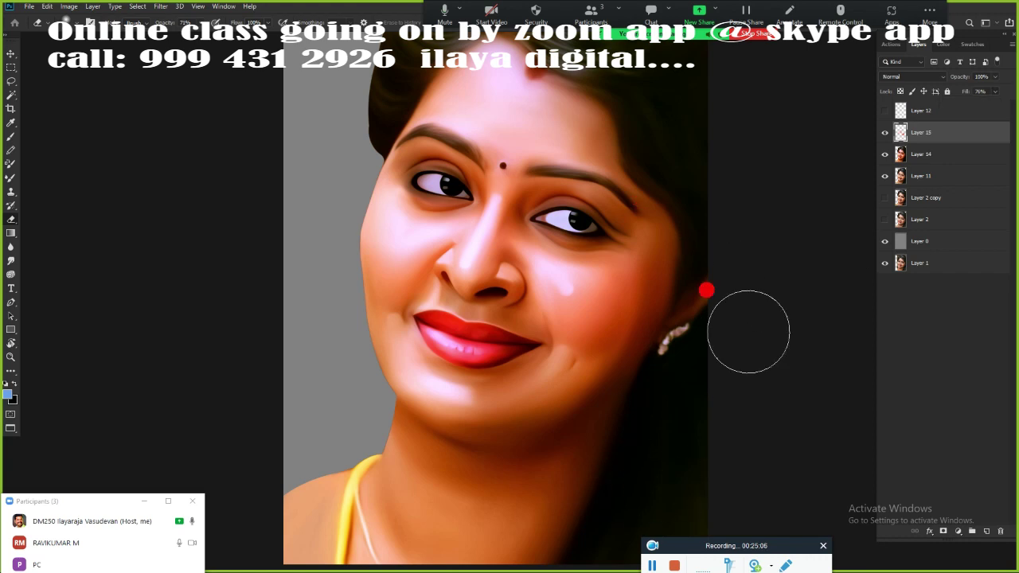
left_click(921, 153, "shift")
key("ctrl+e")
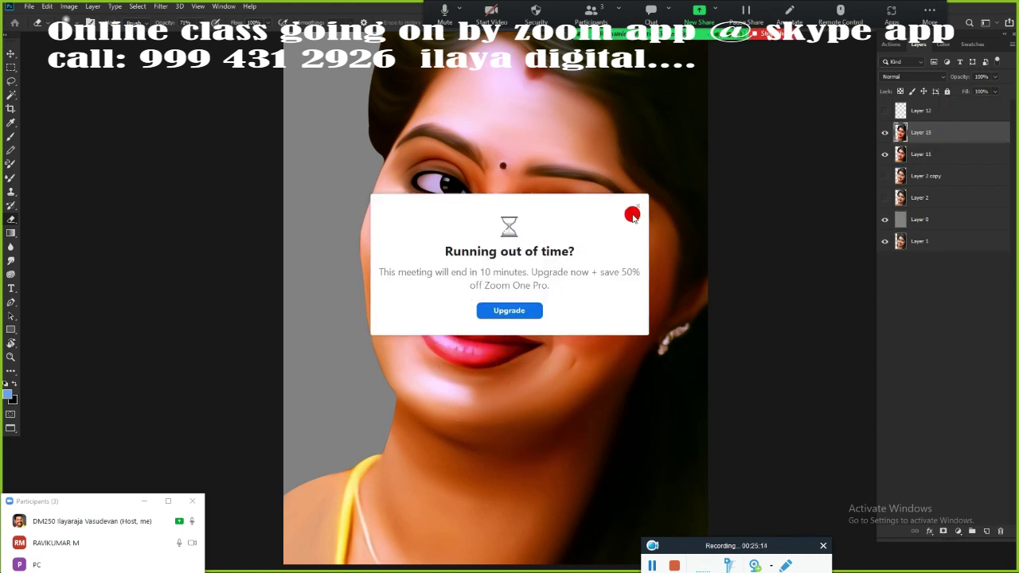
left_click(637, 206)
- Zoom out and make Layer 12's hair detail visible again
key("ctrl+minus")
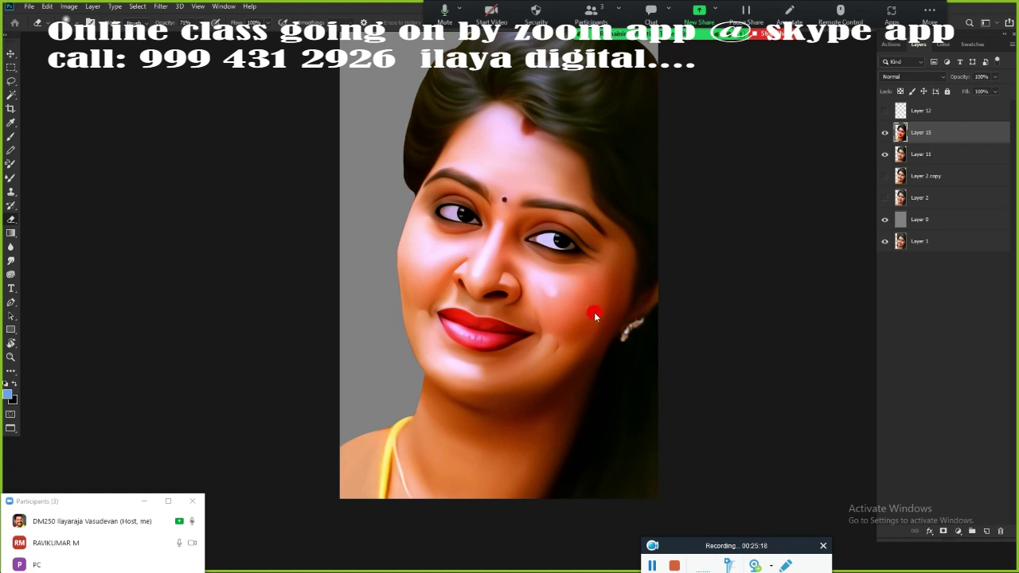
key("ctrl+minus")
key("v")
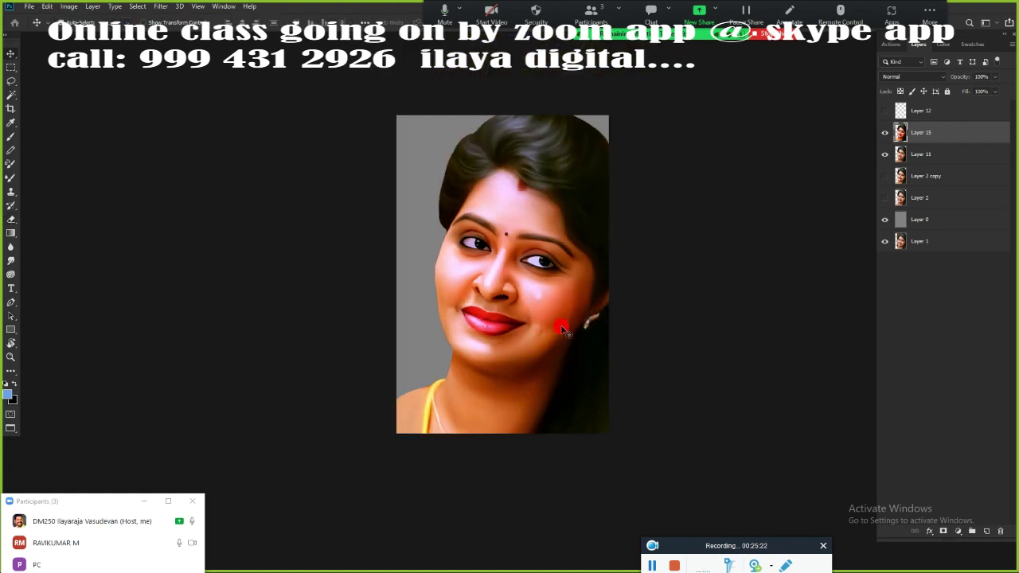
left_click(884, 111)
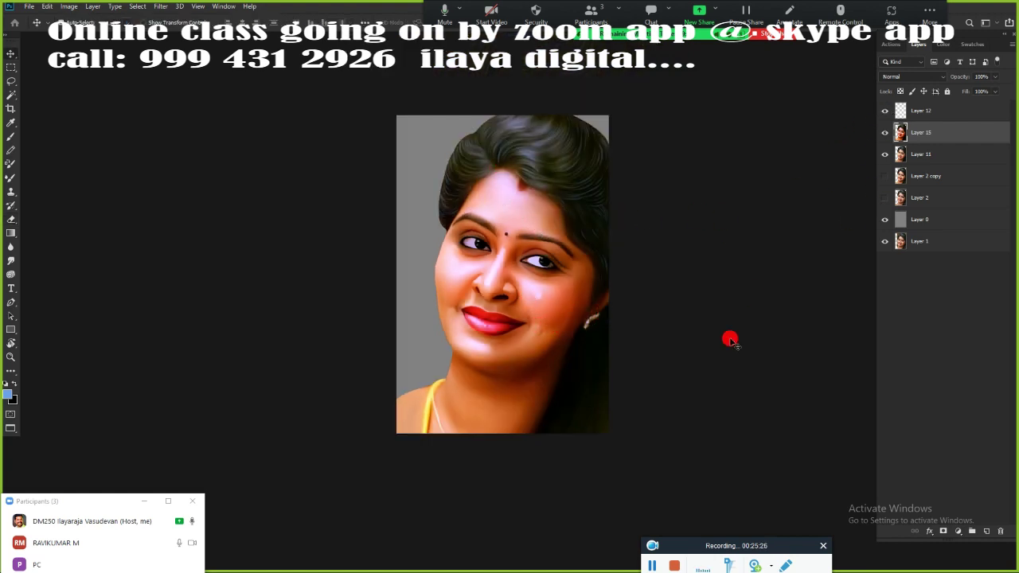
scroll(581, 250, "up", 3)
scroll(587, 266, "up", 1)
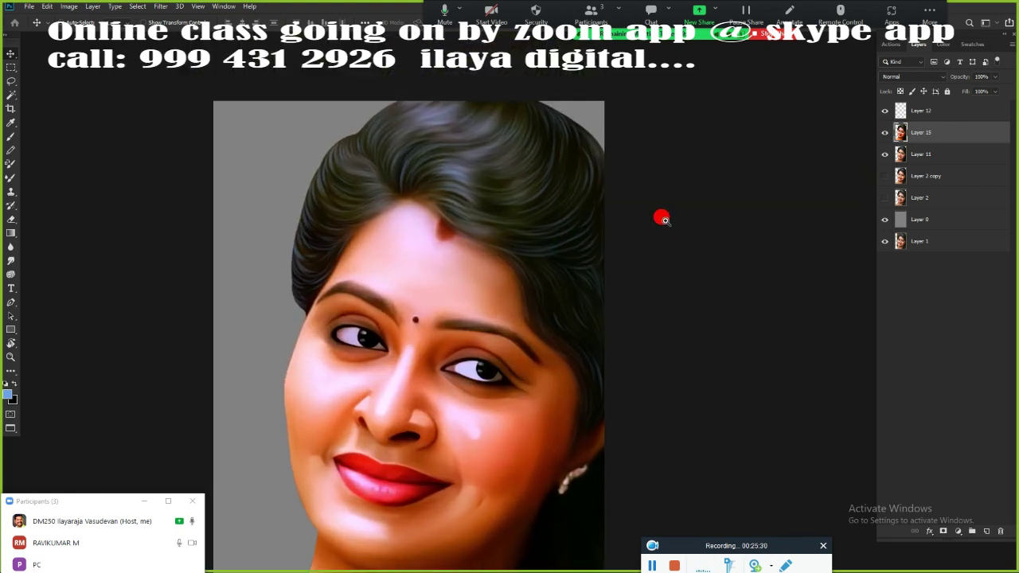
- Duplicate Layer 15 and give the Burn tool a small soft round brush
key("ctrl+j")
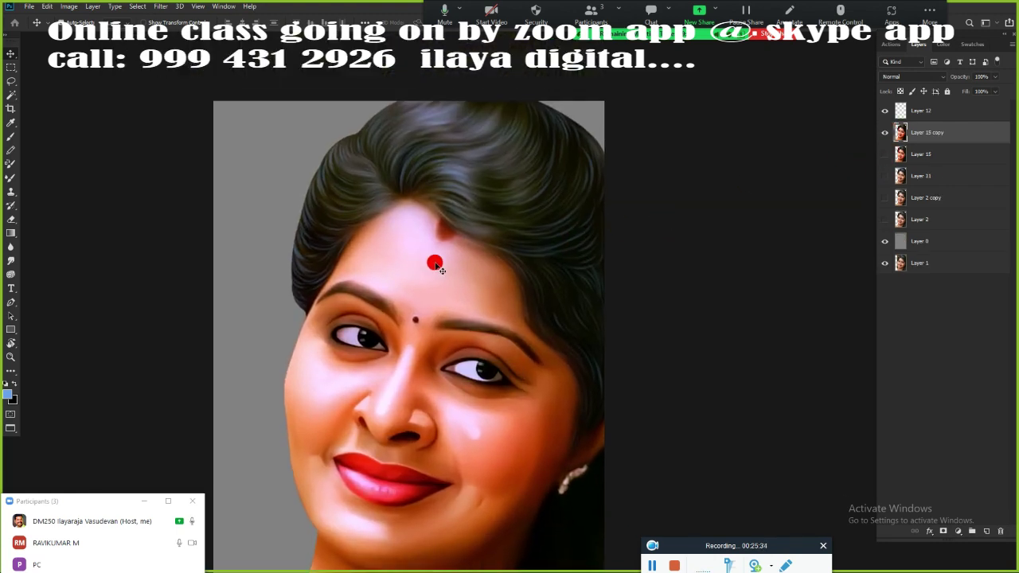
key("o")
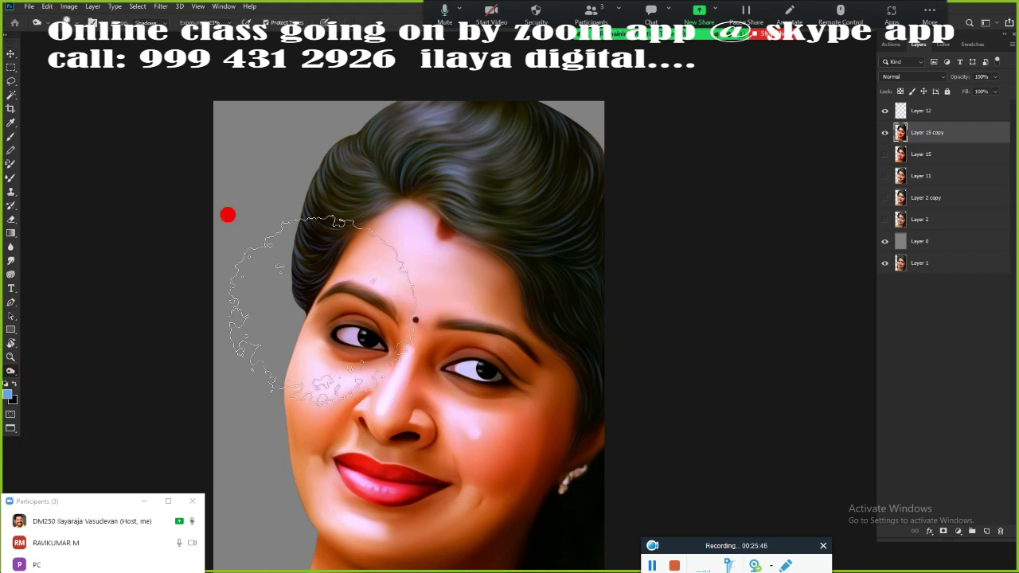
right_click(432, 234)
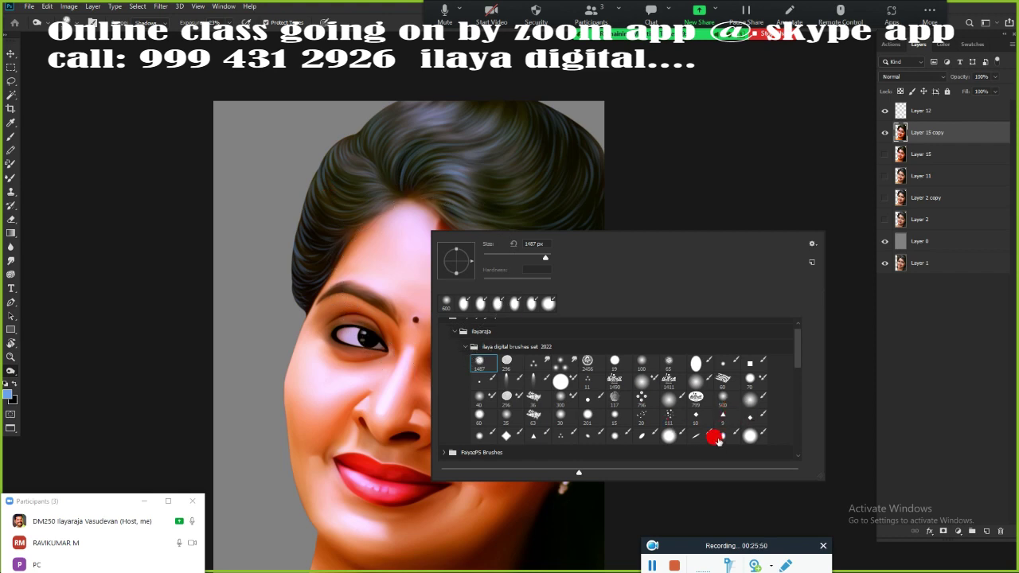
left_click(750, 397)
left_click(398, 193)
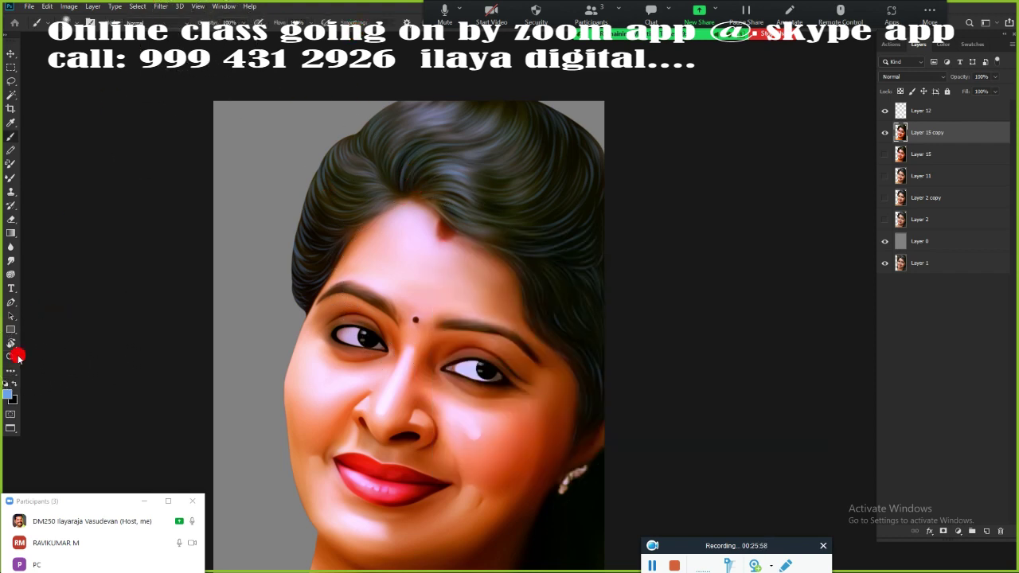
- Burn the hair darker at the top, upper right and left side of the head
key("o")
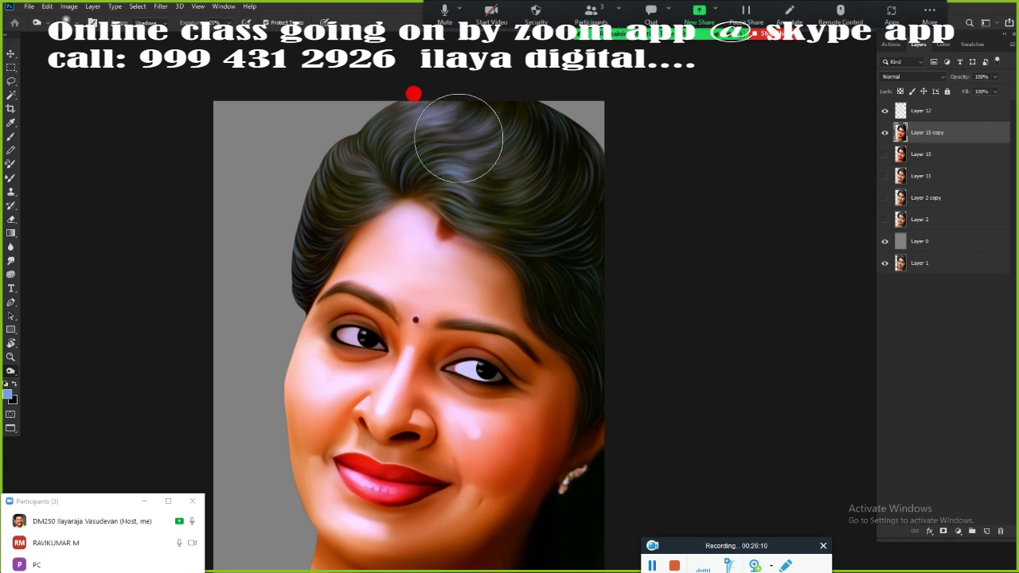
mouse_move(440, 134)
left_mouse_down()
mouse_move(489, 140)
mouse_move(455, 170)
mouse_move(417, 162)
mouse_move(486, 199)
left_mouse_up()
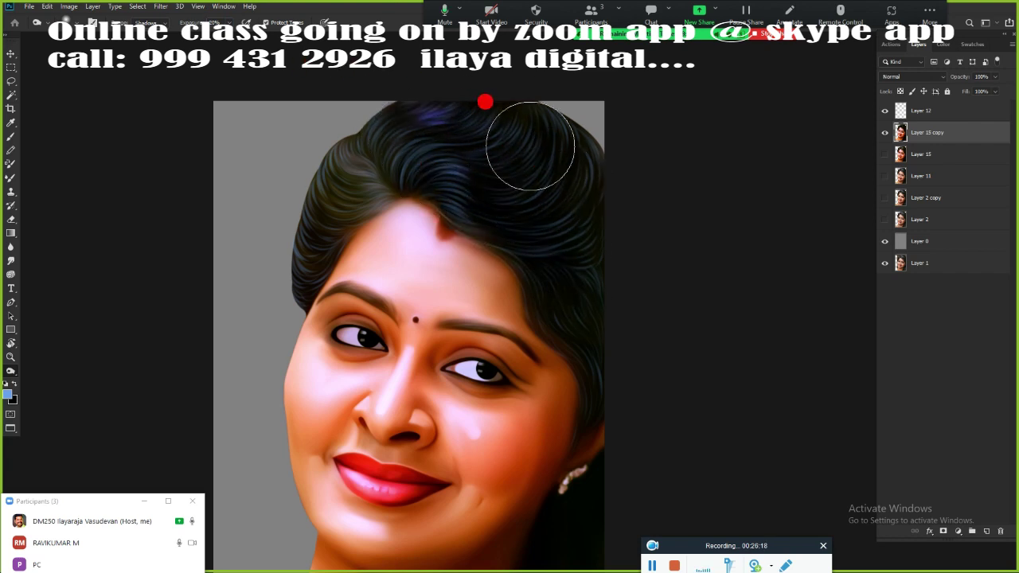
mouse_move(397, 113)
left_mouse_down()
mouse_move(514, 132)
mouse_move(455, 103)
left_mouse_up()
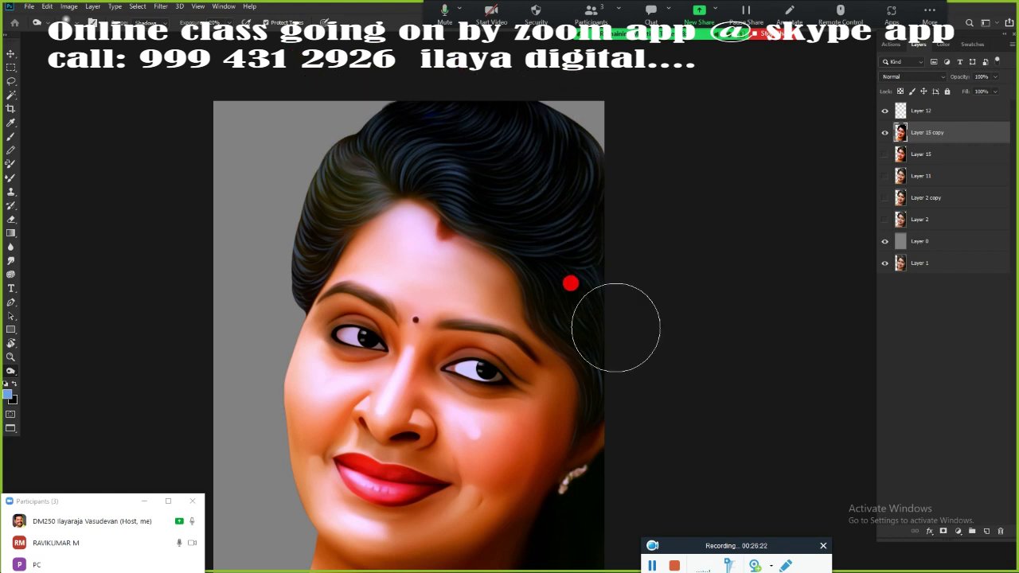
mouse_move(318, 125)
left_mouse_down()
mouse_move(307, 182)
mouse_move(261, 211)
left_mouse_up()
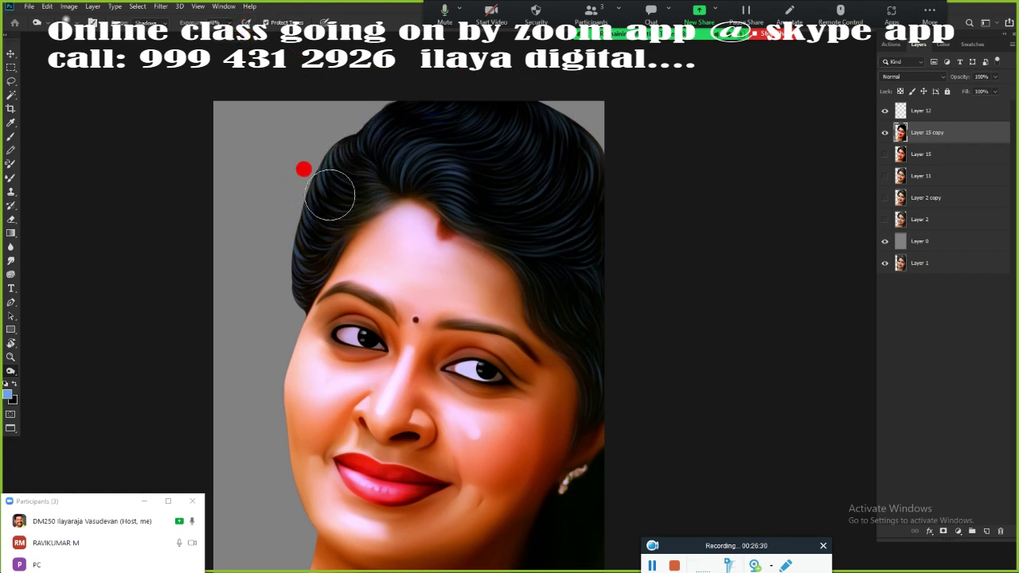
- Inspect the burned hair up close, toggling the copy's visibility to compare before and after
left_click(382, 235, "ctrl")
left_click(415, 256, "alt")
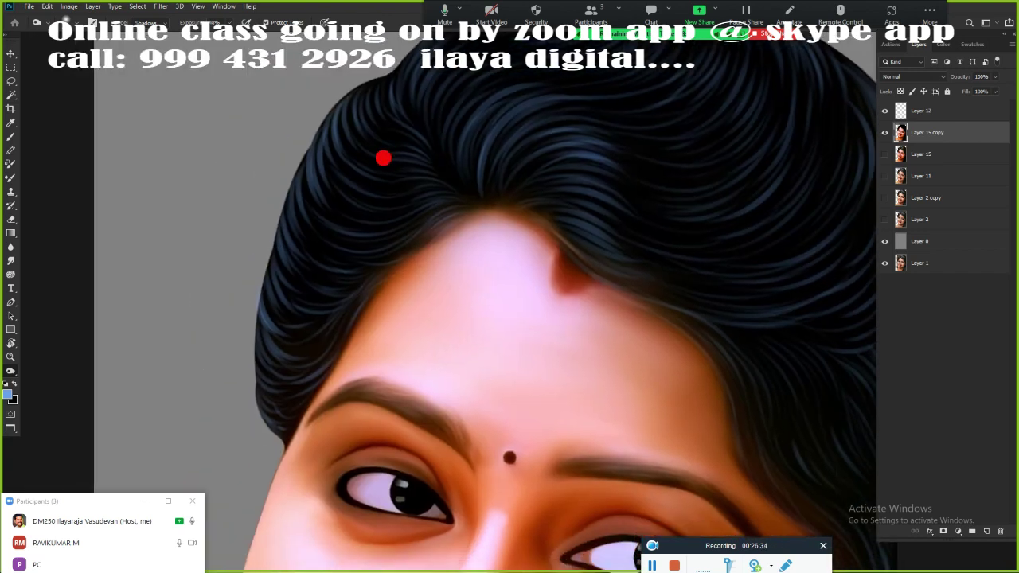
scroll(485, 314, "up", 3)
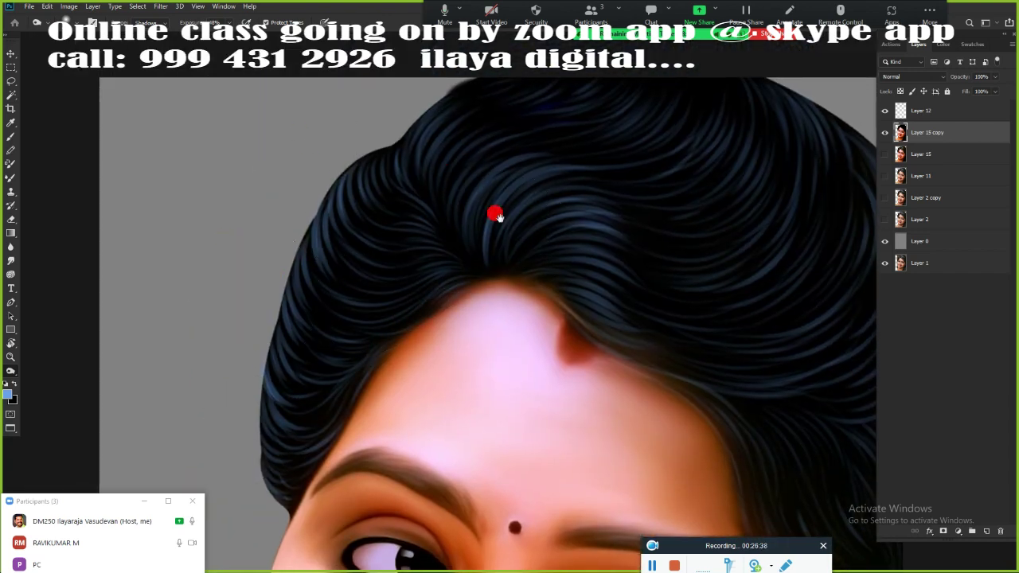
left_click_drag(496, 212, 209, 168)
scroll(581, 149, "down", 3)
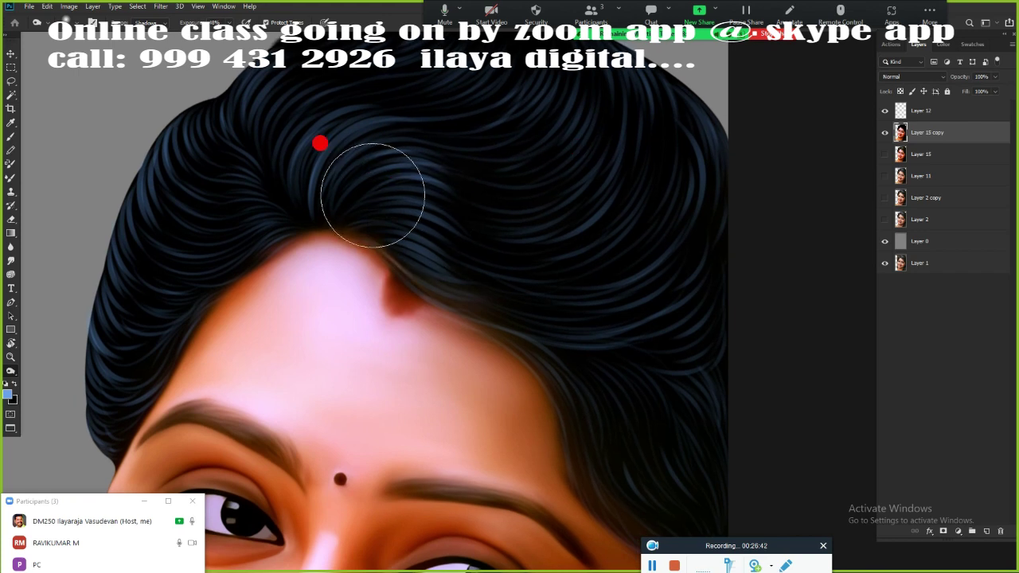
scroll(478, 175, "down", 5)
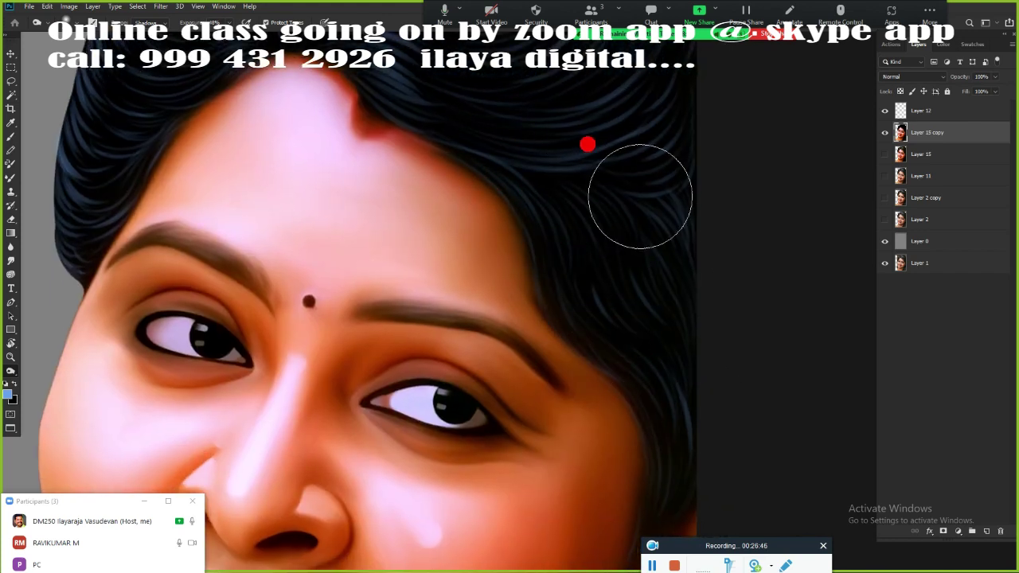
scroll(637, 176, "down", 5)
scroll(622, 417, "down", 5)
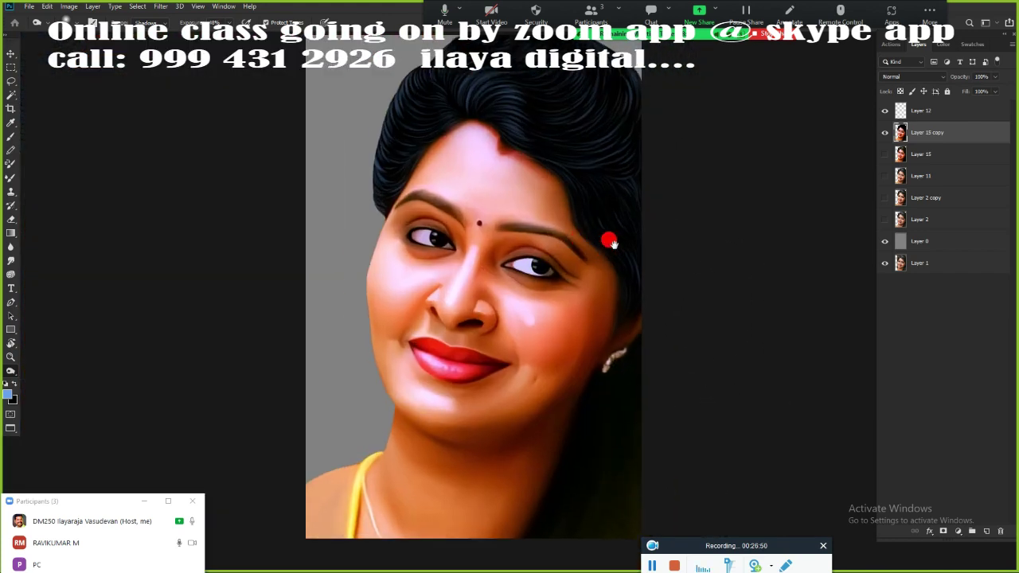
scroll(607, 239, "up", 2)
scroll(598, 186, "up", 1)
scroll(571, 273, "down", 2)
left_click(552, 214)
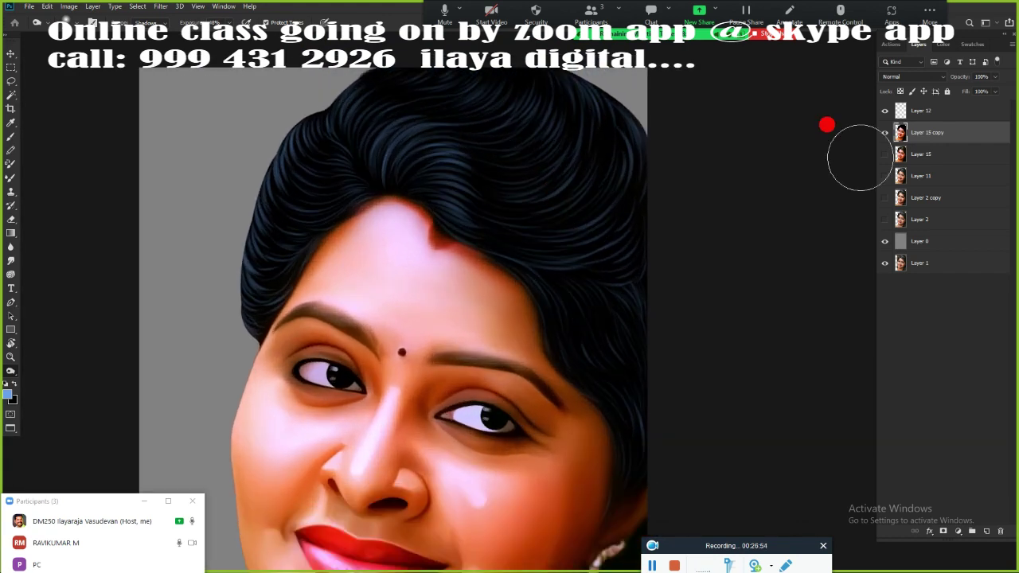
left_click(884, 133)
left_click(885, 132)
left_click(884, 133)
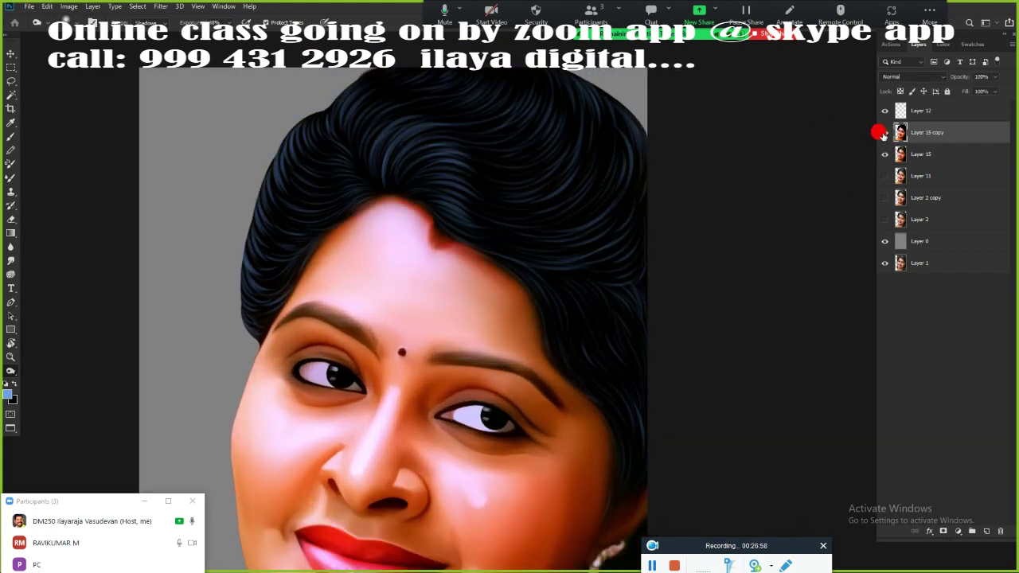
- Erase hair from the upper forehead hairline with an enlarged eraser
left_click(579, 224)
key("e")
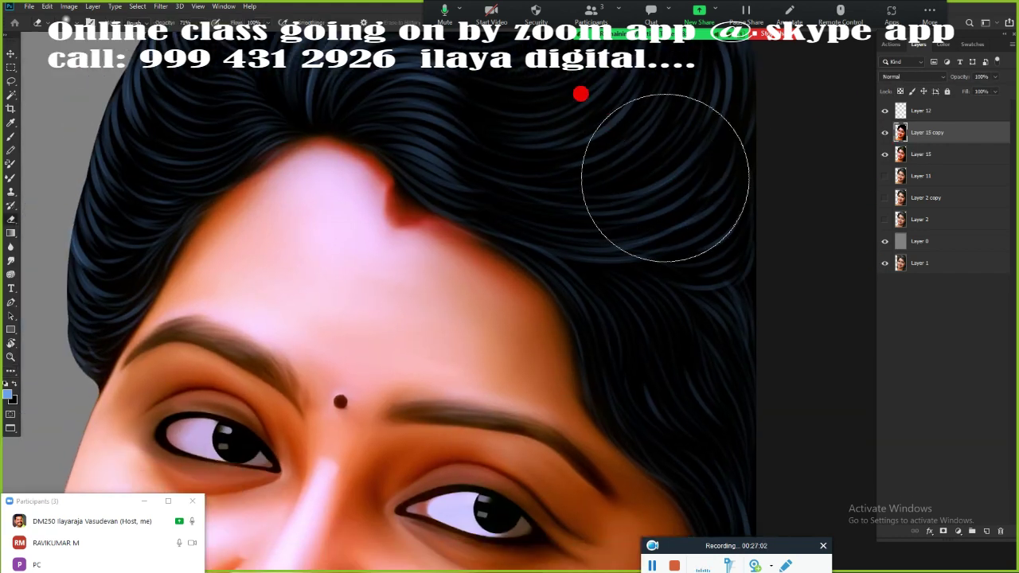
key("bracketright")
key("bracketright")
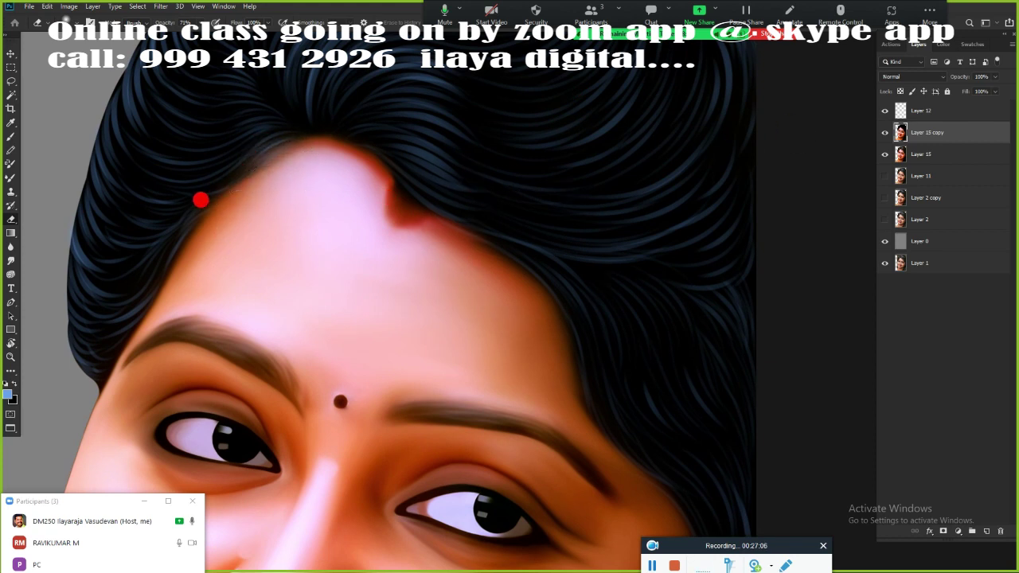
left_click_drag(304, 173, 385, 225)
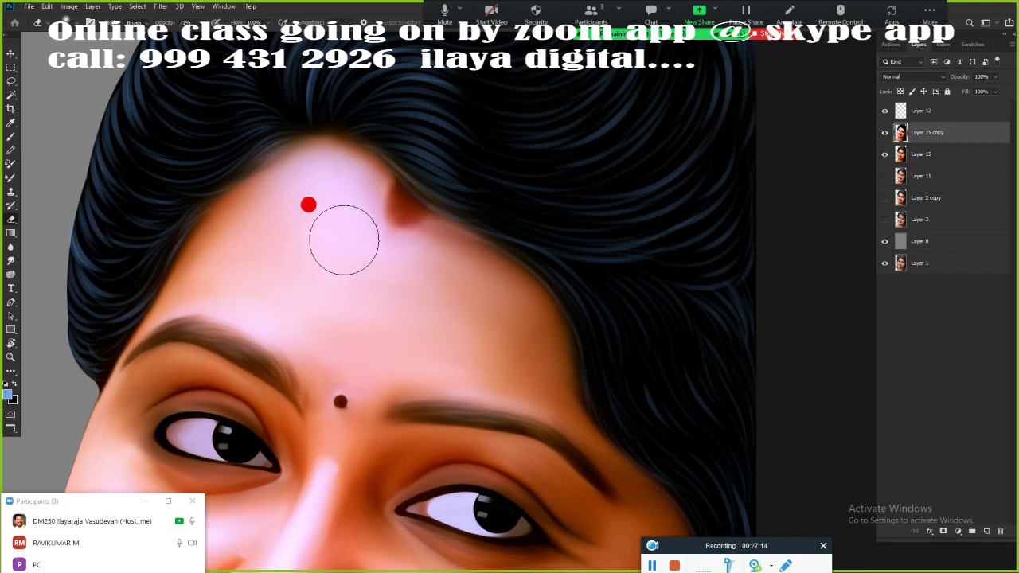
left_click_drag(497, 342, 371, 173)
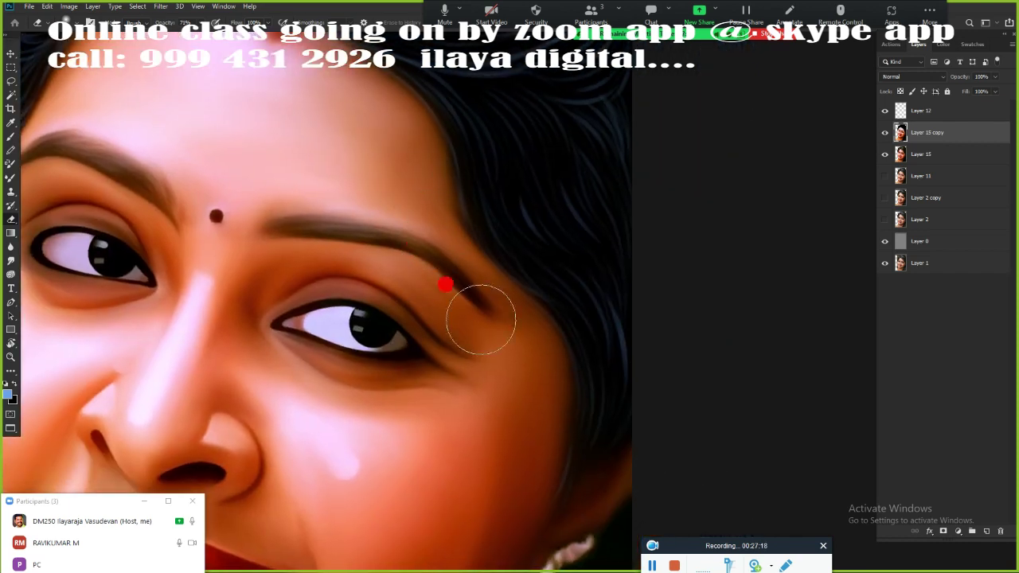
scroll(489, 401, "down", 3)
scroll(528, 342, "down", 3)
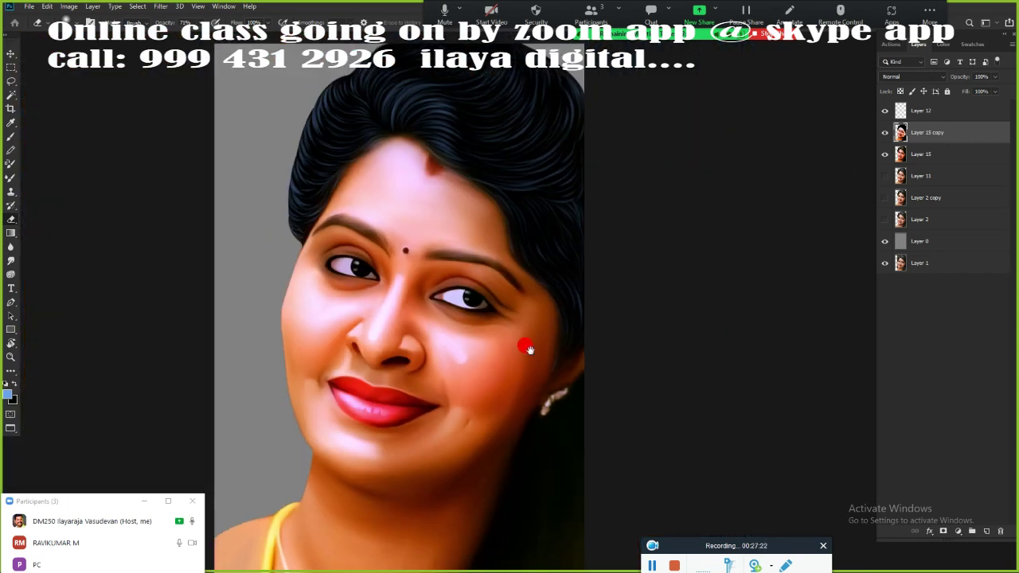
scroll(530, 400, "down", 5)
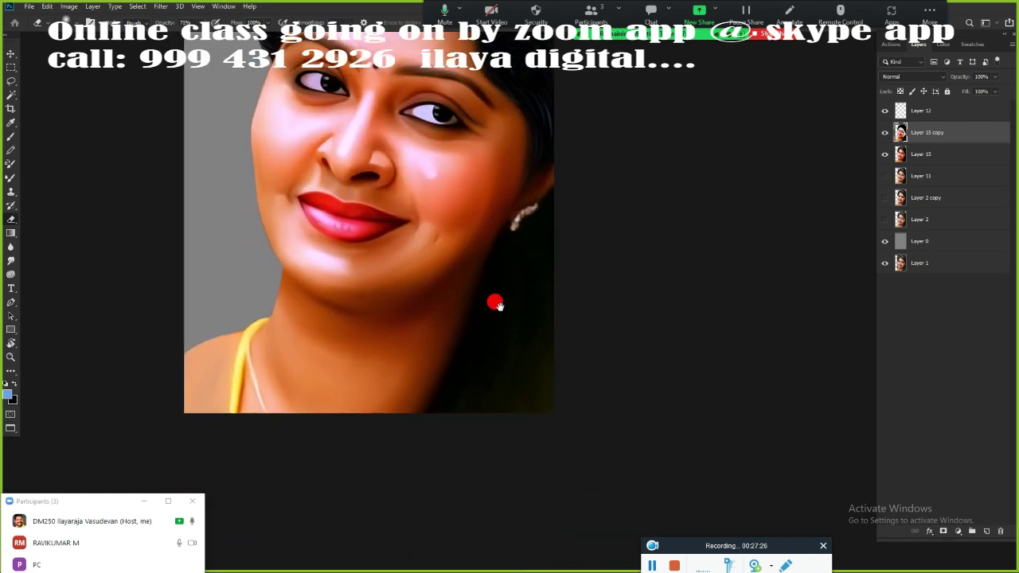
- Ready the Brush tool on Layer 12 and rotate the canvas to suit stroke direction
key("alt+]")
key("b")
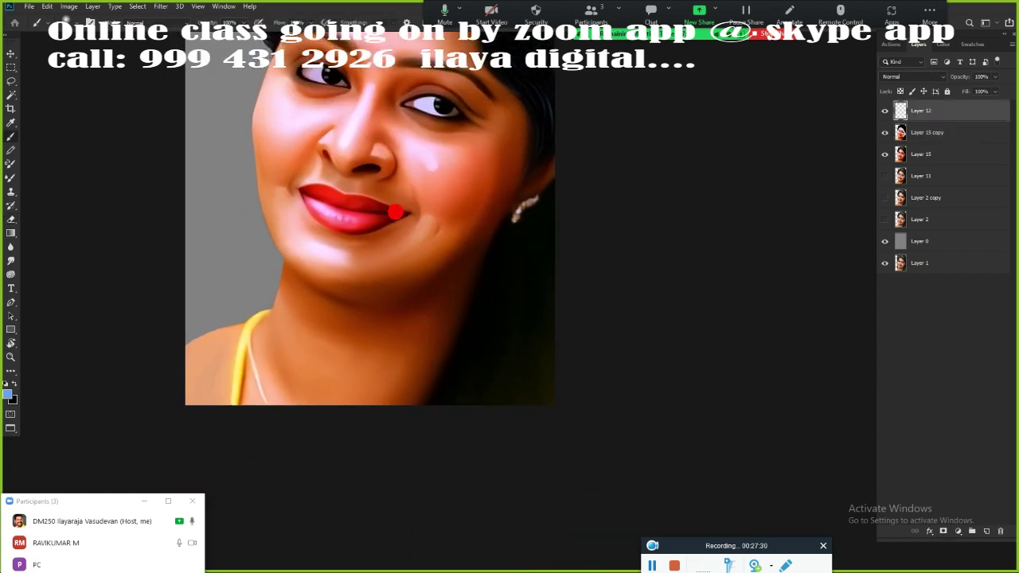
right_click(439, 256)
key("Escape")
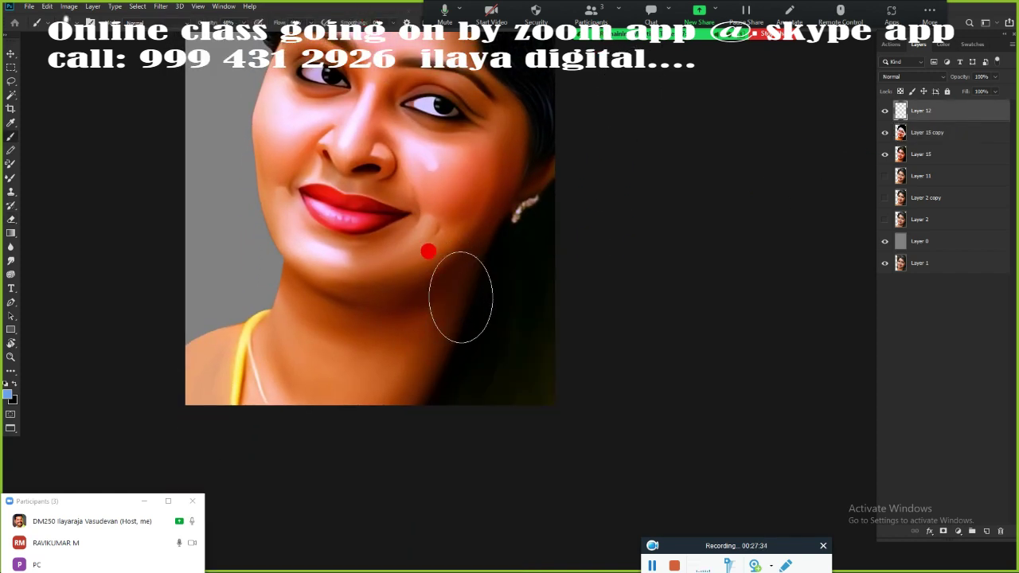
key("r")
mouse_move(456, 255)
left_mouse_down()
mouse_move(388, 395)
mouse_move(437, 210)
mouse_move(518, 307)
mouse_move(341, 329)
mouse_move(487, 374)
left_mouse_up()
key("b")
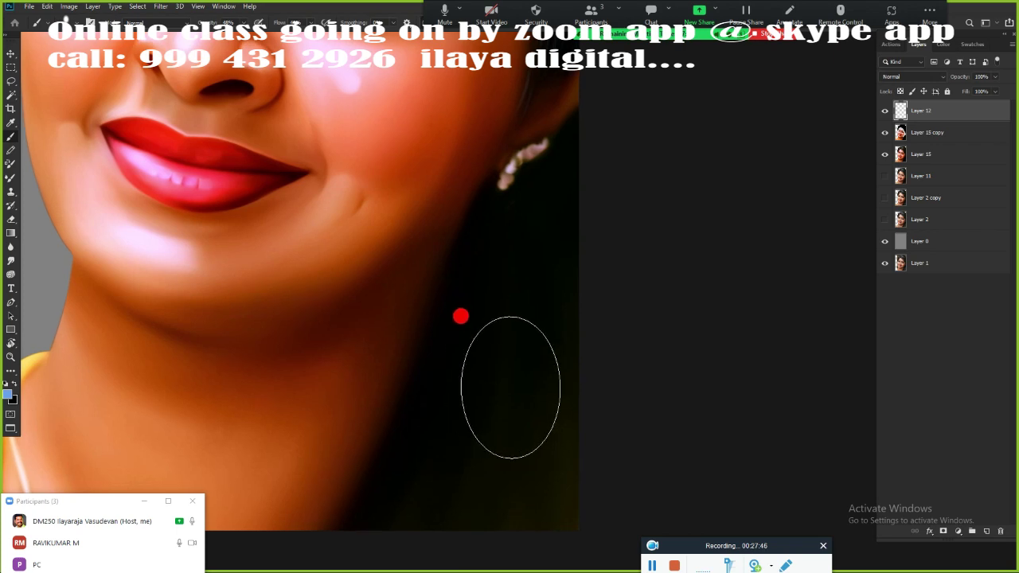
key("r")
mouse_move(546, 287)
left_mouse_down()
mouse_move(542, 467)
mouse_move(548, 346)
mouse_move(477, 301)
left_mouse_up()
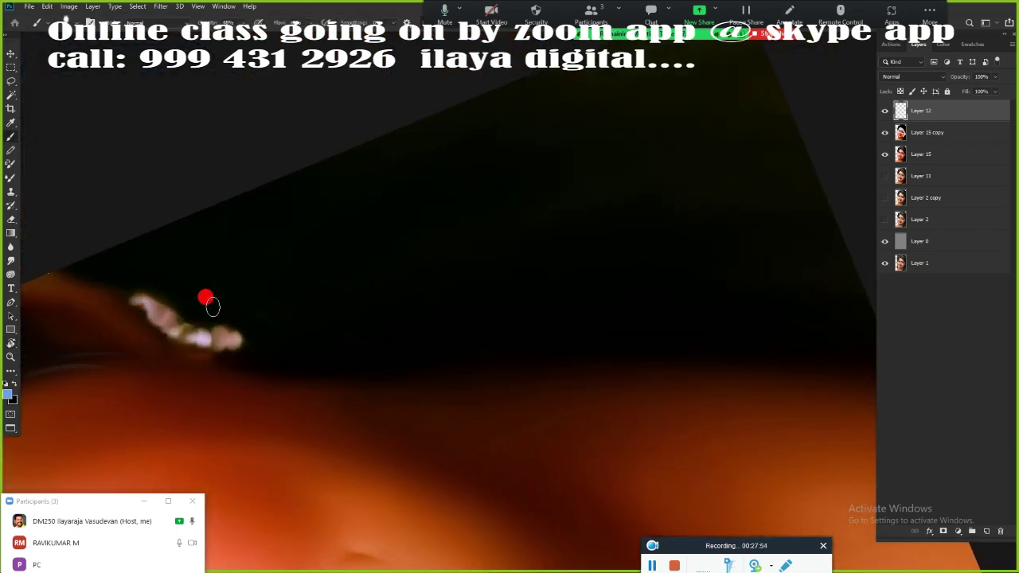
- Paint thin curving bluish strands across the dark hair near the crown
left_click_drag(211, 290, 422, 231)
left_click_drag(279, 239, 521, 224)
left_click_drag(151, 248, 311, 209)
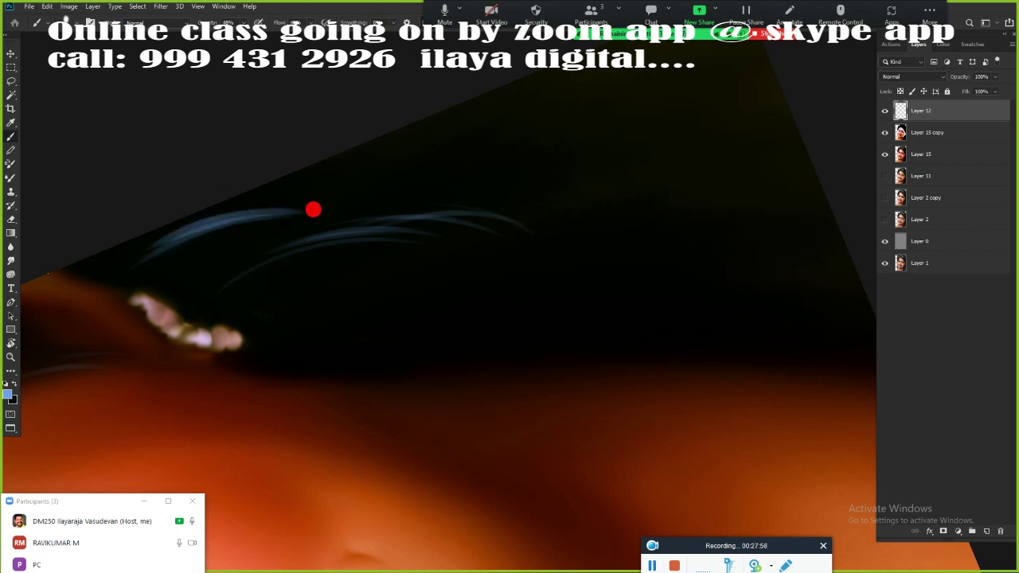
left_click_drag(191, 226, 371, 186)
left_click_drag(260, 196, 397, 163)
mouse_move(61, 259)
left_mouse_down()
mouse_move(419, 175)
mouse_move(330, 219)
left_mouse_up()
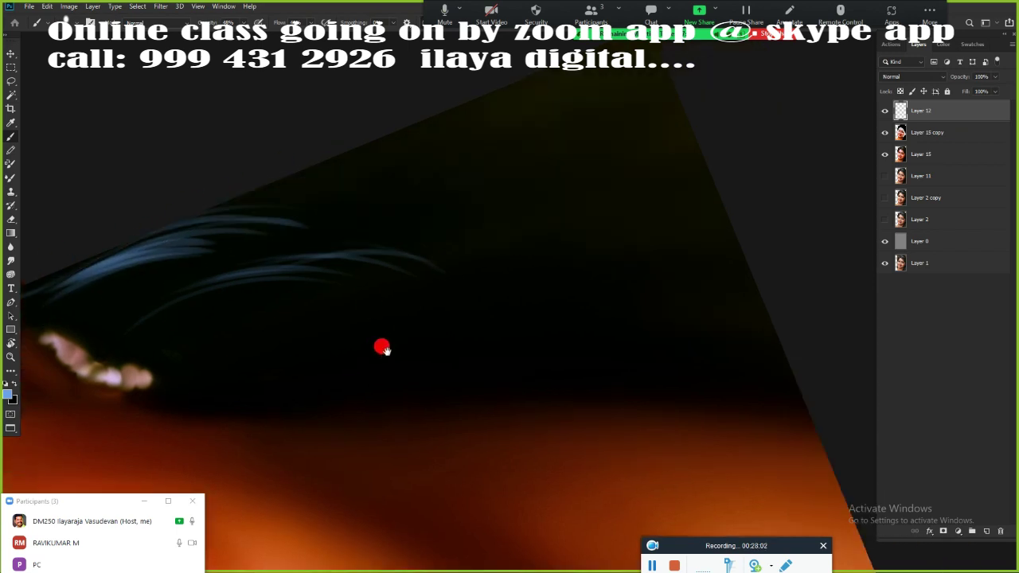
- Add bluish strands through the middle, upper edge and right side of the hair
left_click_drag(288, 379, 502, 355)
left_click_drag(223, 359, 366, 346)
left_click_drag(286, 323, 435, 313)
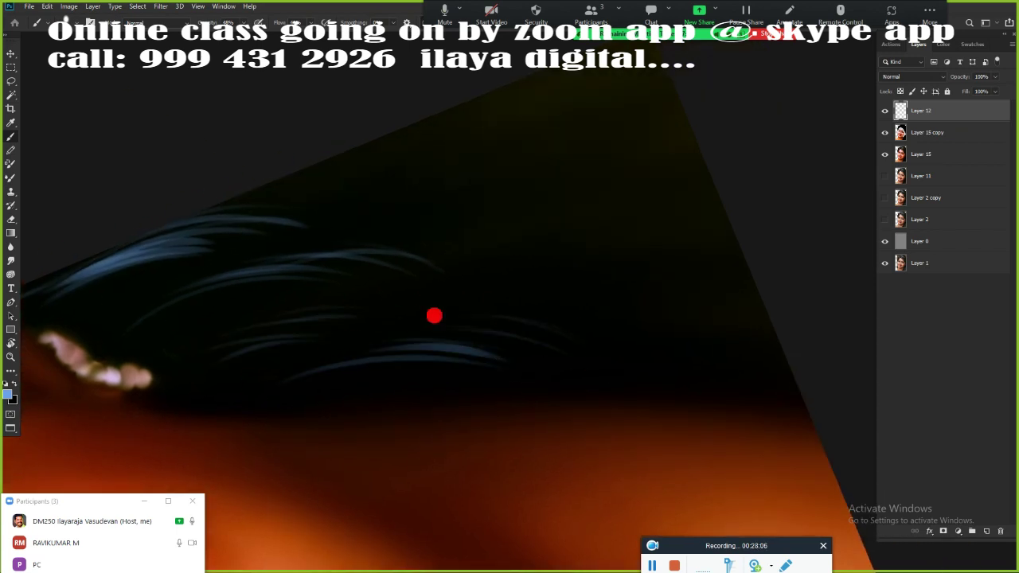
mouse_move(362, 199)
left_mouse_down()
mouse_move(542, 140)
mouse_move(516, 119)
mouse_move(637, 118)
left_mouse_up()
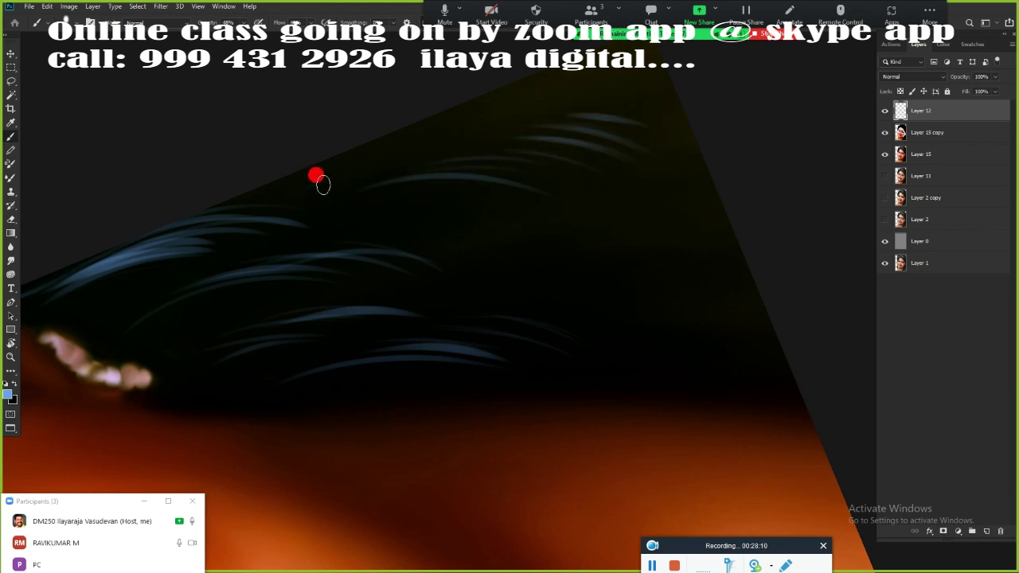
left_click_drag(314, 185, 489, 119)
left_click_drag(414, 128, 556, 82)
left_click_drag(473, 84, 609, 71)
left_click_drag(549, 299, 684, 342)
left_click_drag(614, 239, 701, 289)
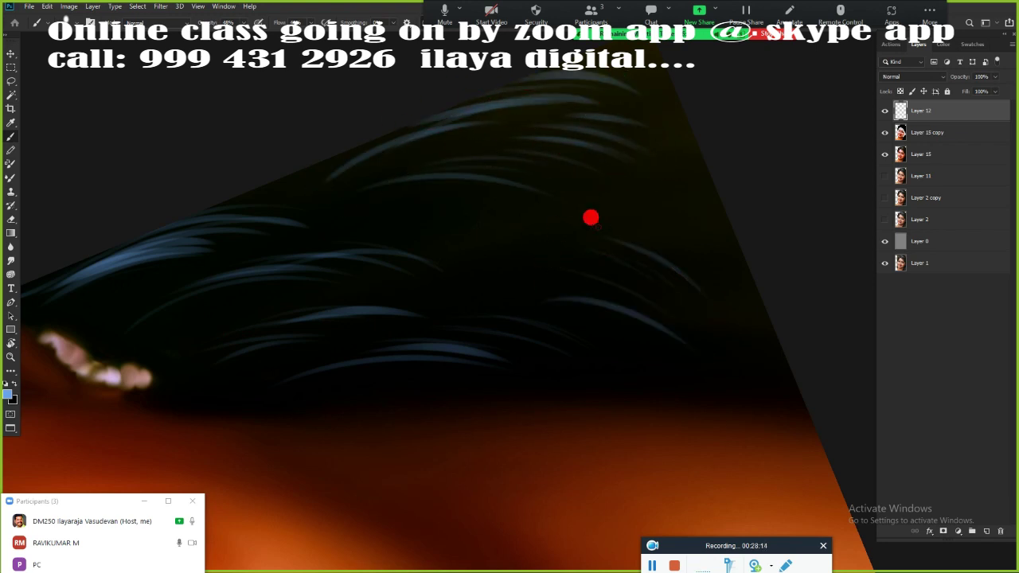
left_click_drag(617, 209, 705, 279)
left_click_drag(657, 187, 741, 262)
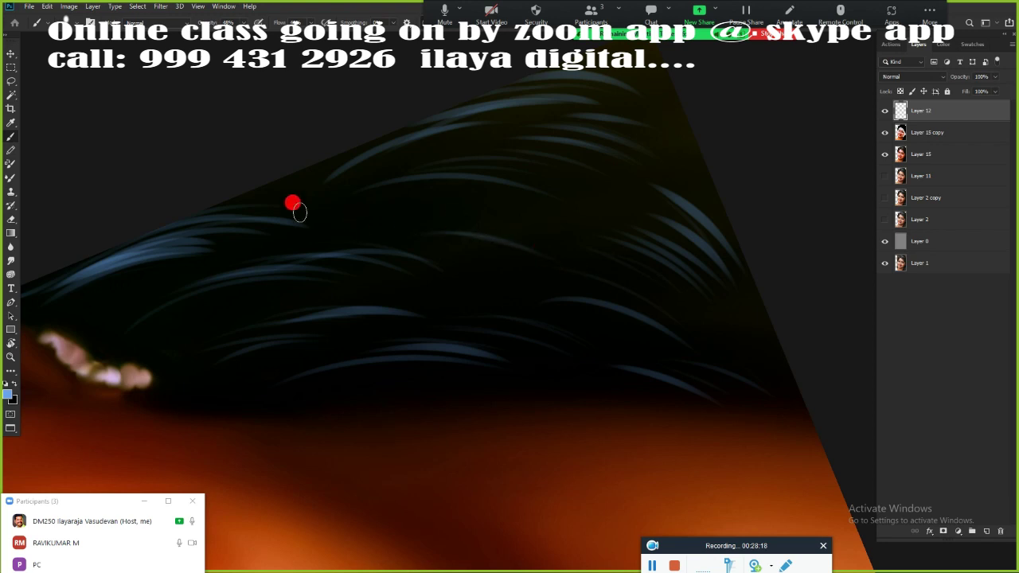
- Zoom out and pan around to view the whole portrait with its new strands
scroll(512, 391, "down", 3)
scroll(530, 359, "down", 3)
scroll(634, 407, "up", 5)
scroll(635, 407, "up", 2)
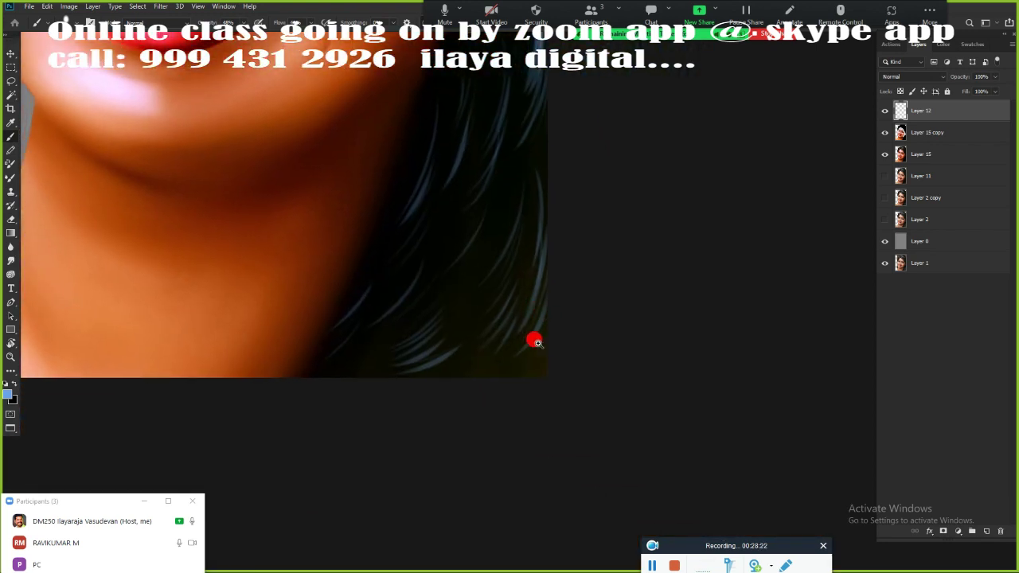
scroll(534, 341, "up", 1)
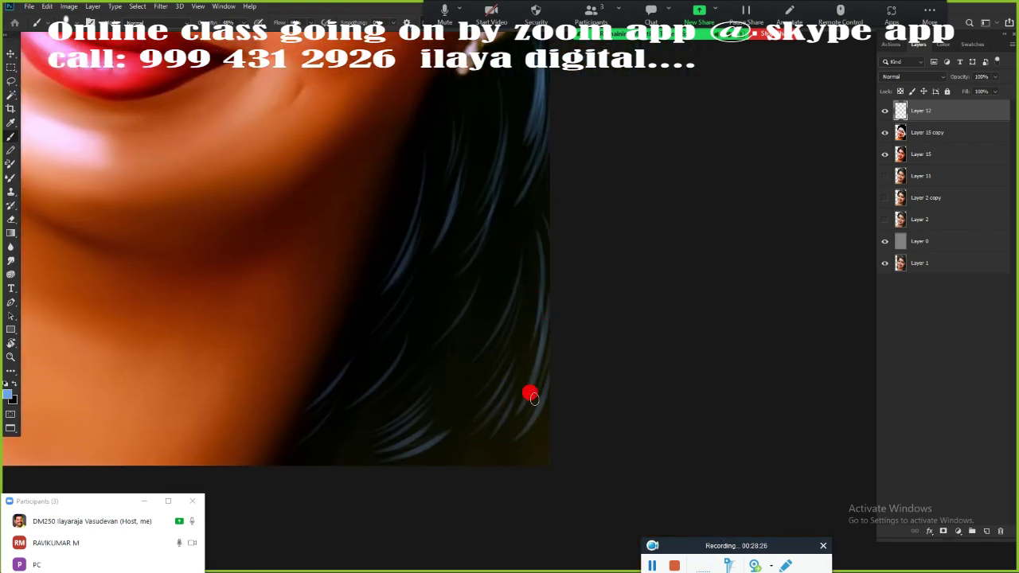
scroll(399, 358, "up", 3)
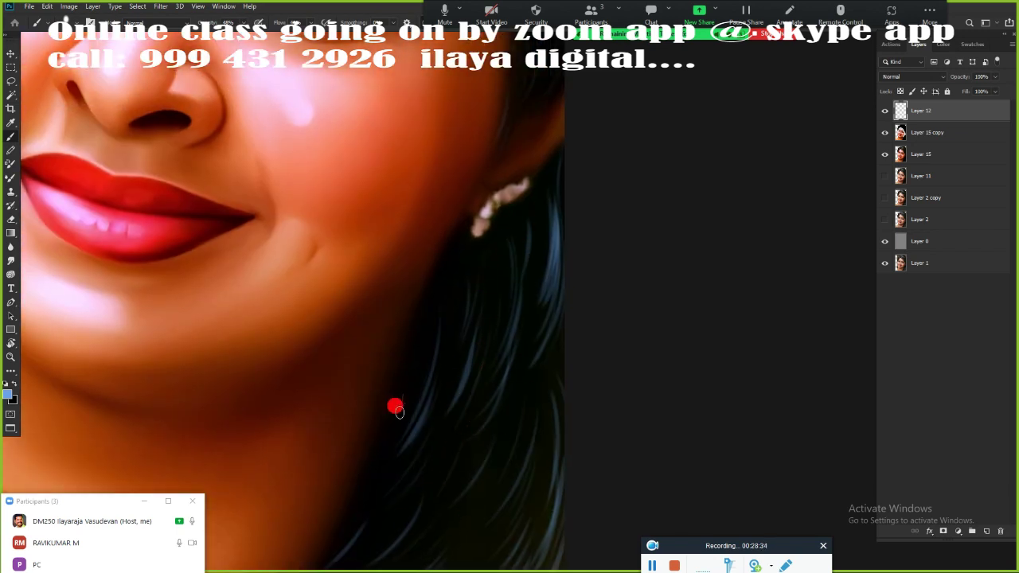
scroll(533, 334, "up", 3)
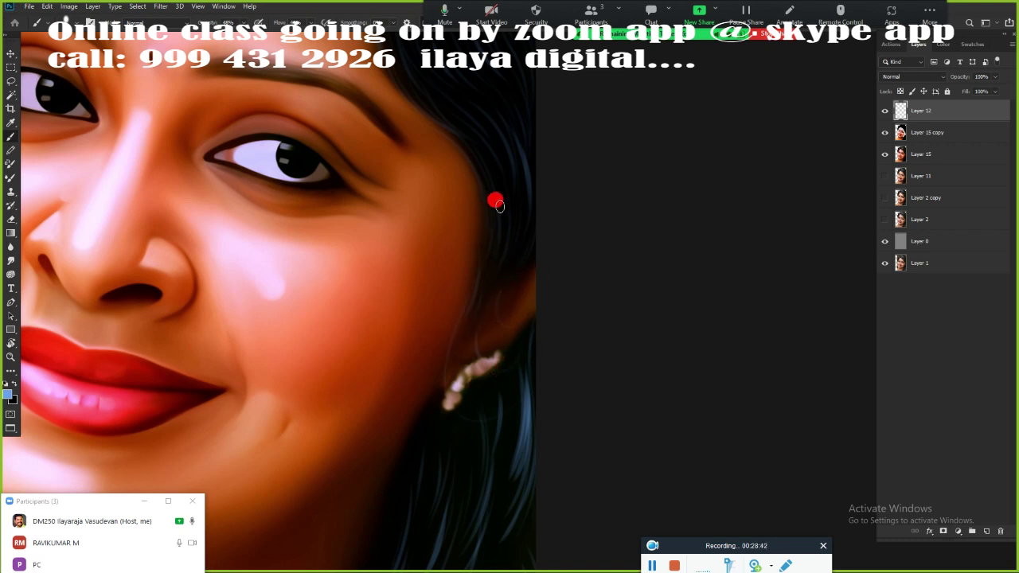
scroll(507, 398, "down", 2)
scroll(498, 319, "down", 2)
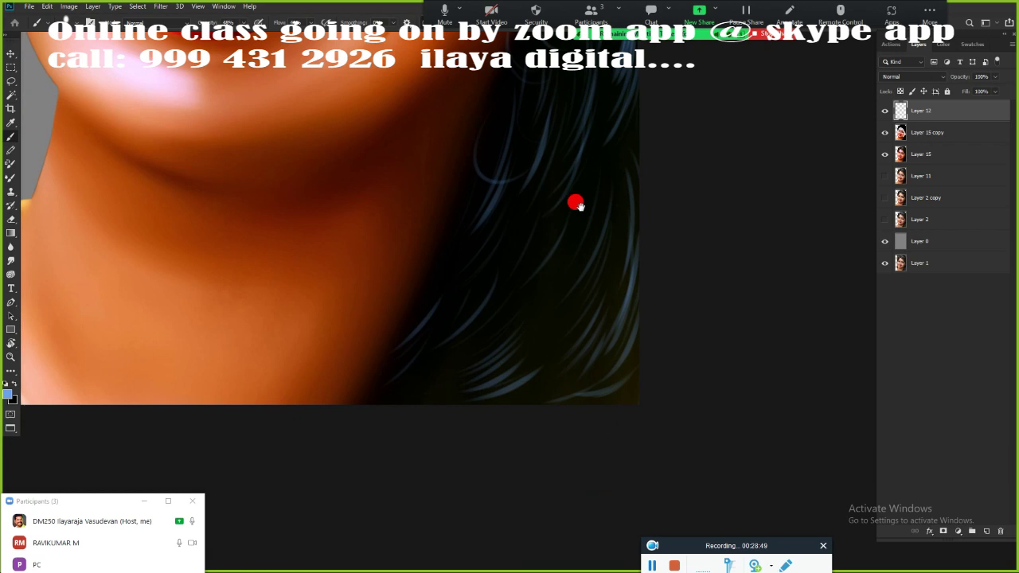
left_click_drag(484, 343, 575, 200)
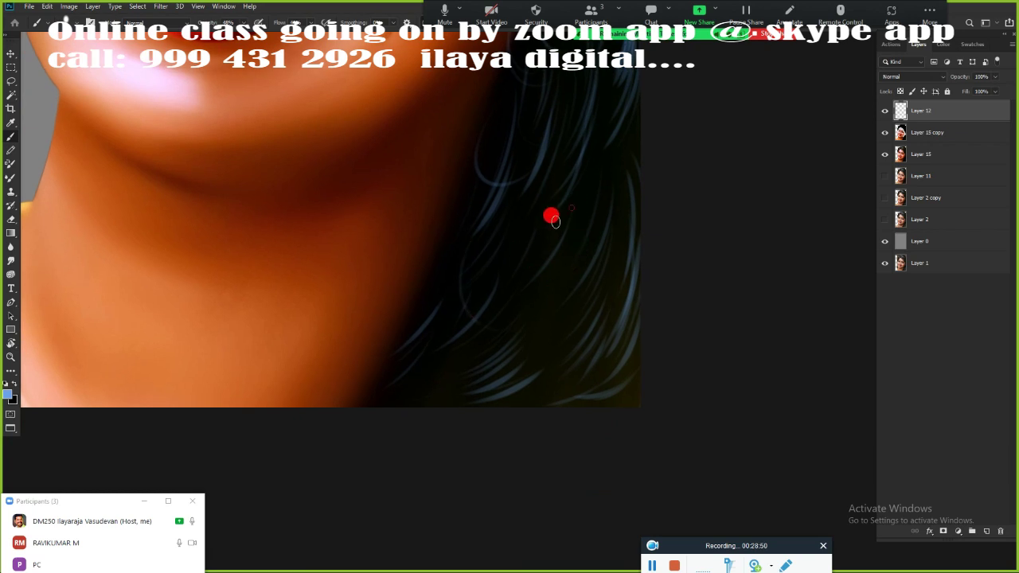
scroll(510, 359, "up", 2)
scroll(532, 284, "up", 2)
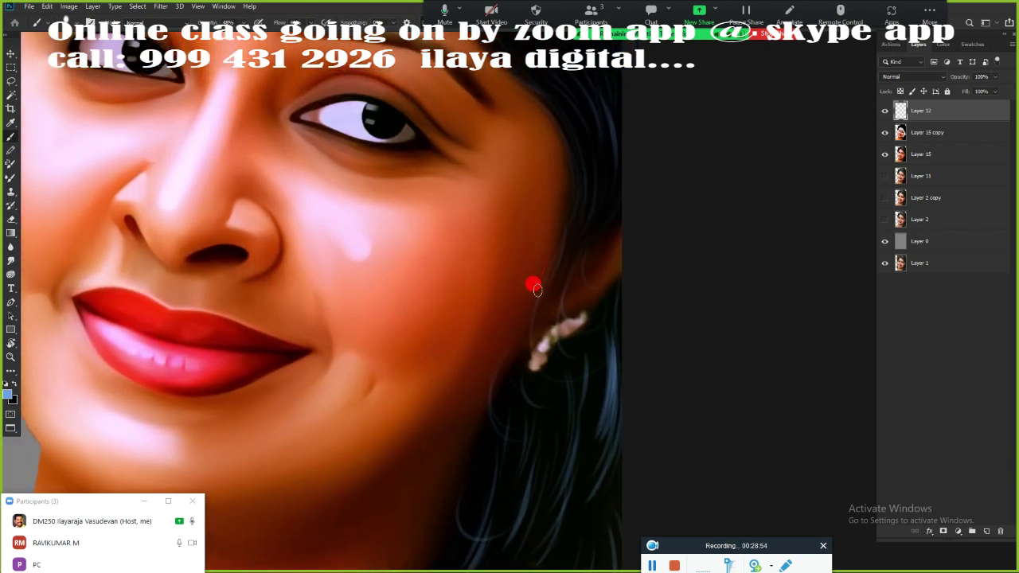
scroll(605, 367, "up", 2)
scroll(488, 403, "up", 2)
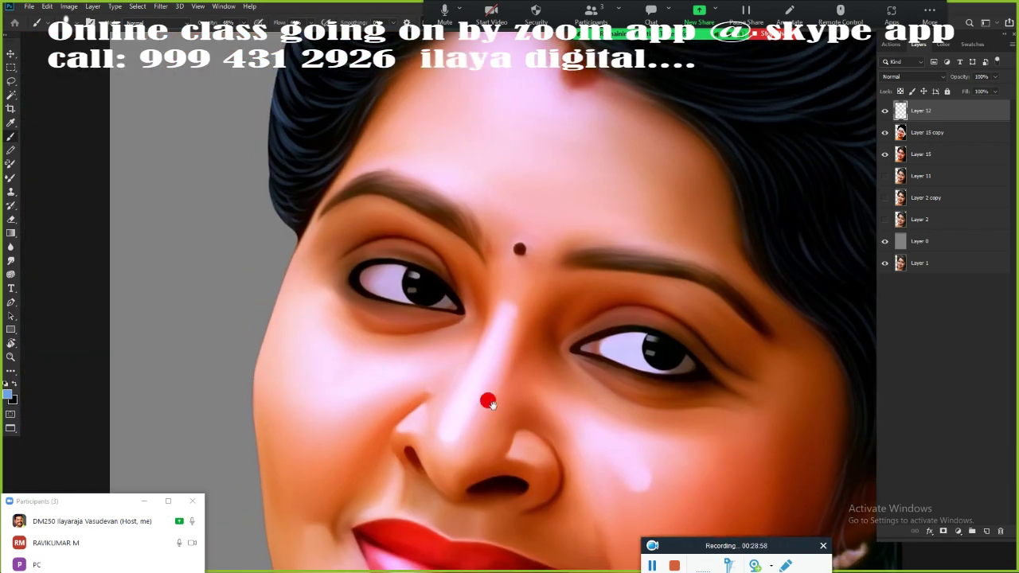
scroll(390, 318, "up", 2)
scroll(287, 331, "up", 1)
scroll(287, 330, "down", 1)
scroll(478, 303, "down", 2)
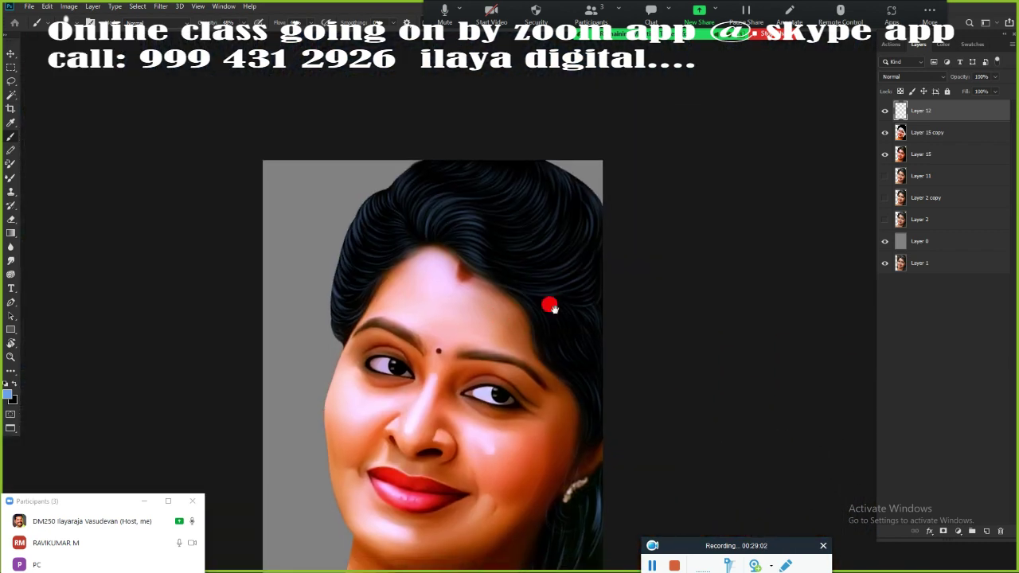
scroll(594, 286, "down", 1)
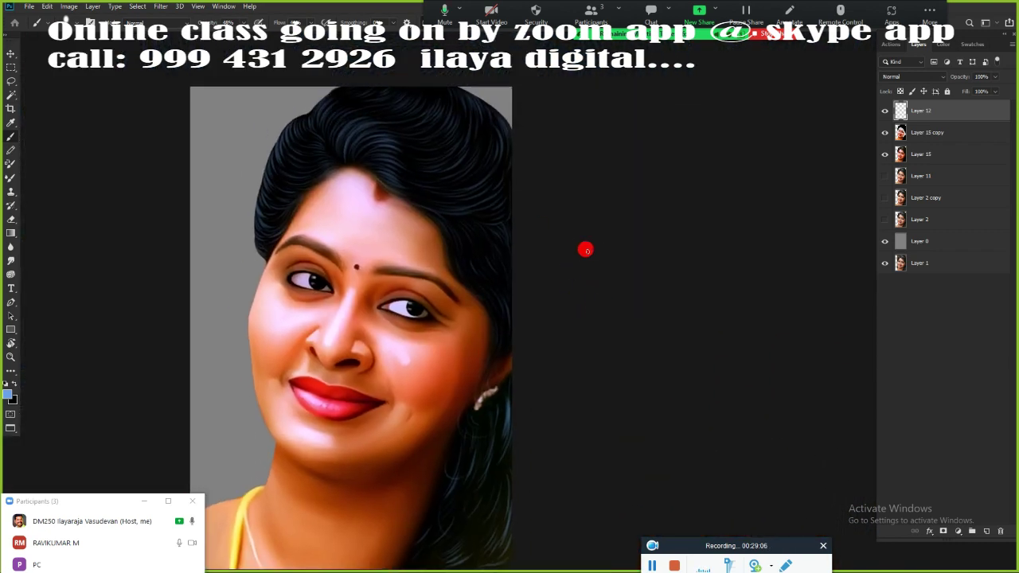
- Add a Gradient Overlay effect to Layer 12 and bring up its Gradient Editor
left_click(930, 532)
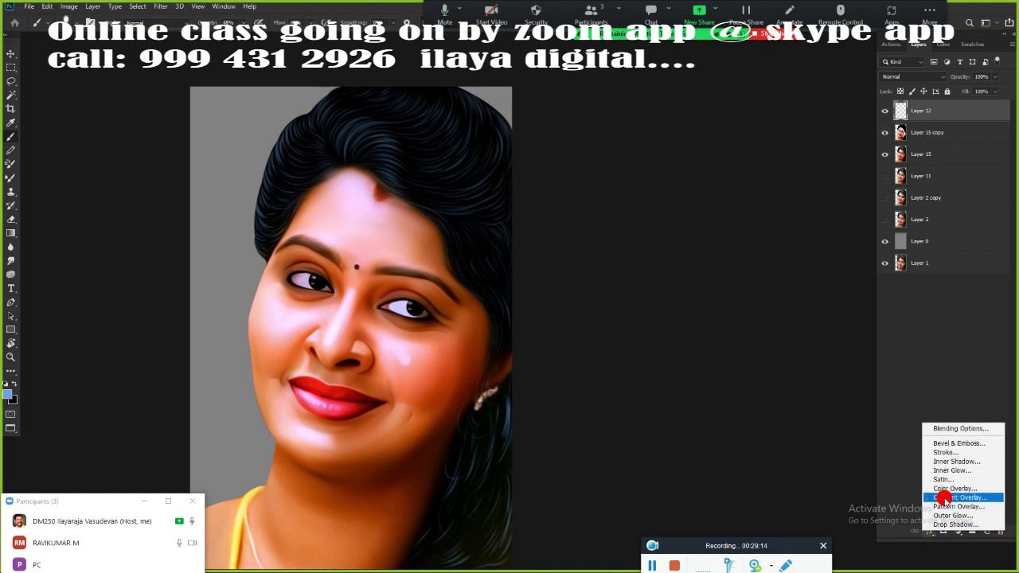
left_click(944, 498)
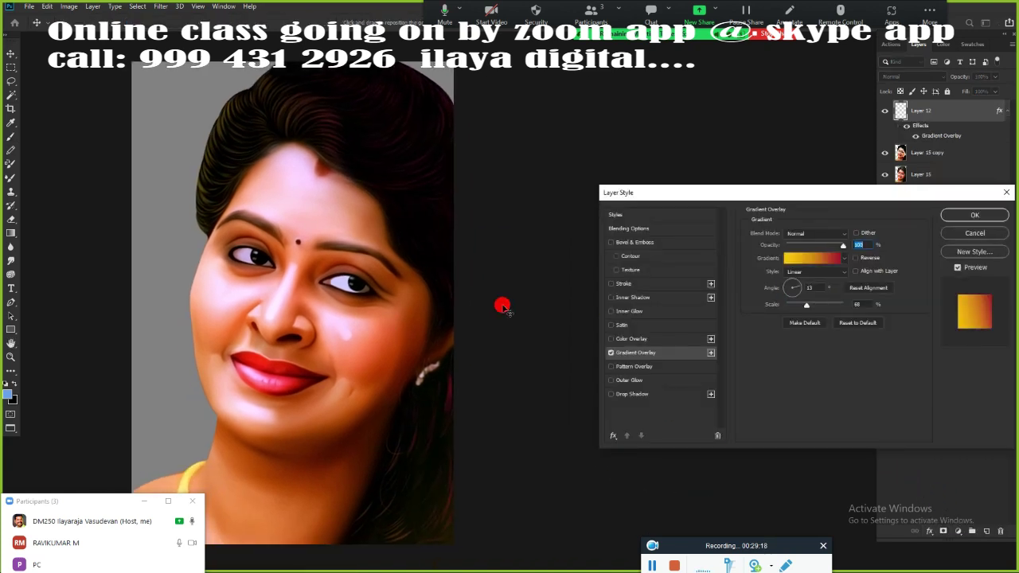
left_click(814, 261)
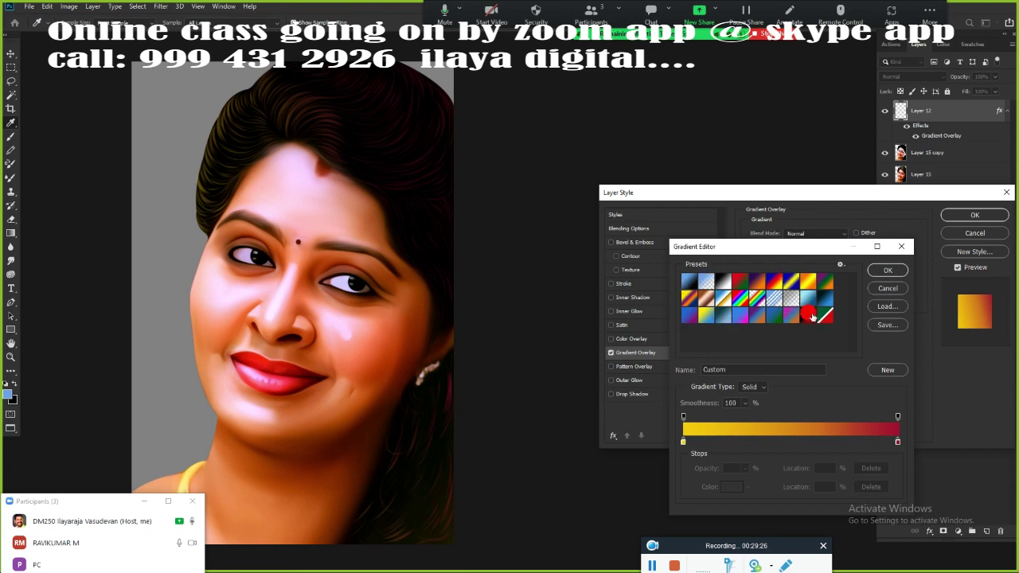
- Try Foreground to Background, Foreground to Transparent, Black-White and multicolour gradient presets
left_click(688, 279)
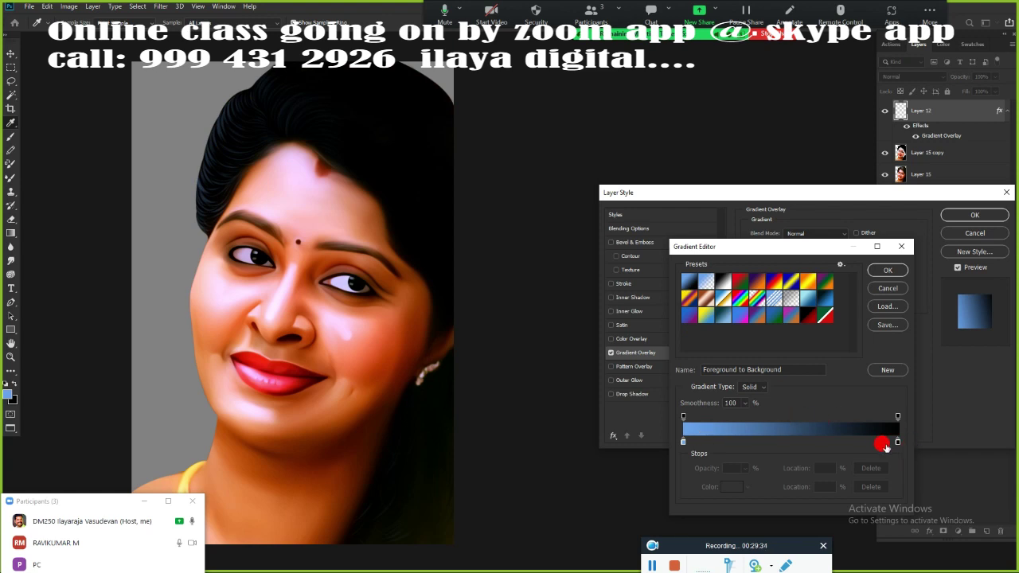
left_click(704, 285)
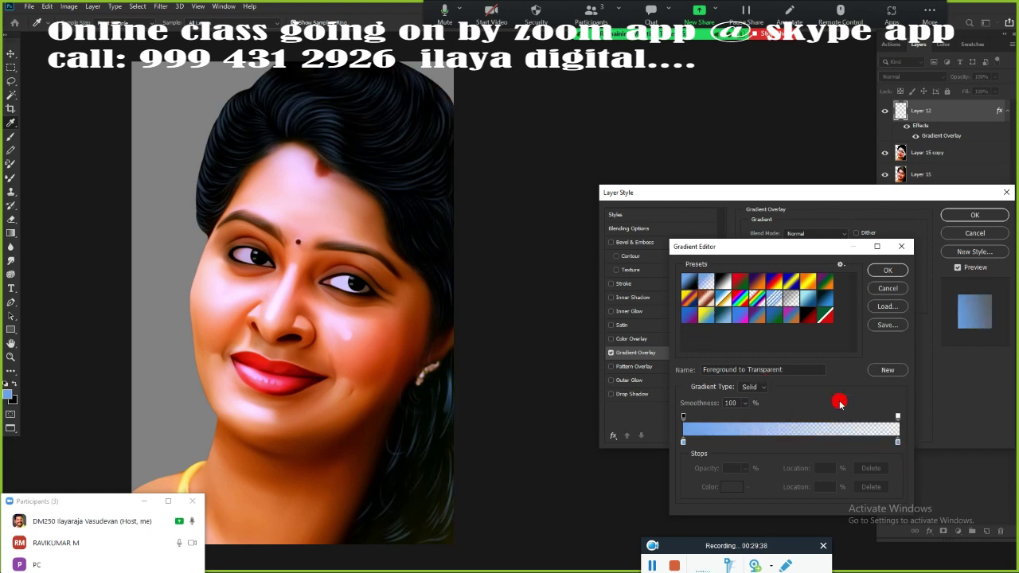
left_click(724, 282)
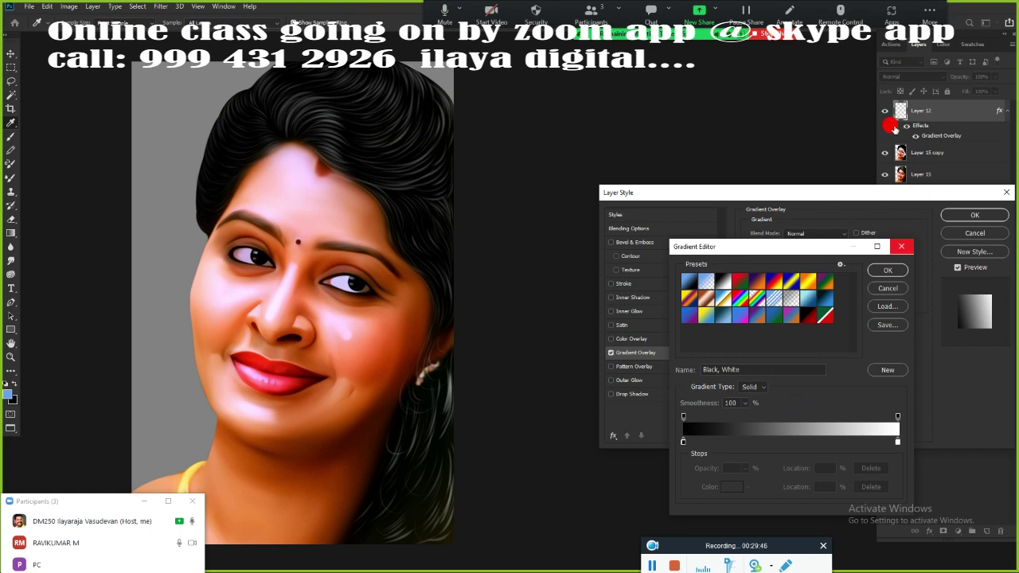
left_click(756, 317)
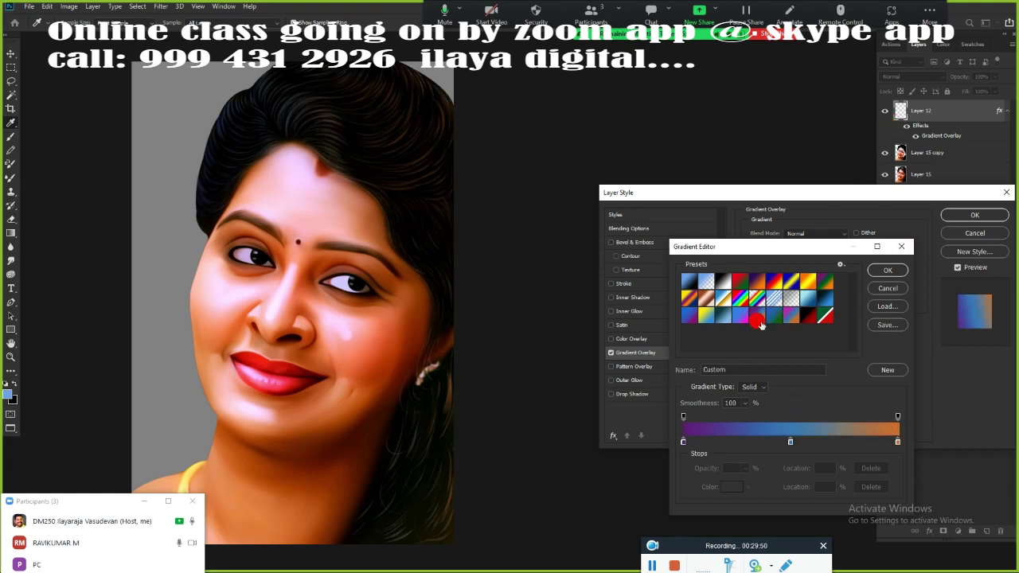
left_click(827, 317)
left_click(808, 317)
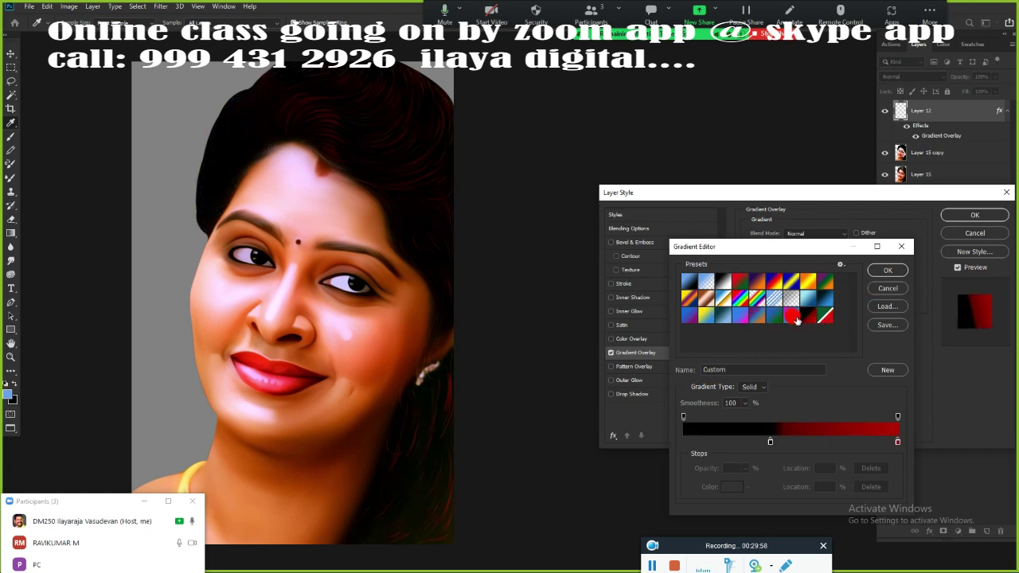
left_click(757, 318)
- Compare Violet-Green-Orange and Orange-Yellow-Orange presets, settling on a blue-to-purple gradient
left_click(797, 282)
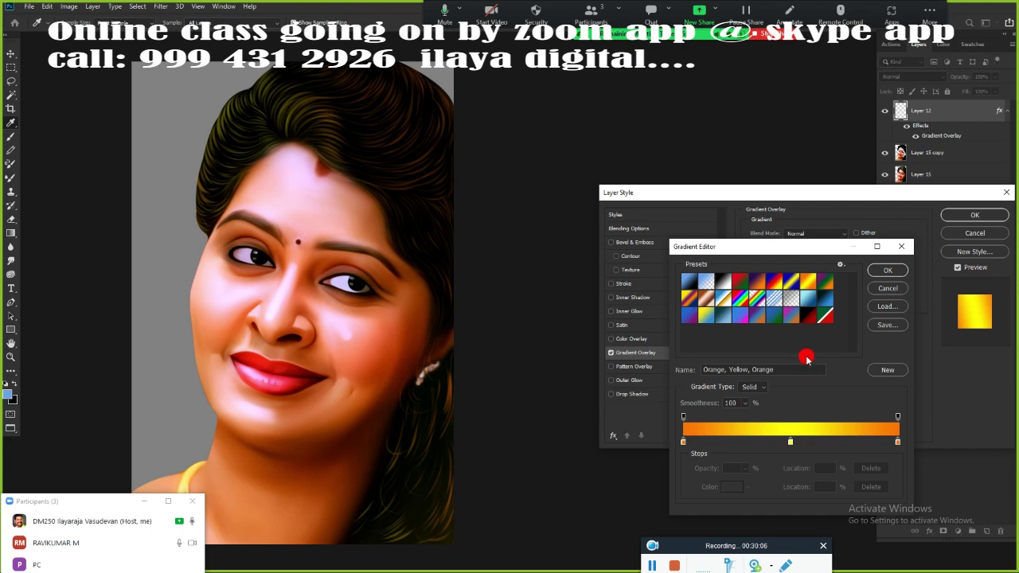
left_click(821, 286)
left_click(720, 320)
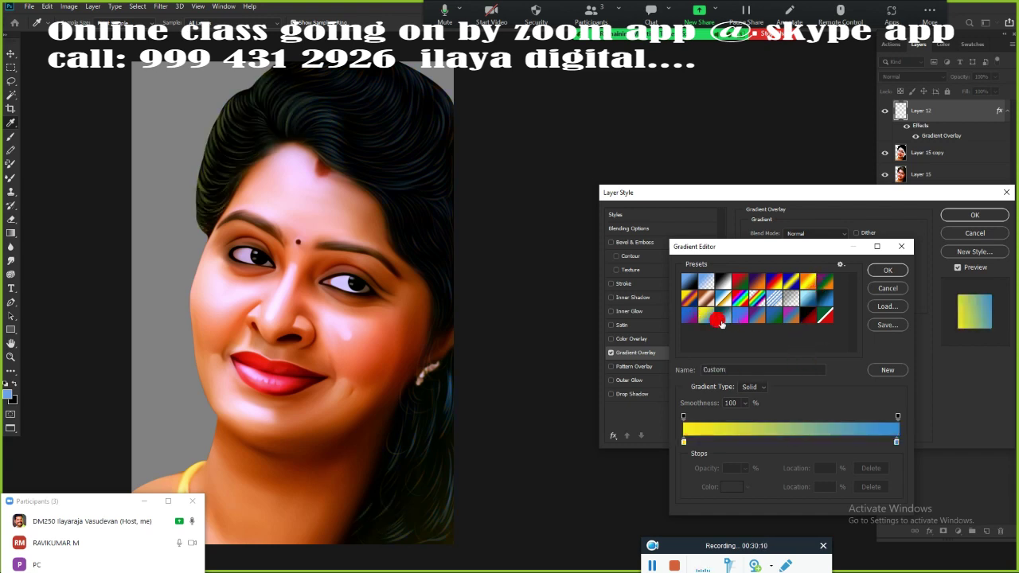
left_click(808, 283)
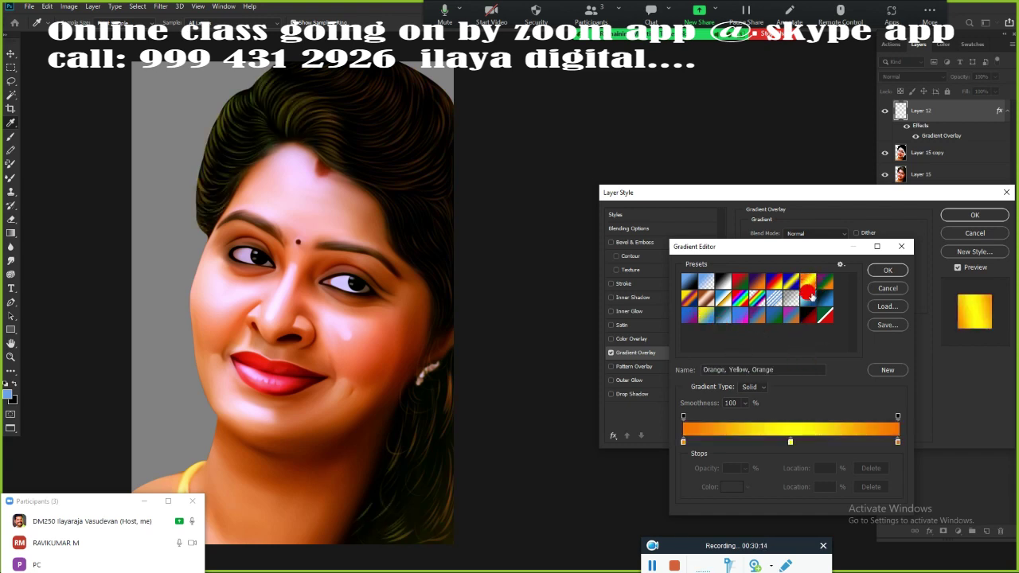
left_click(825, 283)
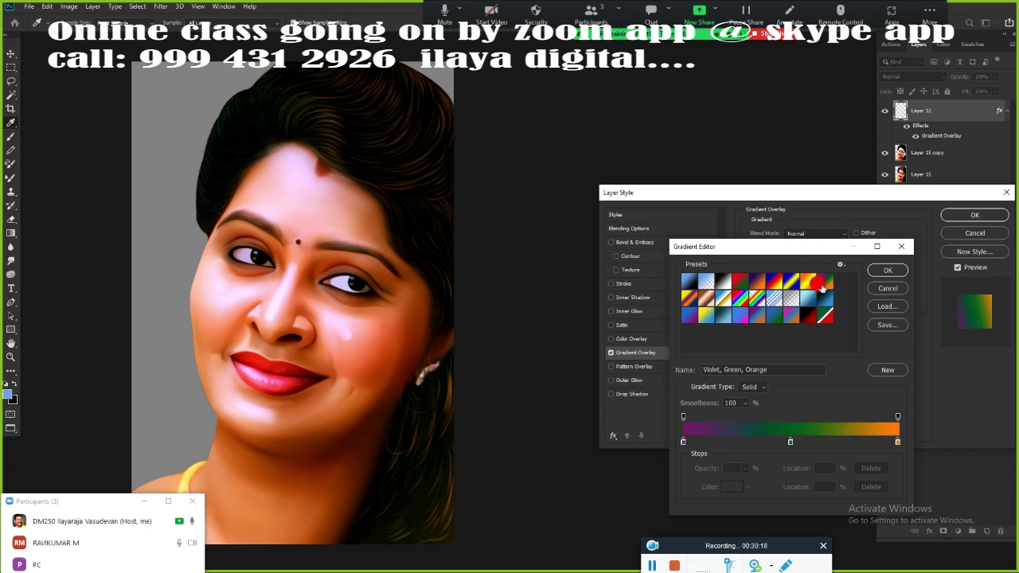
left_click(806, 283)
left_click(689, 316)
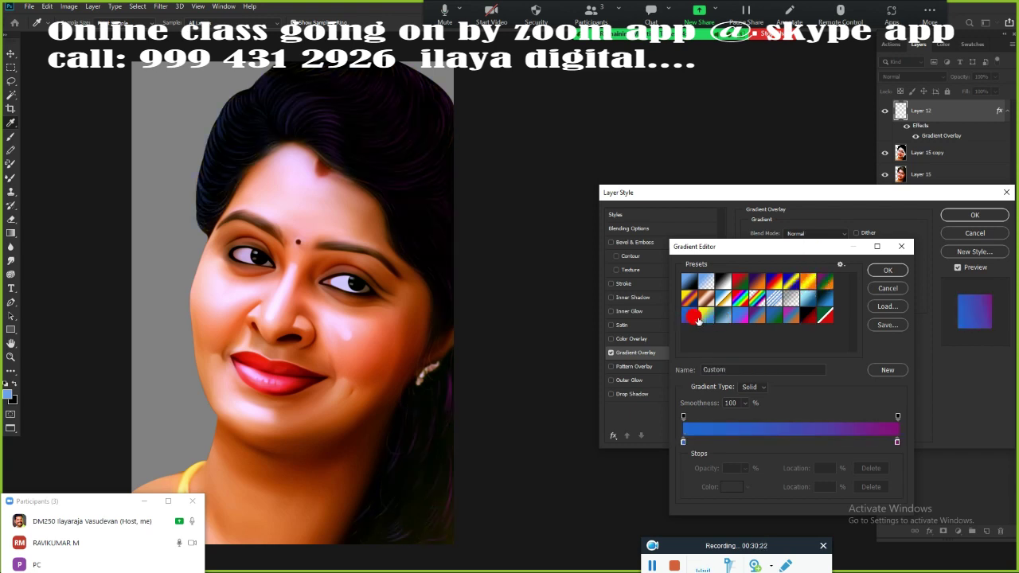
- Reposition the Gradient Editor and set the left gradient stop to bright yellow
mouse_move(804, 248)
left_mouse_down()
mouse_move(601, 53)
mouse_move(635, 76)
left_mouse_up()
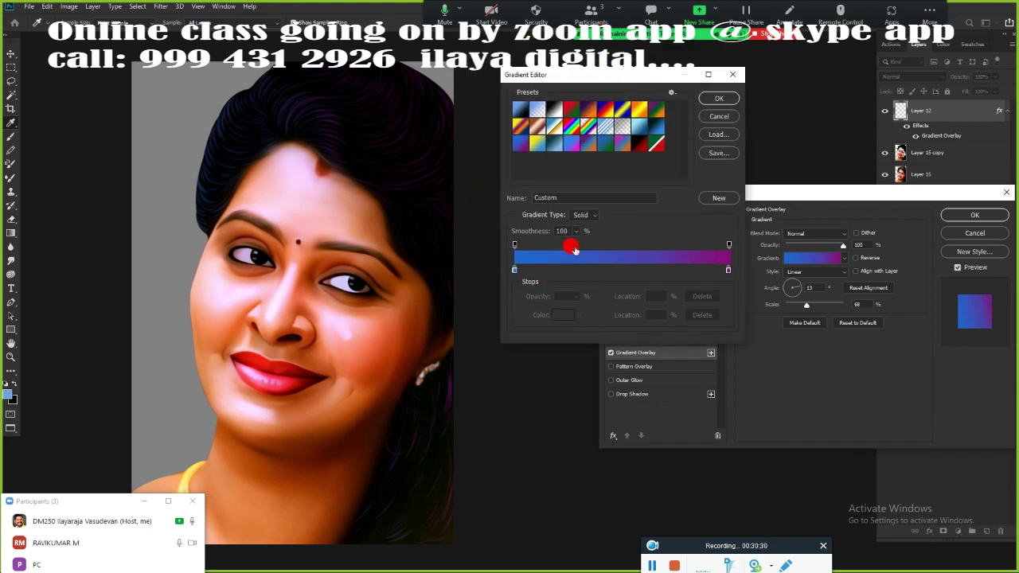
left_click_drag(605, 75, 653, 76)
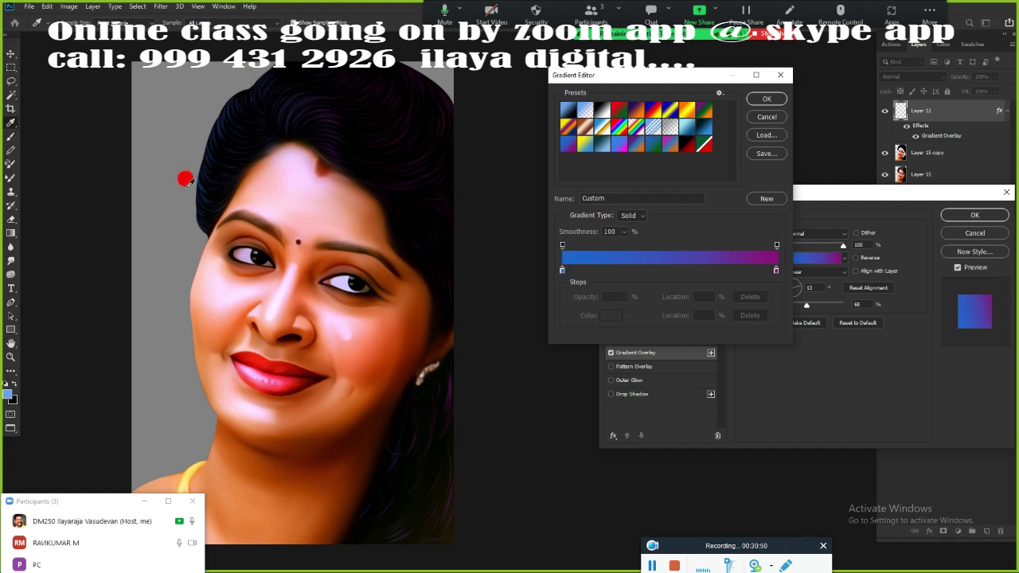
left_click(562, 271)
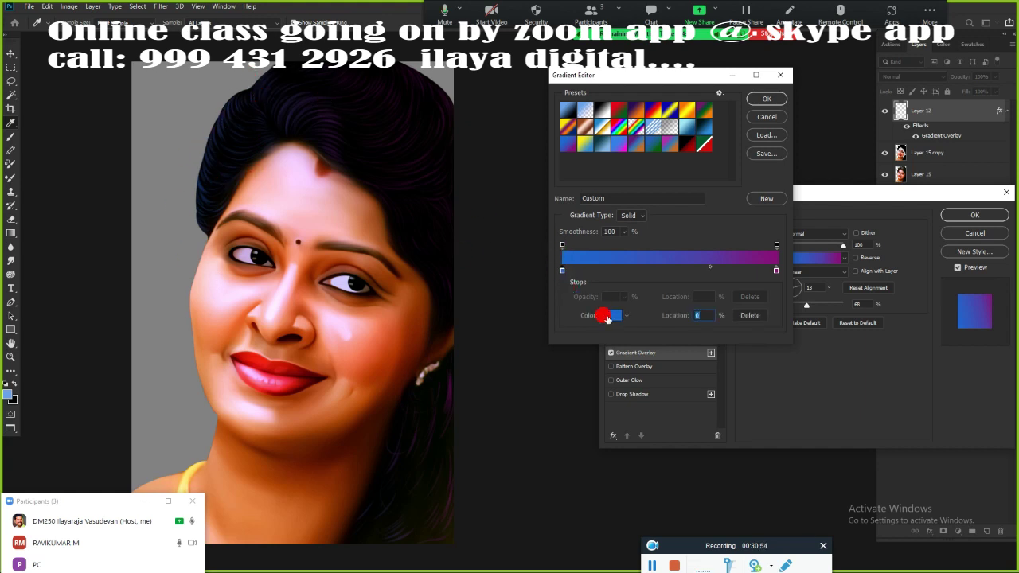
left_click(611, 314)
left_click_drag(887, 197, 884, 191)
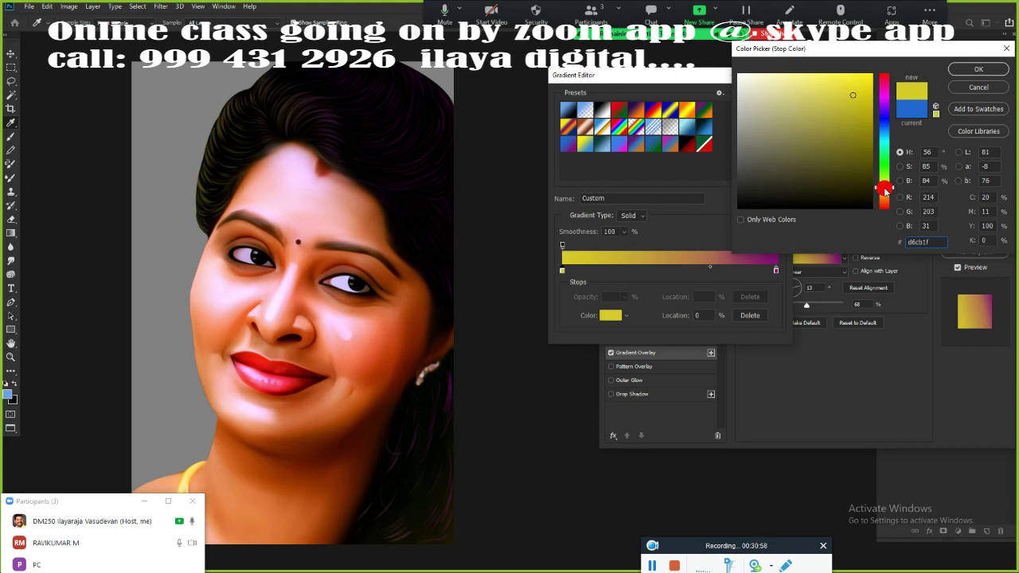
left_click_drag(862, 78, 866, 78)
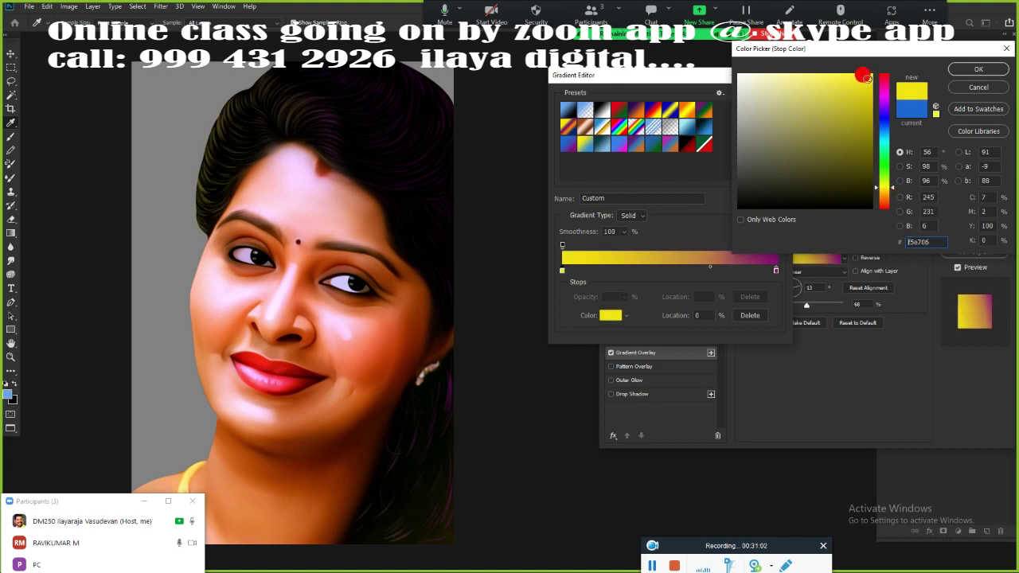
left_click(965, 70)
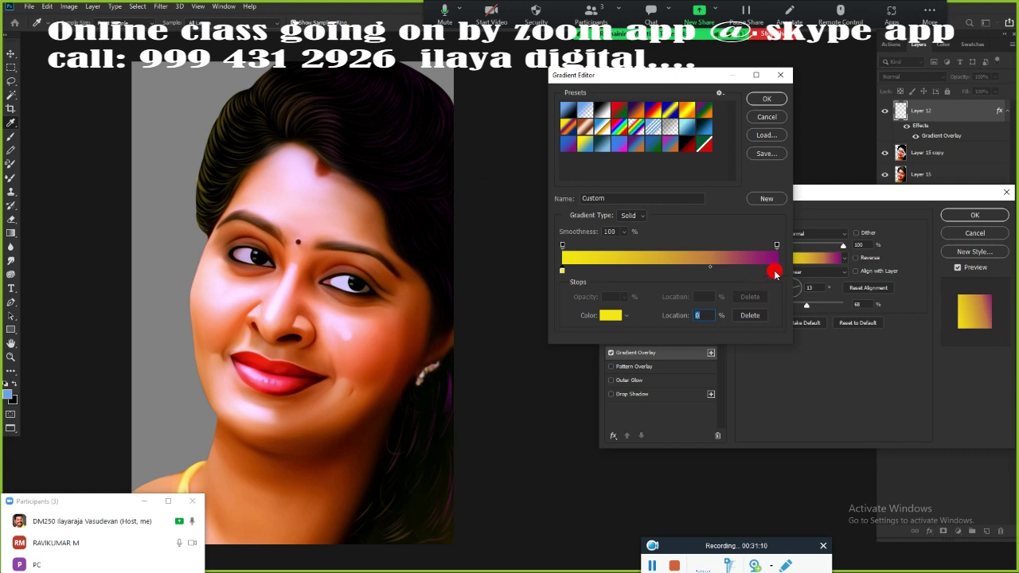
- After trying cyan, pink and purple, set the right gradient stop to light blue
left_click(612, 316)
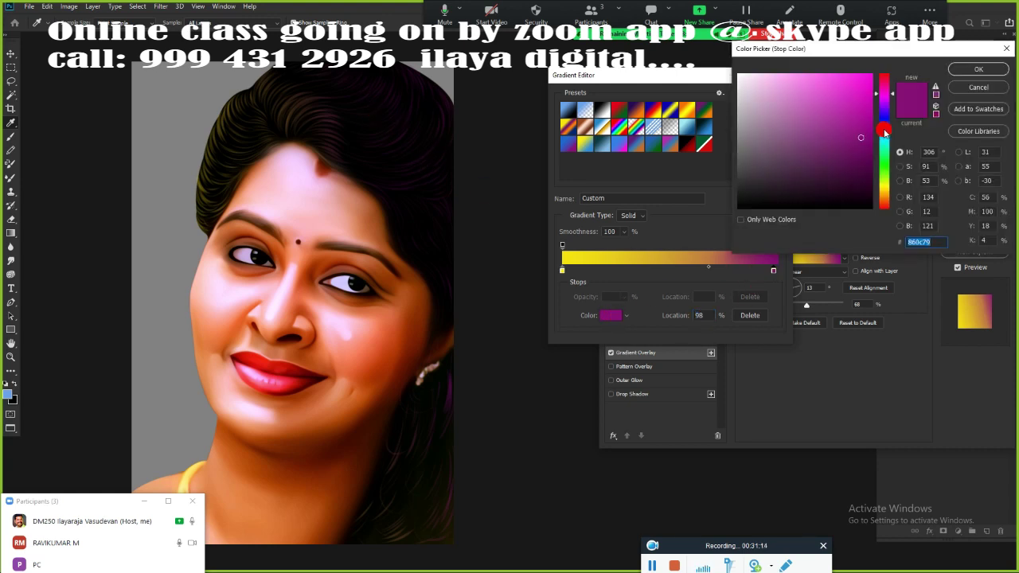
left_click(884, 136)
left_click(852, 99)
left_click_drag(884, 159, 885, 80)
left_click(864, 87)
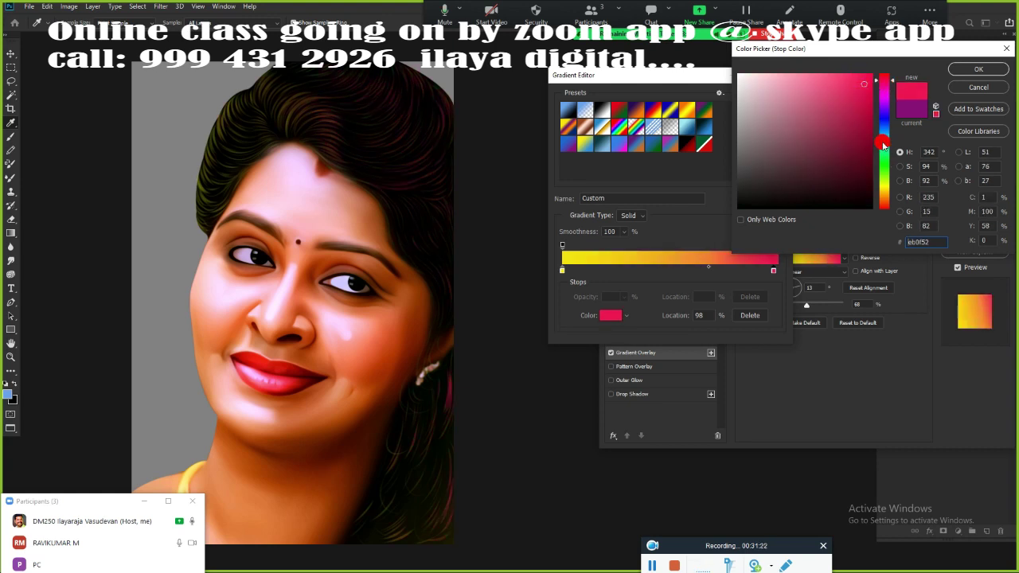
mouse_move(883, 145)
left_mouse_down()
mouse_move(883, 206)
mouse_move(886, 197)
left_mouse_up()
left_click(885, 96)
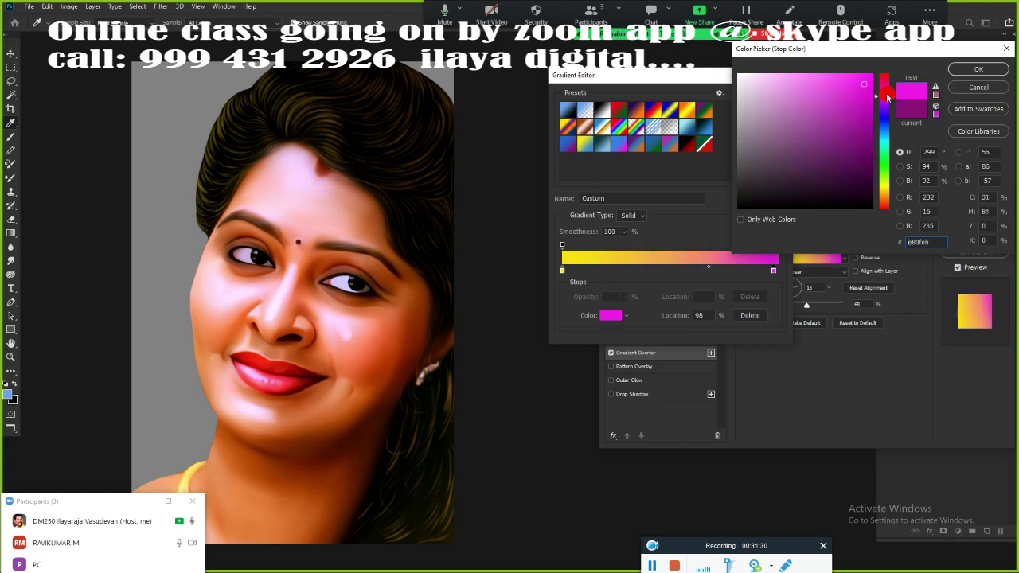
left_click_drag(856, 134, 858, 162)
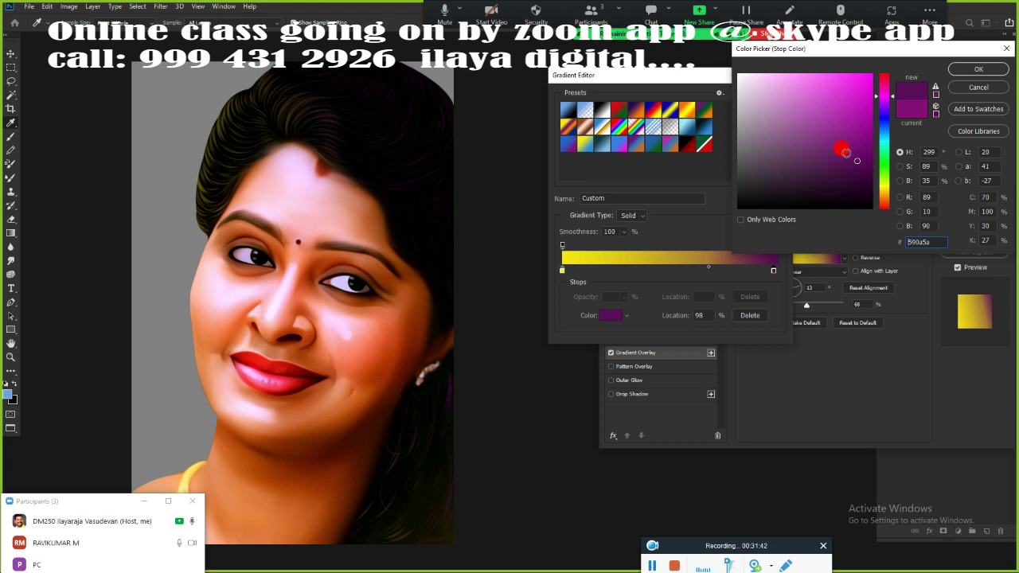
left_click_drag(846, 152, 849, 155)
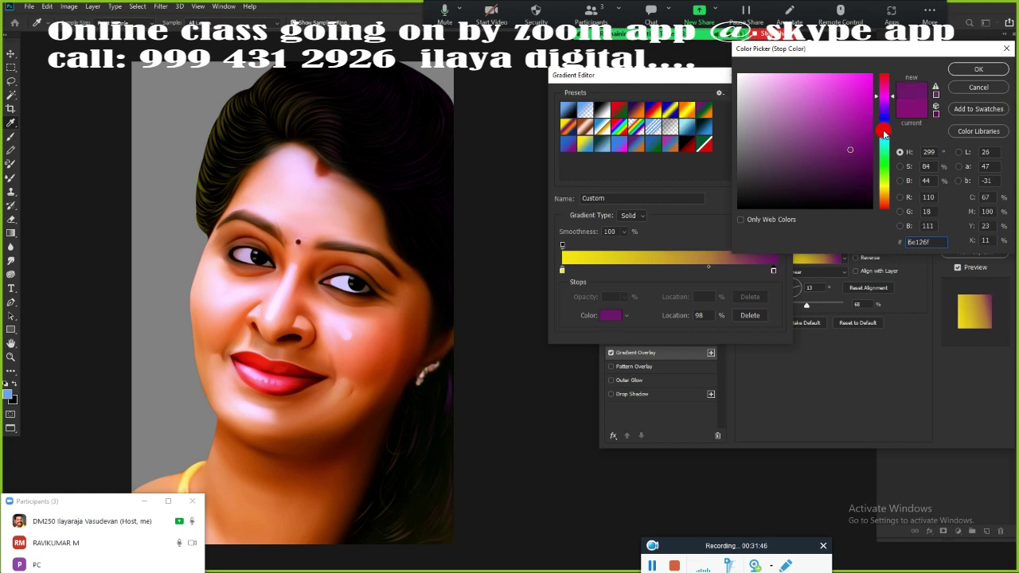
left_click(884, 133)
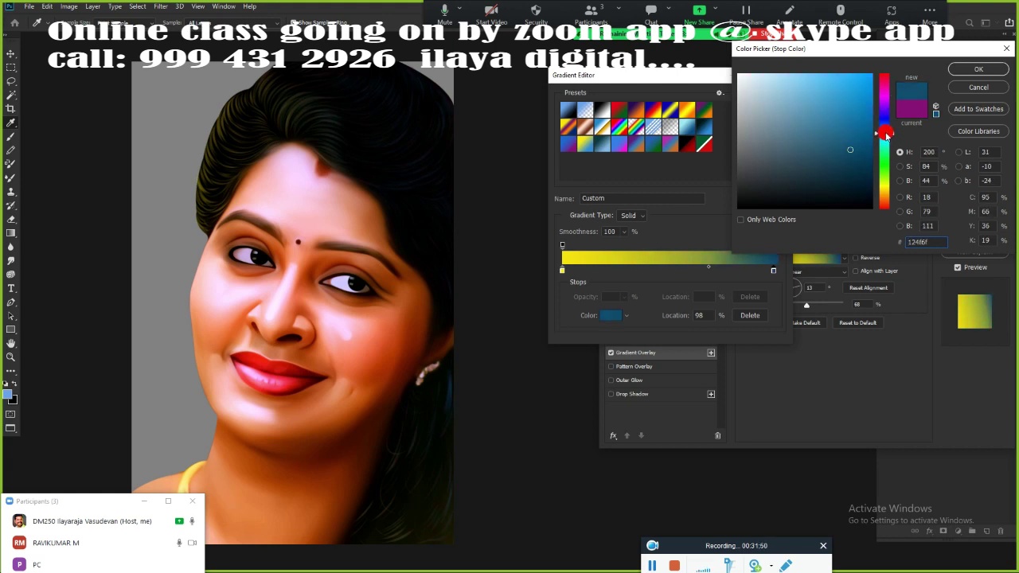
left_click(850, 127)
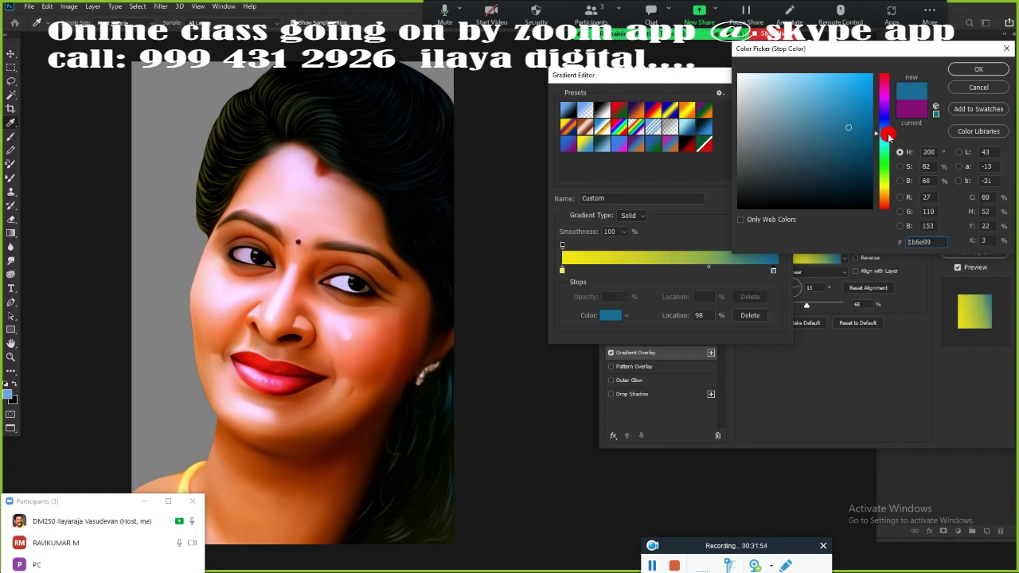
left_click(963, 70)
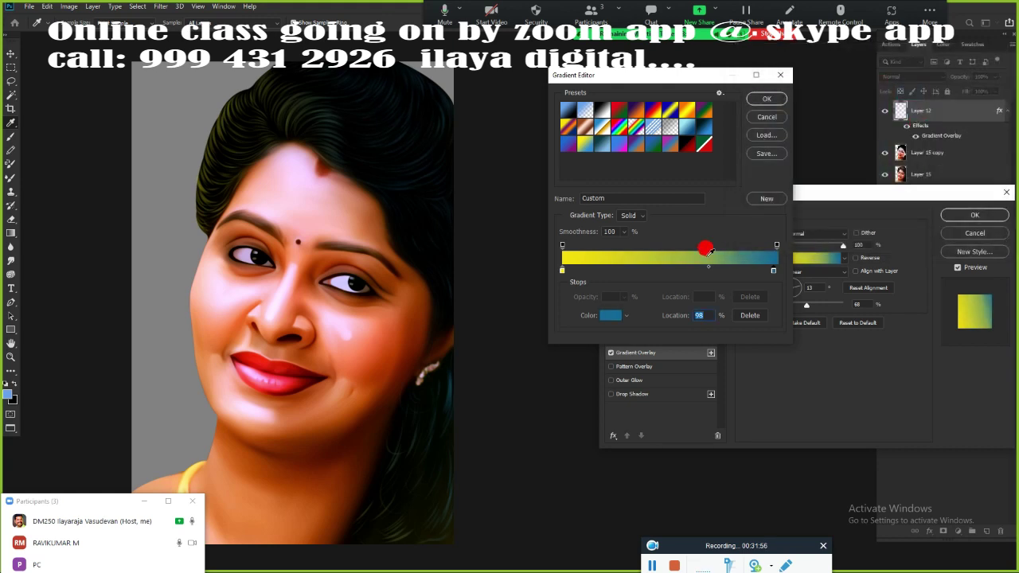
- Rotate the overlay's gradient angle and recolour the left stop to light orange
left_click(767, 101)
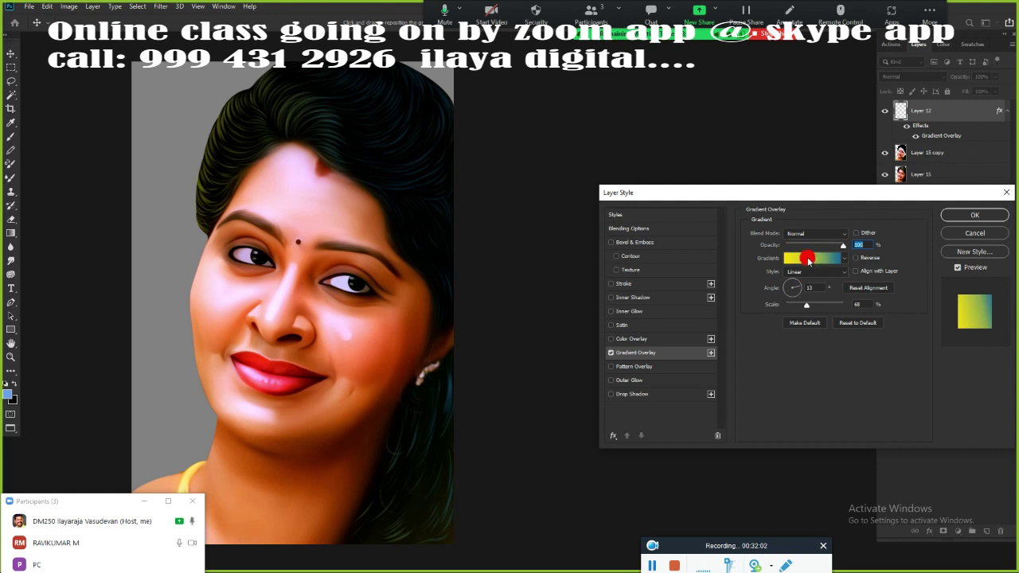
mouse_move(800, 290)
left_mouse_down()
mouse_move(788, 293)
mouse_move(800, 287)
left_mouse_up()
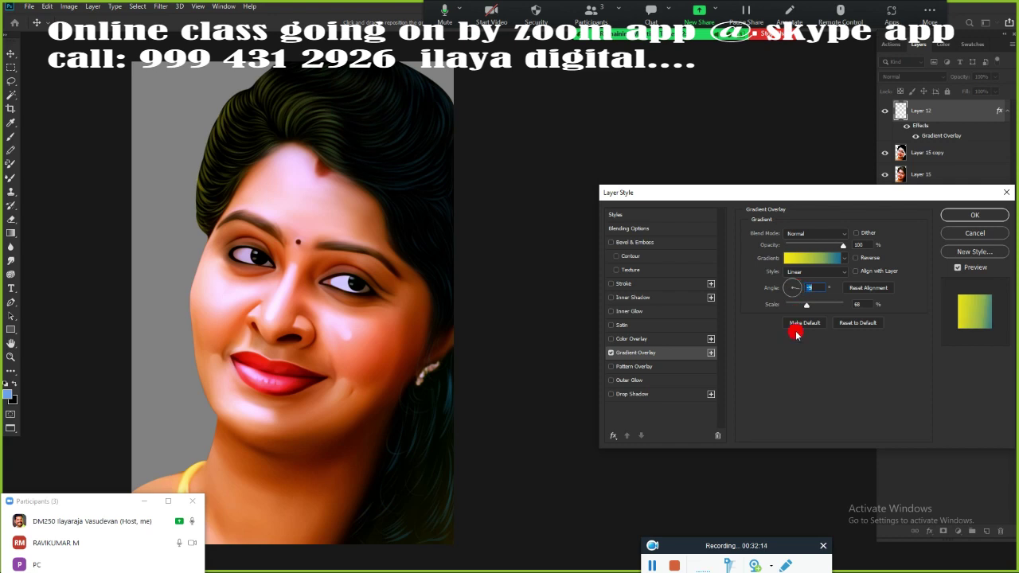
left_click(820, 258)
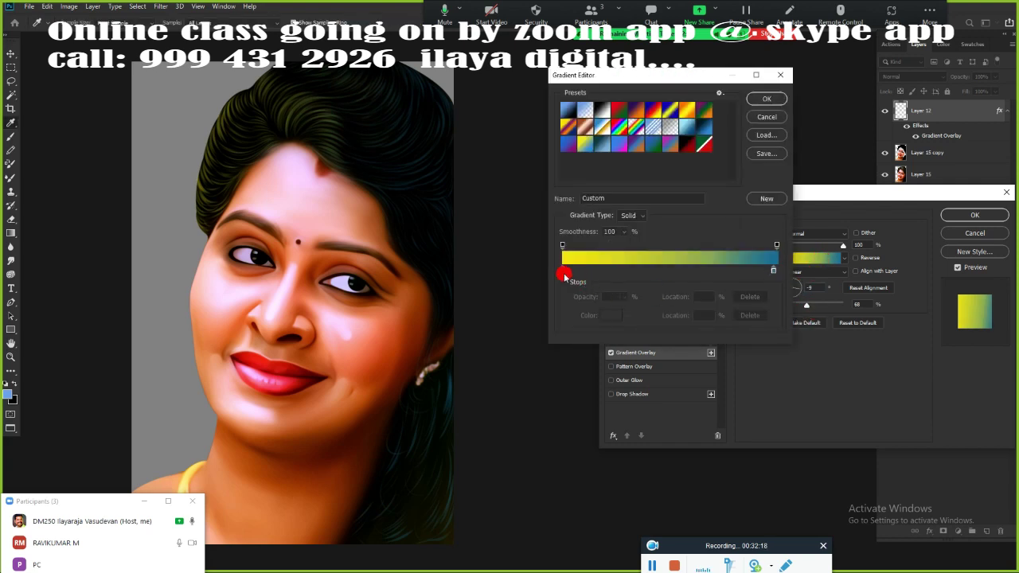
double_click(564, 271)
left_click_drag(882, 194, 885, 200)
left_click(839, 85)
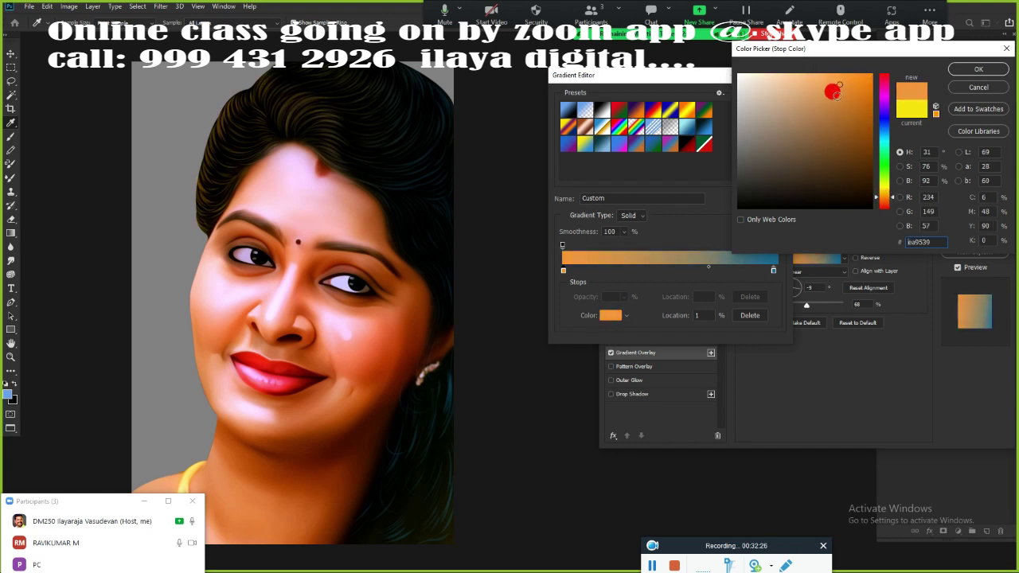
left_click_drag(883, 228, 889, 200)
left_click(962, 71)
- Set the right stop to bright violet and accept the orange-to-violet gradient
left_click(774, 273)
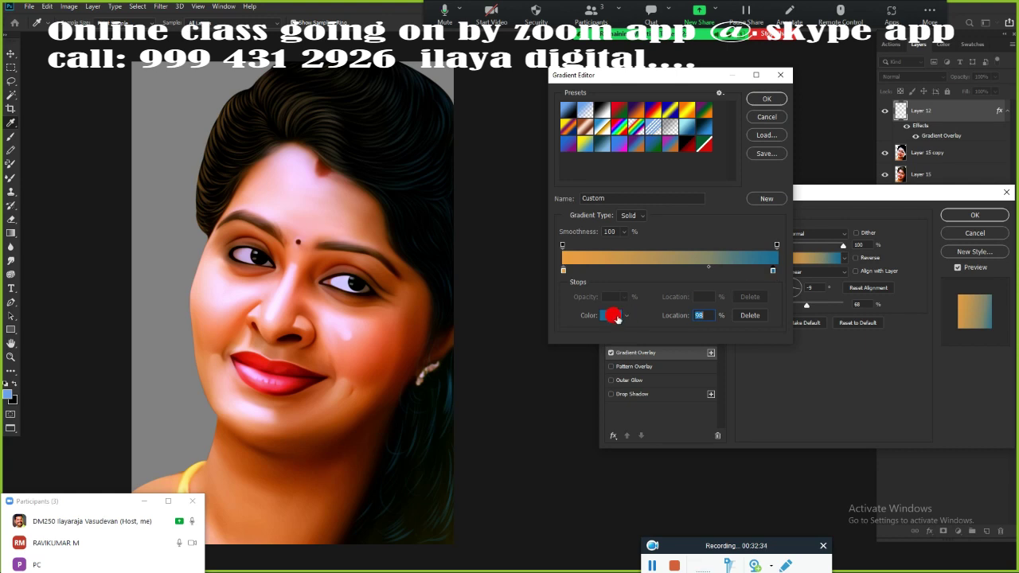
left_click(610, 315)
left_click(886, 105)
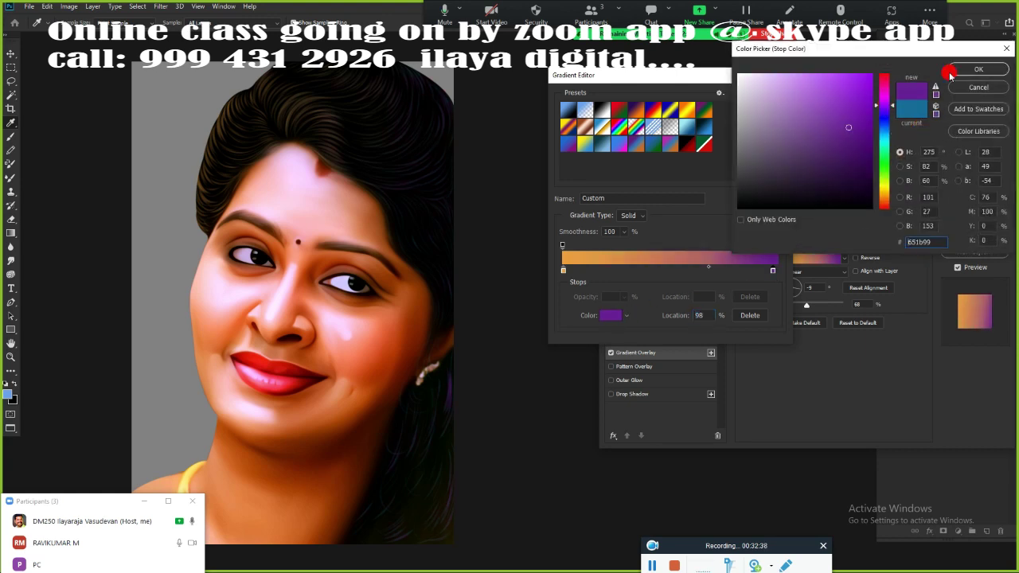
mouse_move(830, 86)
left_mouse_down()
mouse_move(746, 83)
mouse_move(830, 77)
left_mouse_up()
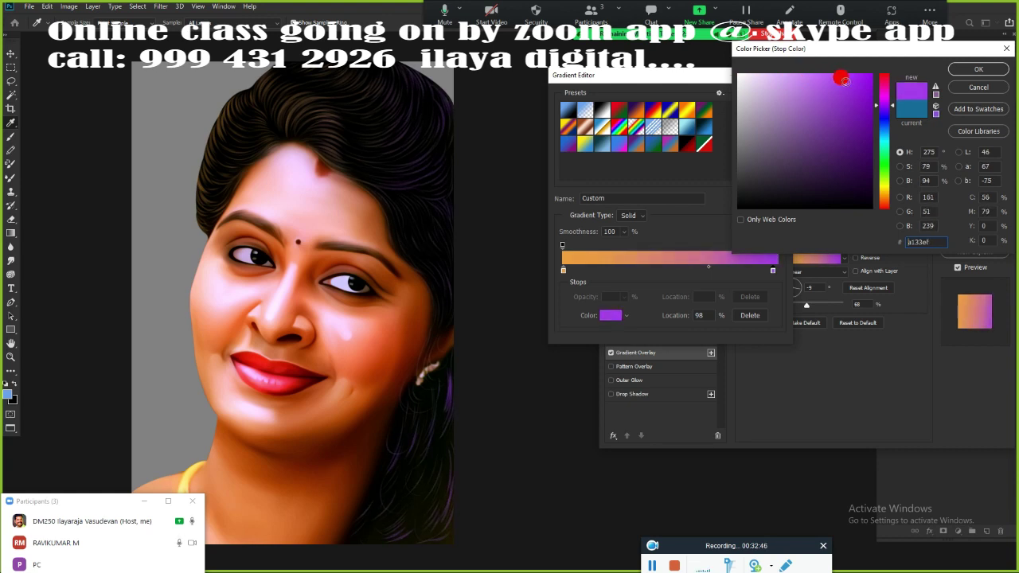
left_click(961, 69)
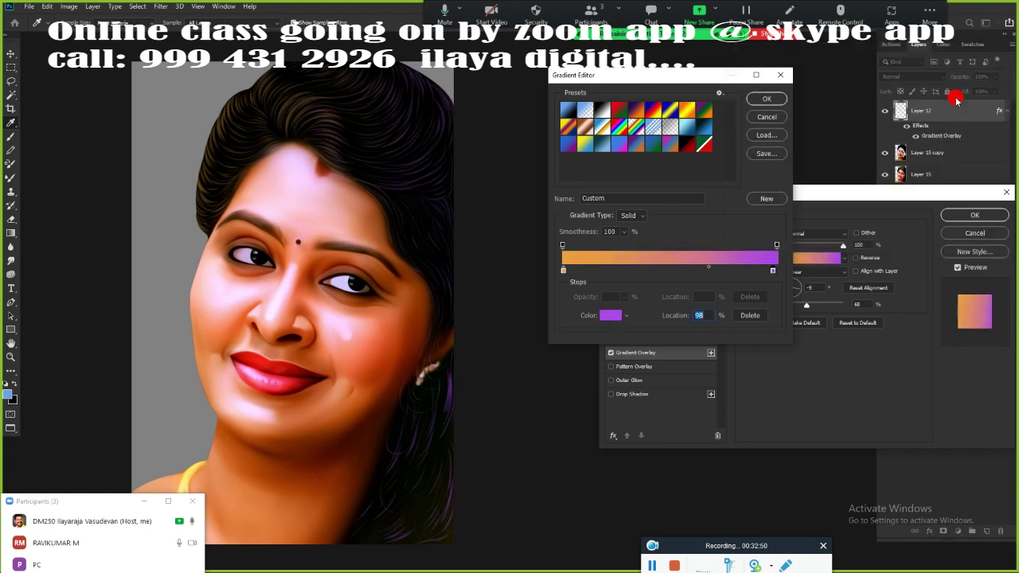
left_click(767, 99)
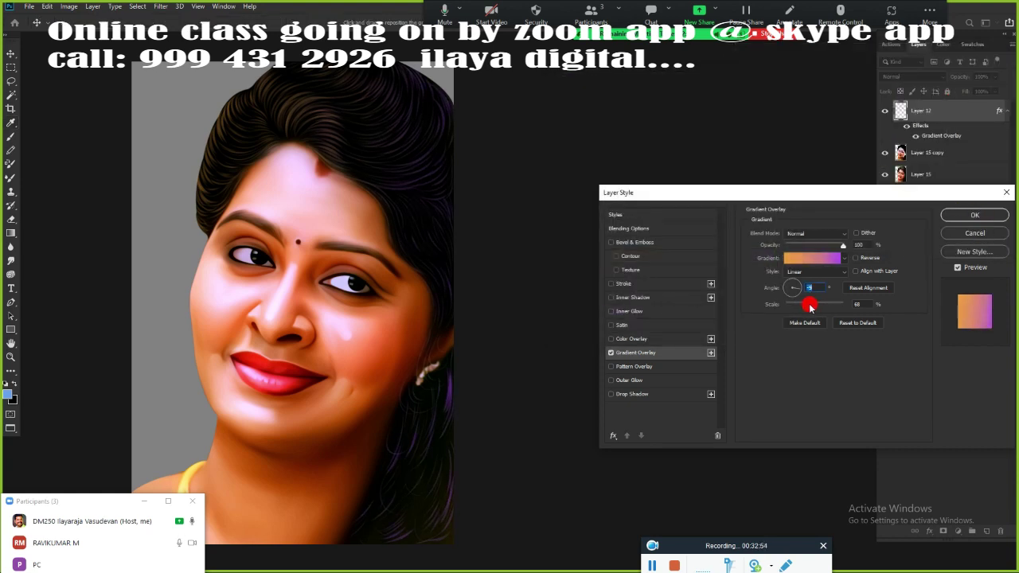
- Merge the gradient hair layer into Layer 16 and shift its hue from purple to green
left_click(977, 216)
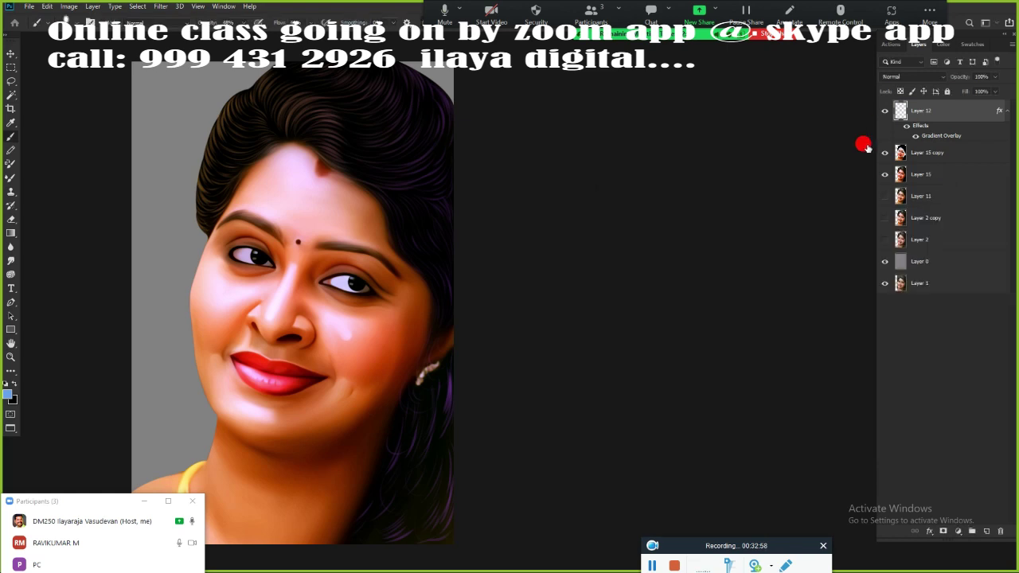
left_click(985, 533)
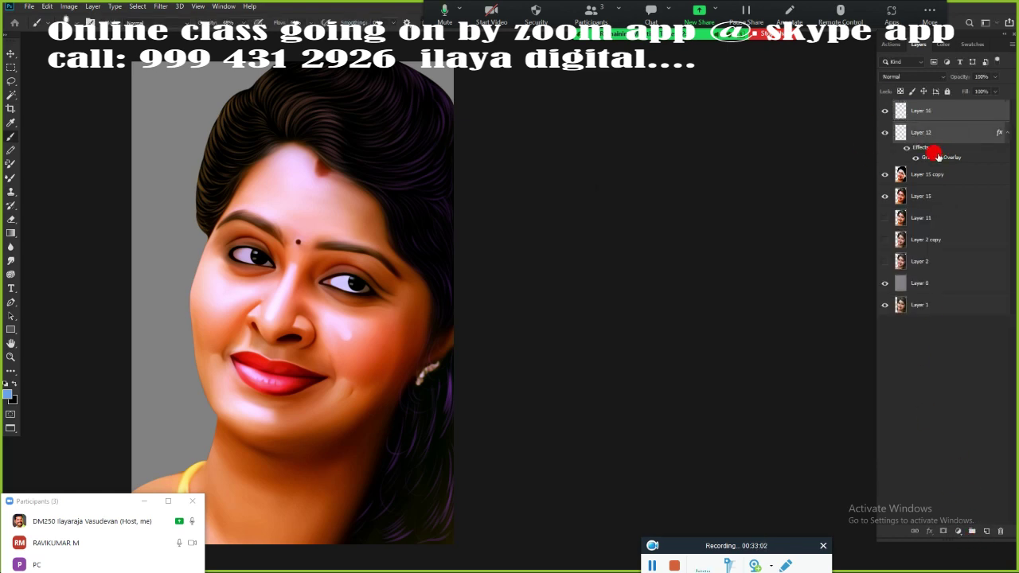
key("ctrl+e")
key("ctrl+u")
mouse_move(808, 143)
left_mouse_down()
mouse_move(762, 145)
mouse_move(851, 146)
mouse_move(801, 148)
mouse_move(815, 152)
left_mouse_up()
left_click(926, 90)
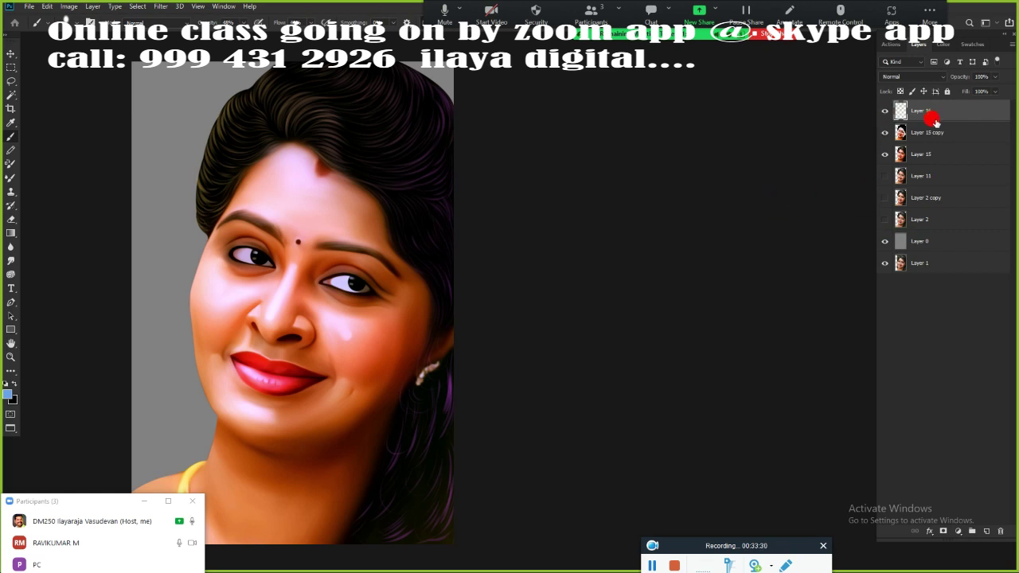
- Add Layer 17 below Layer 16, hide Layer 16, and zoom in on the eyes and nose
left_click(987, 531)
key("ctrl+bracketleft")
left_click(884, 111)
left_click(883, 111)
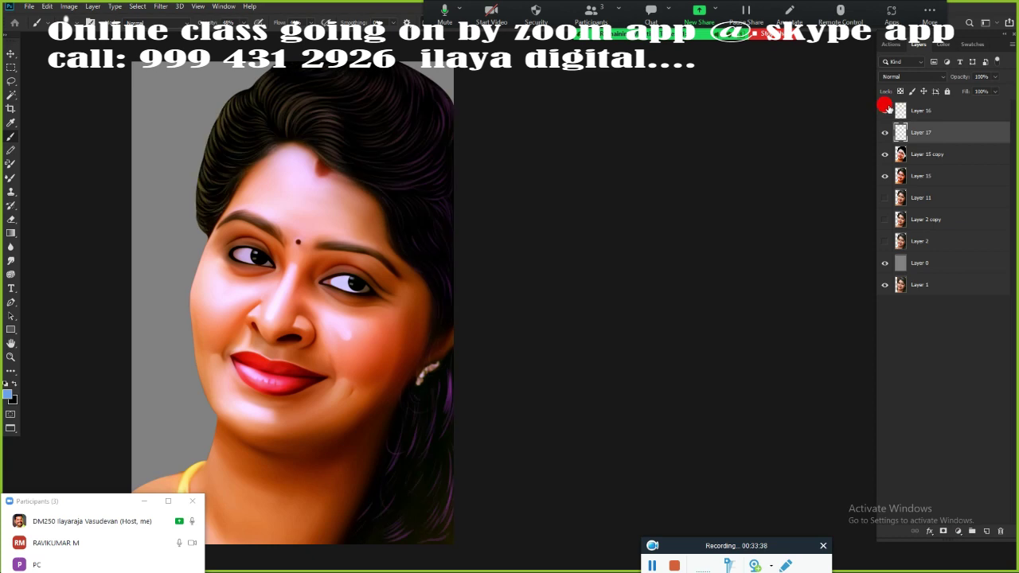
left_click(884, 111)
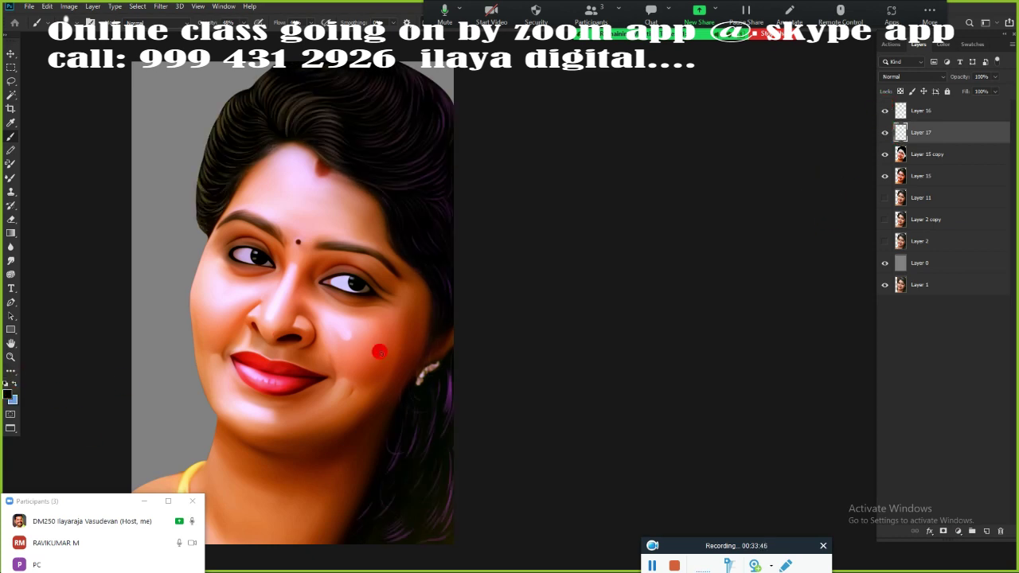
left_click_drag(284, 303, 518, 314)
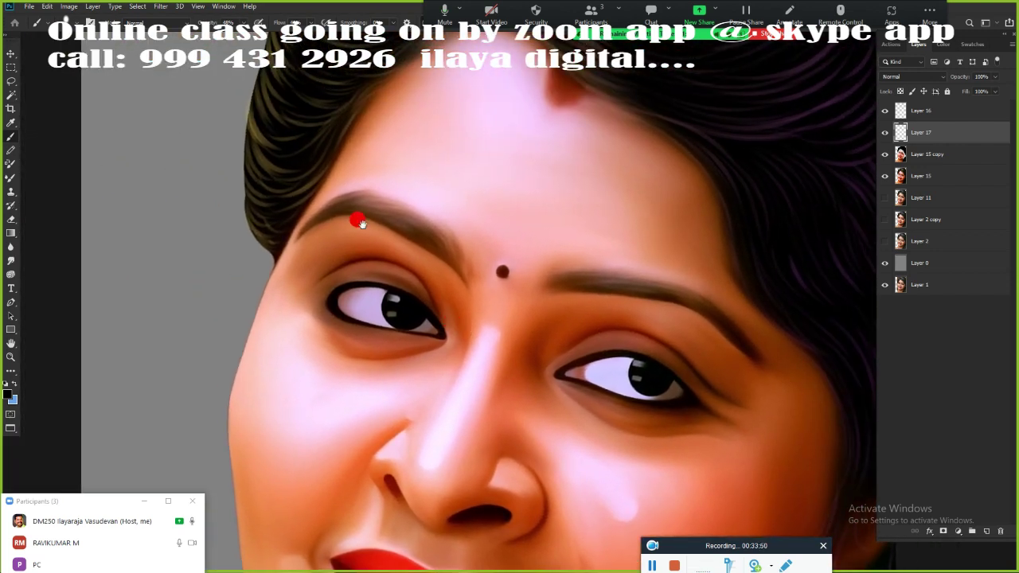
scroll(458, 320, "up", 5)
scroll(480, 371, "up", 5)
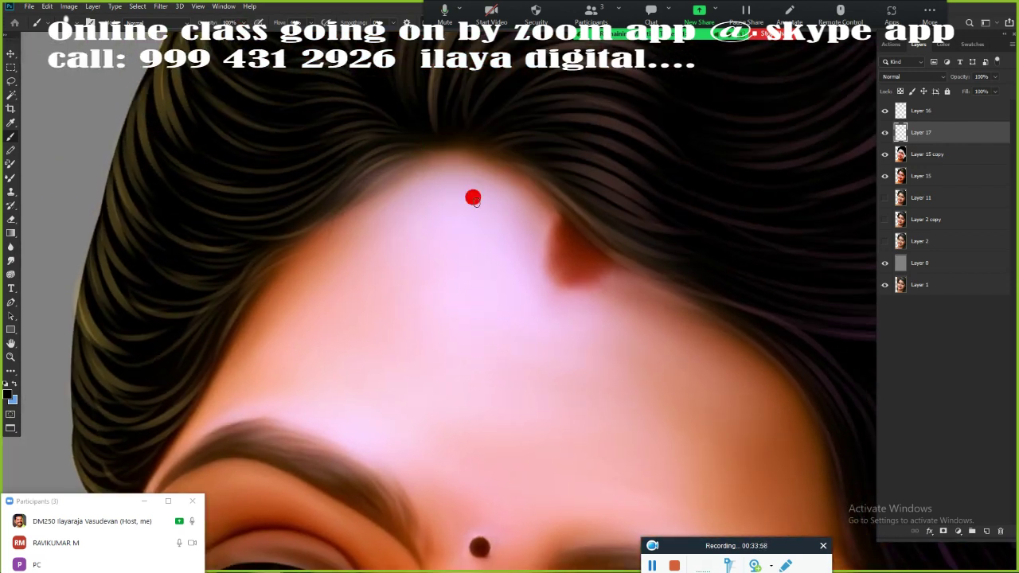
- Paint a fine hair strand across the forehead hairline, redoing a stray first attempt
mouse_move(350, 211)
left_mouse_down()
mouse_move(358, 283)
mouse_move(337, 203)
left_mouse_up()
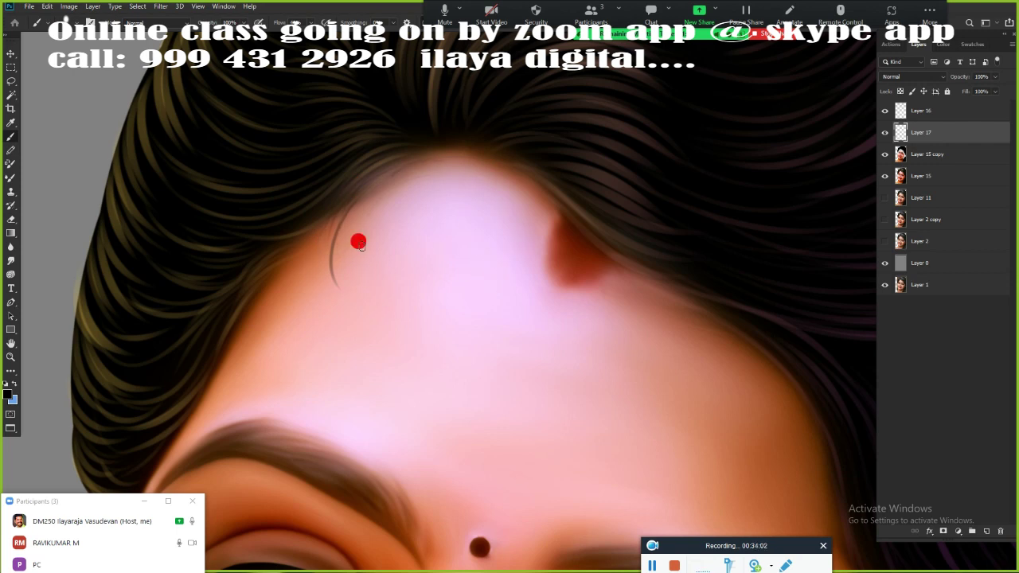
key("ctrl+z")
key("ctrl+z")
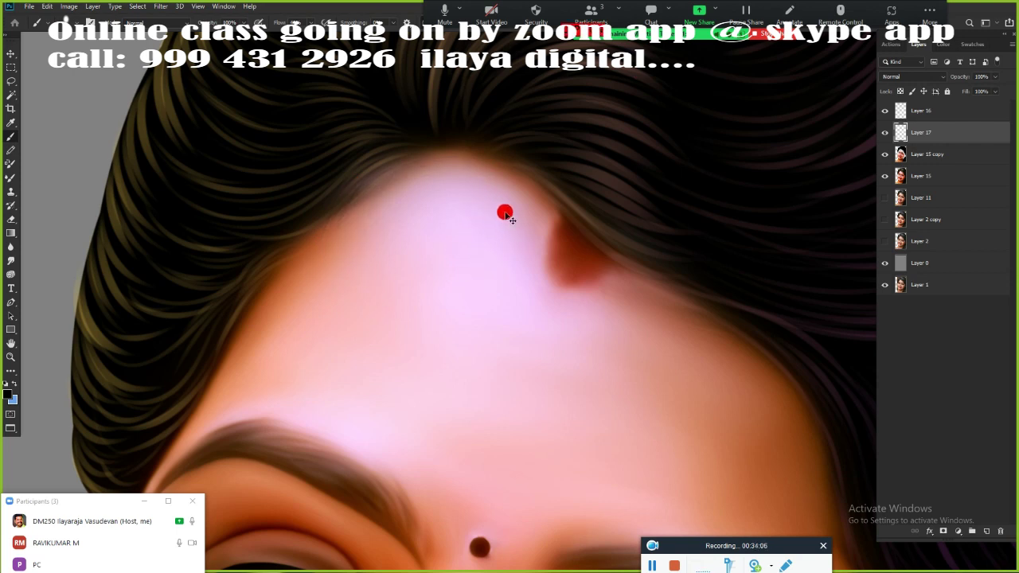
key("h")
left_click_drag(494, 227, 467, 336)
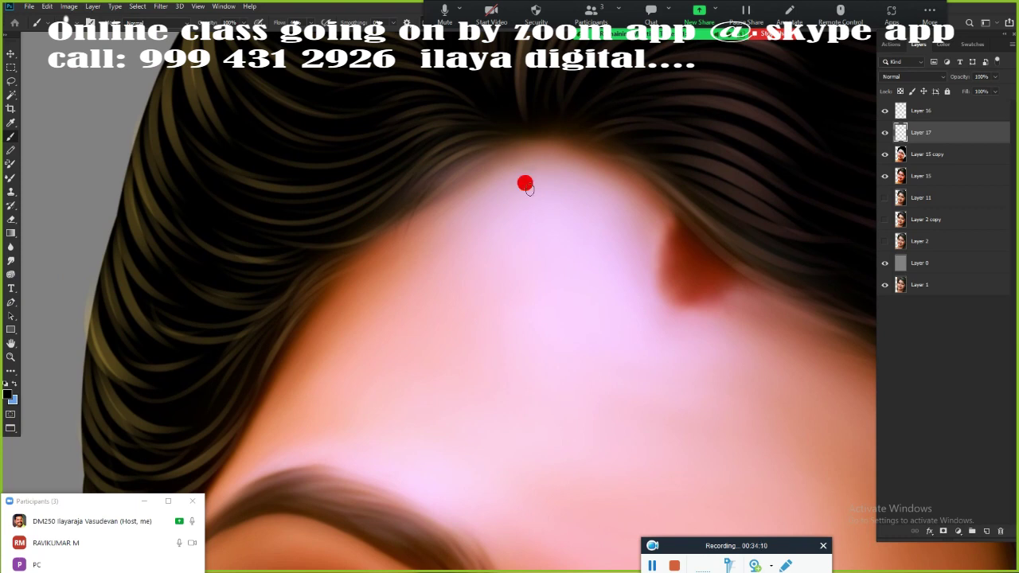
left_click_drag(288, 348, 437, 205)
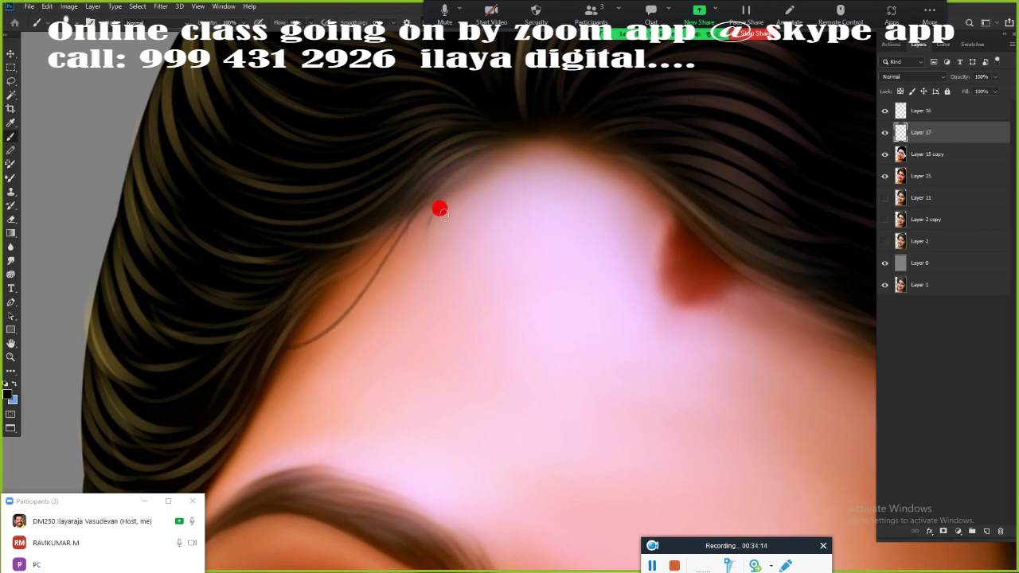
scroll(608, 216, "down", 3)
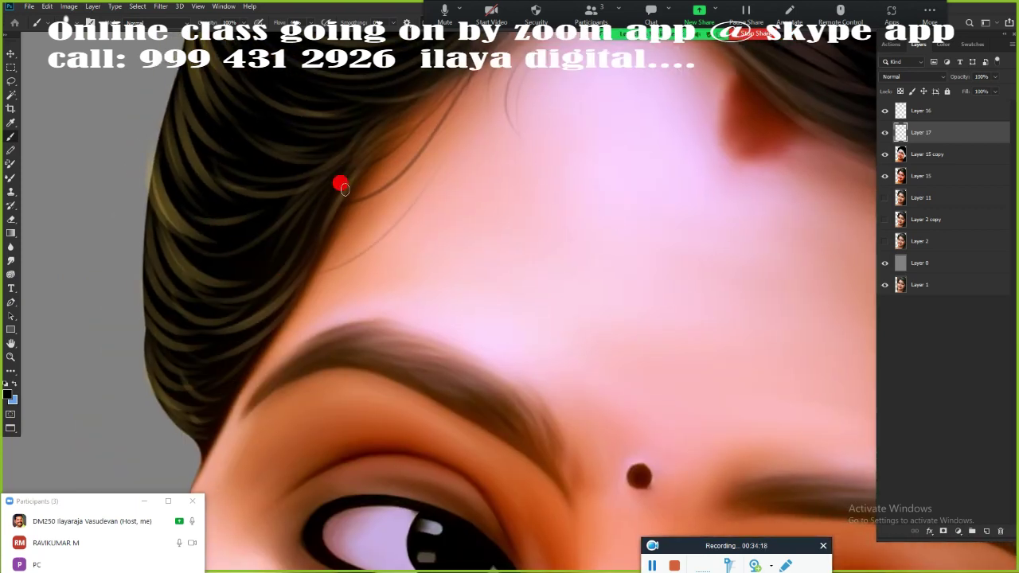
scroll(351, 236, "up", 2)
- Paint fine strands along the left hair edge and a curved strand along the upper edge
left_click_drag(239, 243, 209, 344)
left_click_drag(247, 263, 211, 382)
left_click_drag(128, 295, 199, 350)
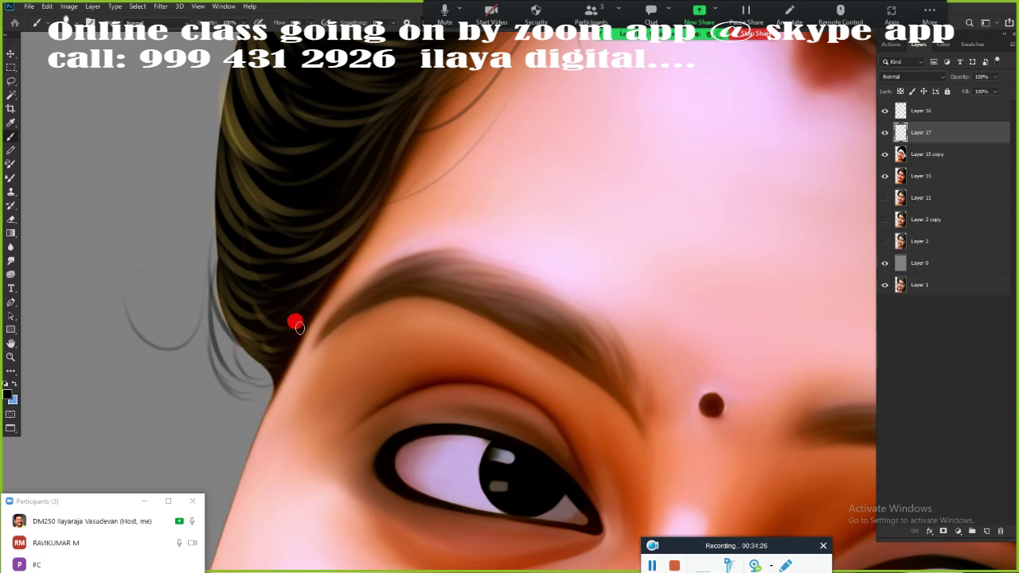
scroll(343, 418, "up", 2)
left_click_drag(244, 247, 208, 358)
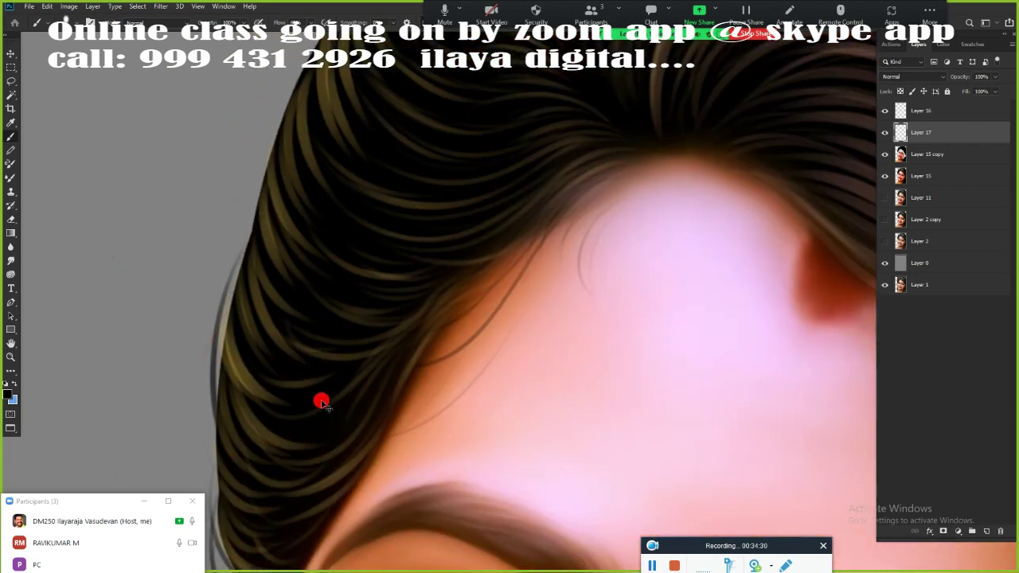
scroll(260, 457, "down", 2)
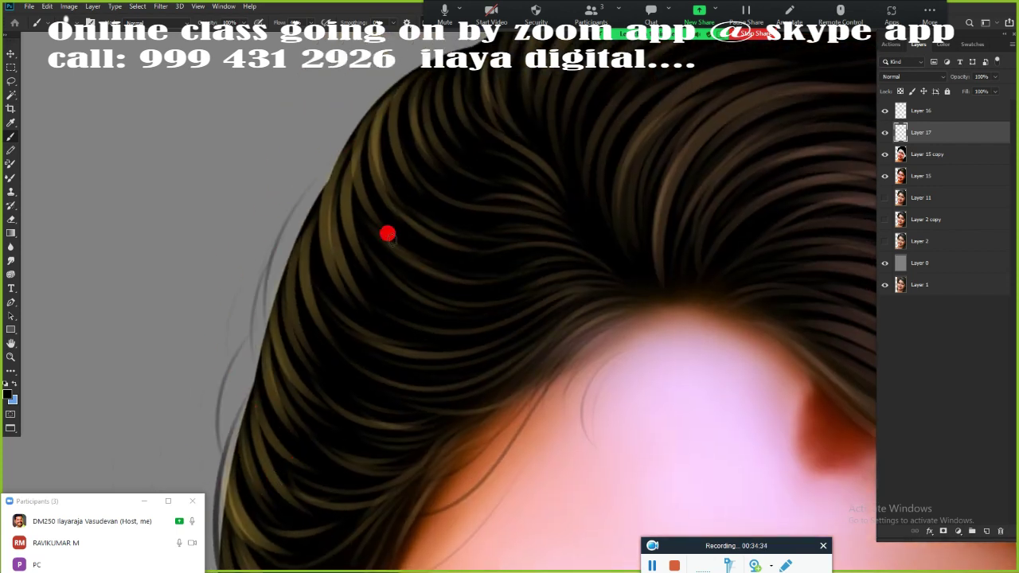
scroll(387, 232, "up", 2)
left_click_drag(381, 204, 253, 294)
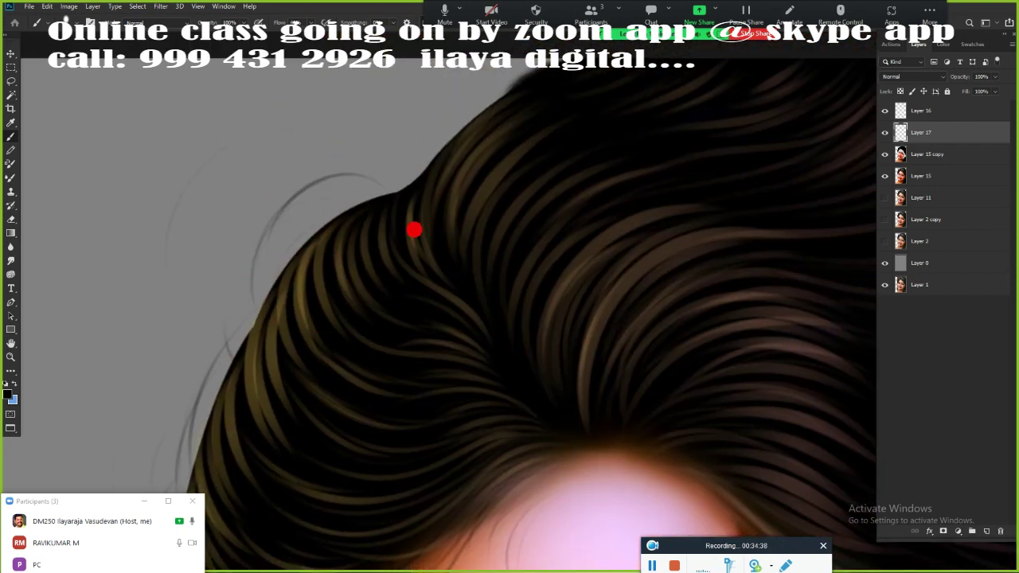
- Paint a dark strand over the hairline near the ear, then make Layer 15 copy active
scroll(437, 239, "up", 2)
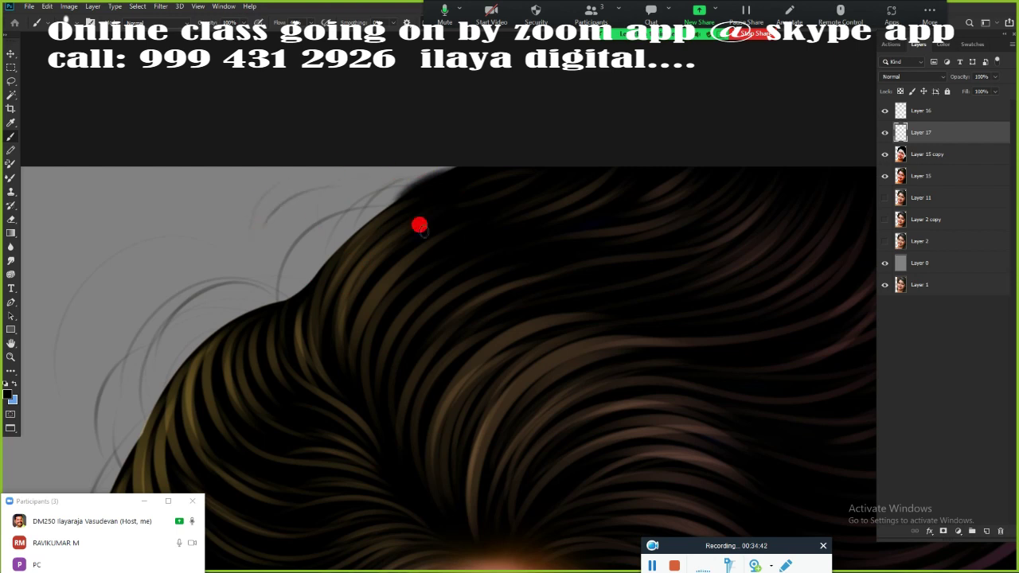
scroll(419, 225, "right", 5)
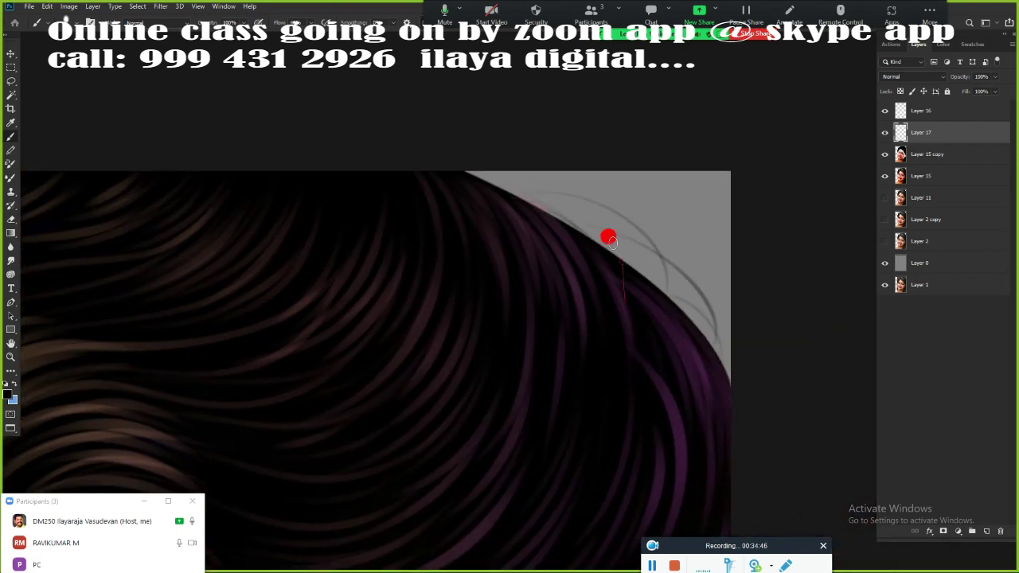
mouse_move(390, 298)
left_mouse_down()
mouse_move(574, 232)
mouse_move(762, 289)
left_mouse_up()
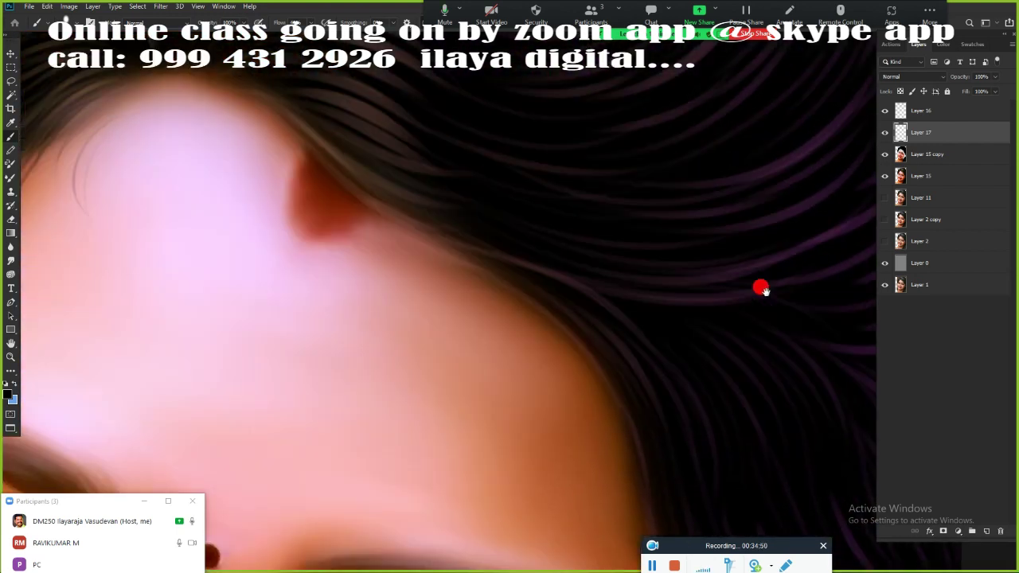
left_click_drag(162, 73, 209, 145)
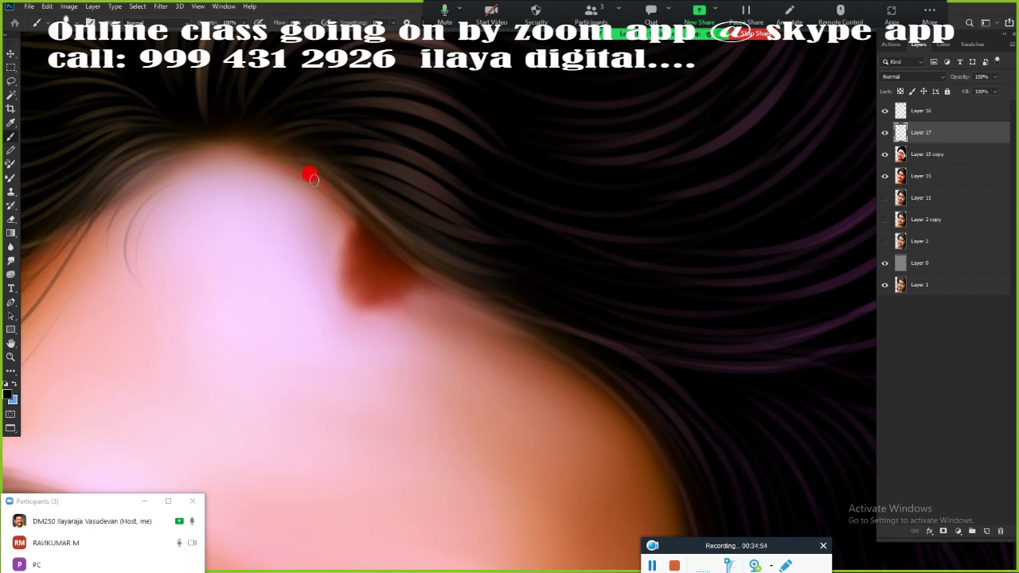
left_click_drag(410, 274, 516, 335)
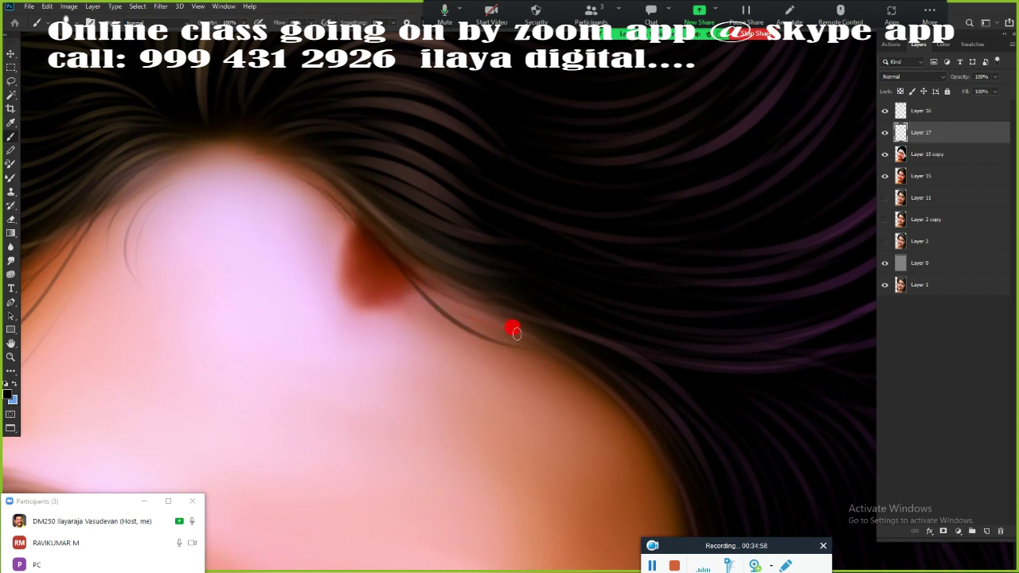
mouse_move(437, 375)
left_mouse_down()
mouse_move(387, 113)
mouse_move(568, 359)
left_mouse_up()
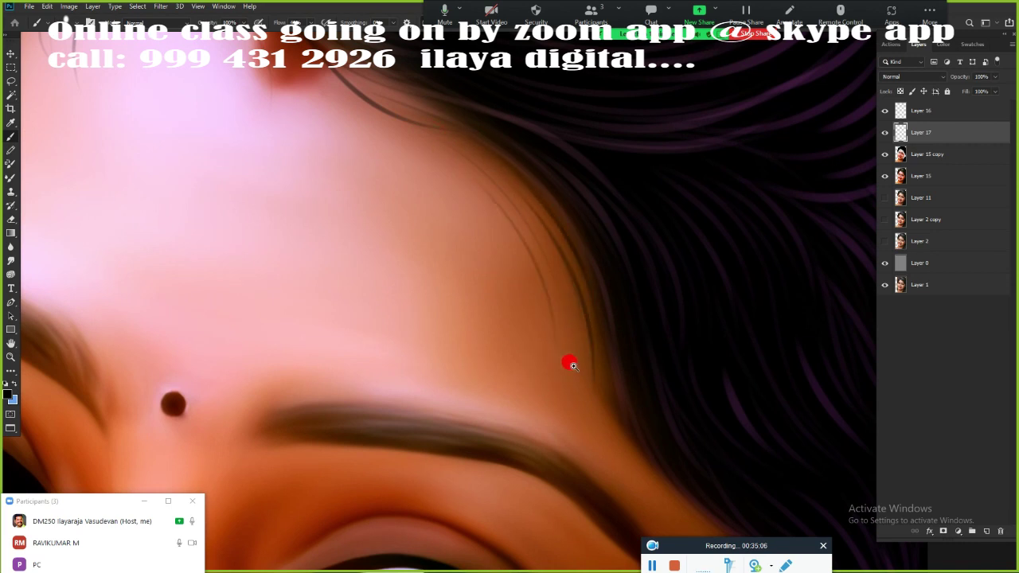
scroll(461, 195, "down", 2)
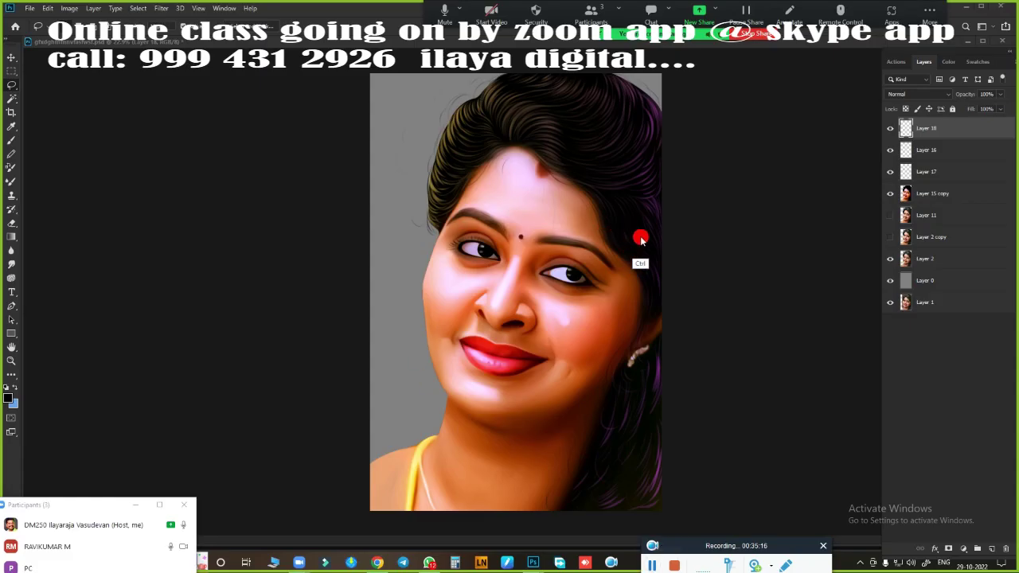
left_click(661, 227, "ctrl")
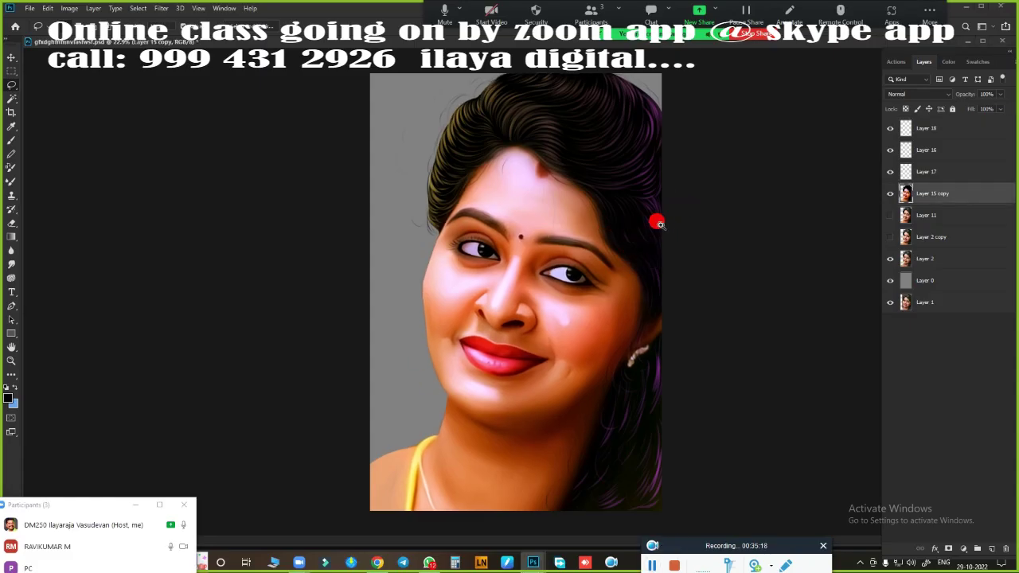
- Shift the hue of Layer 18's strand colours with Hue/Saturation
scroll(658, 221, "up", 2)
left_click(916, 121)
scroll(751, 143, "down", 2)
scroll(735, 210, "up", 1)
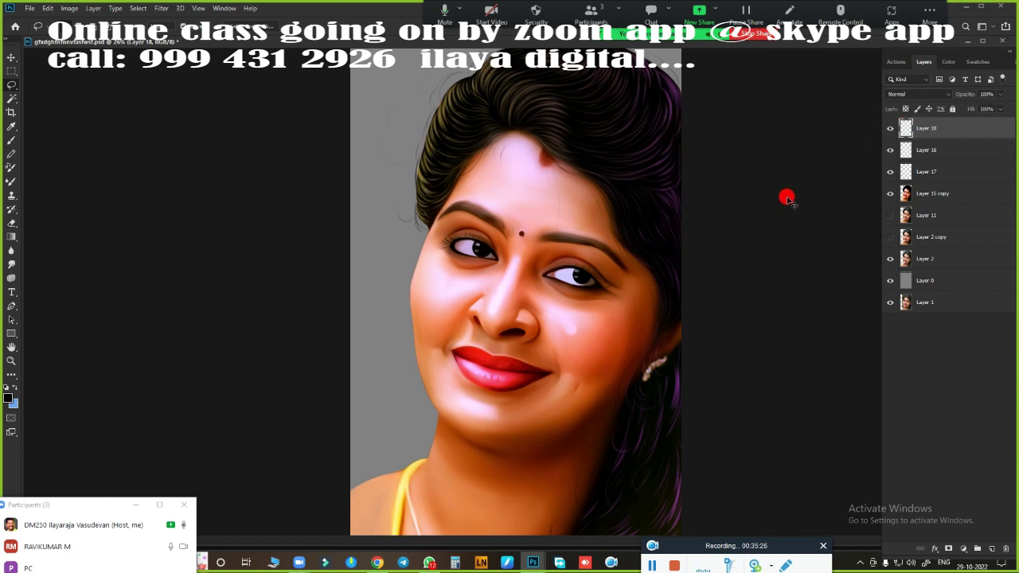
key("ctrl+u")
mouse_move(806, 140)
left_mouse_down()
mouse_move(751, 143)
mouse_move(840, 139)
mouse_move(816, 144)
left_mouse_up()
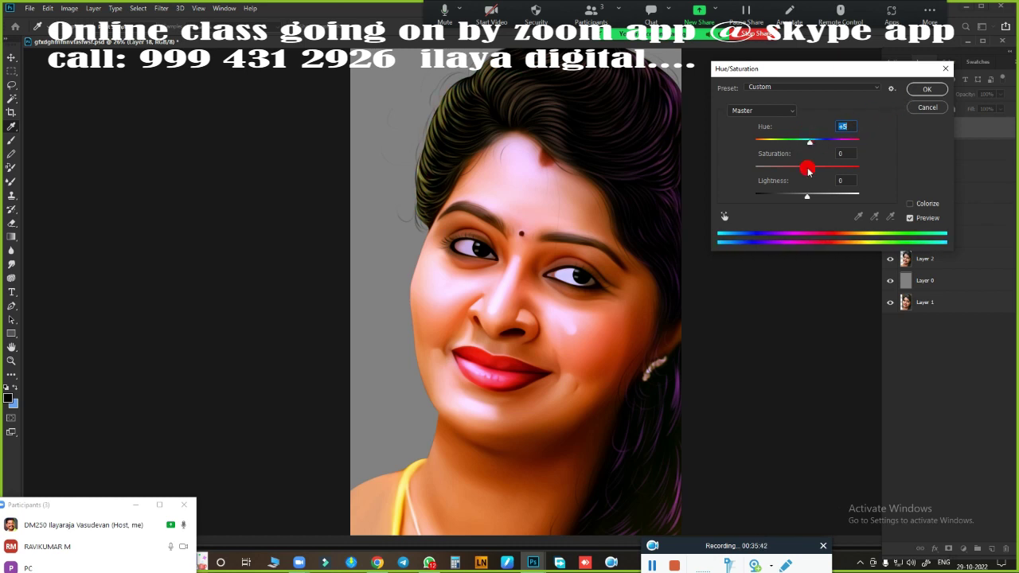
left_click(926, 90)
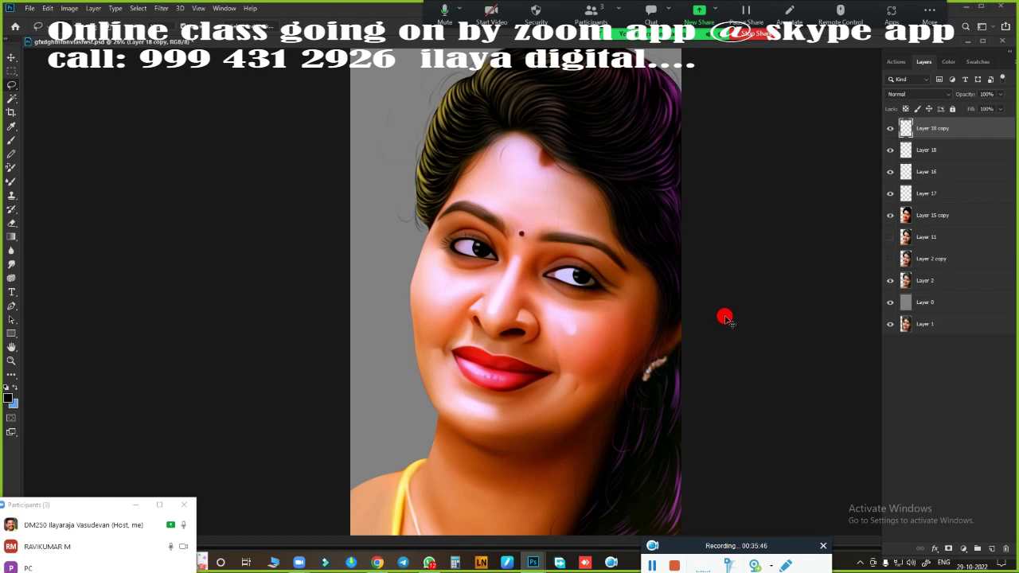
- Merge Layers 18 and 16 into Layer 18 copy and lower its Fill
left_click(924, 150, "shift")
key("ctrl+e")
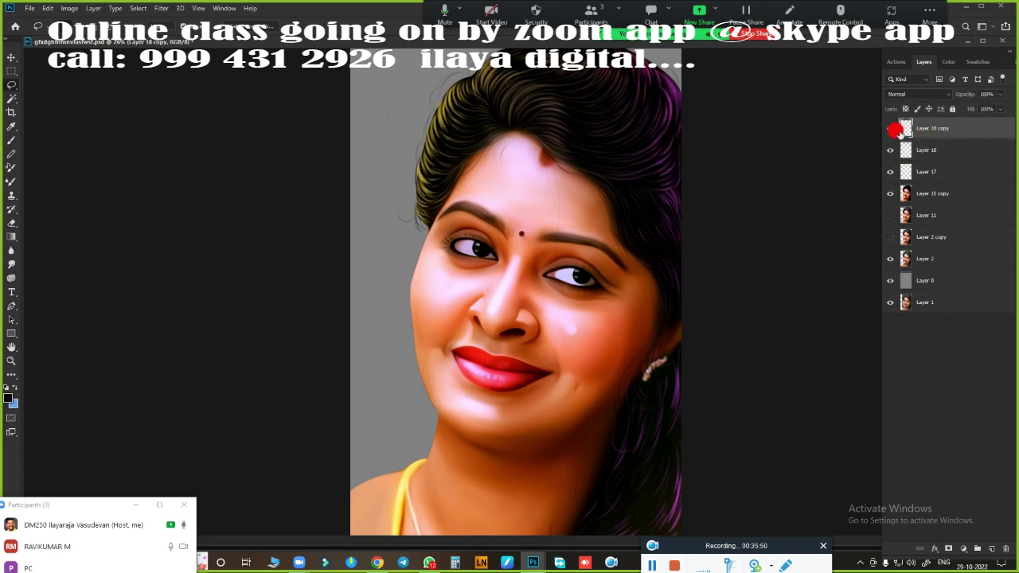
left_click(998, 96)
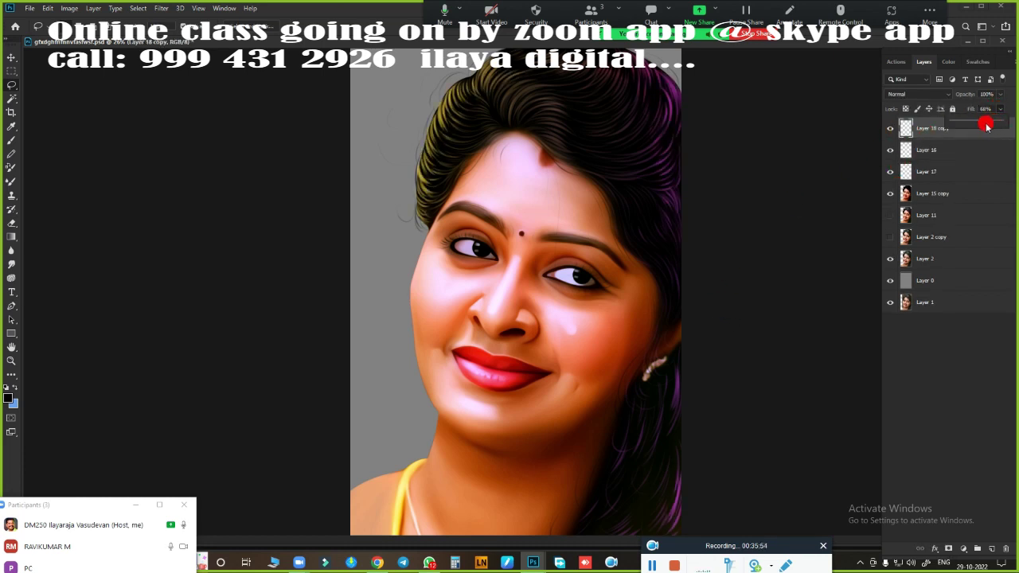
left_click_drag(985, 125, 980, 125)
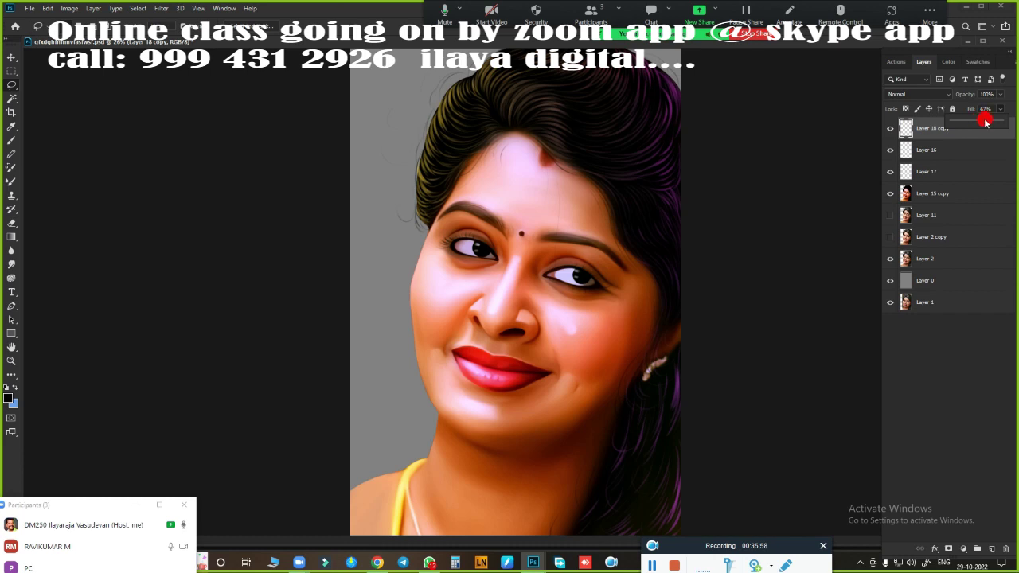
left_click(931, 149, "shift")
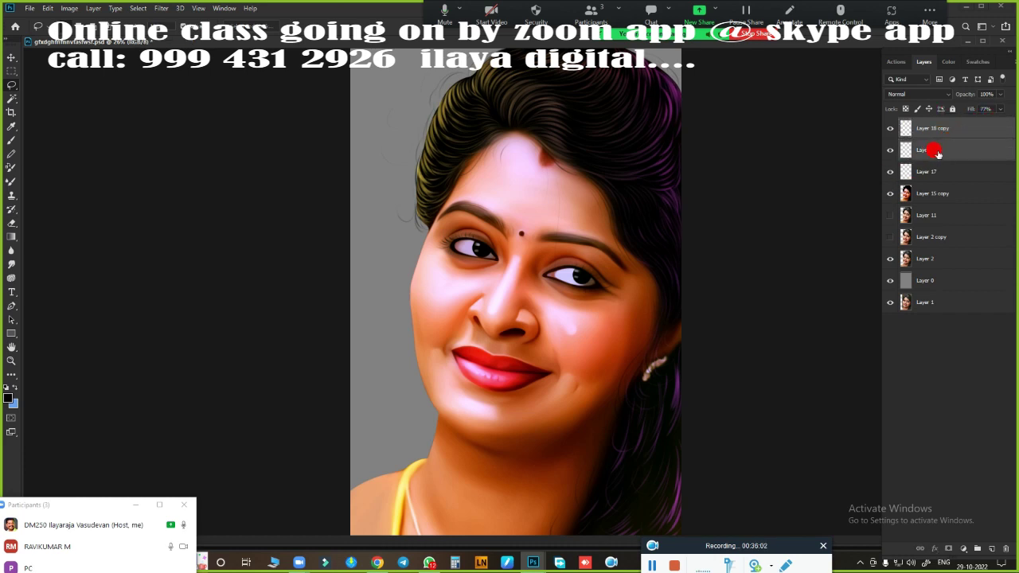
key("ctrl+e")
left_click(890, 128)
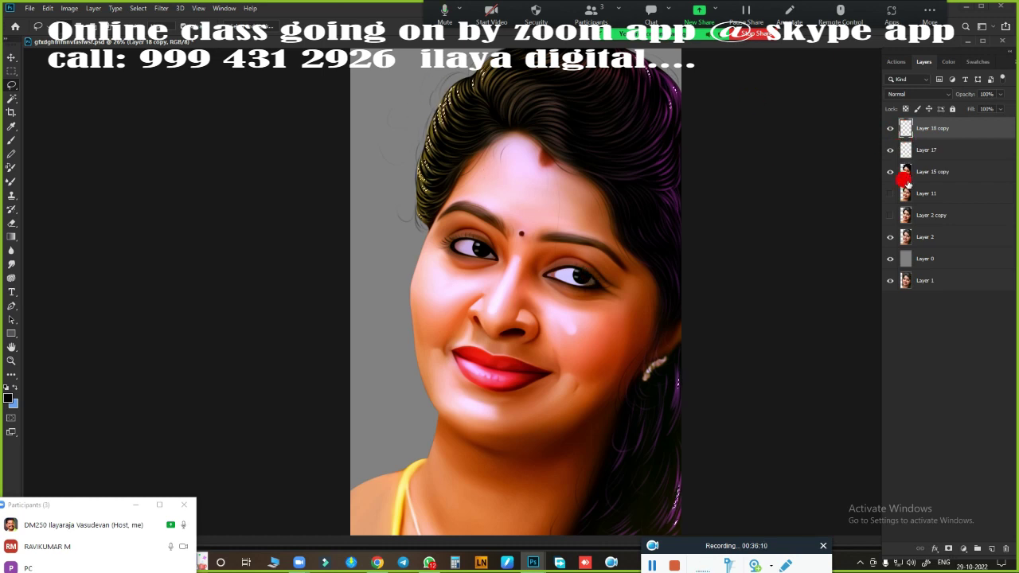
left_click(908, 151, "ctrl")
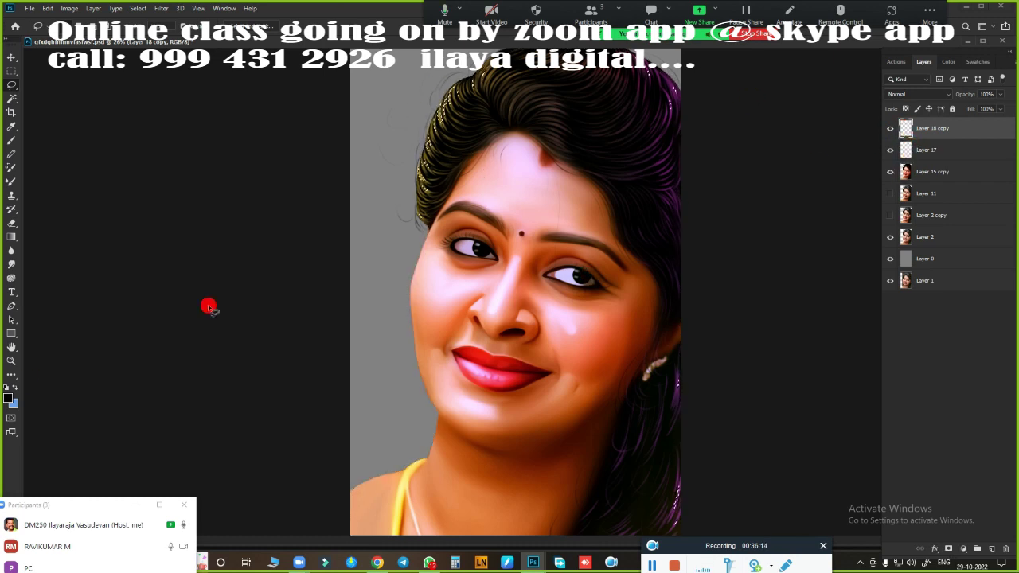
- Set the foreground colour to a pale yellow
left_click(8, 397)
left_click(882, 185)
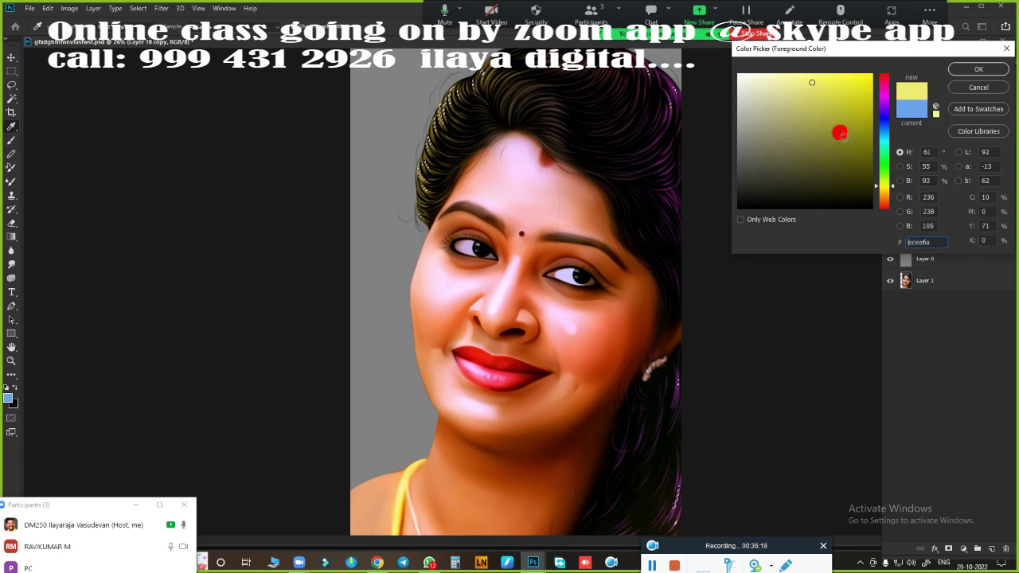
left_click(758, 77)
left_click(953, 72)
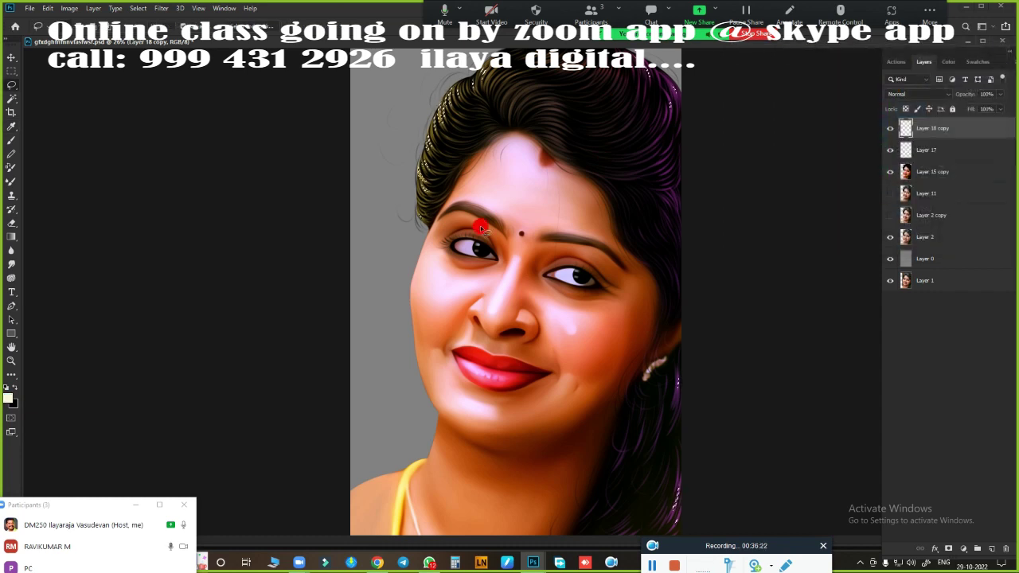
- Pick a brush from the canvas brush presets and clear the selection around the hair strands
right_click(549, 267)
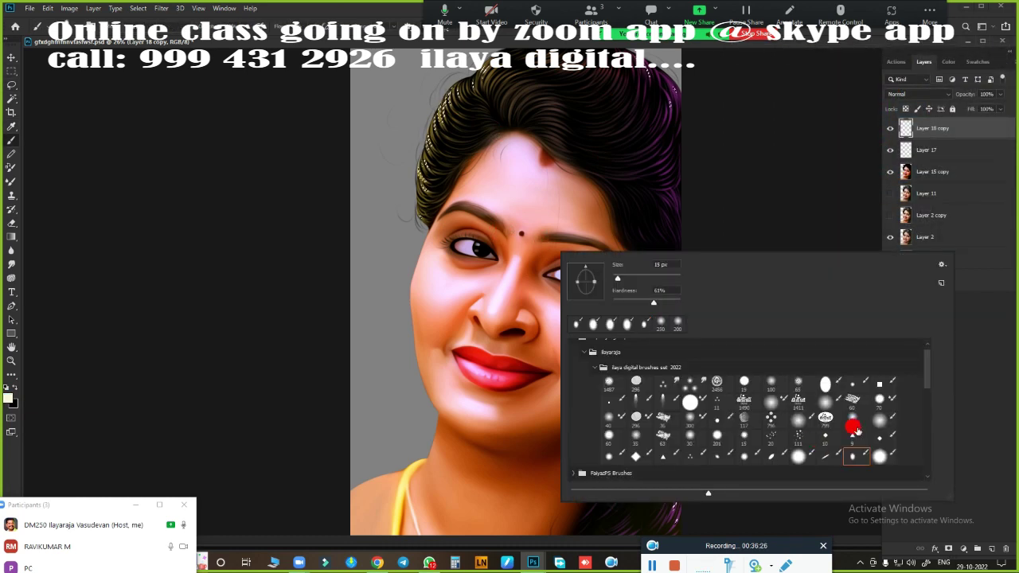
key("Escape")
scroll(551, 205, "up", 1)
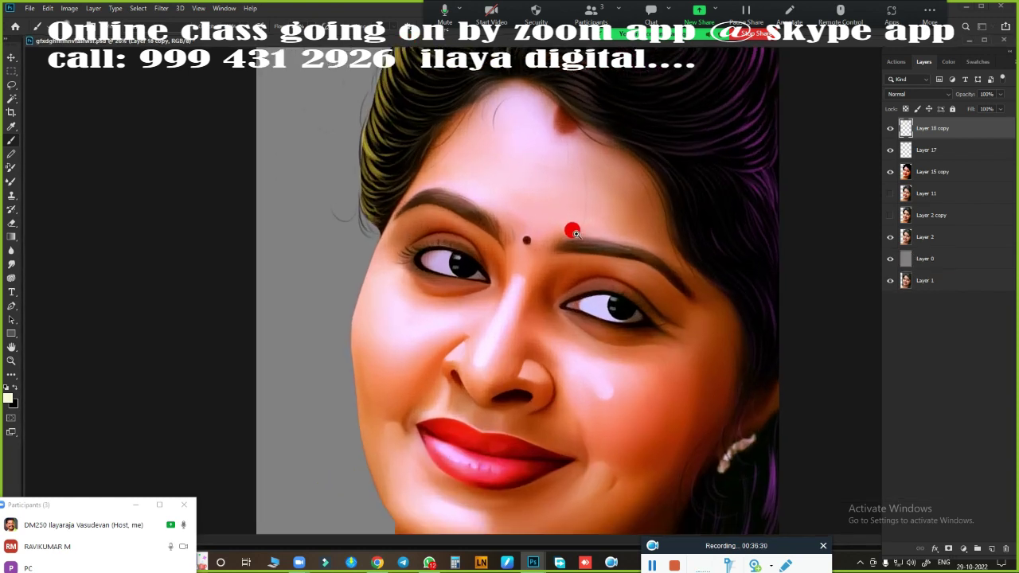
scroll(571, 225, "up", 1)
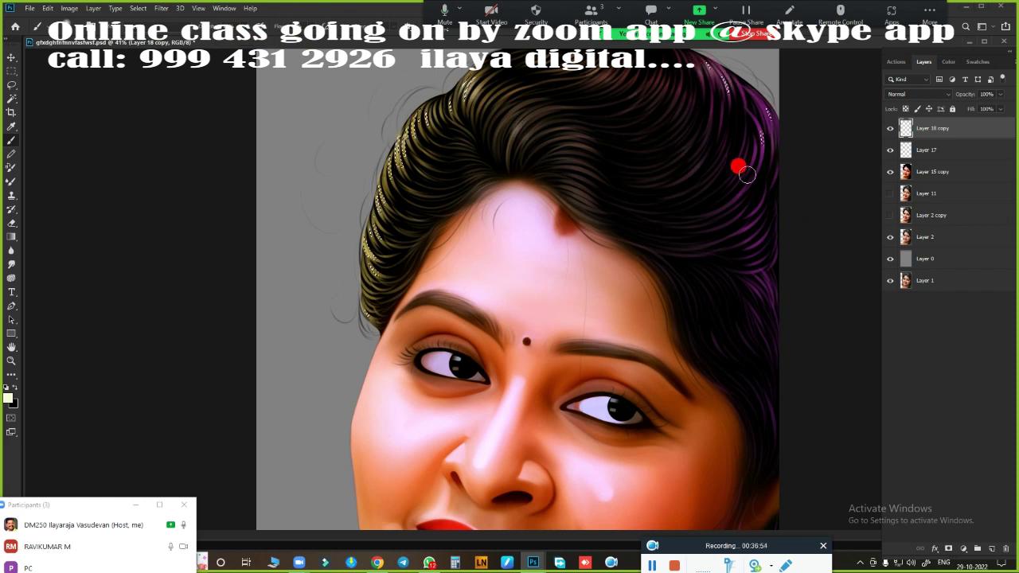
key("ctrl+d")
- Group Layers 17, 15 copy, 11 and 2 copy into Group 1 and duplicate it
scroll(669, 261, "down", 5)
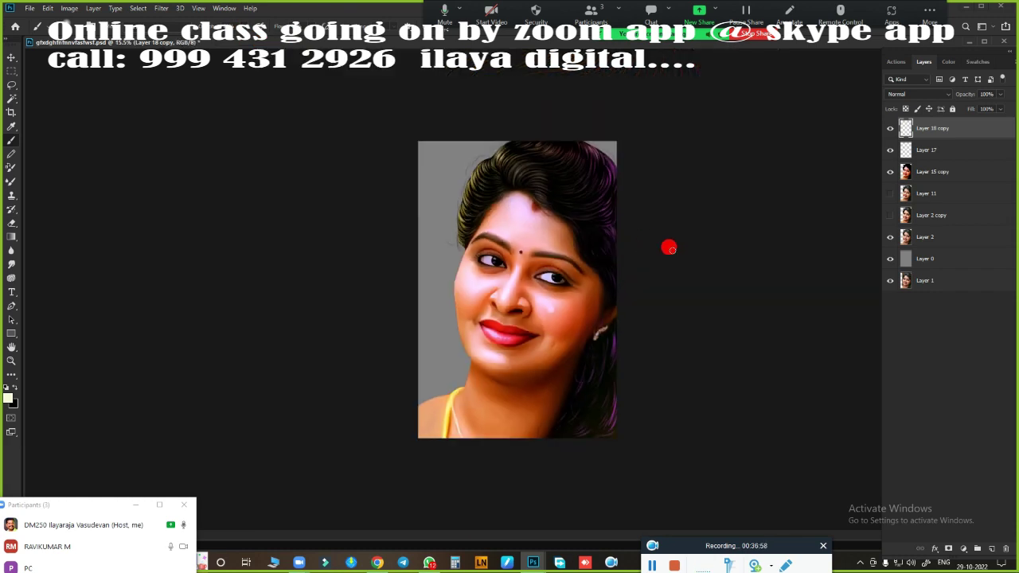
scroll(655, 222, "up", 1)
left_click(932, 149, "ctrl")
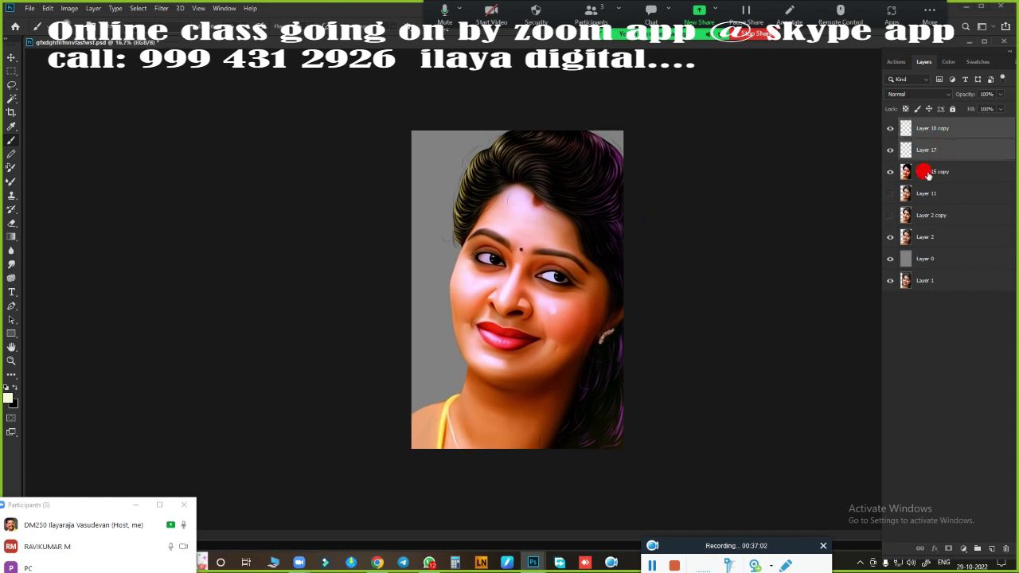
left_click(928, 173, "ctrl")
left_click(926, 194, "ctrl")
left_click(926, 216, "ctrl")
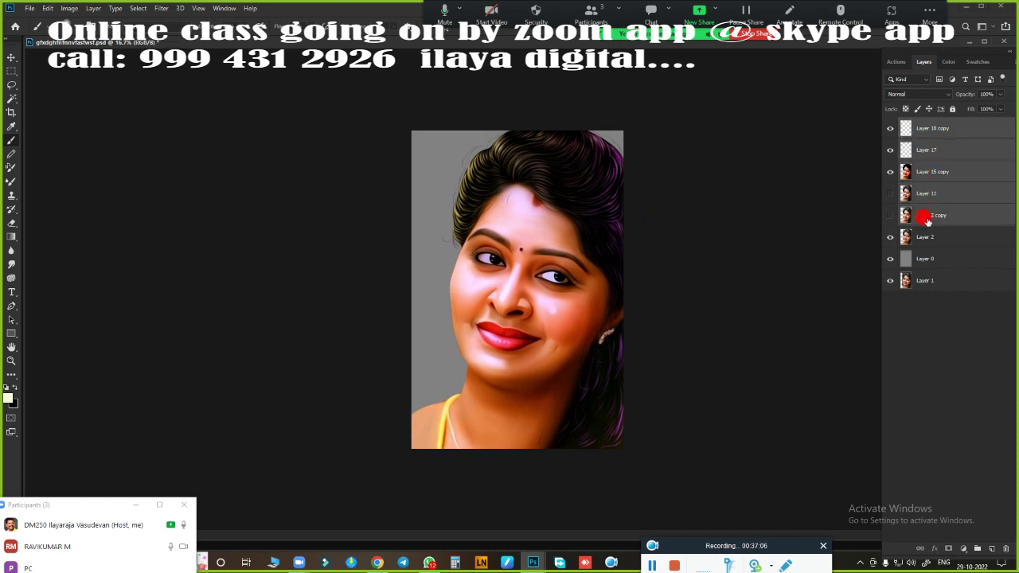
key("ctrl+g")
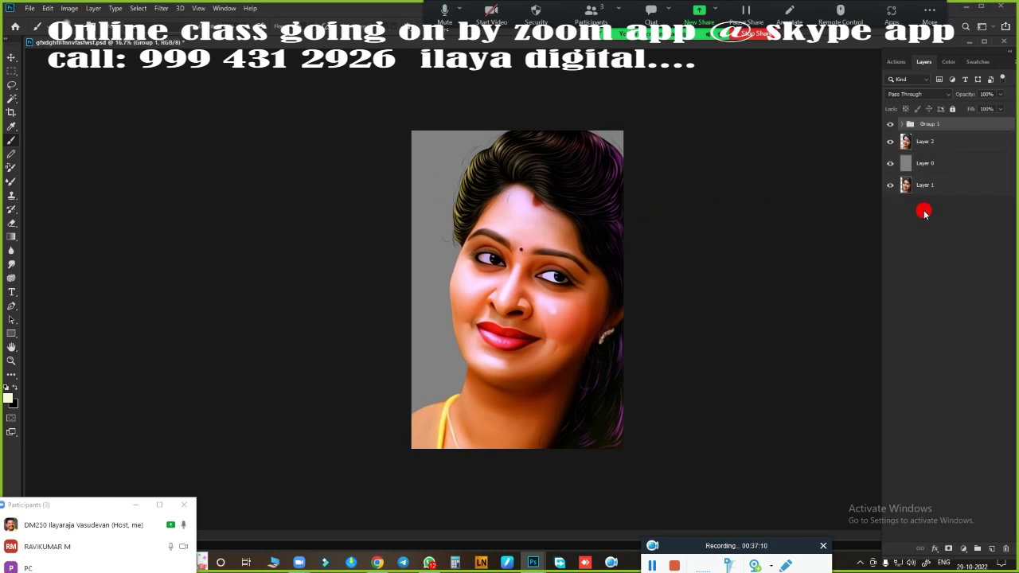
key("ctrl+j")
left_click(890, 123)
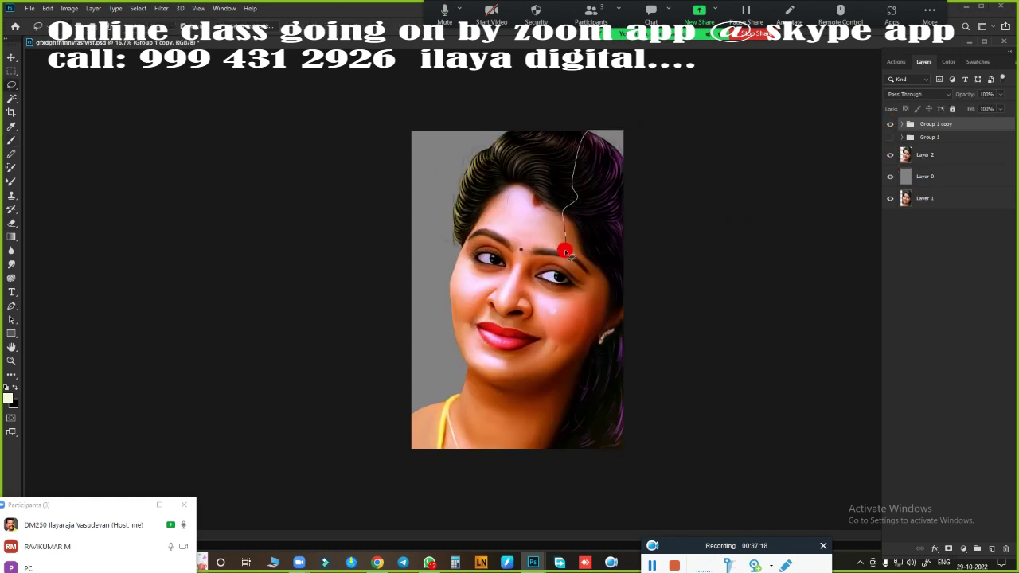
- Feather a lasso selection on the portrait's right side, then merge Group 1 copy into one layer
left_click_drag(640, 131, 629, 458)
key("shift+F6")
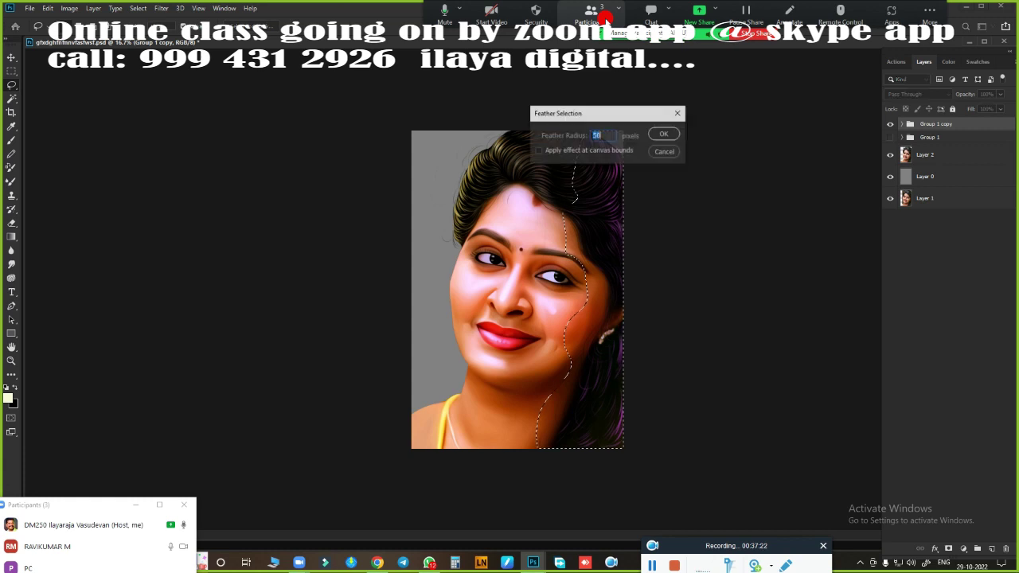
key("Return")
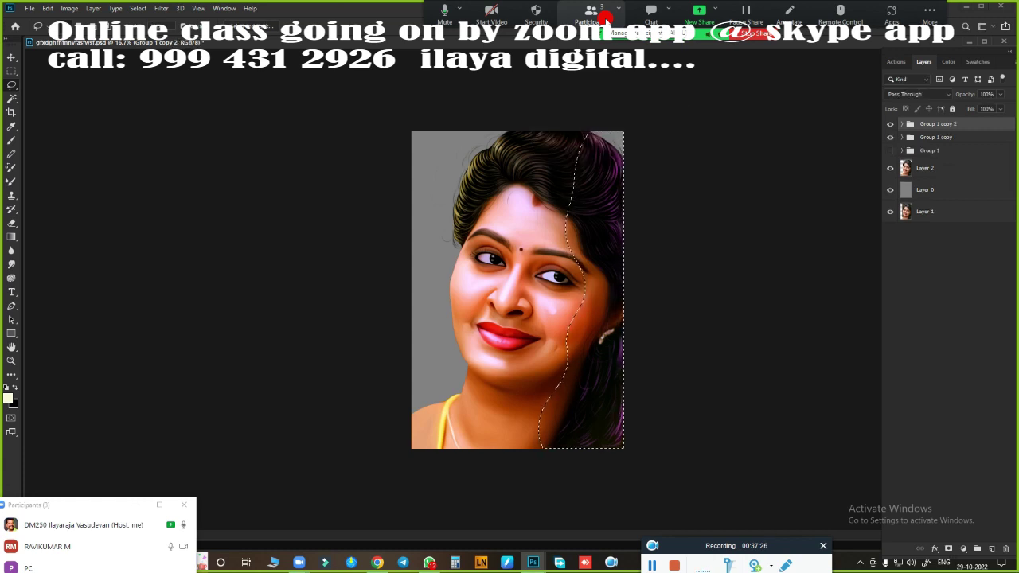
key("ctrl+d")
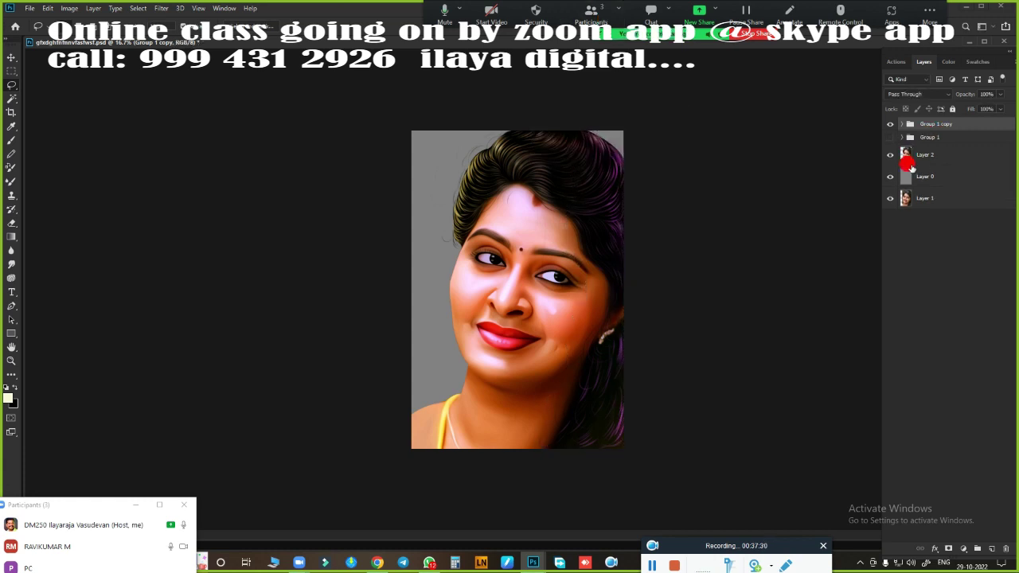
key("ctrl+e")
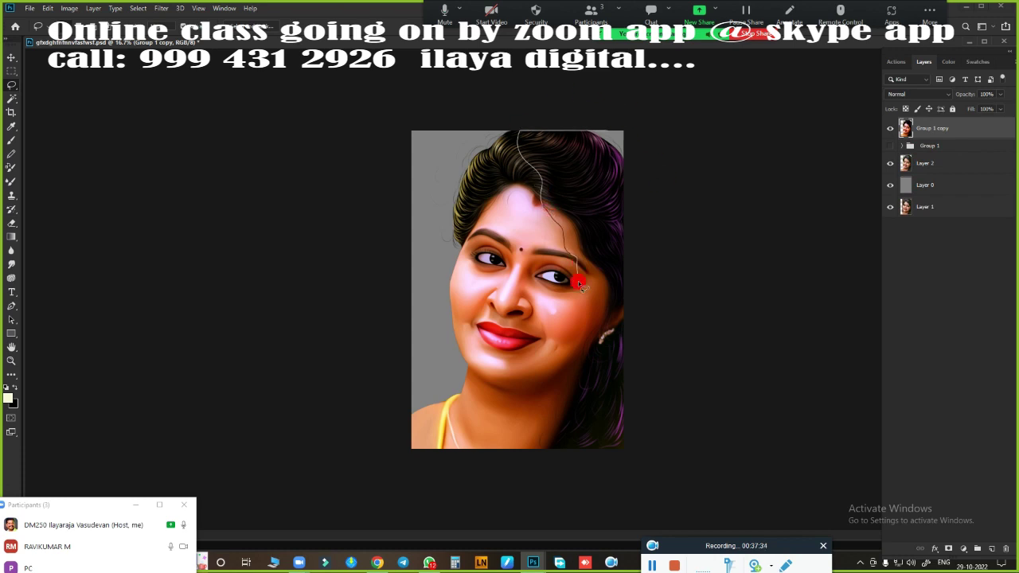
- Lasso an area running down the face and feather it
left_click_drag(661, 182, 514, 453)
key("shift+F6")
key("Return")
- Copy the feathered face area to Layer 18, then feather and copy a second area to Layer 19
key("ctrl+j")
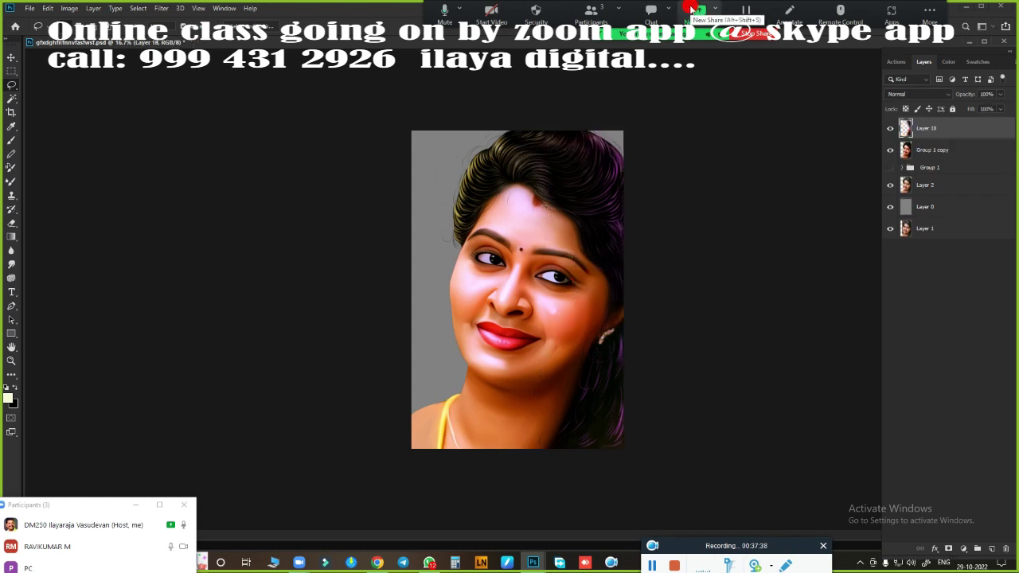
left_click(930, 150)
mouse_move(528, 132)
left_mouse_down()
mouse_move(534, 173)
mouse_move(610, 71)
left_mouse_up()
key("shift+F6")
key("Return")
key("ctrl+j")
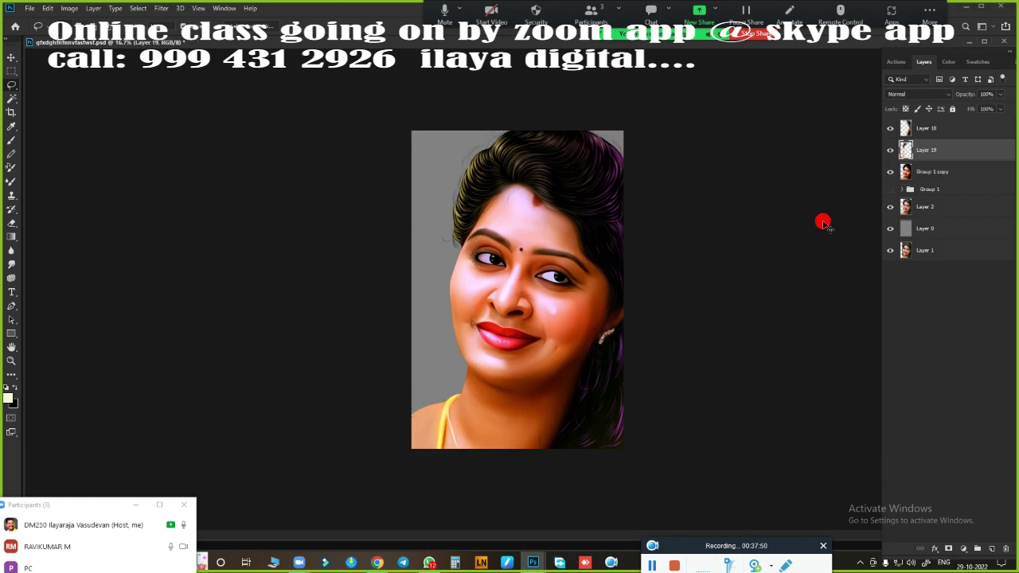
- Shift the highlight colour balance on Layer 19 and on Layer 18
key("ctrl+b")
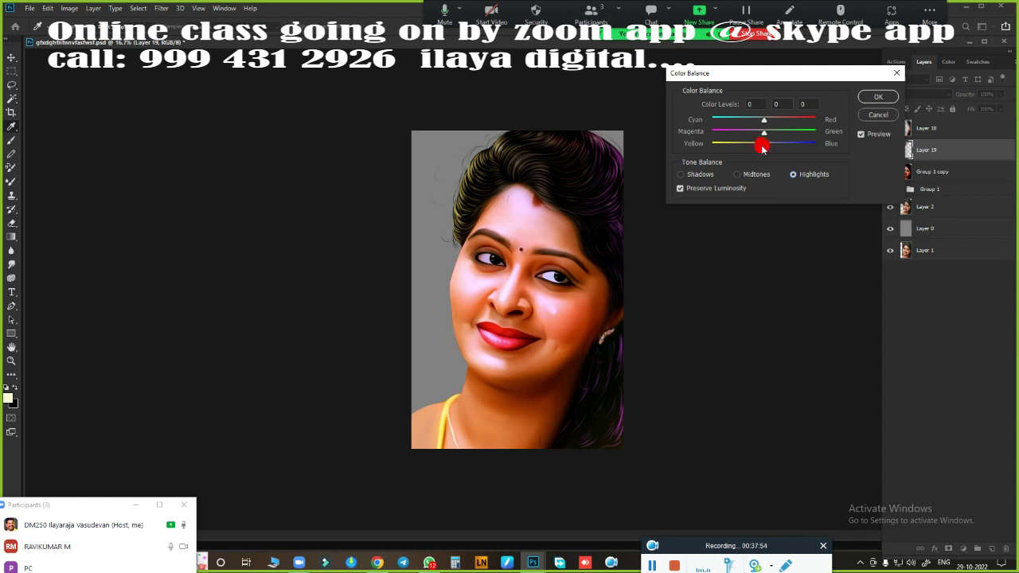
mouse_move(762, 145)
left_mouse_down()
mouse_move(750, 145)
mouse_move(775, 132)
mouse_move(753, 120)
mouse_move(742, 145)
left_mouse_up()
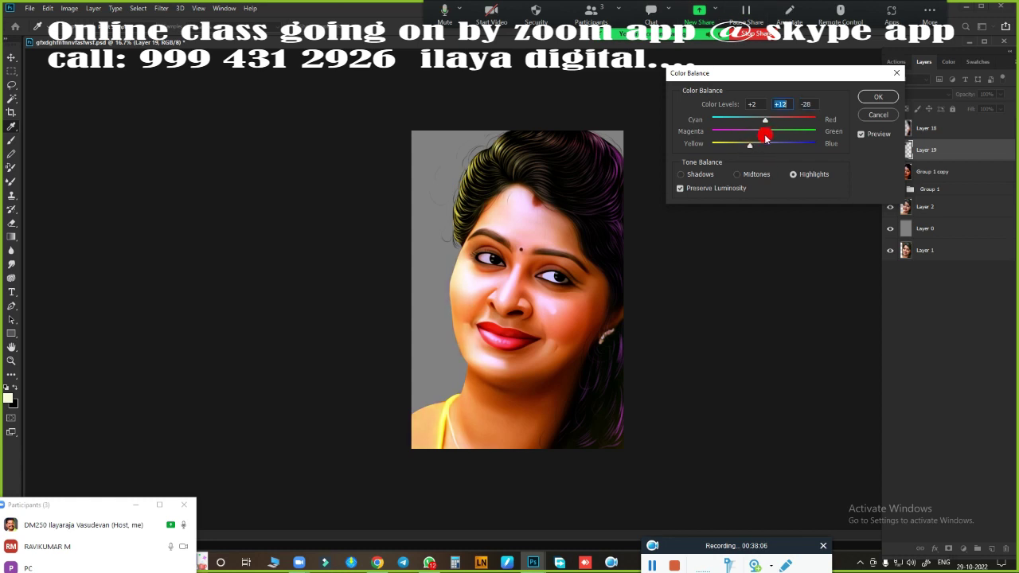
left_click(878, 97)
key("alt+bracketright")
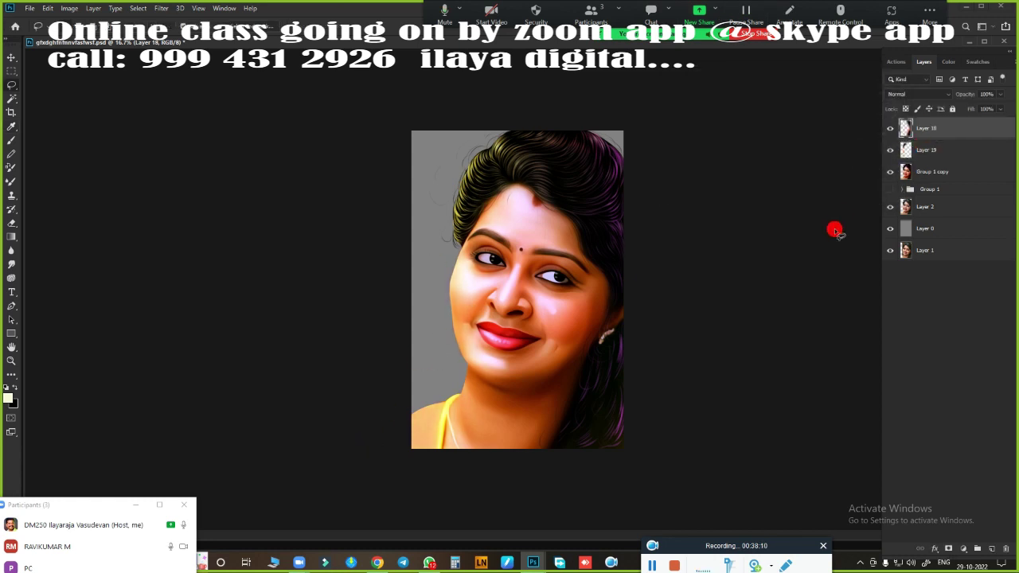
key("ctrl+b")
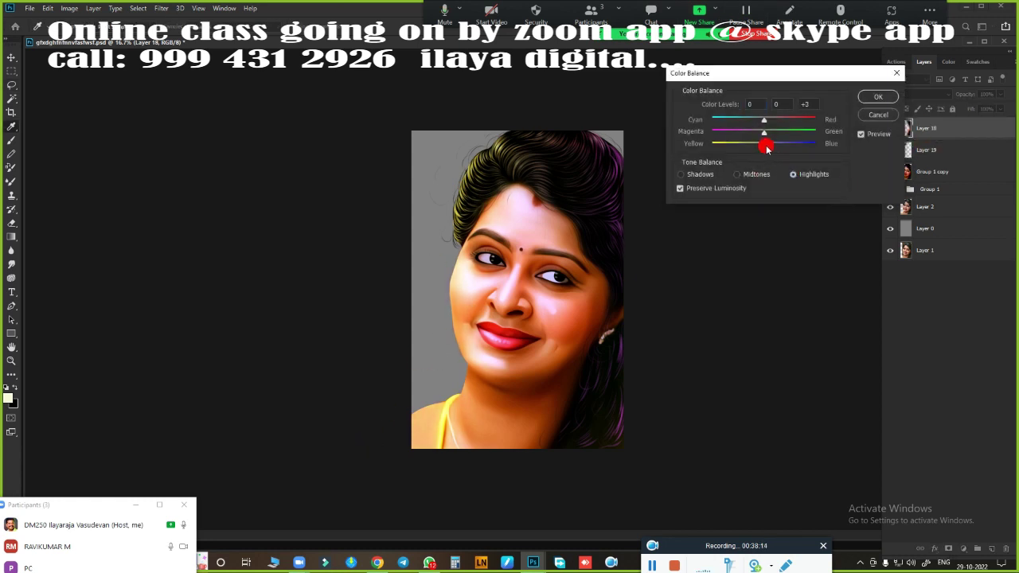
left_click_drag(760, 133, 750, 132)
left_click(879, 95)
- Merge Layer 19 into Group 1 copy and make Layer 18 active again
left_click(938, 171)
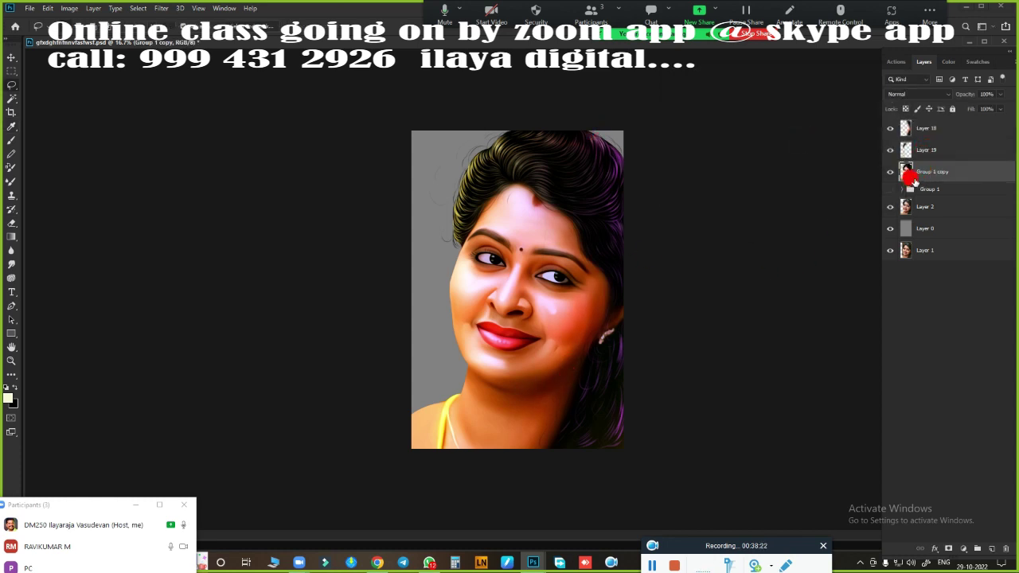
left_click(924, 150)
key("ctrl+e")
left_click(927, 129)
- Apply Curves to Layer 18 (black point 10, white point 231, Blue channel tweak) and add empty Layer 19
left_click(890, 128)
left_click(890, 129)
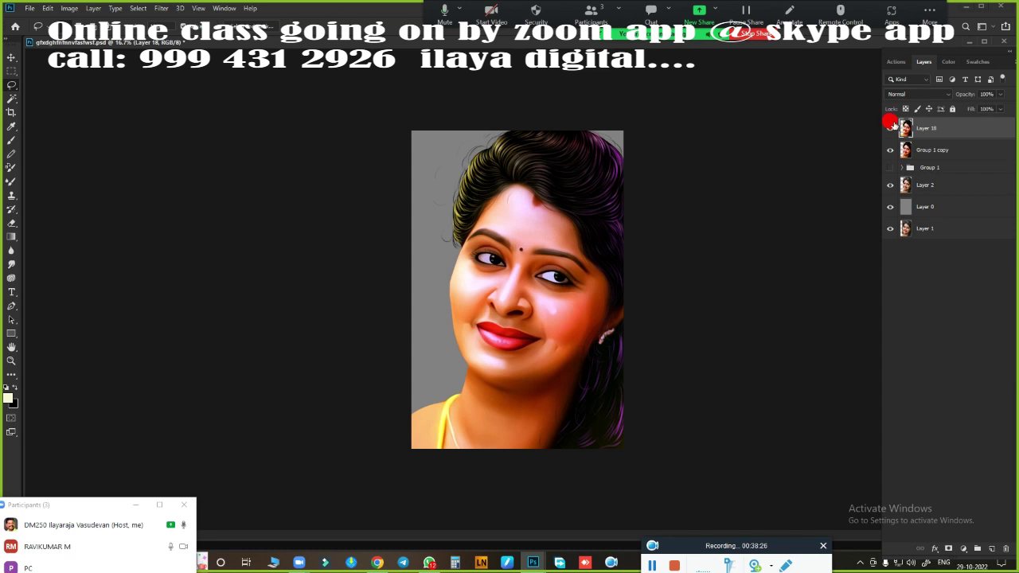
left_click(890, 128)
key("ctrl+m")
left_click_drag(700, 239, 708, 239)
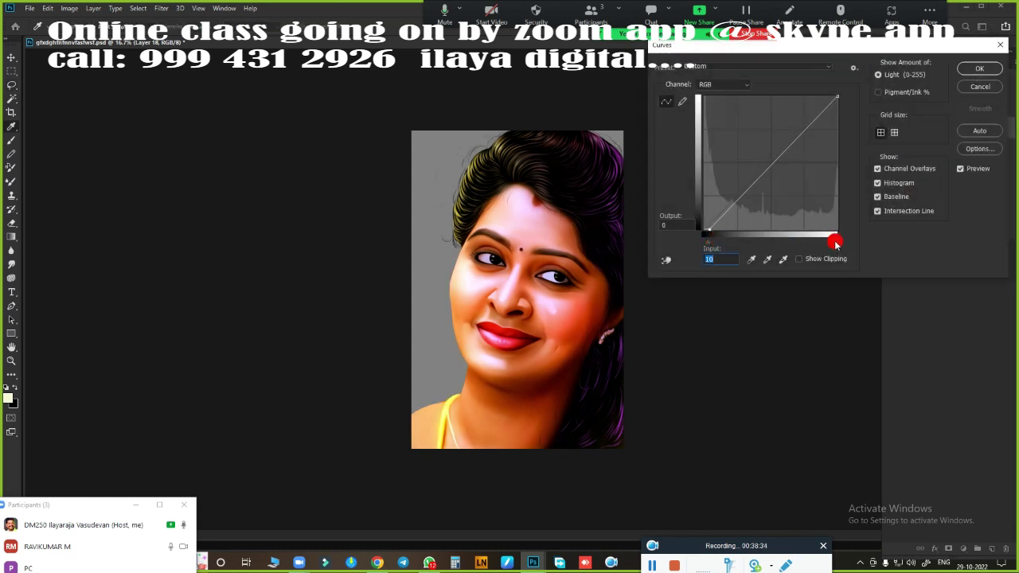
left_click_drag(835, 243, 825, 245)
left_click(735, 85)
left_click(720, 122)
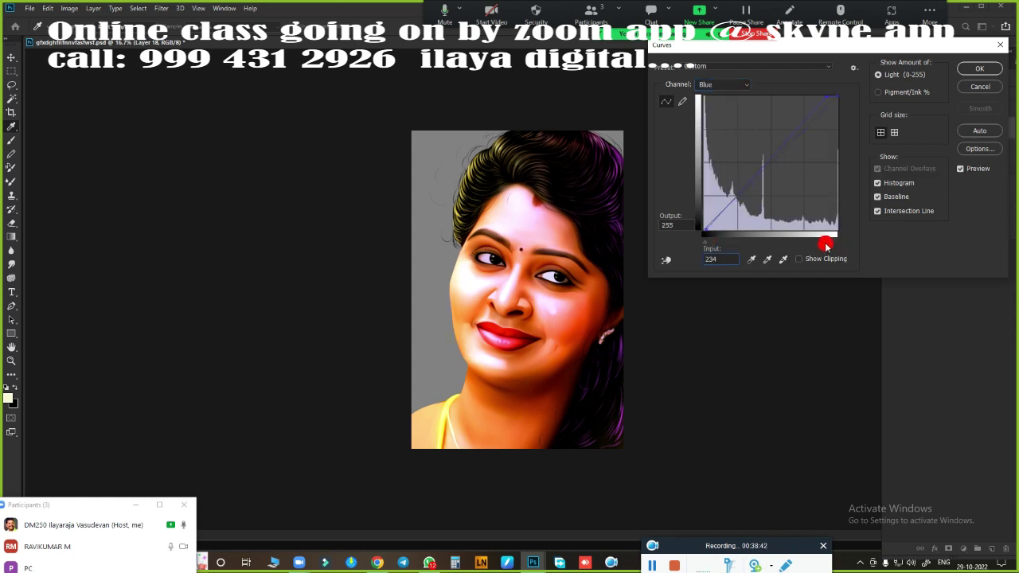
key("Return")
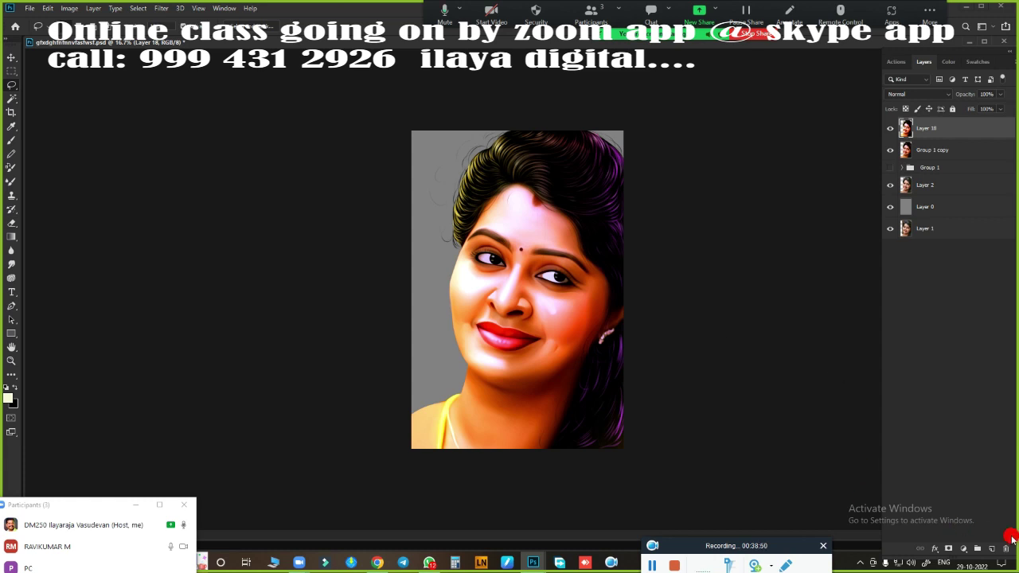
key("ctrl+shift+alt+n")
- Set the foreground colour to a light tan shade
scroll(487, 290, "up", 5)
scroll(487, 290, "up", 4)
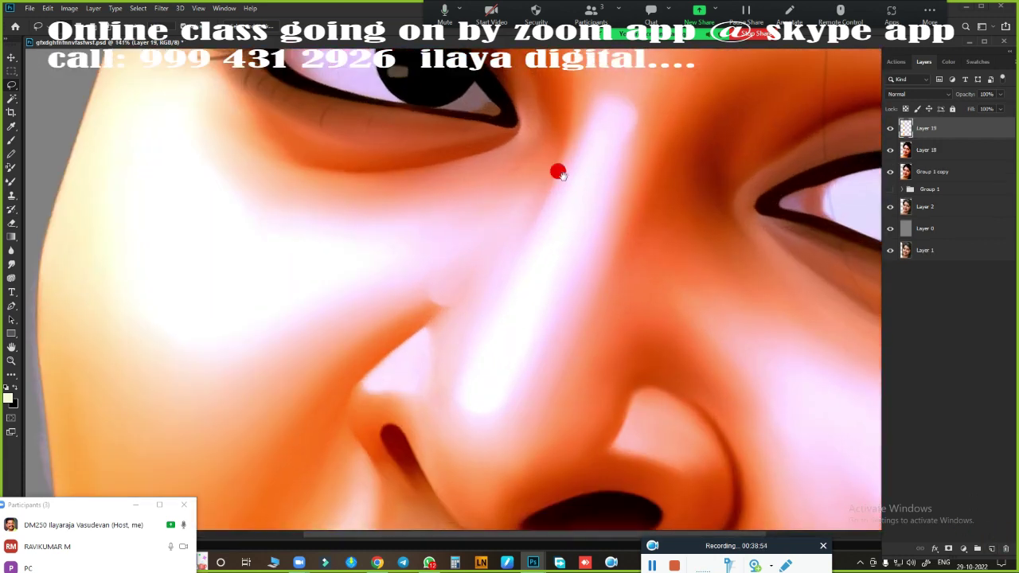
left_click(9, 398)
left_click_drag(884, 186, 884, 199)
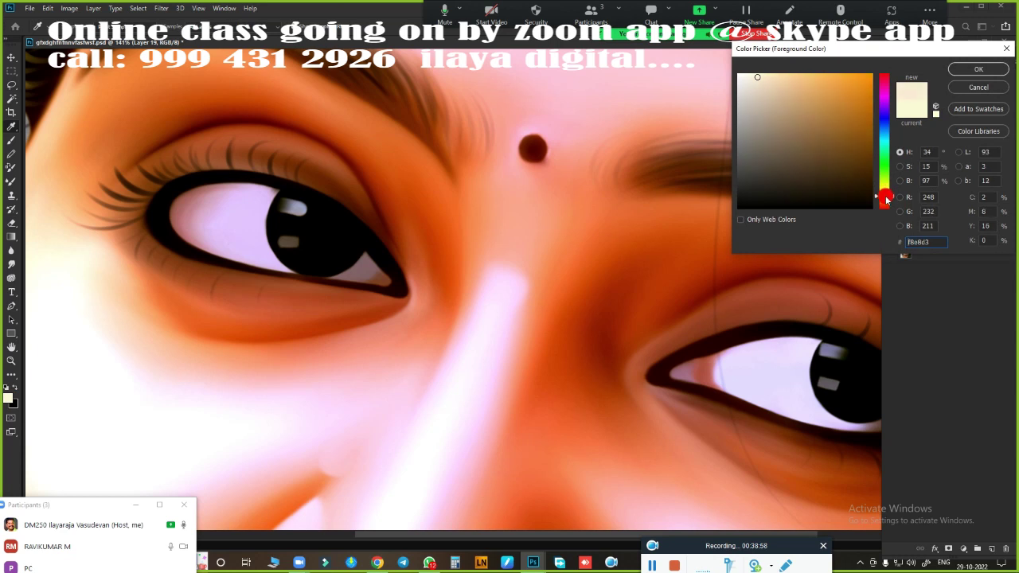
left_click_drag(844, 103, 804, 75)
left_click(979, 70)
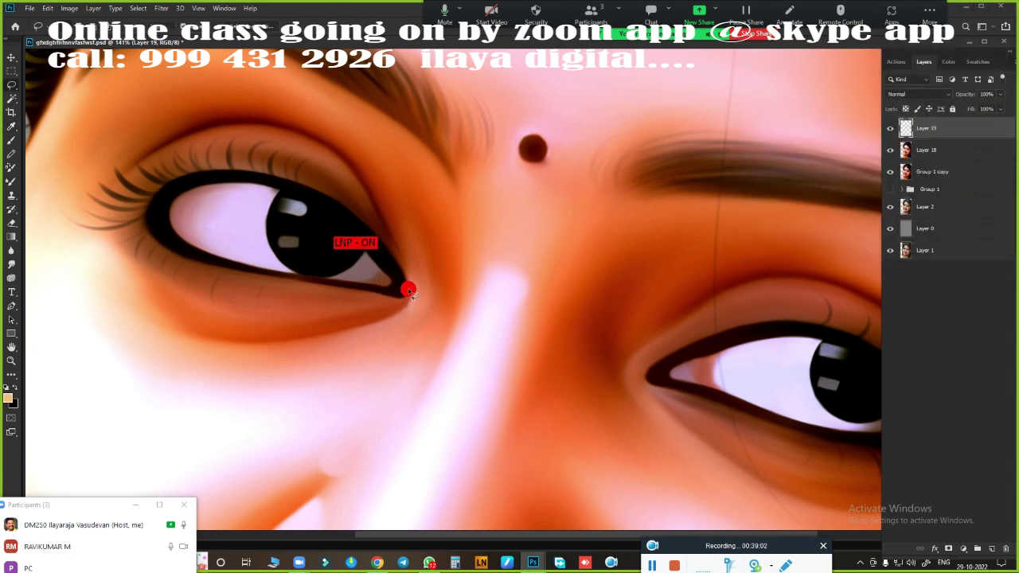
- Switch to the Brush tool and review the brush presets and brush settings
key("b")
right_click(570, 410)
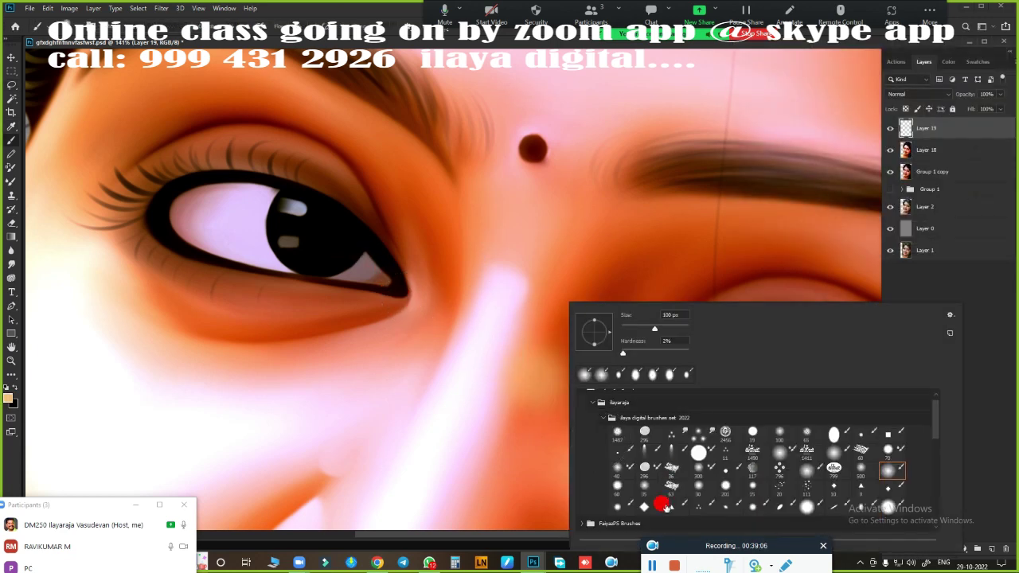
key("Escape")
right_click(627, 476)
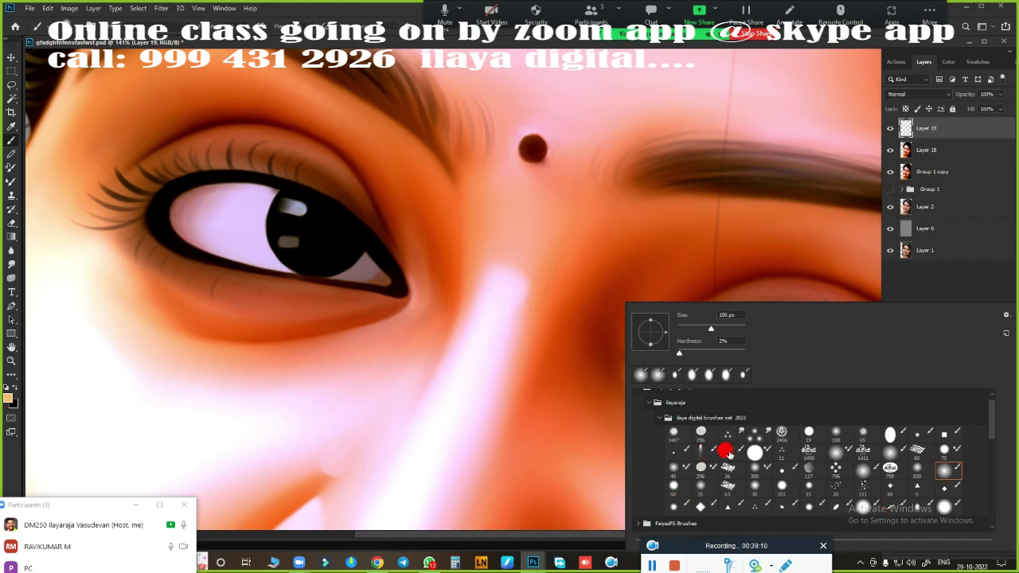
key("Escape")
key("F5")
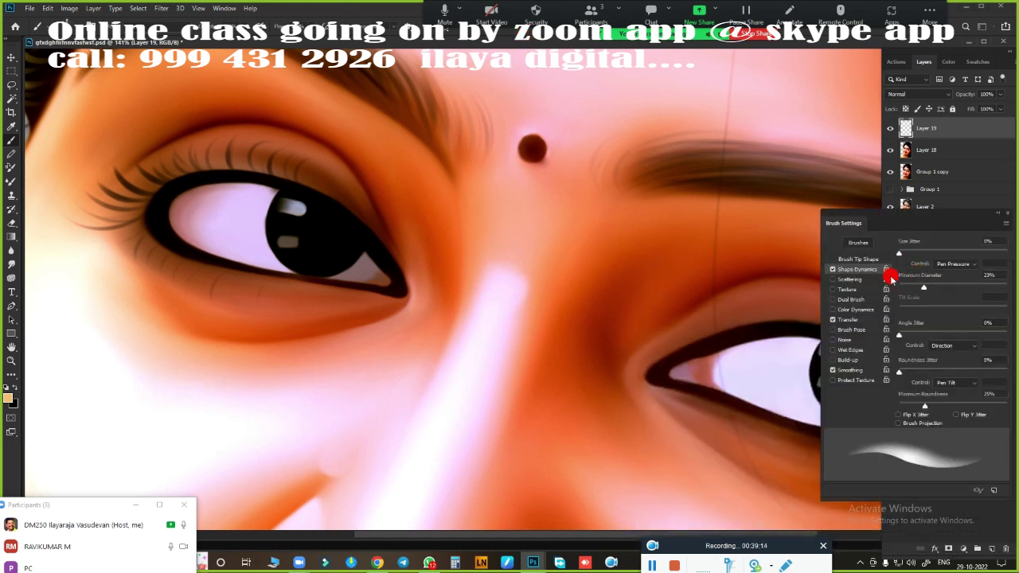
key("F5")
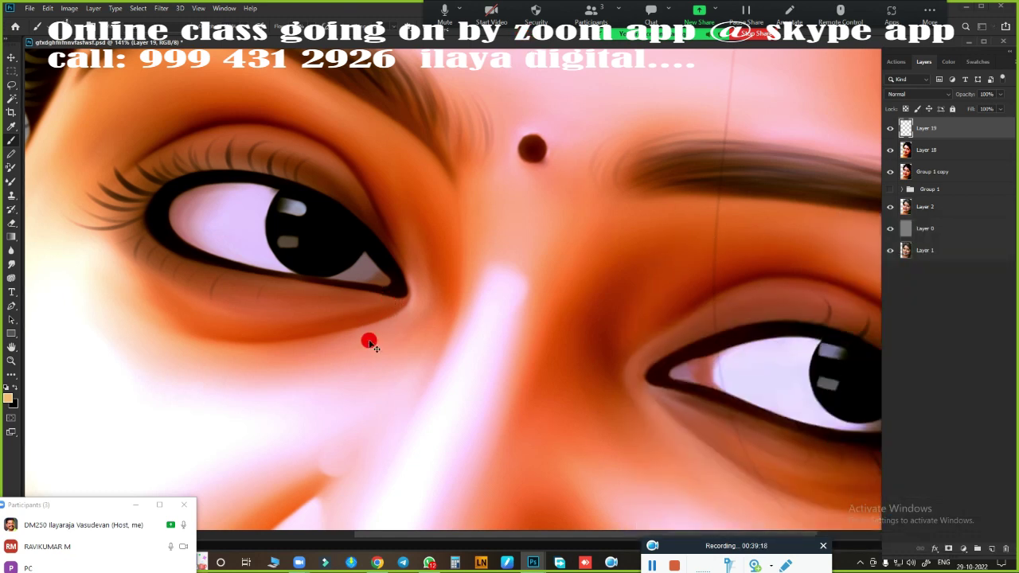
- Paint a tan crescent along the lower edge of the left pupil
scroll(370, 343, "up", 2)
scroll(335, 322, "up", 1)
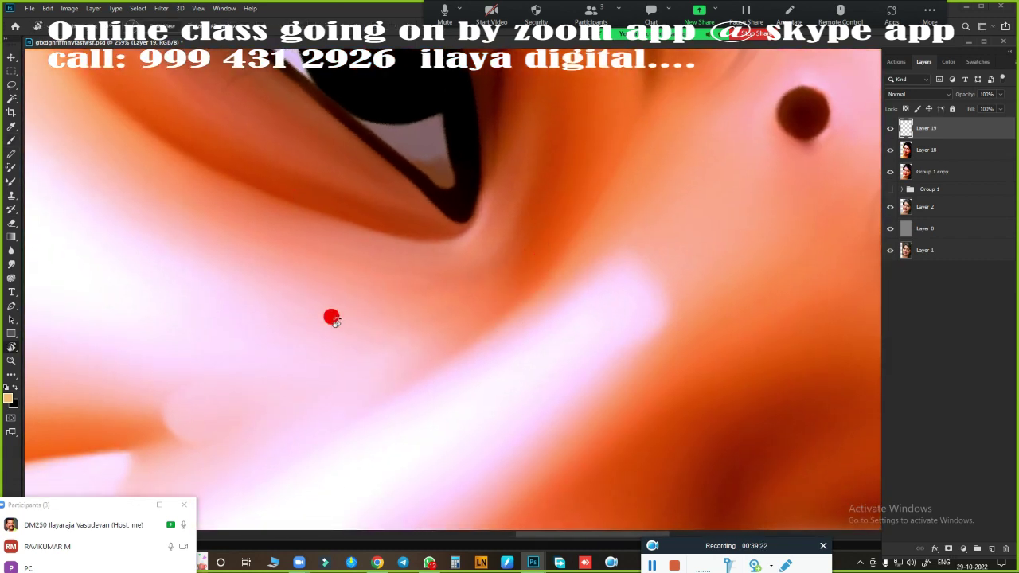
scroll(331, 239, "up", 1)
scroll(358, 318, "up", 3)
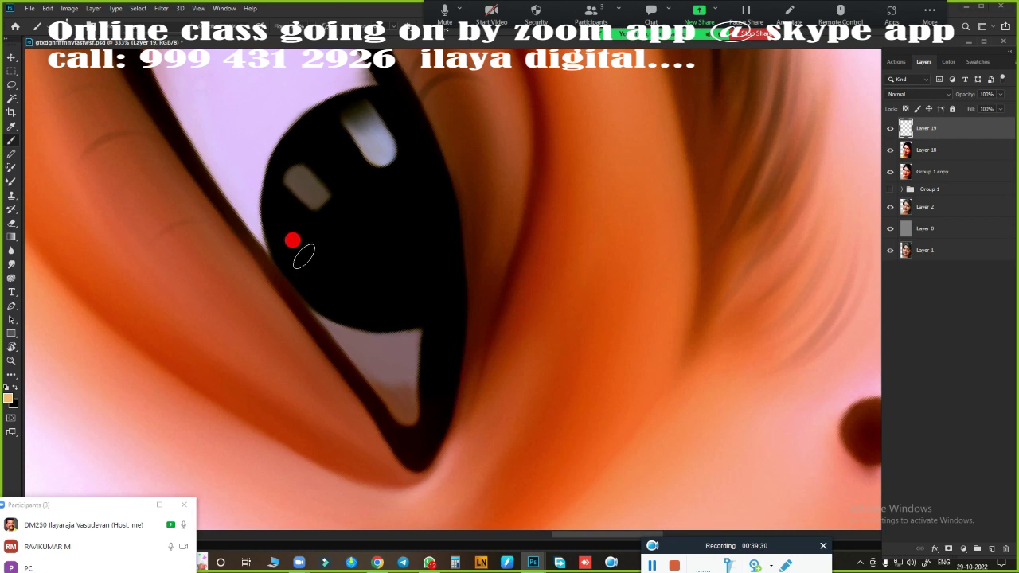
left_click_drag(303, 256, 412, 297)
scroll(643, 411, "down", 3)
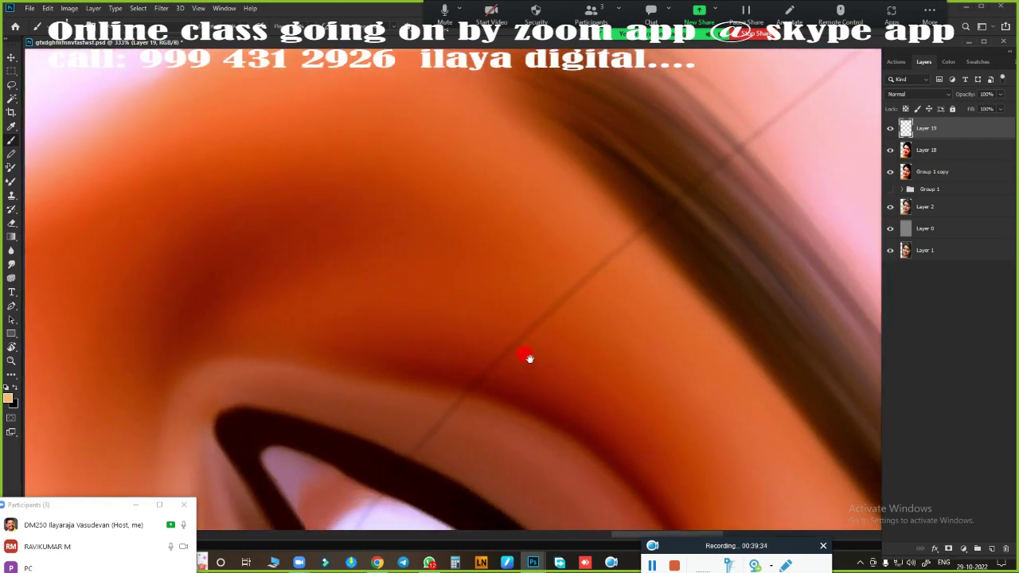
scroll(477, 360, "down", 5)
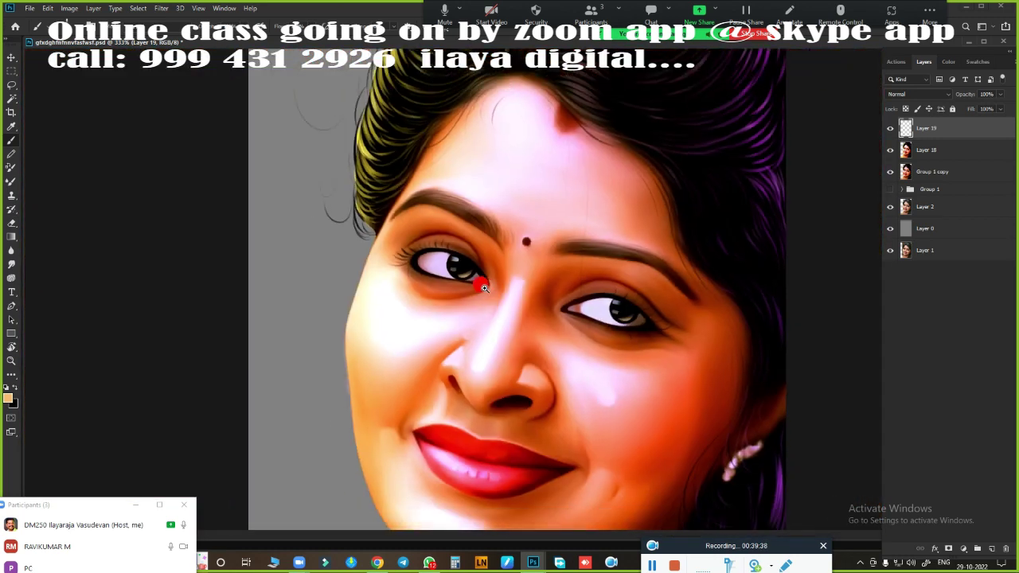
scroll(590, 312, "up", 3)
scroll(566, 316, "down", 2)
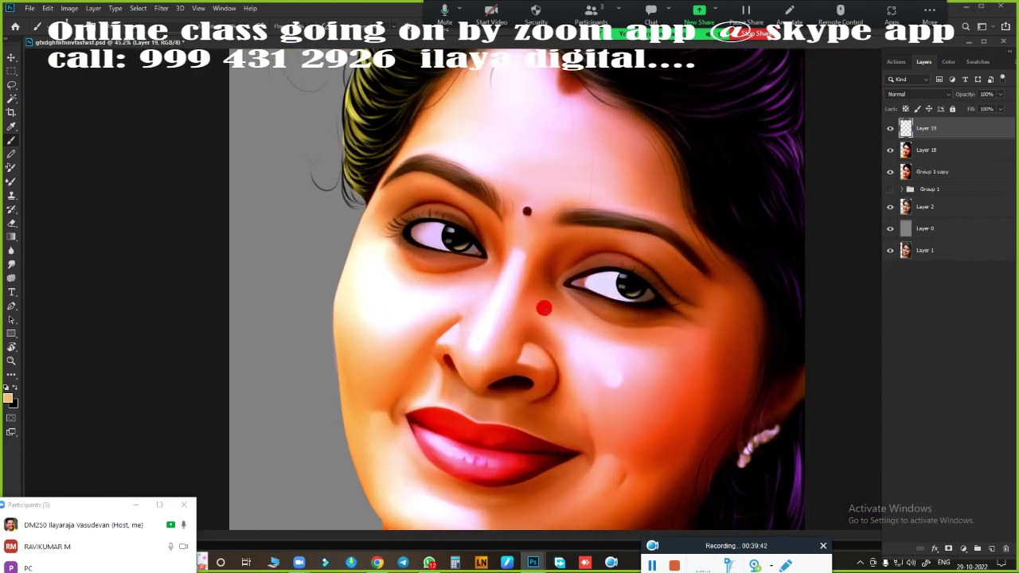
- Hue-shift the painted crescent layer and merge it with Layer 18
key("ctrl+u")
mouse_move(806, 142)
left_mouse_down()
mouse_move(761, 148)
mouse_move(815, 156)
mouse_move(796, 151)
left_mouse_up()
left_click(927, 89)
scroll(713, 324, "down", 2)
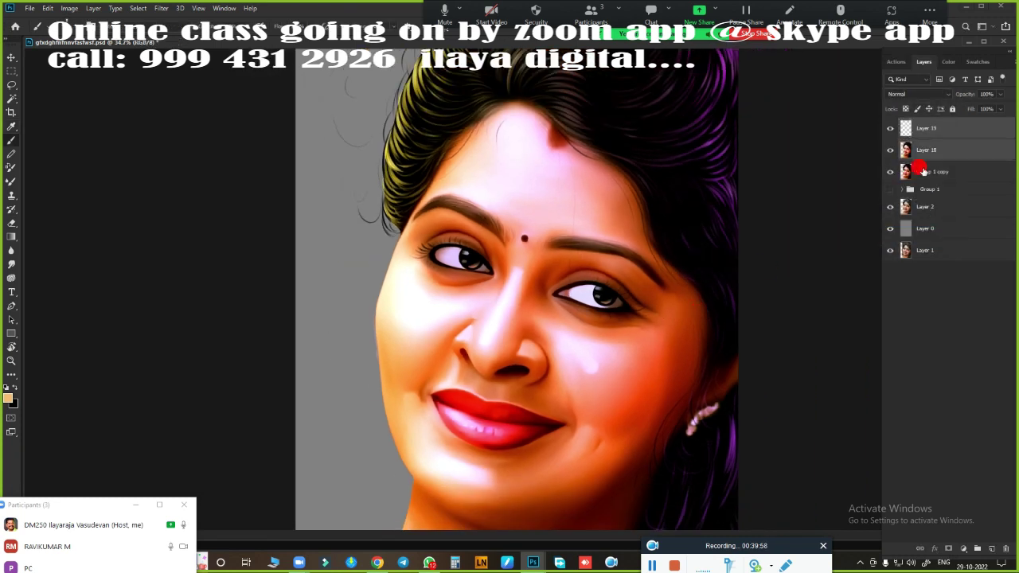
key("ctrl+e")
- Remove the Group 1 copy layer, compare against the original photo, and undo a stray stroke
left_click(935, 153, "shift")
key("ctrl+e")
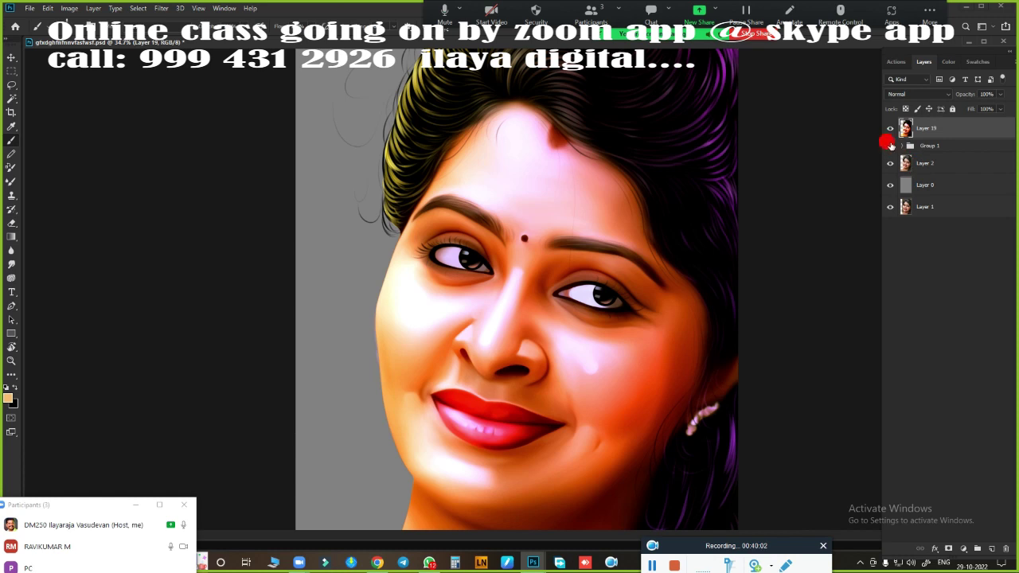
left_click(890, 129)
left_click(890, 128)
left_click(890, 128)
scroll(876, 155, "down", 1)
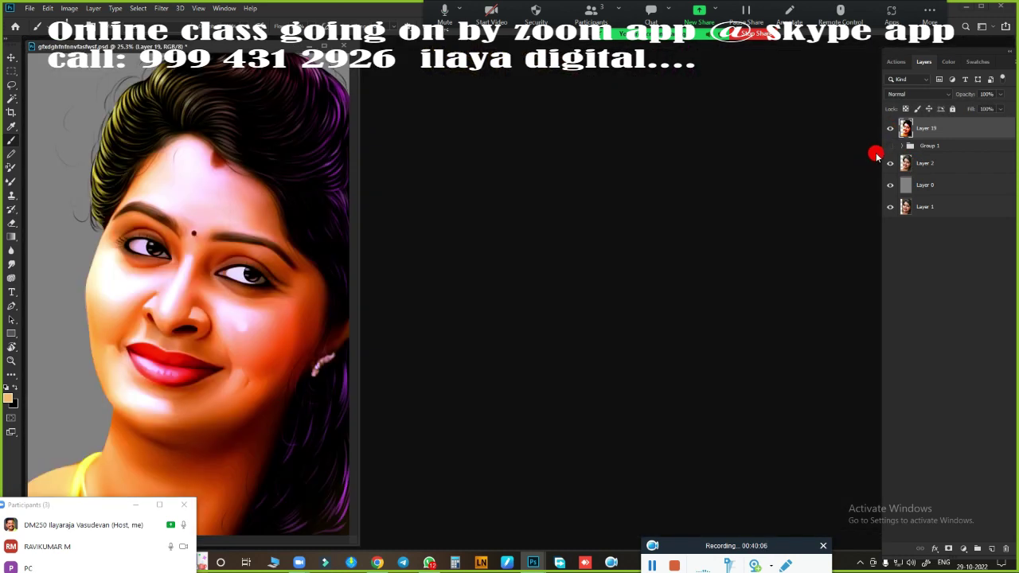
key("f")
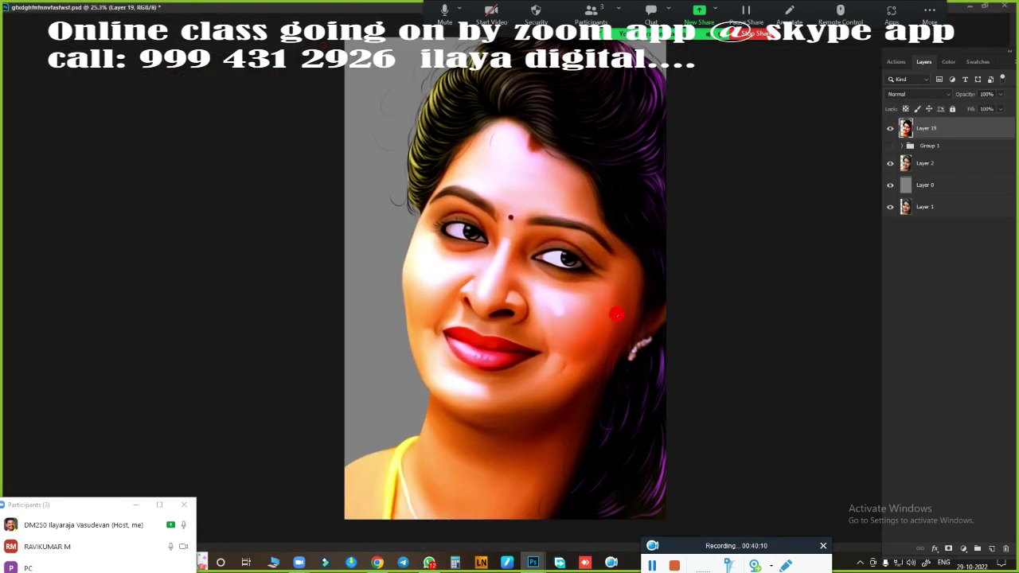
left_click(511, 318, "shift")
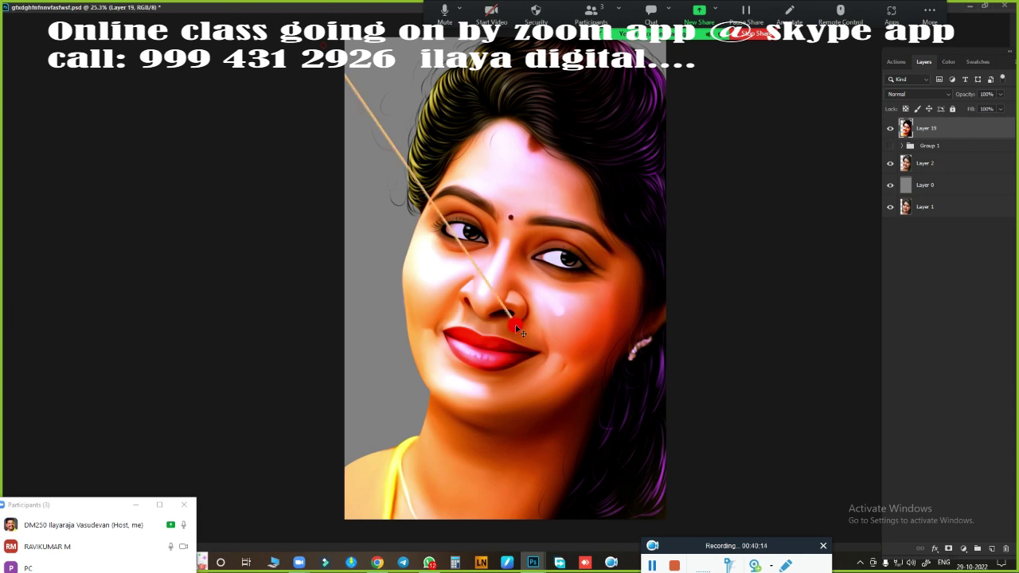
key("ctrl+z")
key("f")
key("ctrl+minus")
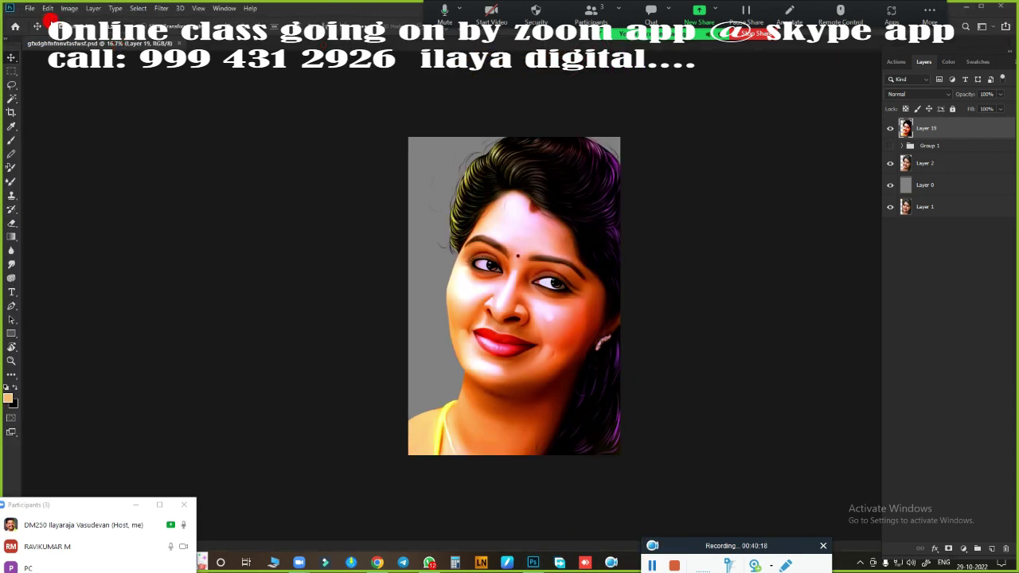
- Open the Untitled-1 copy.JPG texture image from drive F:
left_click(29, 8)
left_click(36, 31)
left_click(74, 232)
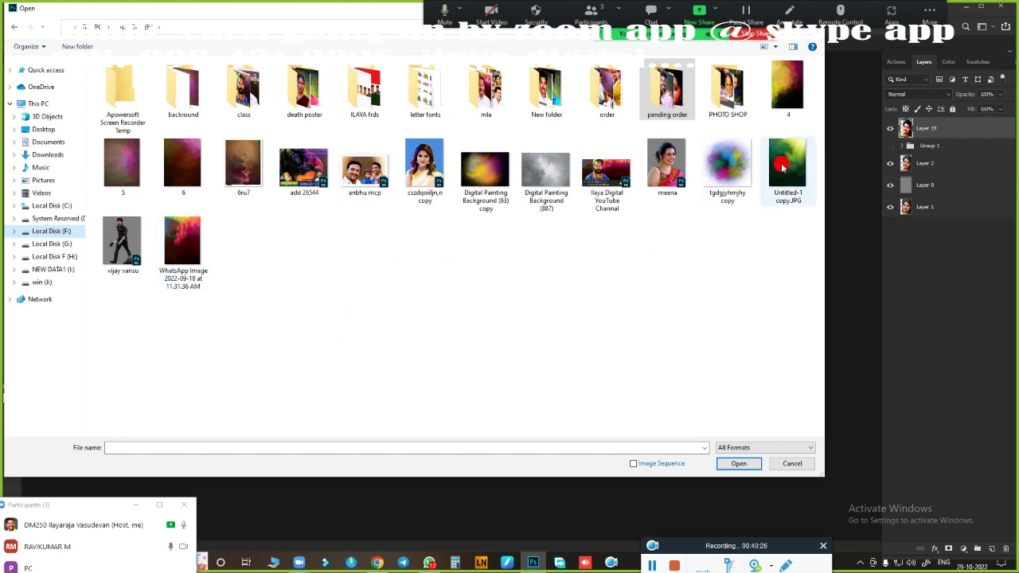
left_click(782, 166)
left_click(734, 463)
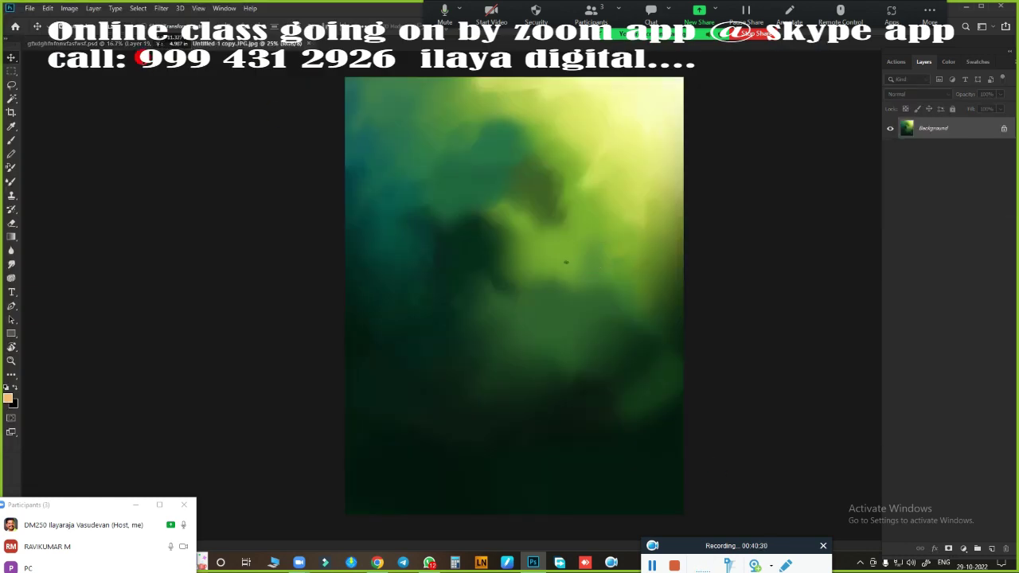
- Bring the green texture into the portrait, flip it horizontally, and stretch it to fit the canvas
left_click_drag(566, 262, 544, 289)
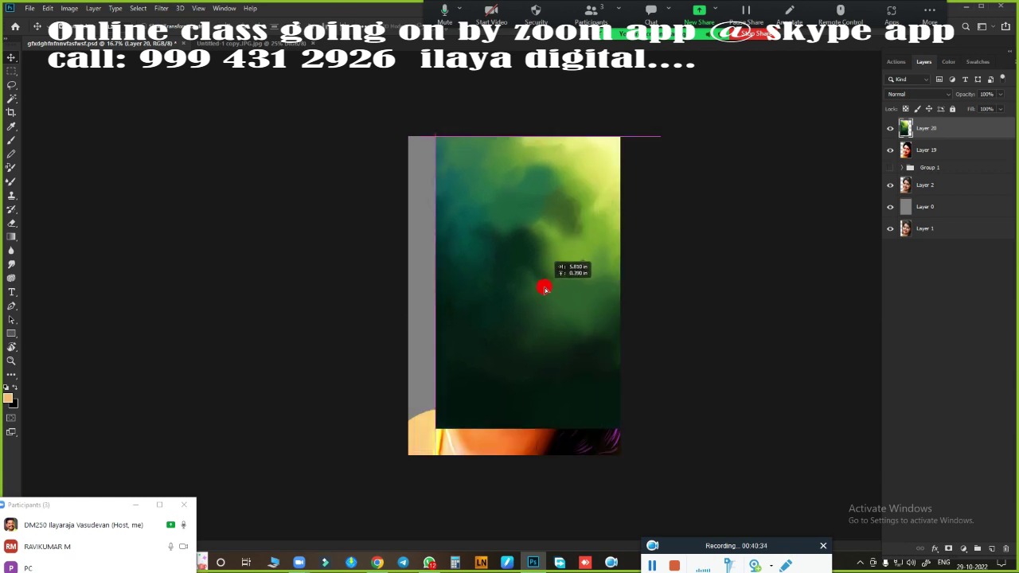
left_click_drag(544, 289, 528, 289)
key("ctrl+t")
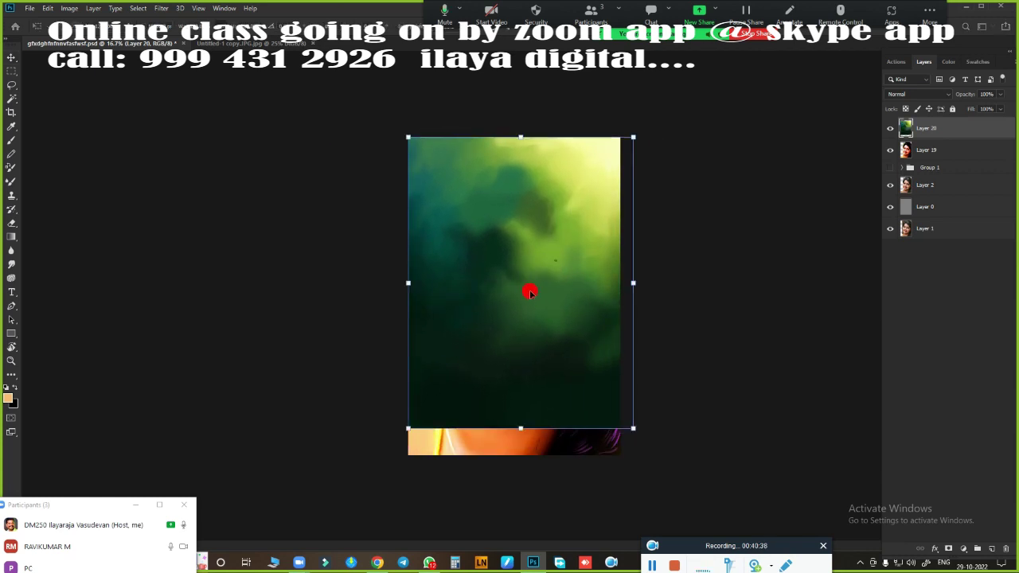
right_click(529, 292)
left_click(558, 422)
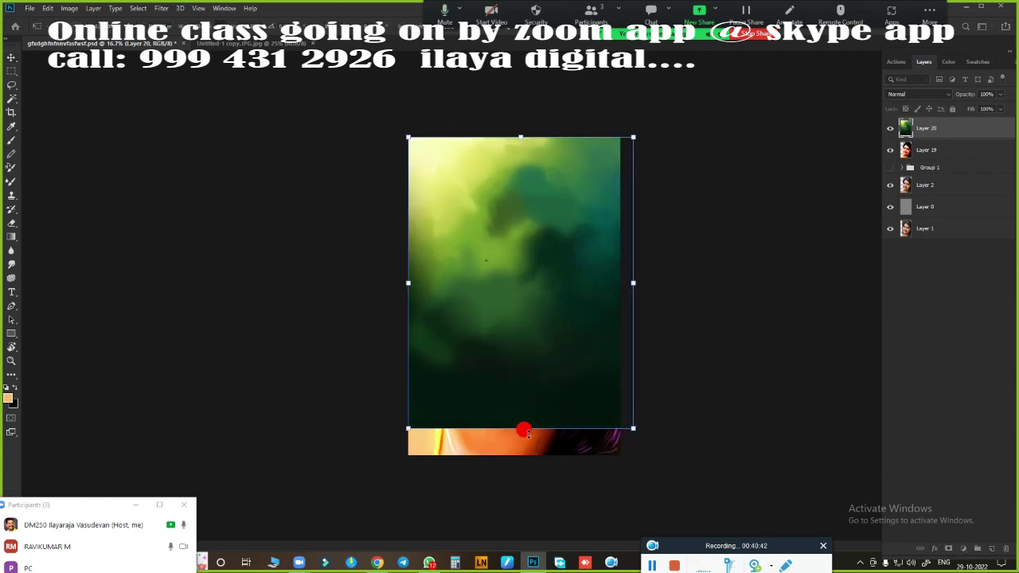
left_click_drag(526, 430, 514, 455)
left_click_drag(633, 296, 619, 296)
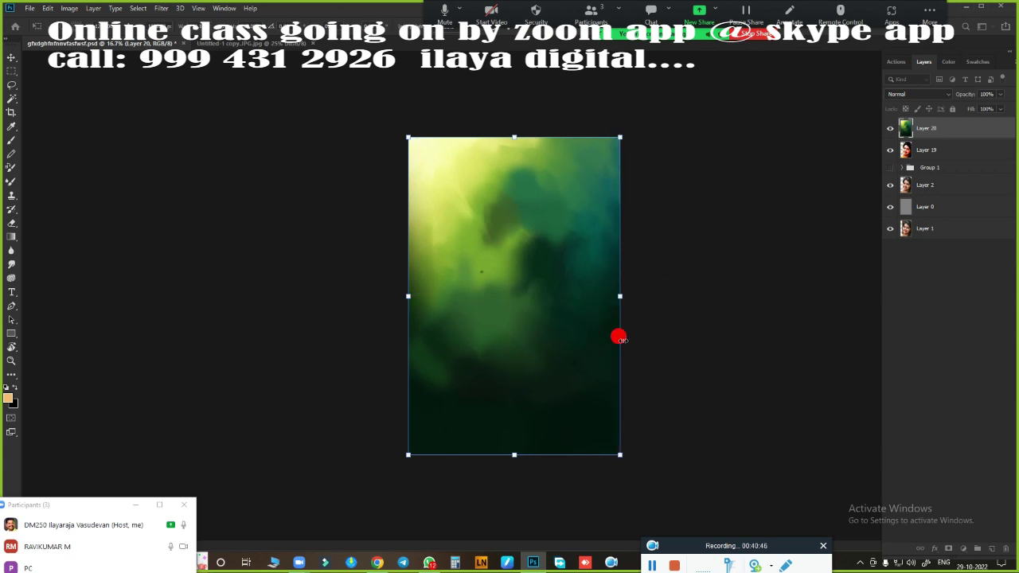
key("Return")
- Move texture Layer 20 beneath portrait Layer 19 and reselect Layer 19
key("ctrl+bracketleft")
key("ctrl+bracketleft")
key("ctrl+bracketleft")
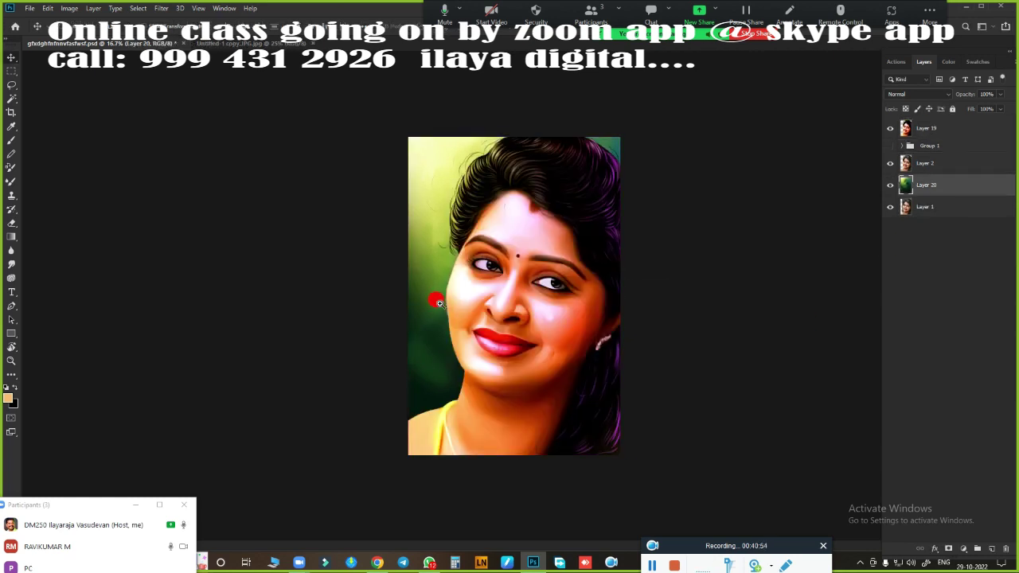
scroll(439, 303, "up", 5)
scroll(278, 328, "down", 2)
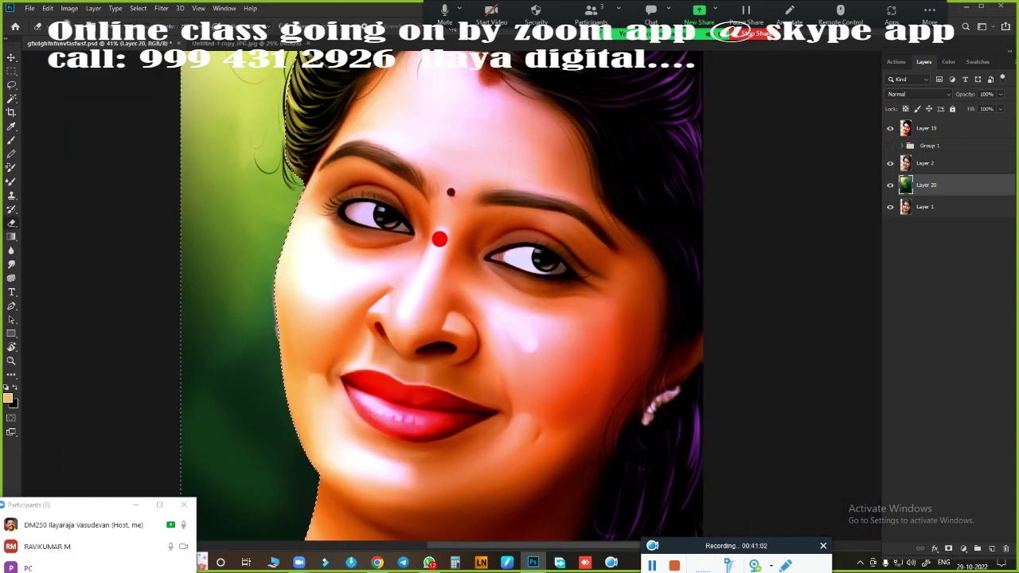
left_click(942, 129)
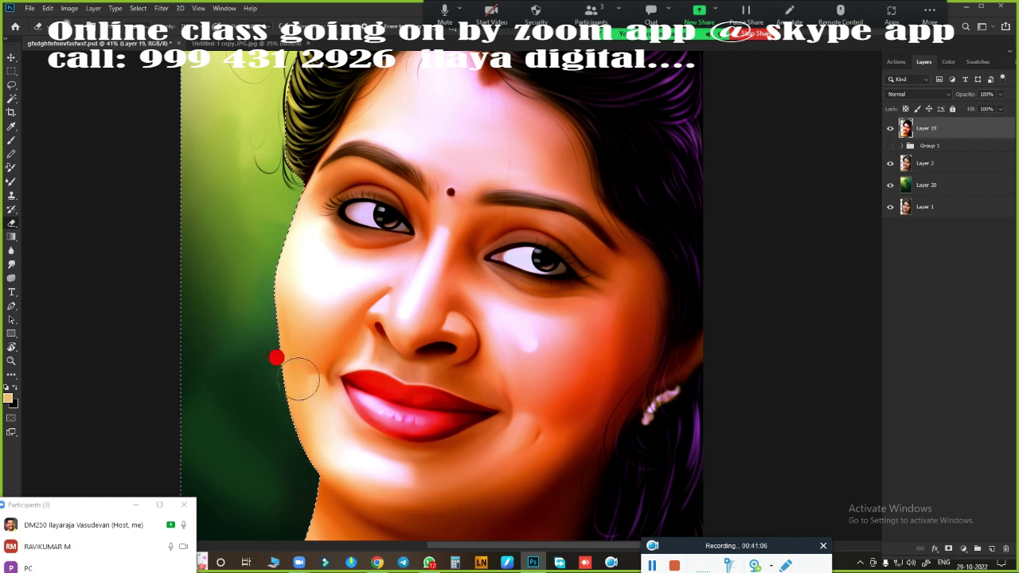
scroll(588, 346, "down", 3)
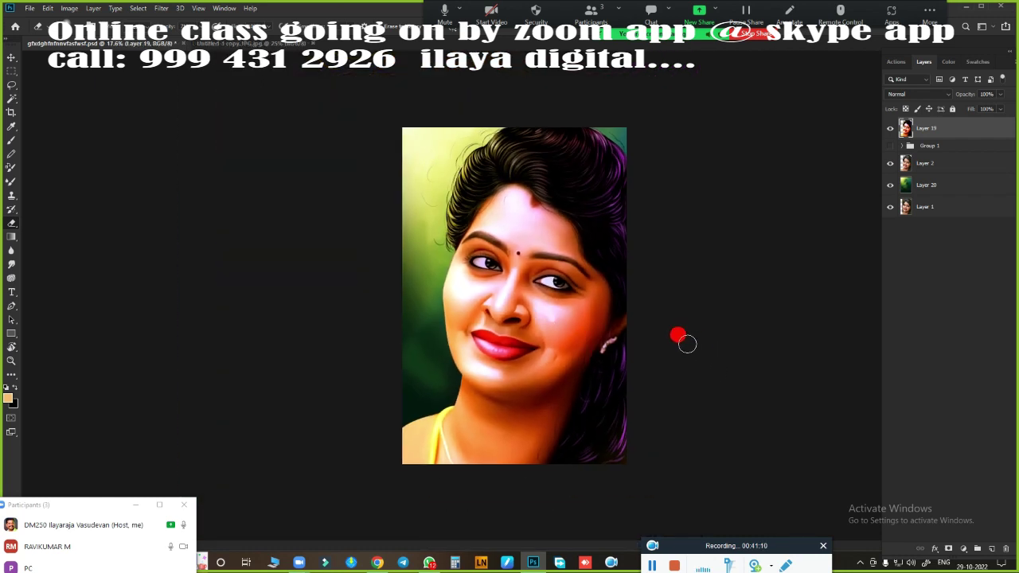
- Recolour Layer 20's texture with Hue/Saturation: Hue +30, Saturation -44, Lightness -17
left_click(942, 185)
key("ctrl+u")
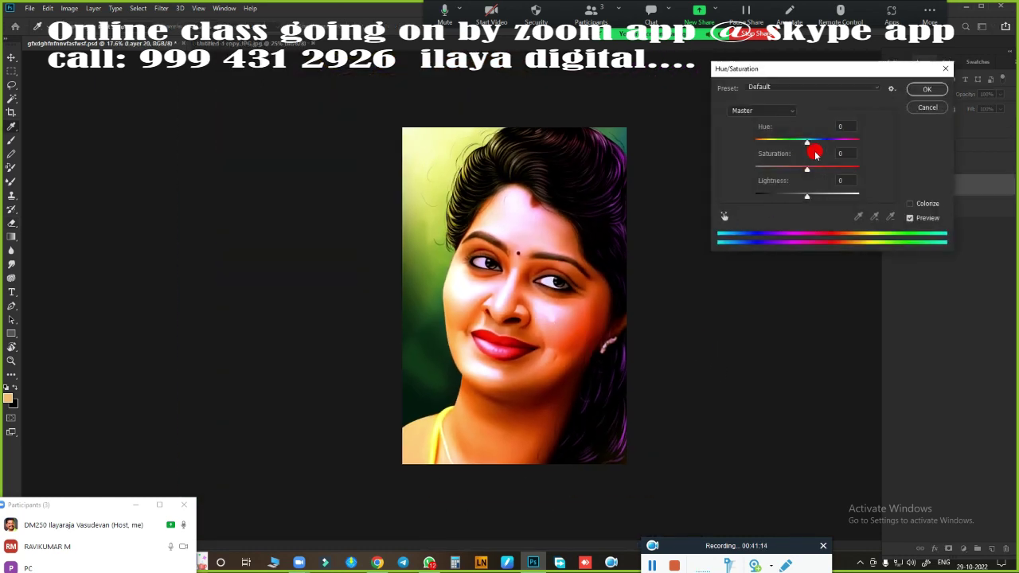
left_click_drag(806, 143, 782, 150)
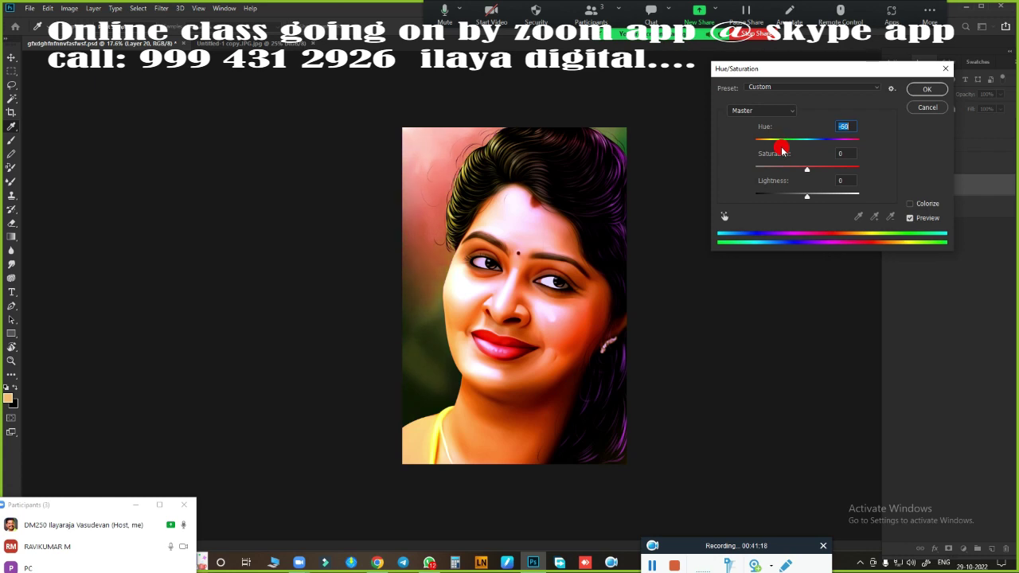
left_click(927, 89)
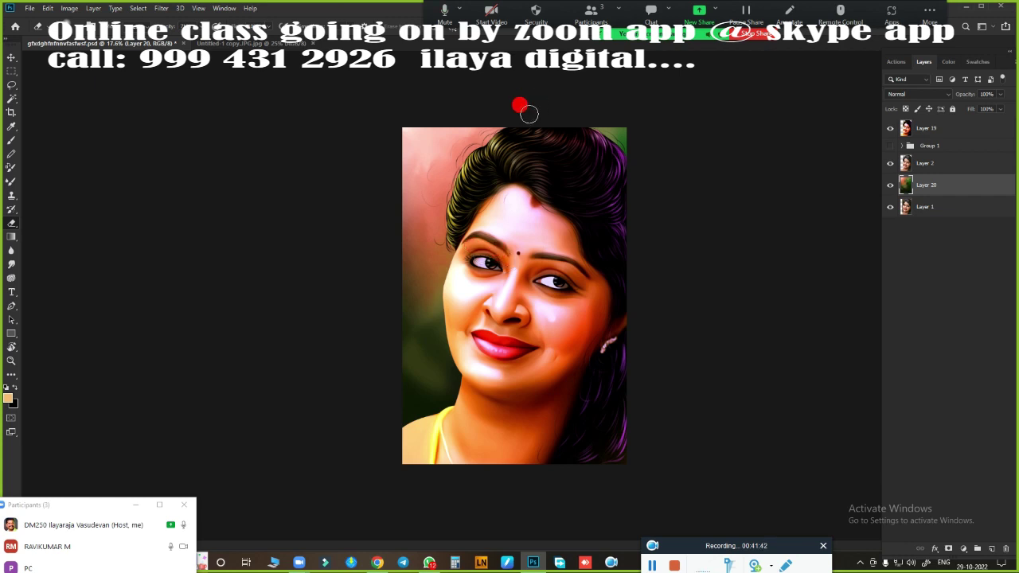
key("ctrl+u")
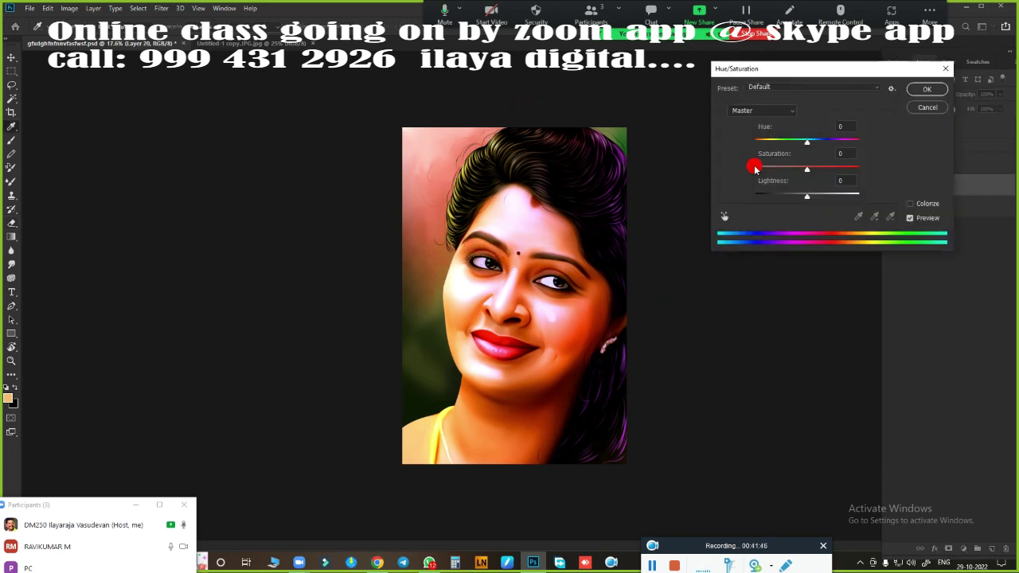
mouse_move(806, 140)
left_mouse_down()
mouse_move(761, 149)
mouse_move(800, 154)
mouse_move(777, 170)
mouse_move(828, 141)
mouse_move(793, 175)
mouse_move(755, 181)
mouse_move(792, 180)
mouse_move(798, 197)
left_mouse_up()
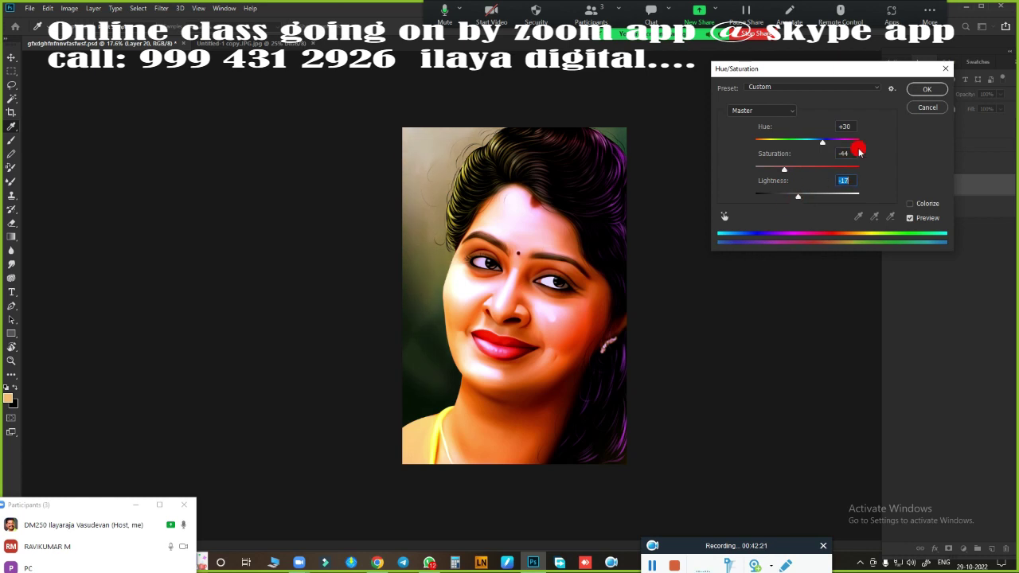
left_click(926, 89)
left_click(980, 132)
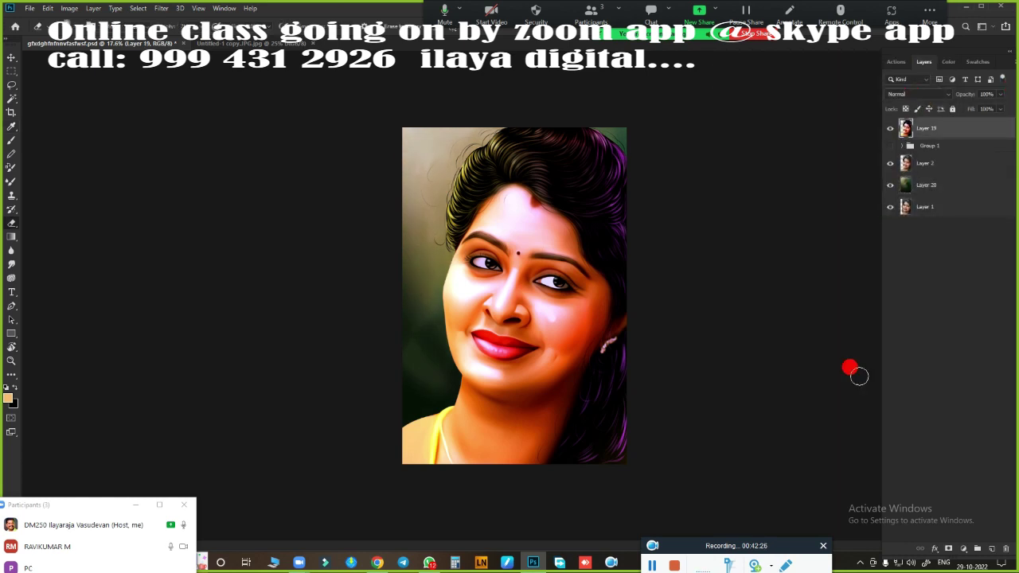
- On a new layer, stroke a selection of the whole image with white
left_click(991, 548)
left_click(12, 72)
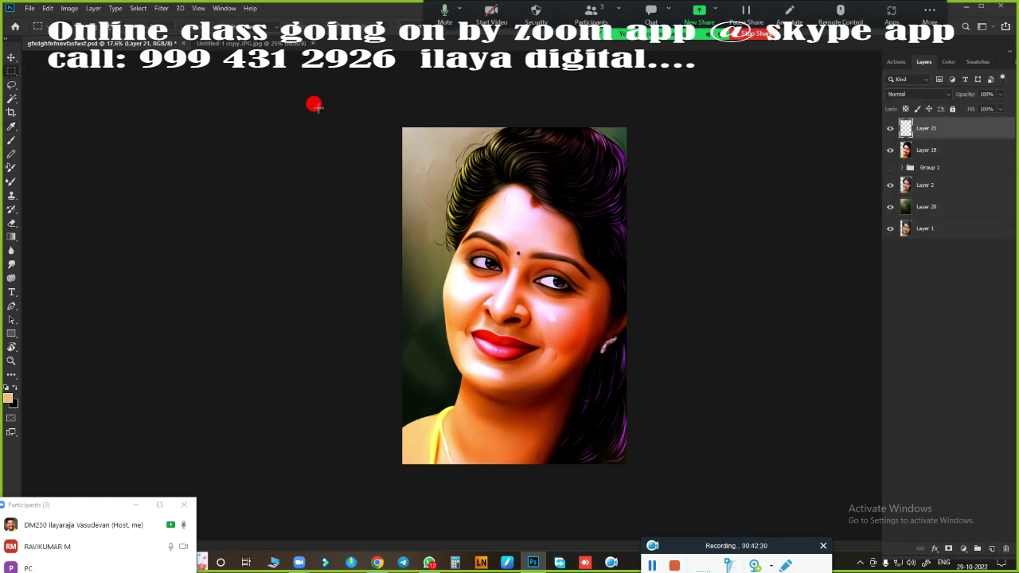
left_click_drag(314, 103, 629, 466)
right_click(556, 294)
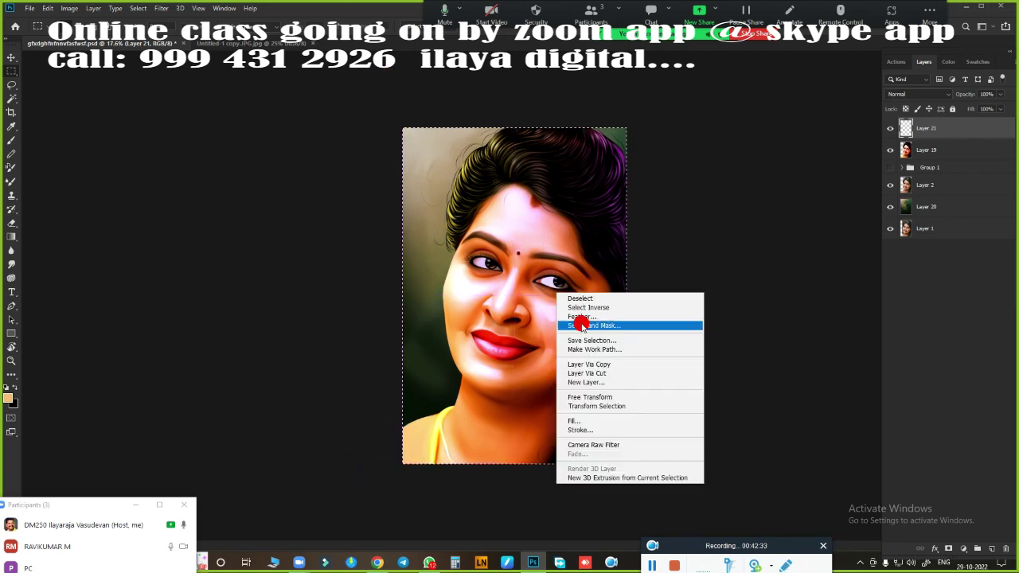
left_click(580, 430)
left_click(478, 167)
left_click(734, 72)
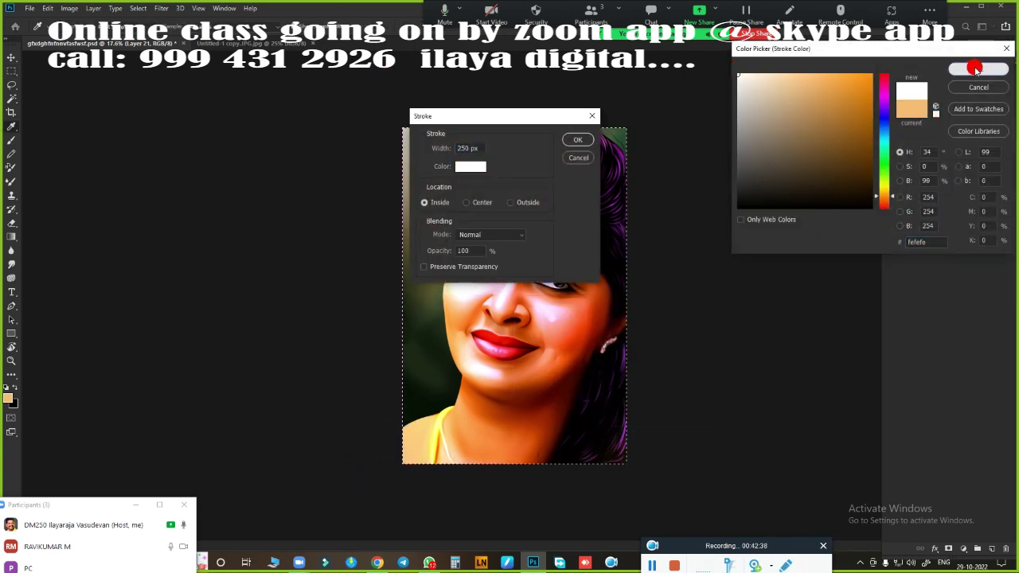
left_click(979, 69)
left_click(578, 140)
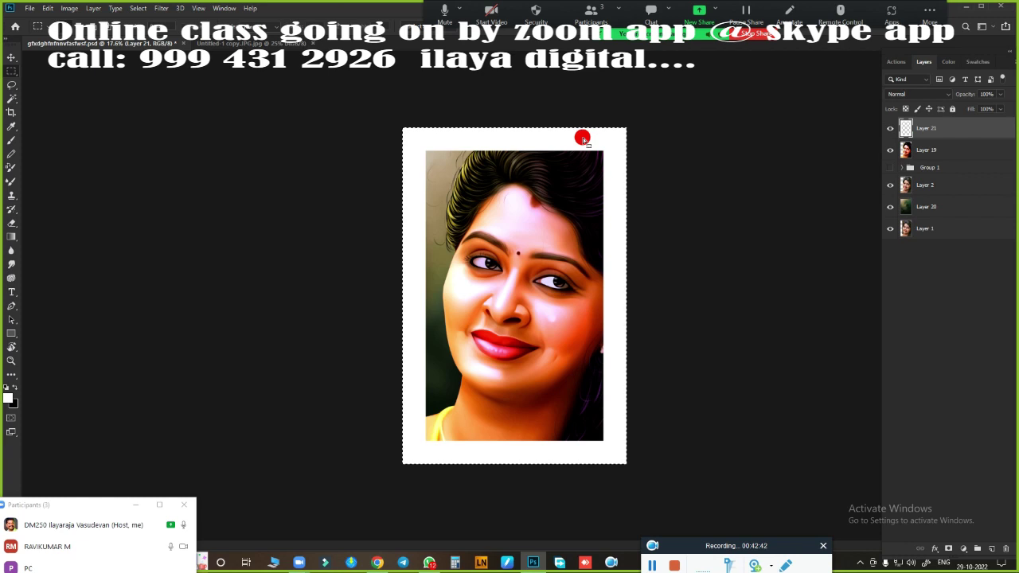
- Redo the stroke as a thick 250 px white inside border and deselect
key("ctrl+z")
right_click(579, 312)
left_click(581, 310)
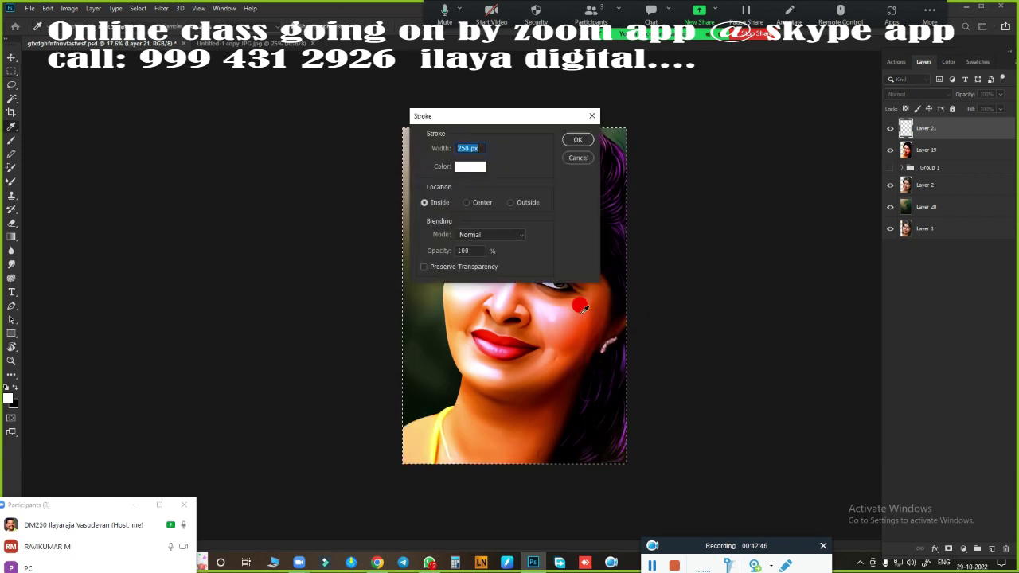
key("Return")
key("ctrl+d")
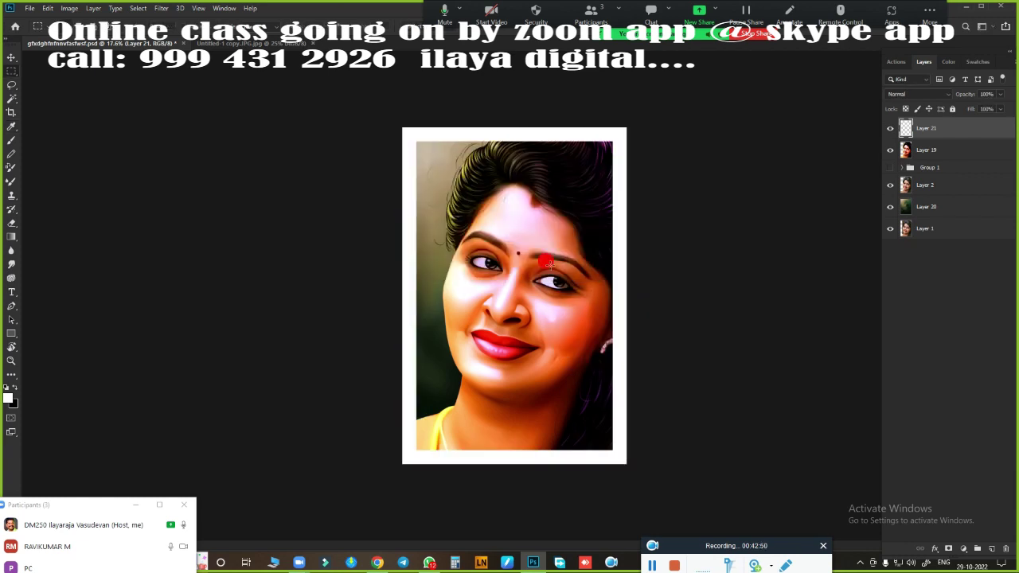
- Free-transform Layers 19, 2 and 1 together, pulling the top-left corner slightly inward
left_click(550, 262, "ctrl")
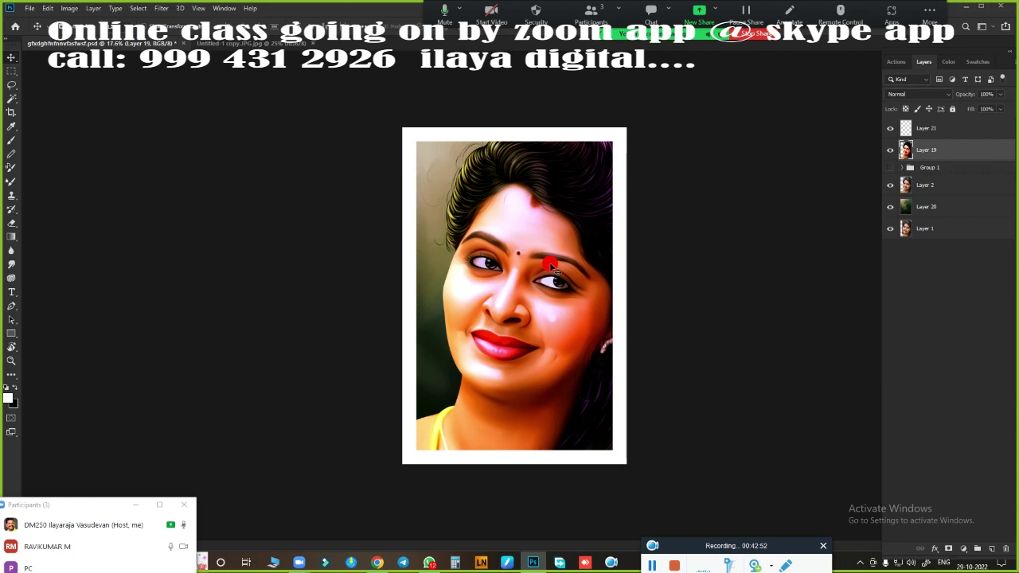
left_click(938, 182, "ctrl")
left_click(924, 229, "ctrl")
key("ctrl+t")
left_click_drag(409, 136, 404, 134)
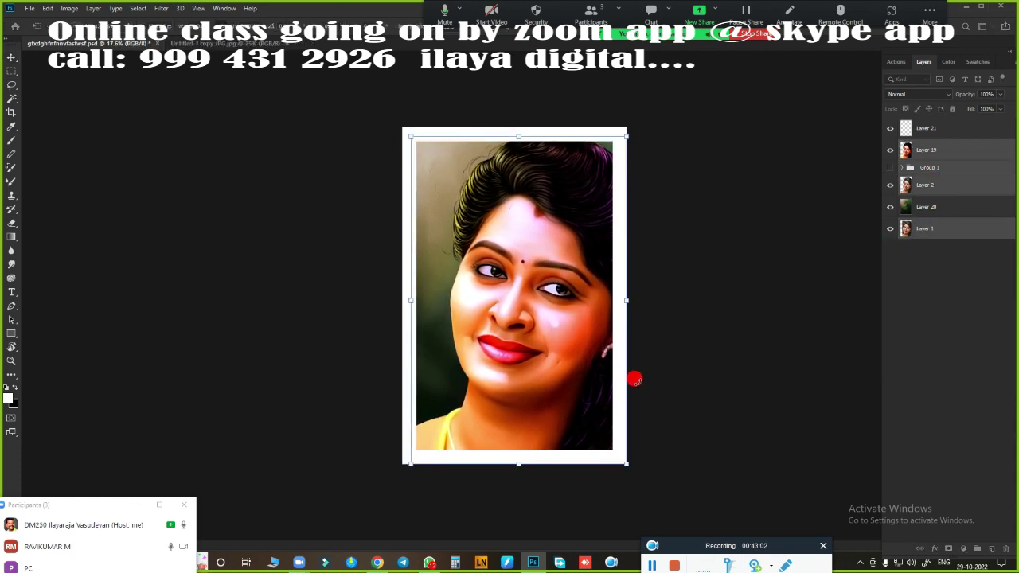
key("Return")
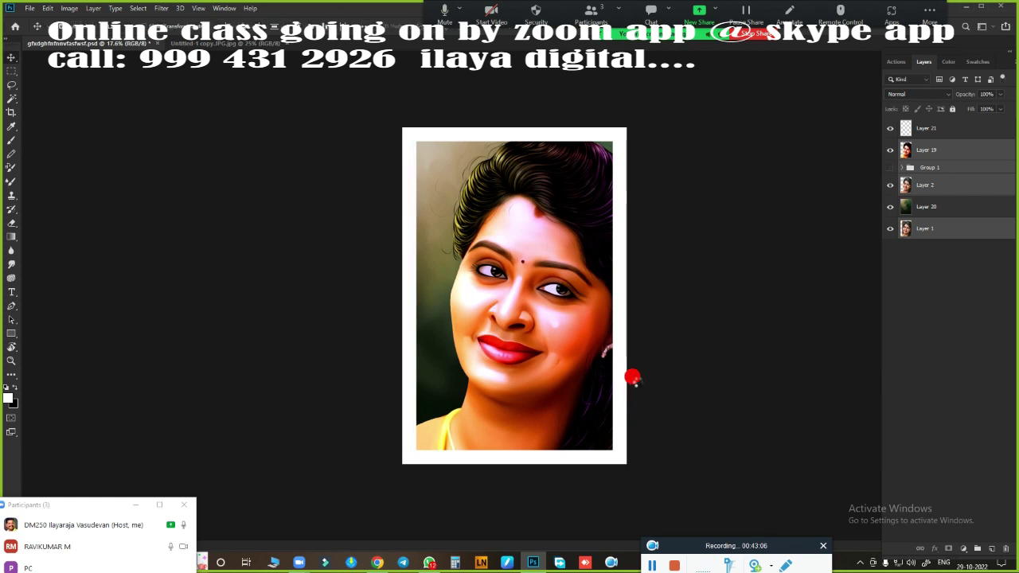
left_click(991, 549)
- Stamp the white logo brush preset at the lower right and save the document
key("b")
right_click(455, 247)
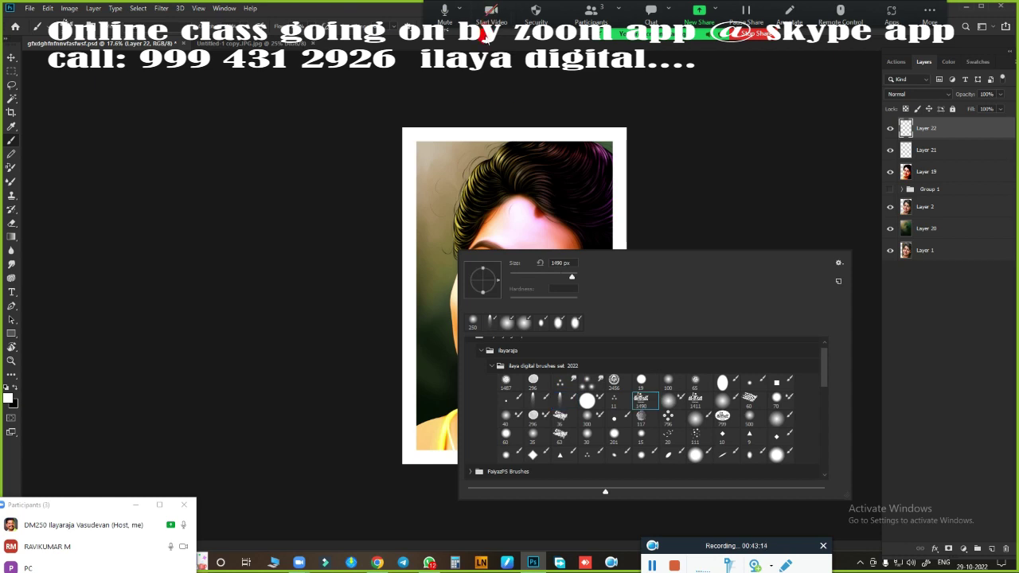
double_click(642, 402)
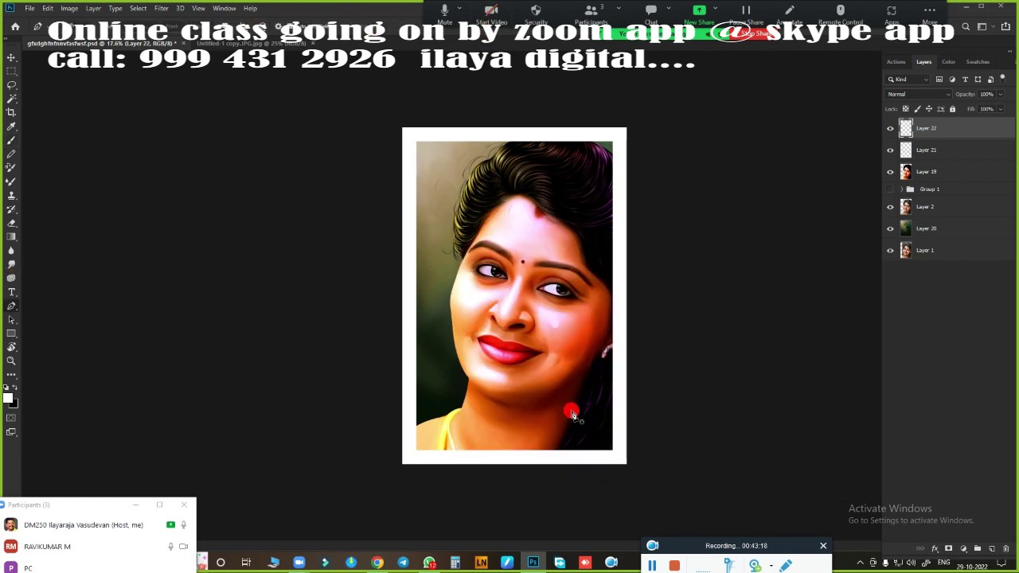
left_click(522, 389)
key("ctrl+s")
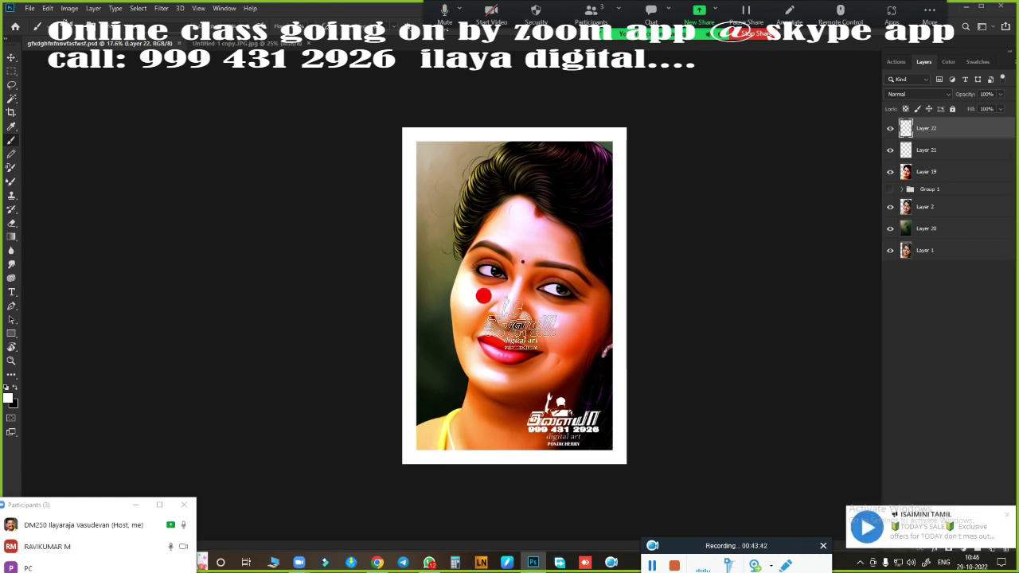
key("v")
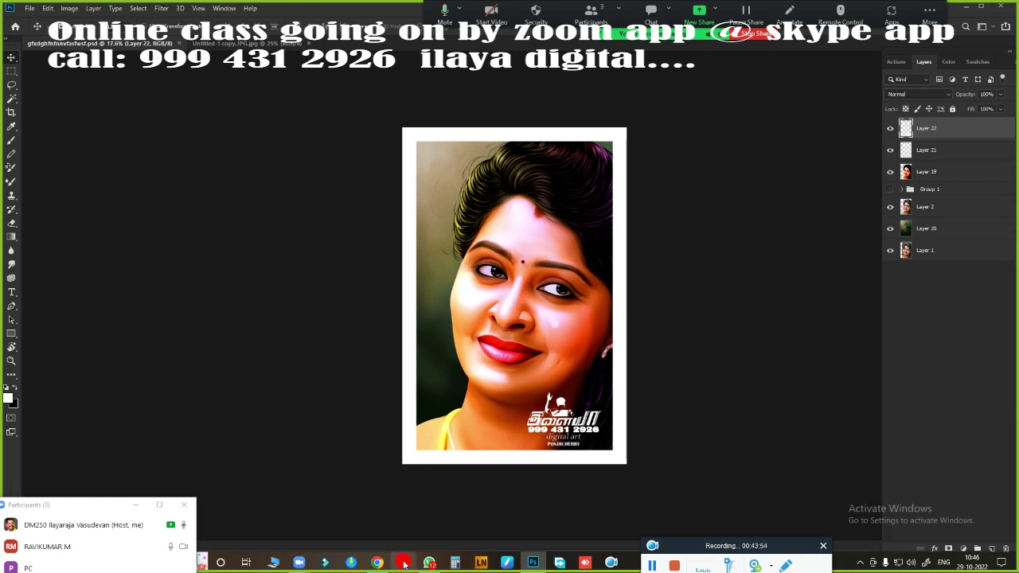
- Scroll through Telegram's digital class chat, then minimize Telegram
left_click(403, 562)
left_click(154, 154)
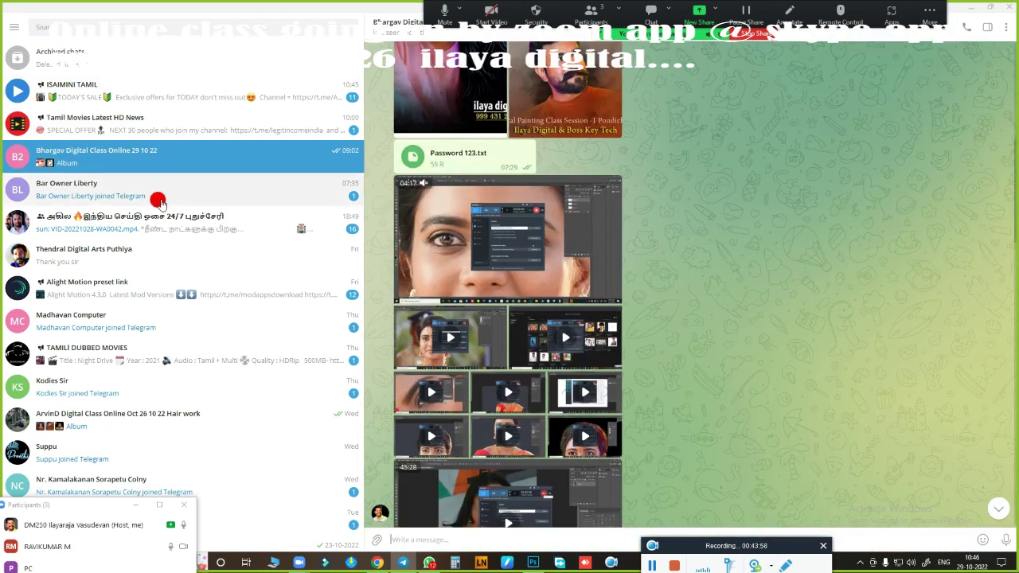
scroll(182, 377, "down", 1)
scroll(182, 377, "down", 2)
scroll(182, 377, "down", 1)
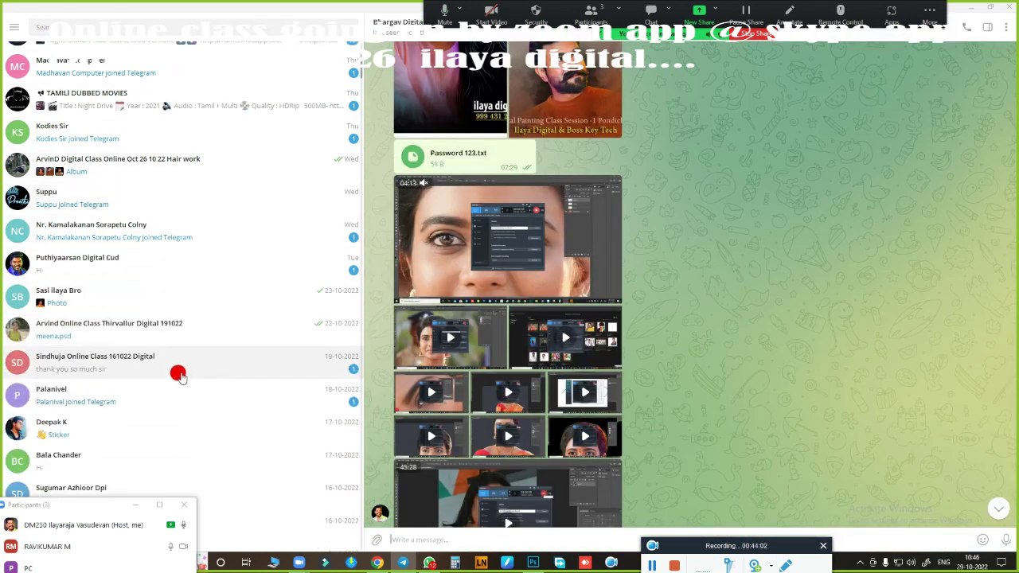
scroll(181, 376, "down", 2)
scroll(180, 377, "down", 2)
scroll(181, 376, "down", 2)
scroll(180, 376, "down", 3)
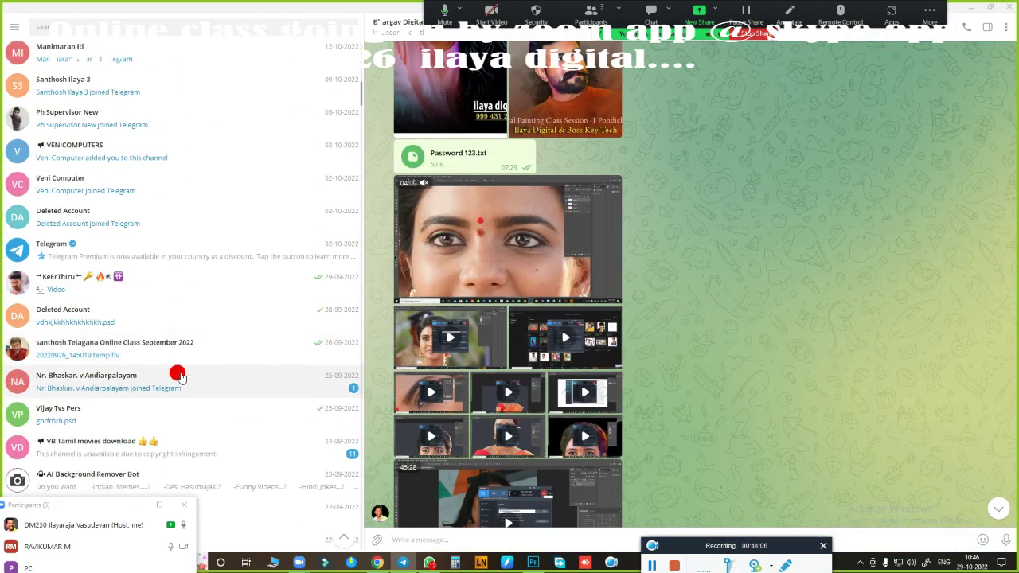
scroll(180, 376, "up", 3)
scroll(181, 377, "up", 2)
scroll(180, 377, "up", 1)
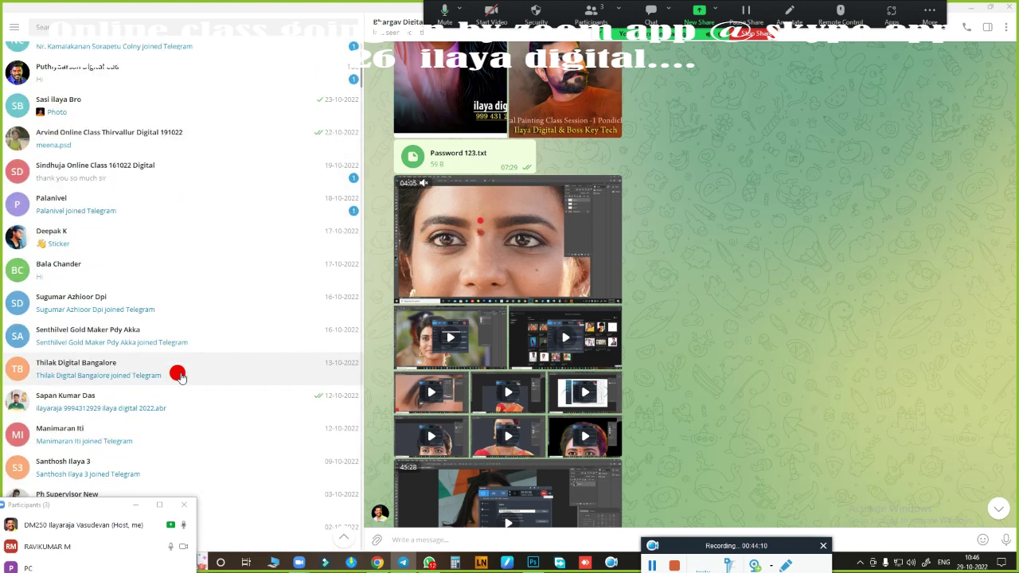
scroll(181, 377, "up", 2)
scroll(180, 376, "up", 5)
scroll(180, 375, "up", 2)
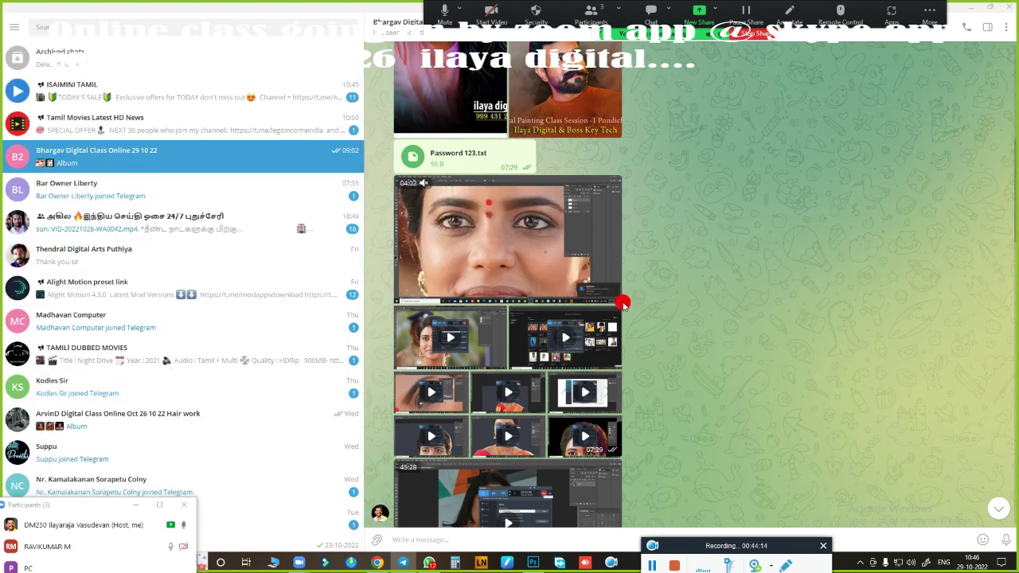
left_click(974, 8)
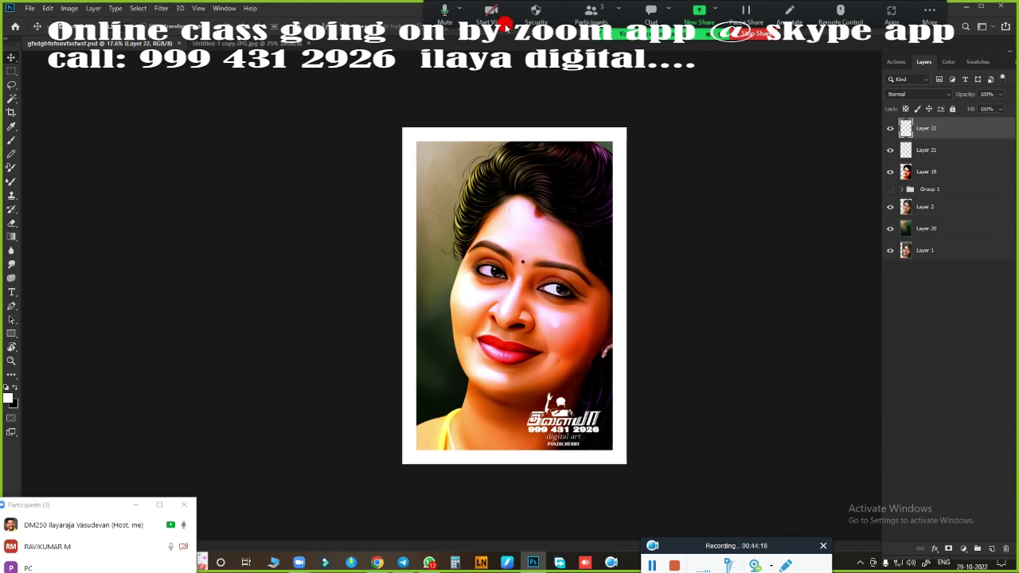
- Save the portrait as a Photoshop-format copy named gfxdghfnfnnvfasfwsf copy
left_click(600, 256, "ctrl")
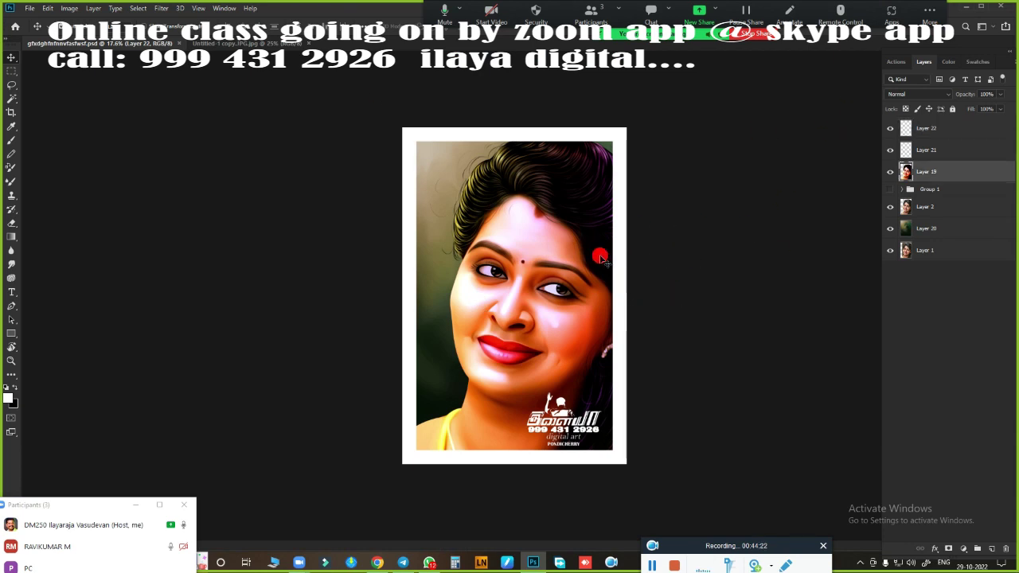
key("ctrl+shift+s")
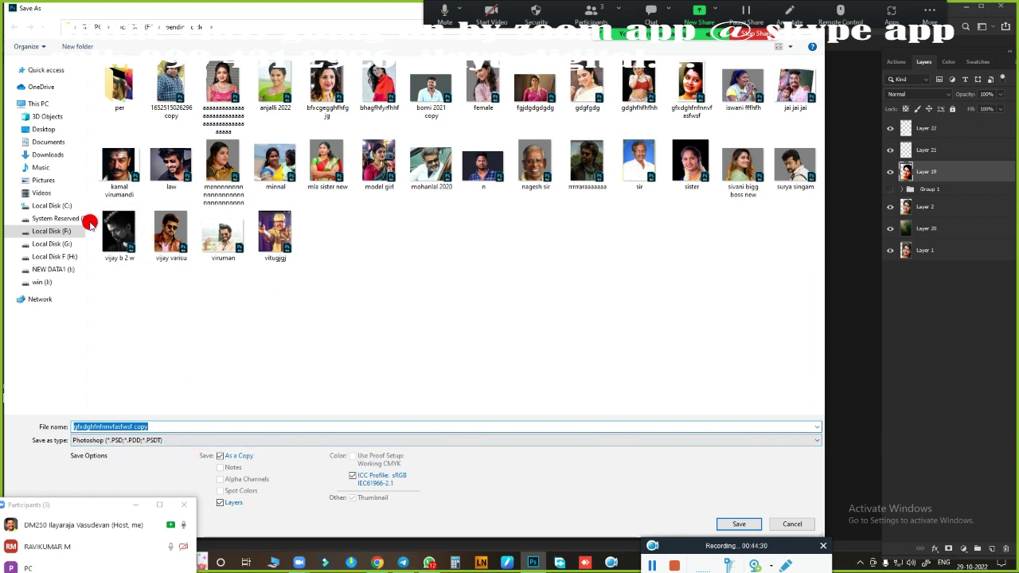
left_click(739, 524)
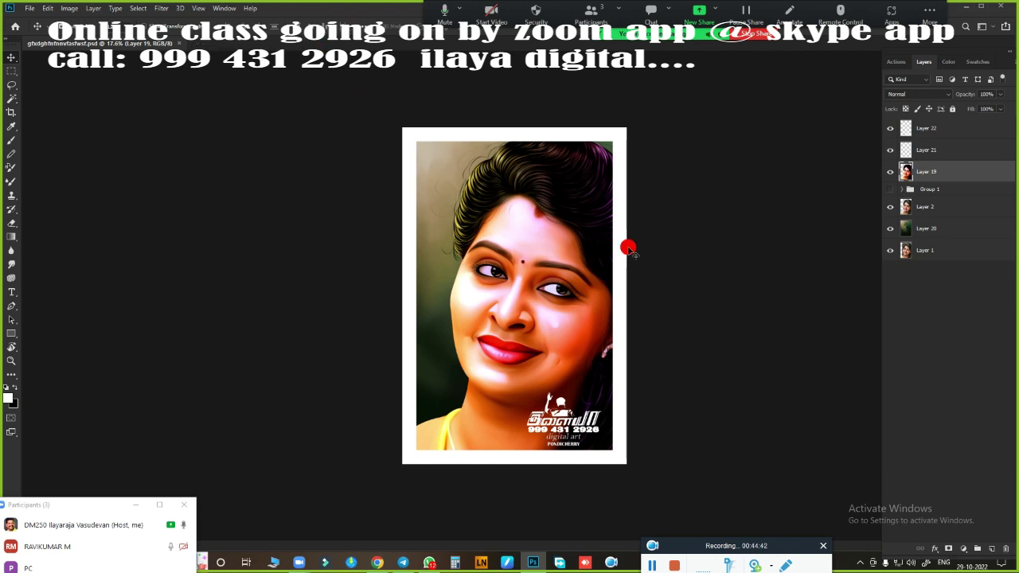
- Send the two Lazy Nezumi Pro files from the NEW DATA1 (I:) drive to the Telegram chat
key("alt+Tab")
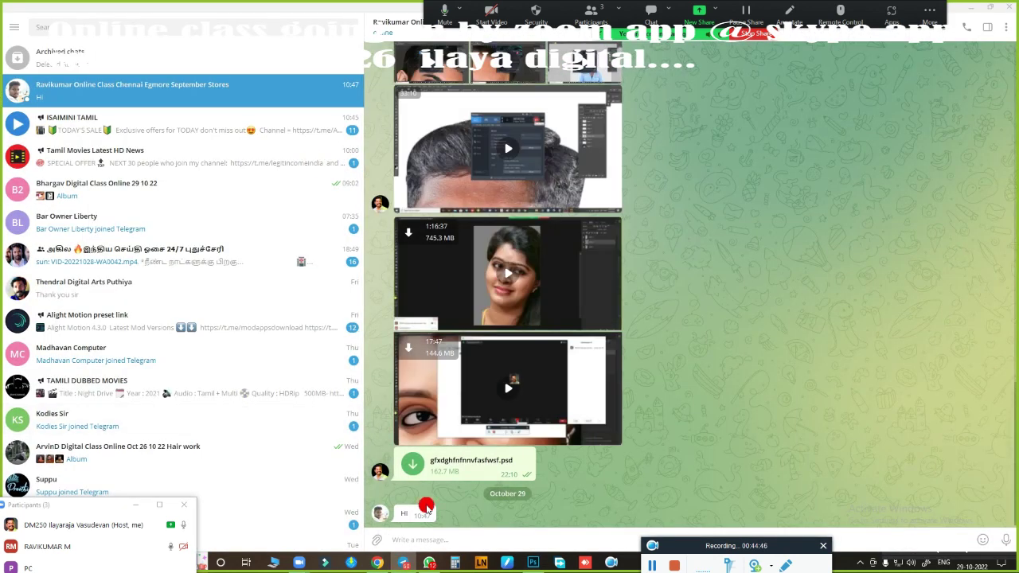
left_click(380, 541)
left_click(53, 269)
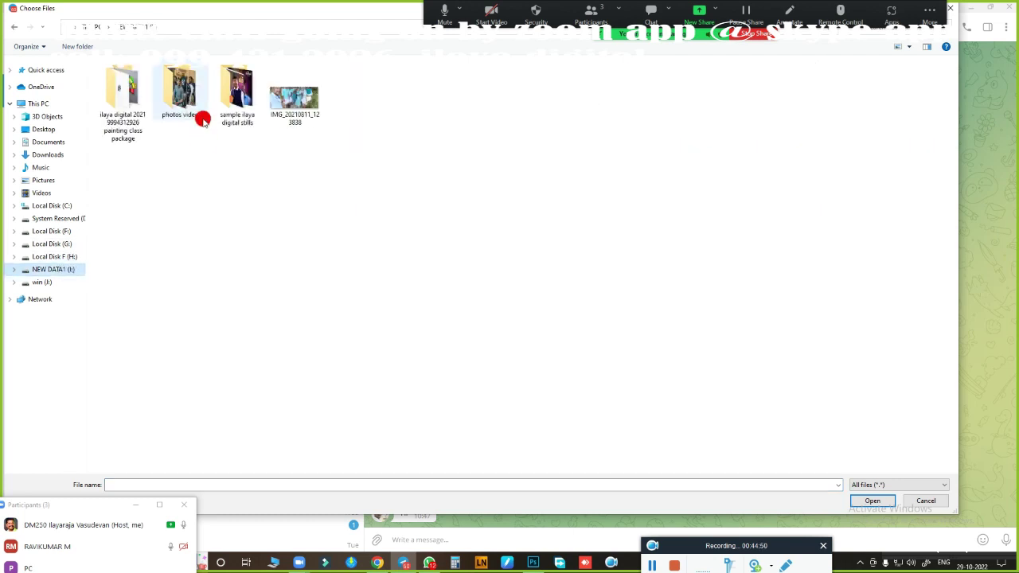
left_click(580, 255)
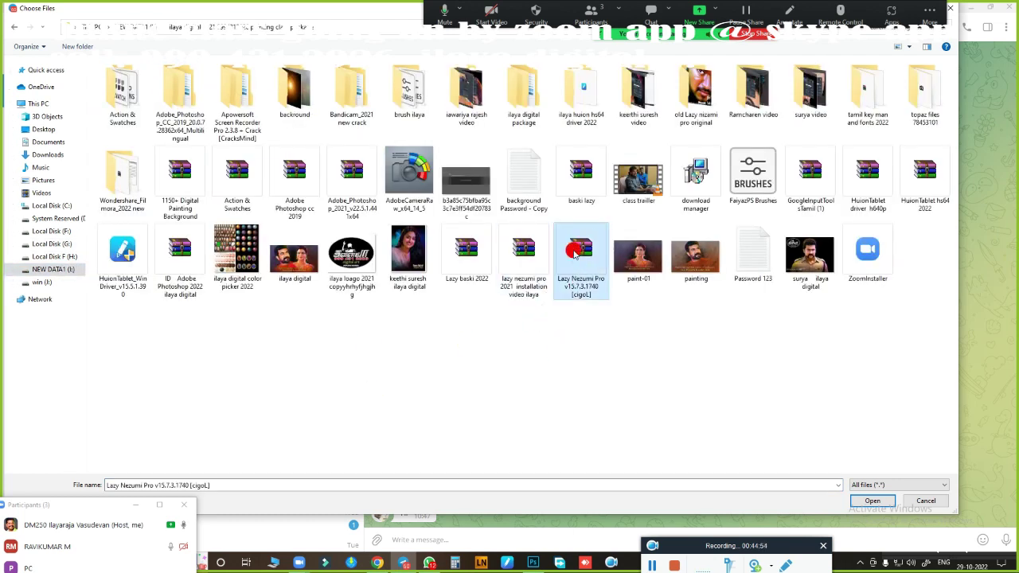
left_click(524, 259, "ctrl")
left_click(872, 500)
- Send gfxdghfnfnnvfasfwsf copy.psd from Local Disk (F:) to the chat
left_click(584, 348)
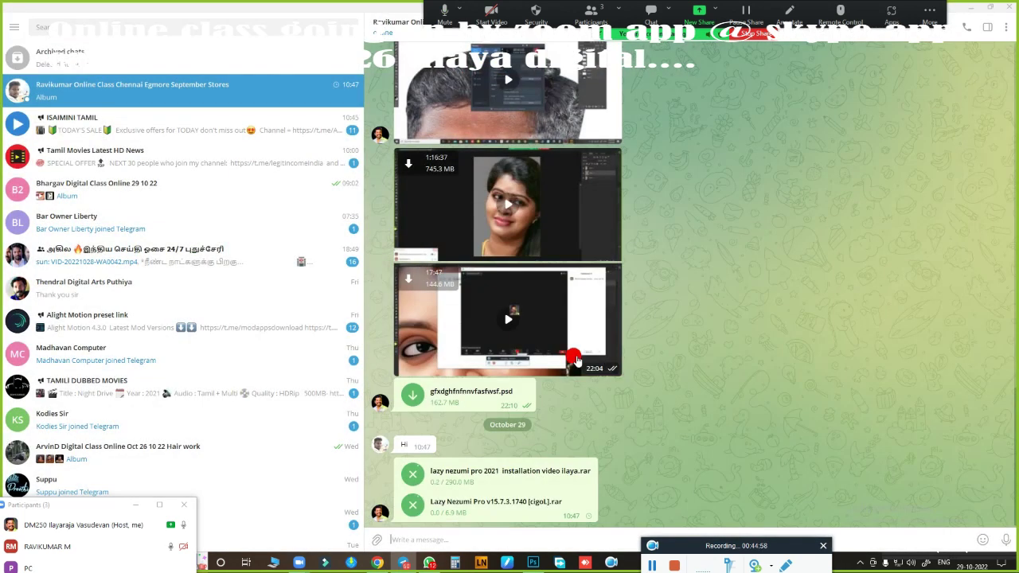
left_click(376, 540)
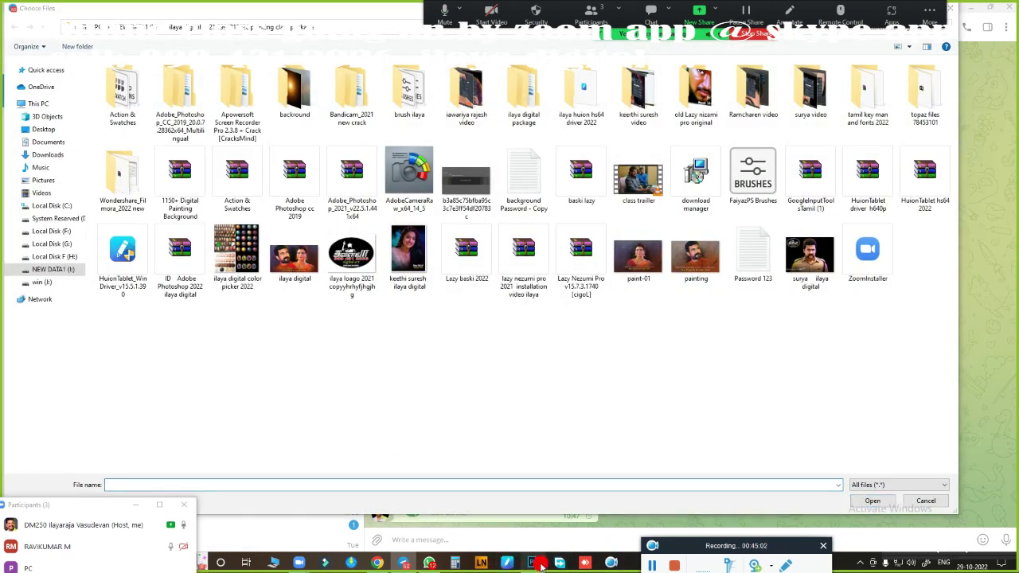
left_click(533, 563)
left_click(406, 563)
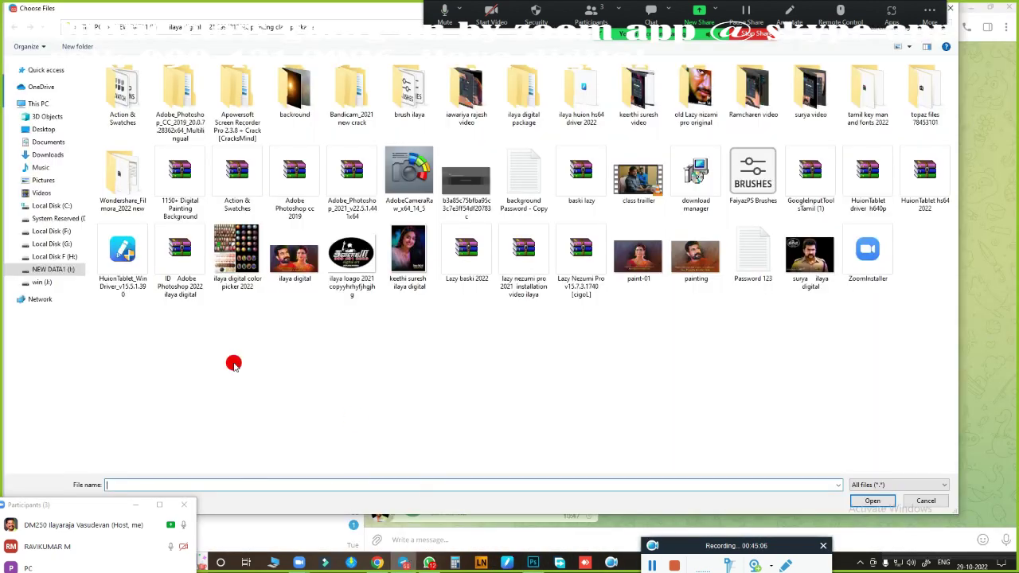
left_click(96, 230)
left_click(396, 169)
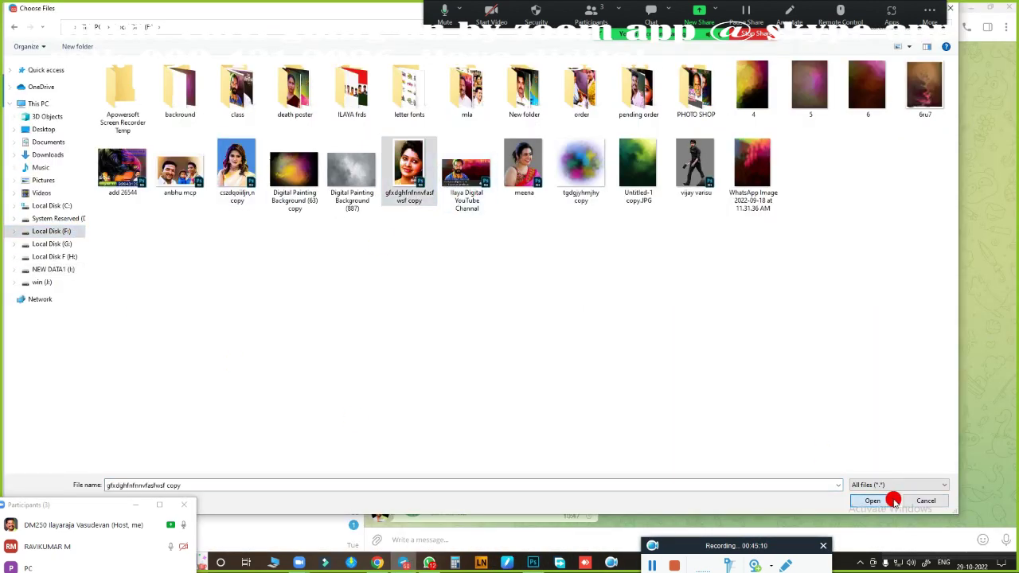
left_click(873, 501)
- Switch back to Photoshop's File > Open window
left_click(587, 318)
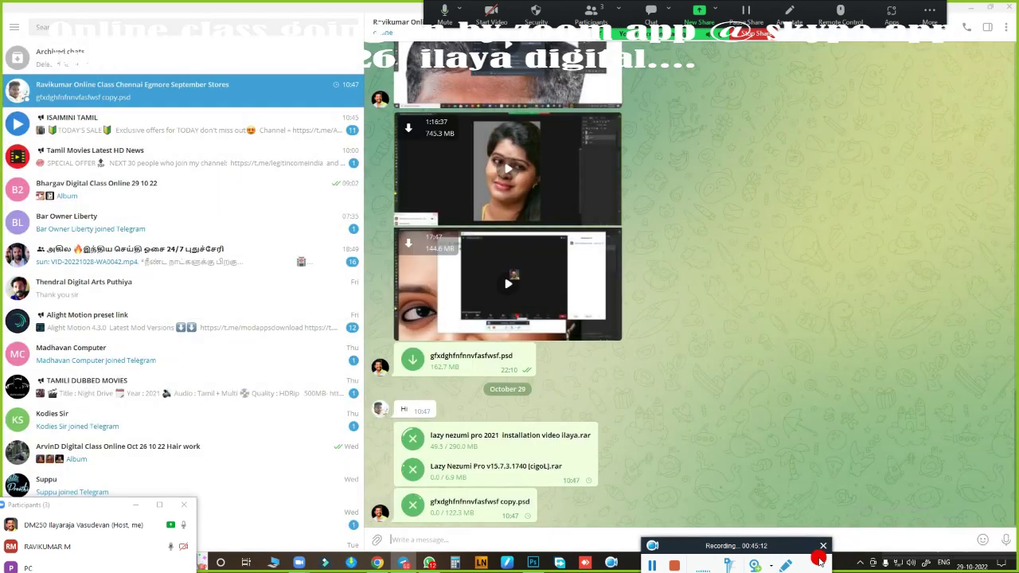
left_click(375, 539)
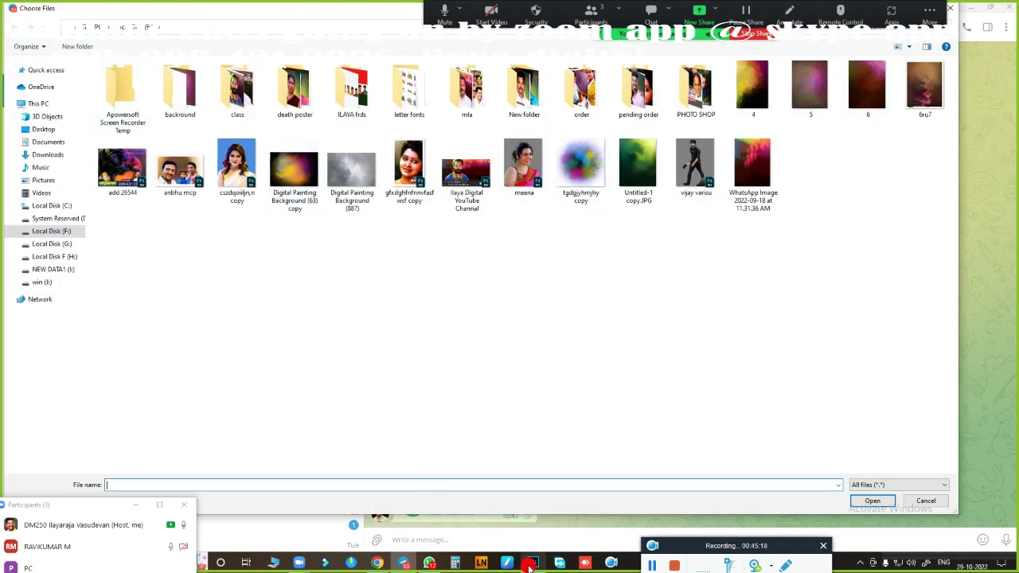
left_click(533, 564)
left_click(32, 157)
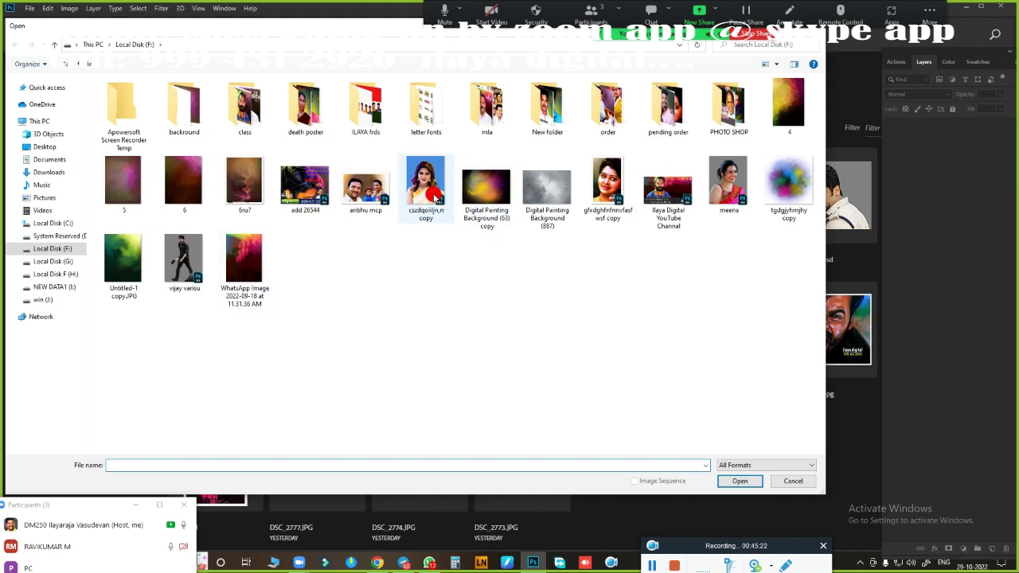
- Open the gfxdghfnfnnvfasfwsf copy PSD and save it as a maximum-quality JPEG on the Desktop
double_click(608, 184)
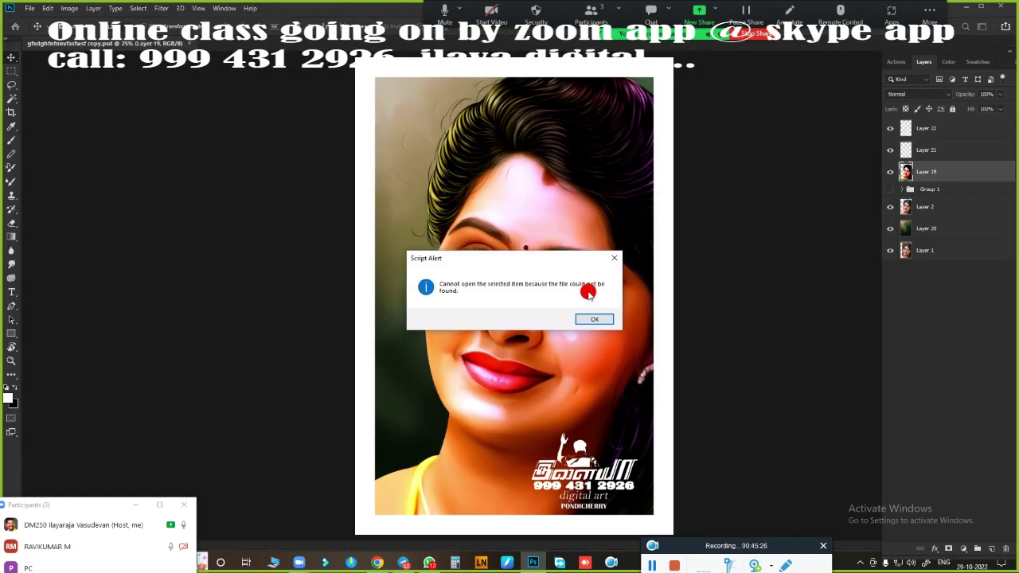
left_click(614, 258)
key("ctrl+shift+s")
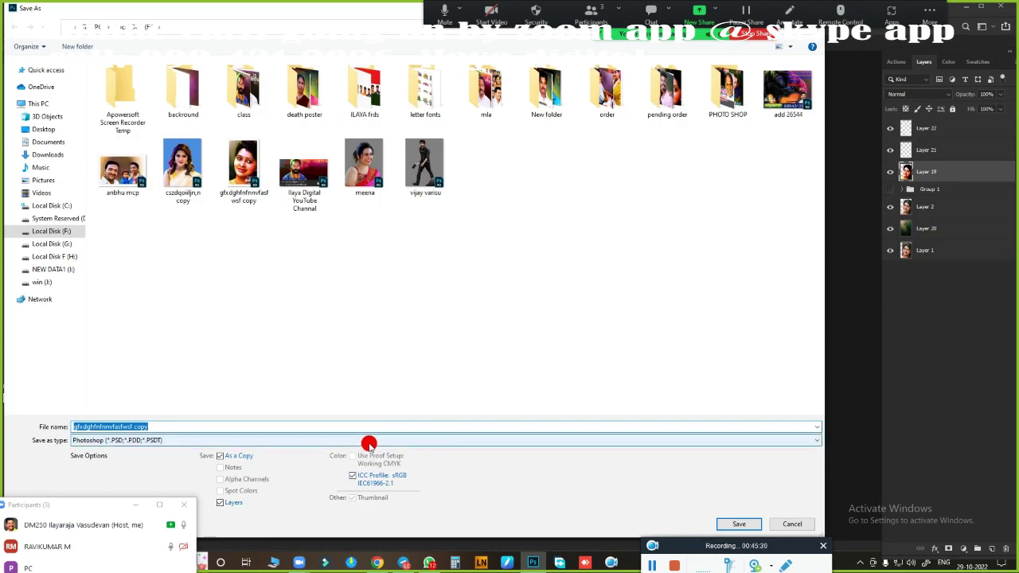
left_click(362, 440)
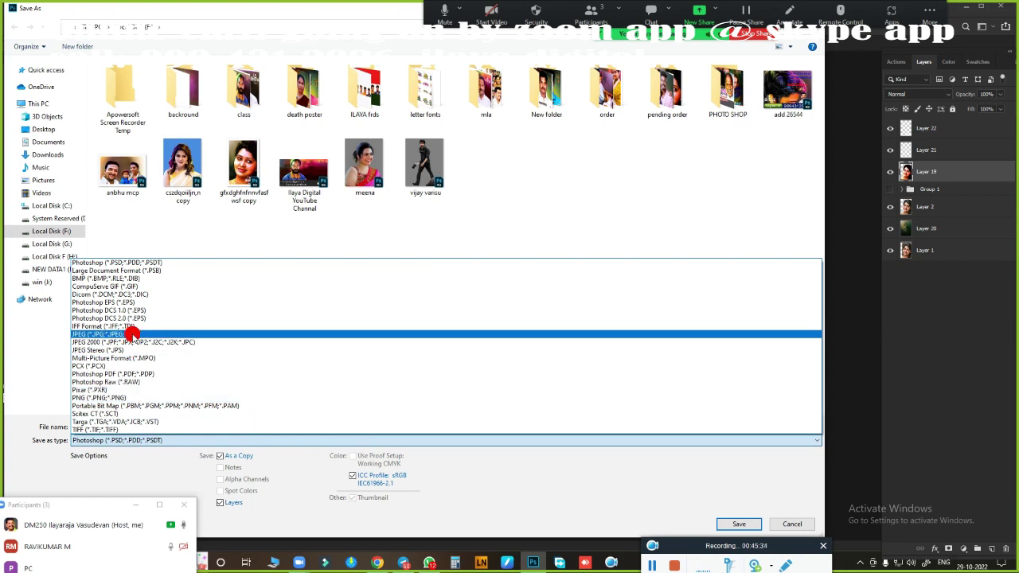
left_click(131, 334)
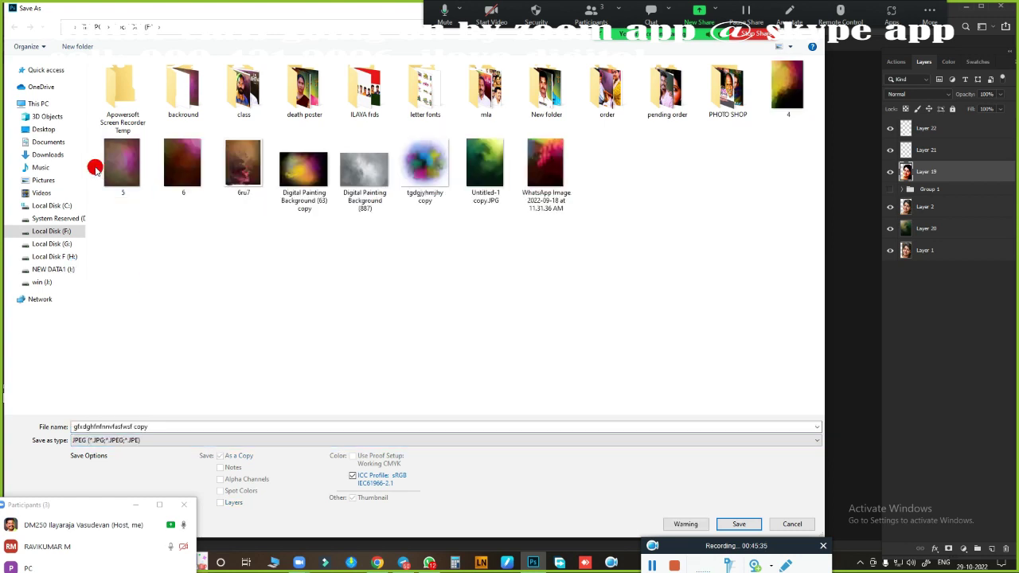
left_click(738, 525)
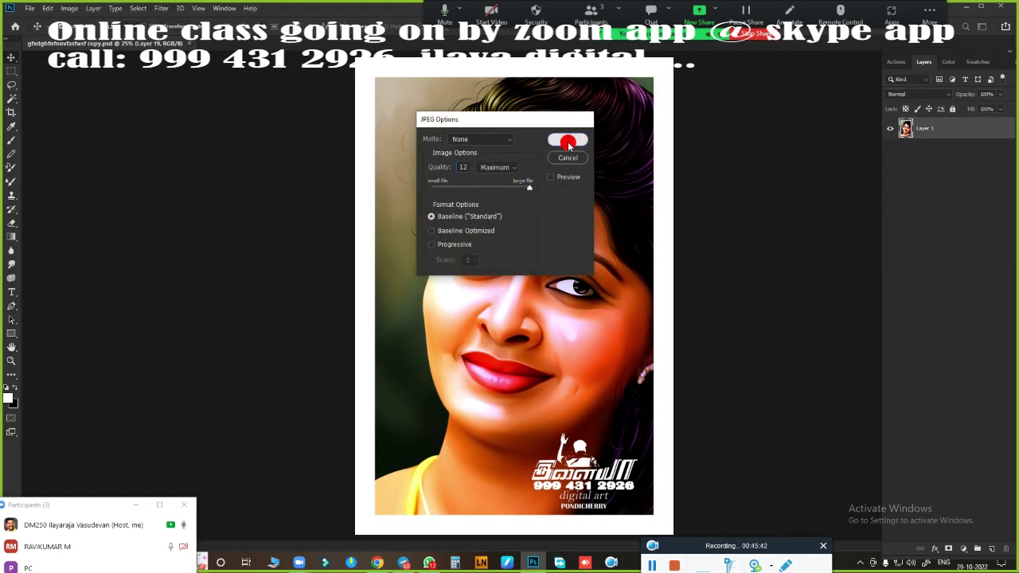
left_click(569, 142)
left_click(394, 501)
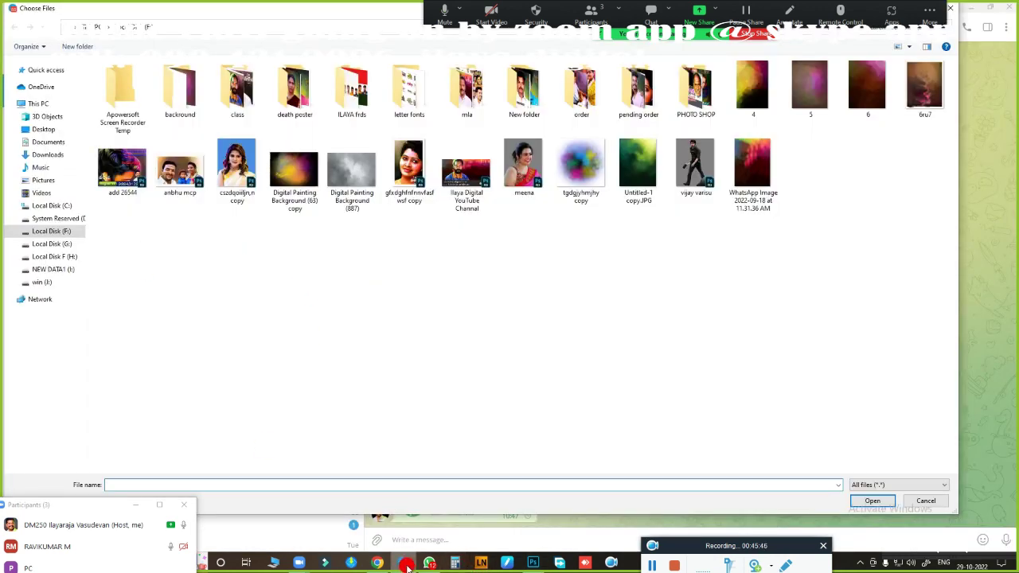
- Browse the Desktop in Telegram's file picker, cancel, and scroll through the chat
left_click(407, 567)
left_click(57, 132)
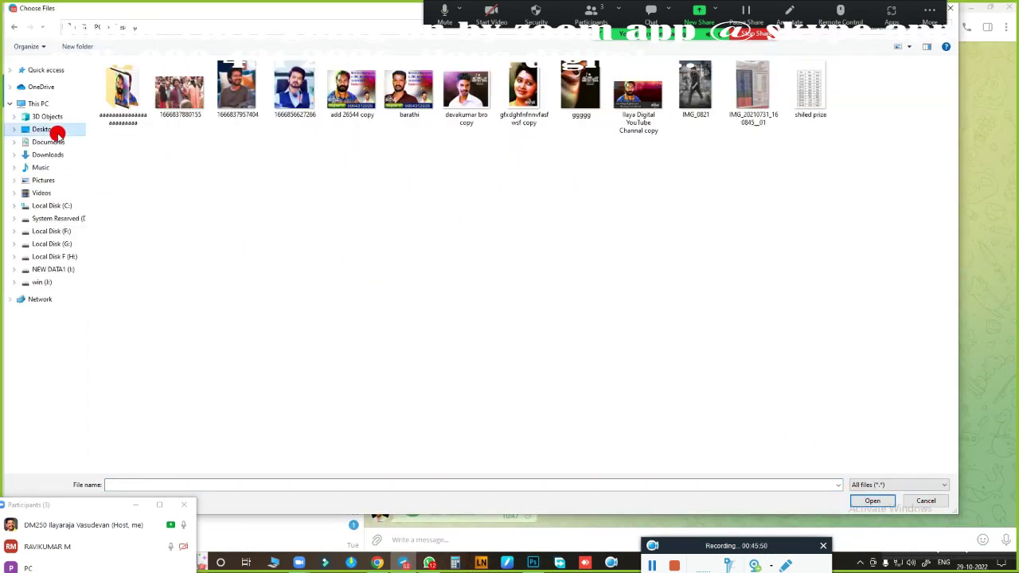
left_click(935, 502)
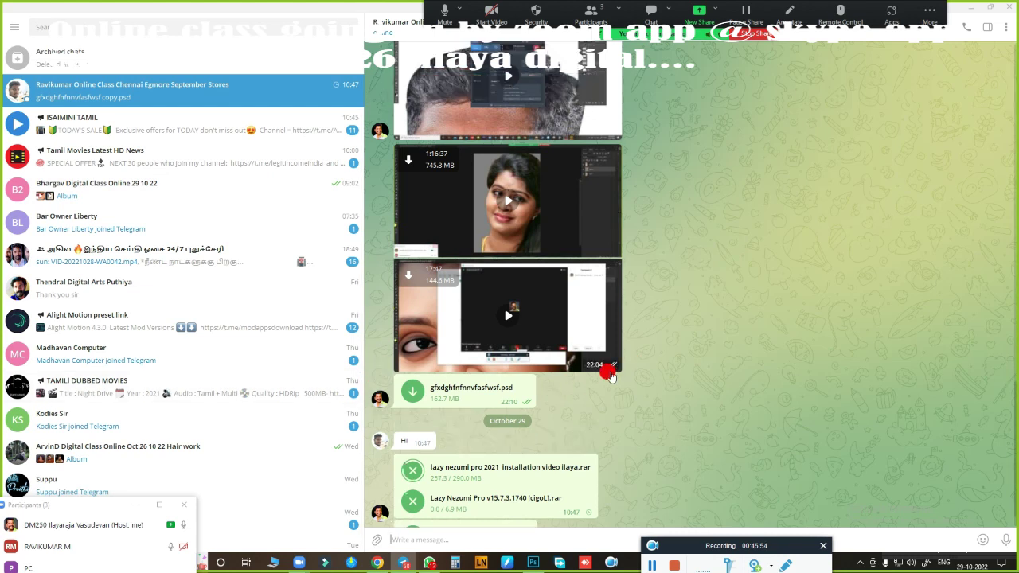
scroll(605, 369, "up", 5)
scroll(605, 368, "up", 5)
scroll(605, 369, "up", 3)
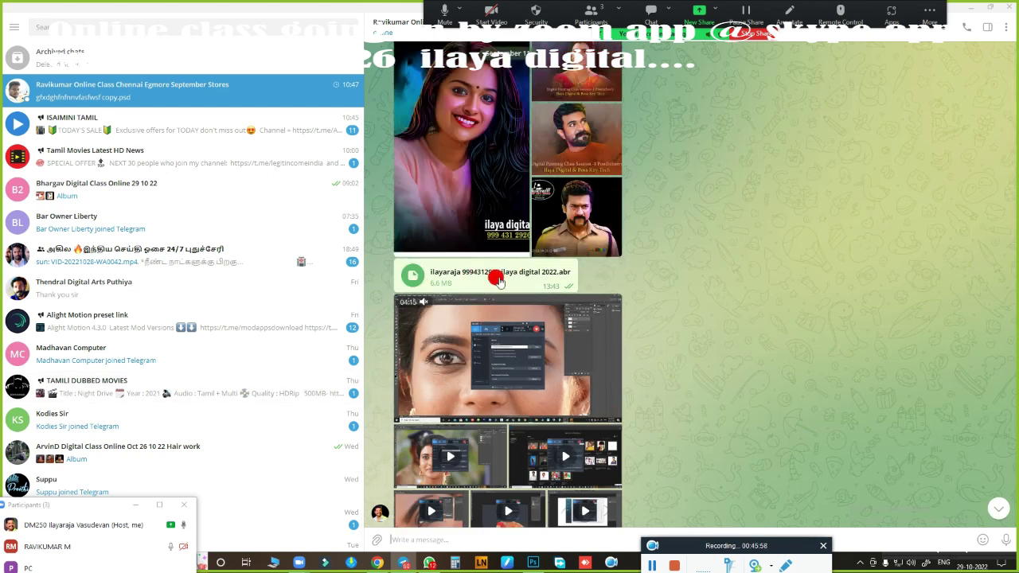
scroll(717, 255, "up", 1)
scroll(637, 242, "down", 3)
scroll(637, 250, "down", 3)
scroll(621, 334, "down", 3)
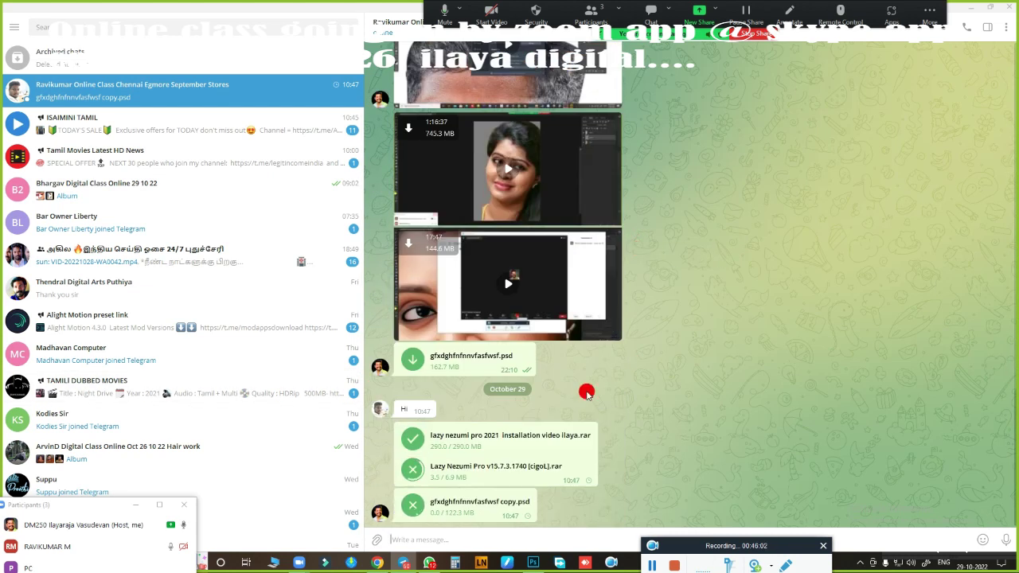
- Send the 1150+ Digital Painting Background archive and background Password - Copy file from the painting class package folder
left_click(376, 540)
left_click(54, 269)
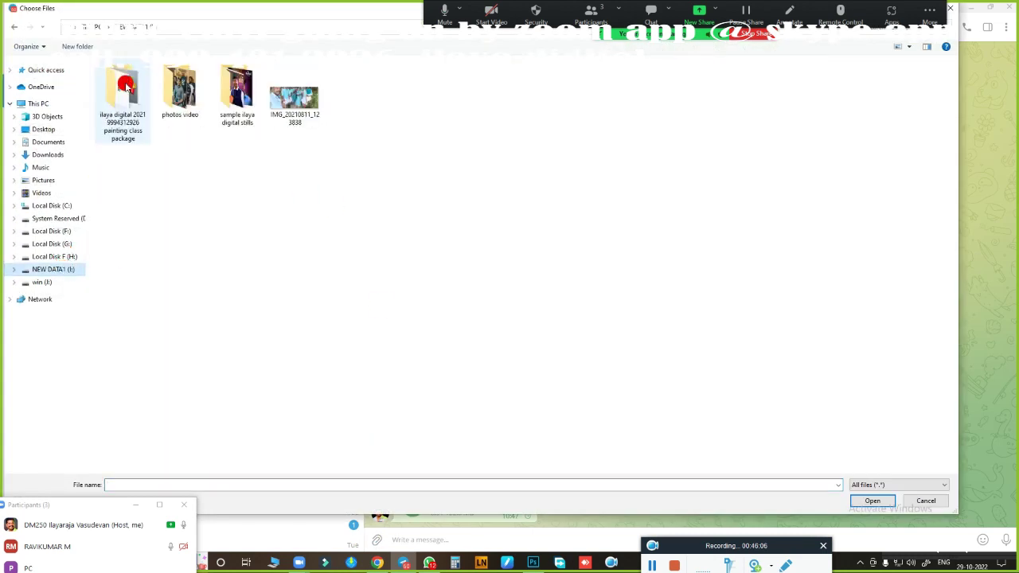
double_click(126, 86)
left_click(171, 191)
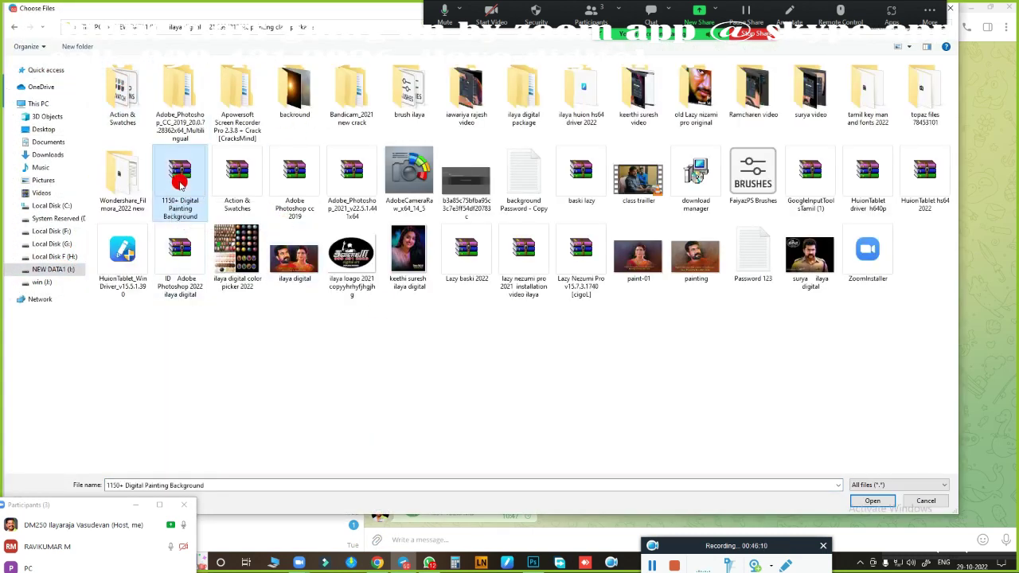
left_click(531, 190, "ctrl")
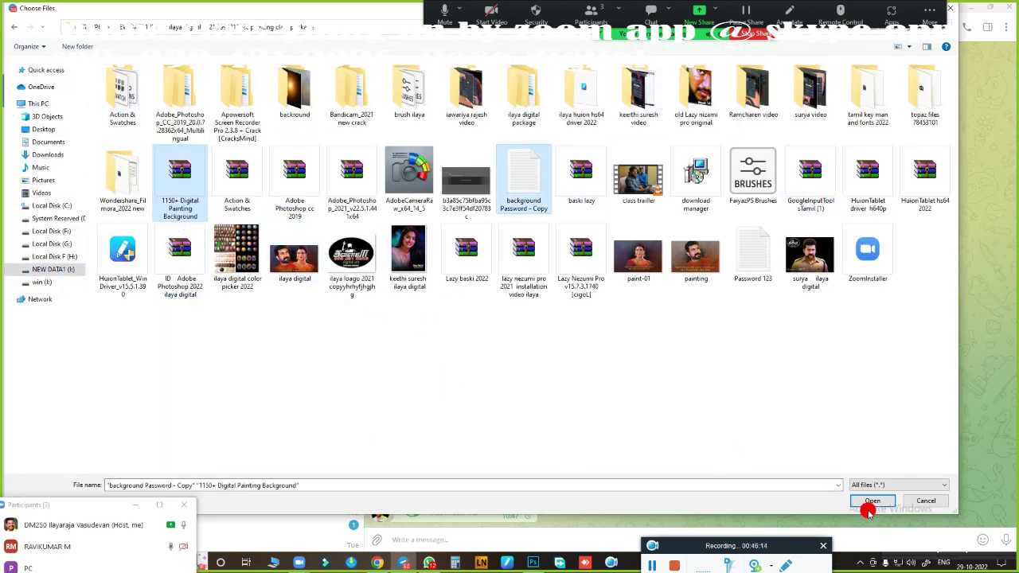
left_click(870, 504)
left_click(582, 351)
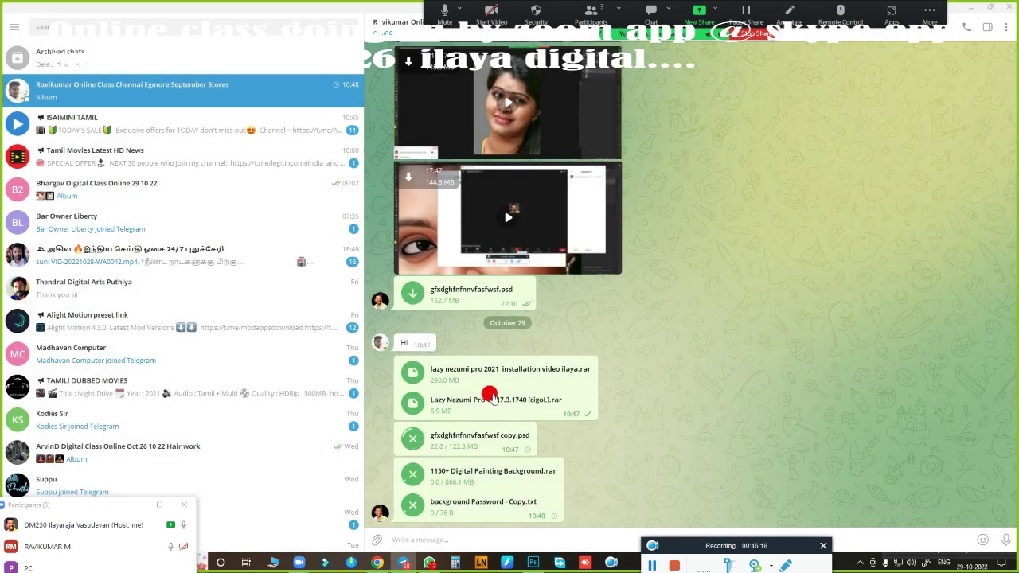